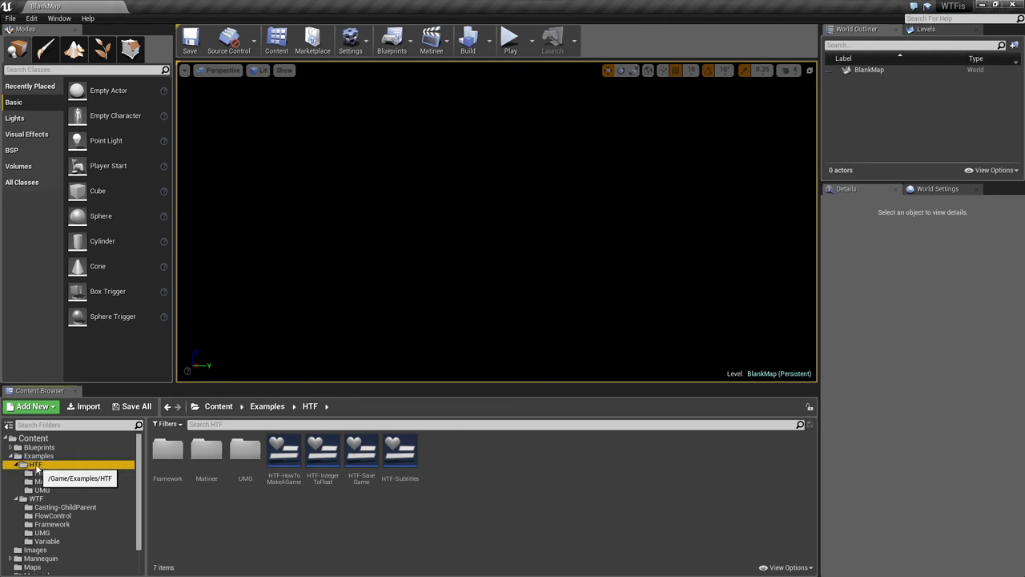
- Create a new folder named Whiteboxing inside the Examples/HTF content folder
{"action": "right_click", "coordinate": [32, 466]}
{"action": "left_click", "coordinate": [86, 291]}
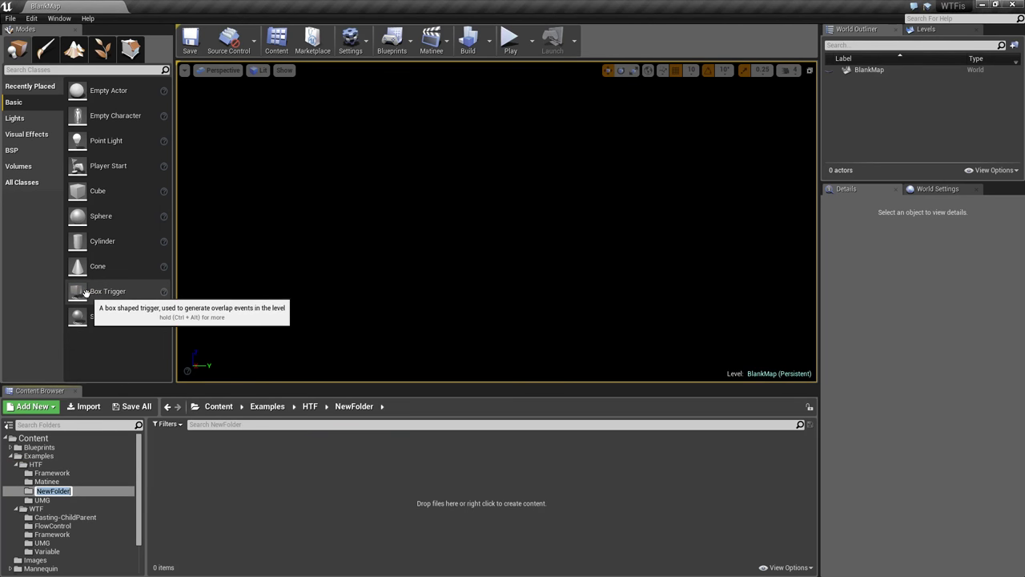
{"action": "type", "text": "Whiteboxing"}
{"action": "key", "text": "Return"}
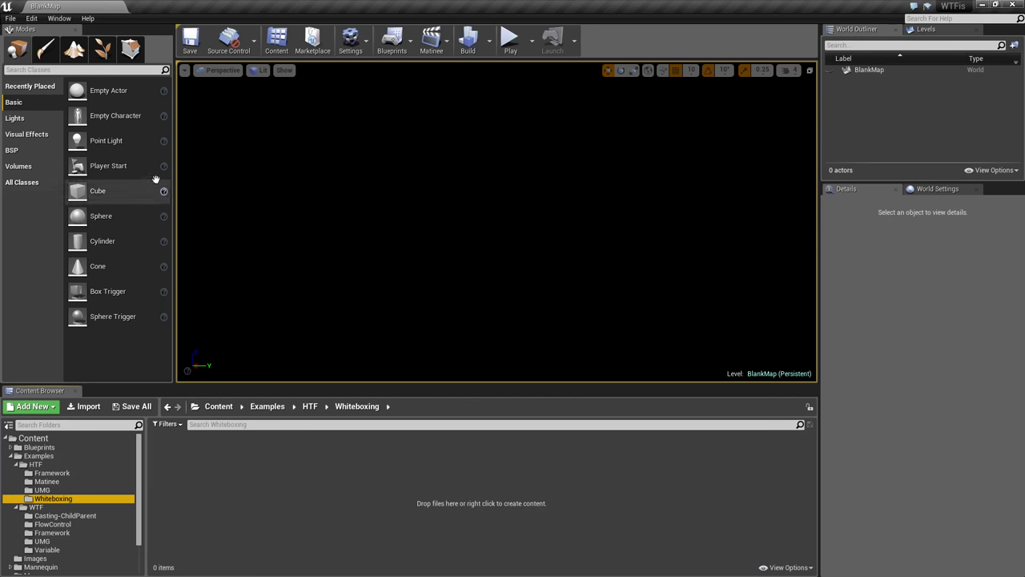
- Create a new level from the Default template
{"action": "left_click", "coordinate": [10, 18]}
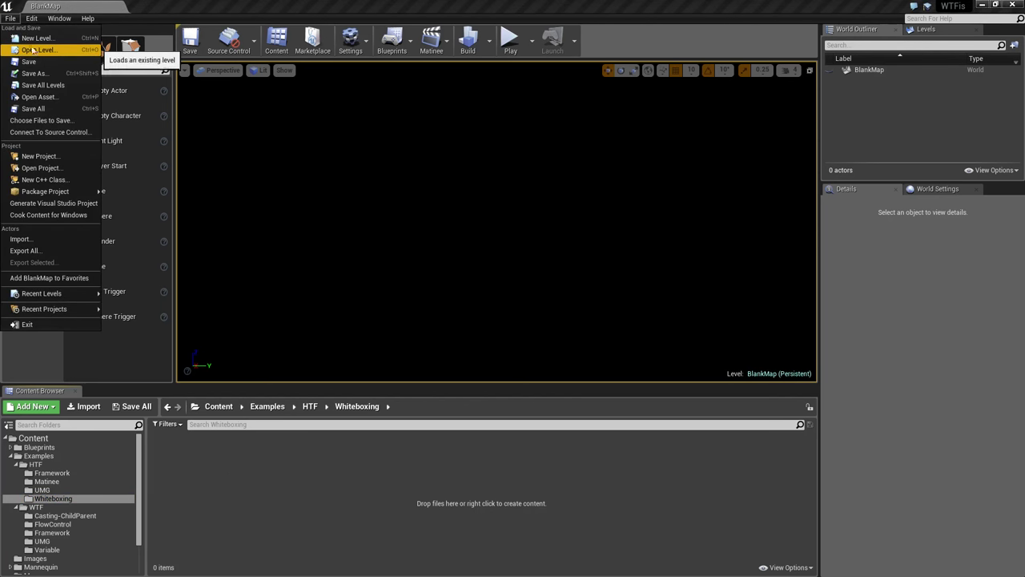
{"action": "left_click", "coordinate": [36, 37]}
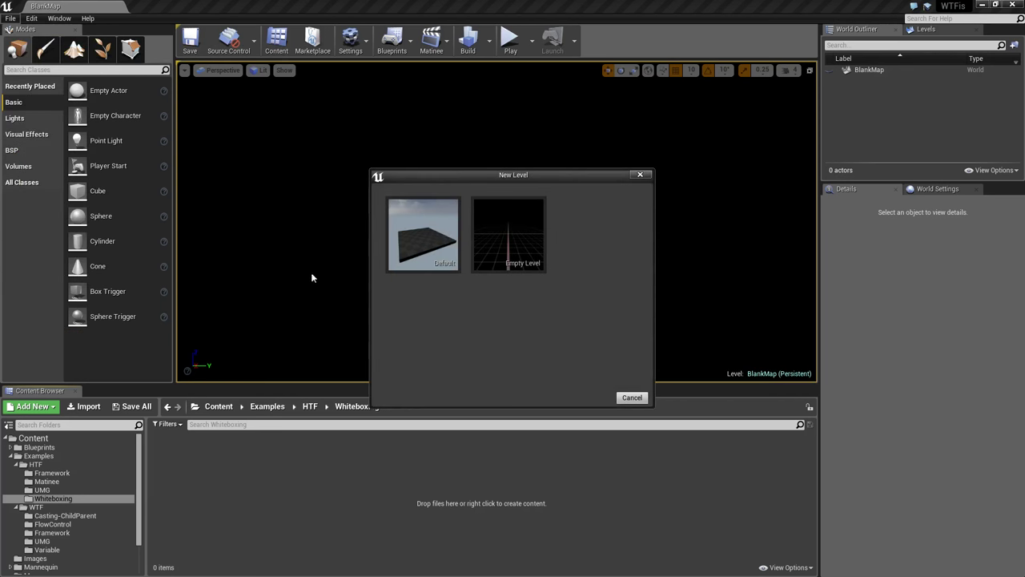
{"action": "left_click", "coordinate": [432, 218]}
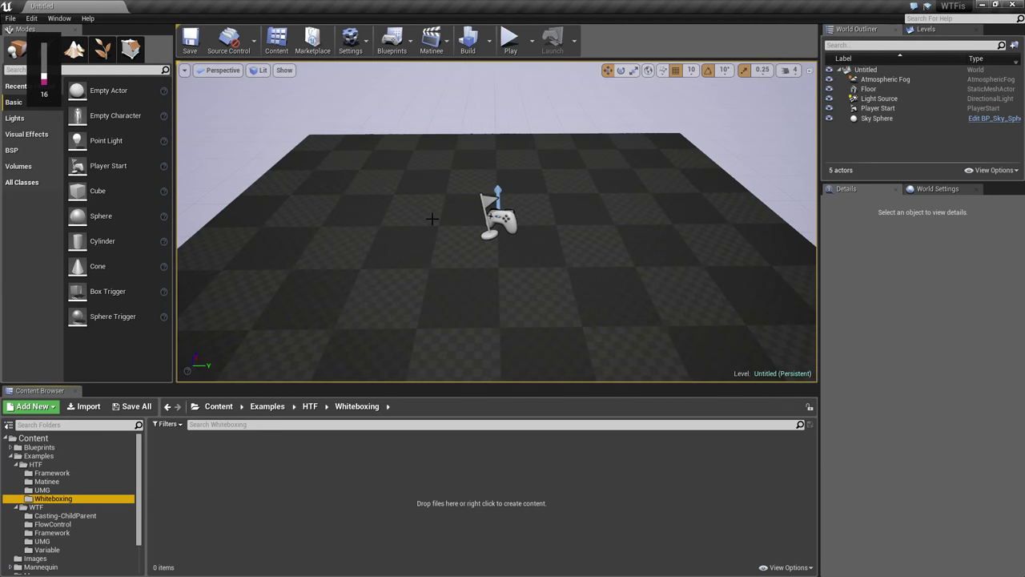
- Delete the default Floor mesh from the level, keeping the light, sky sphere, fog and player start
{"action": "right_click_drag", "start_coordinate": [610, 318], "coordinate": [578, 228]}
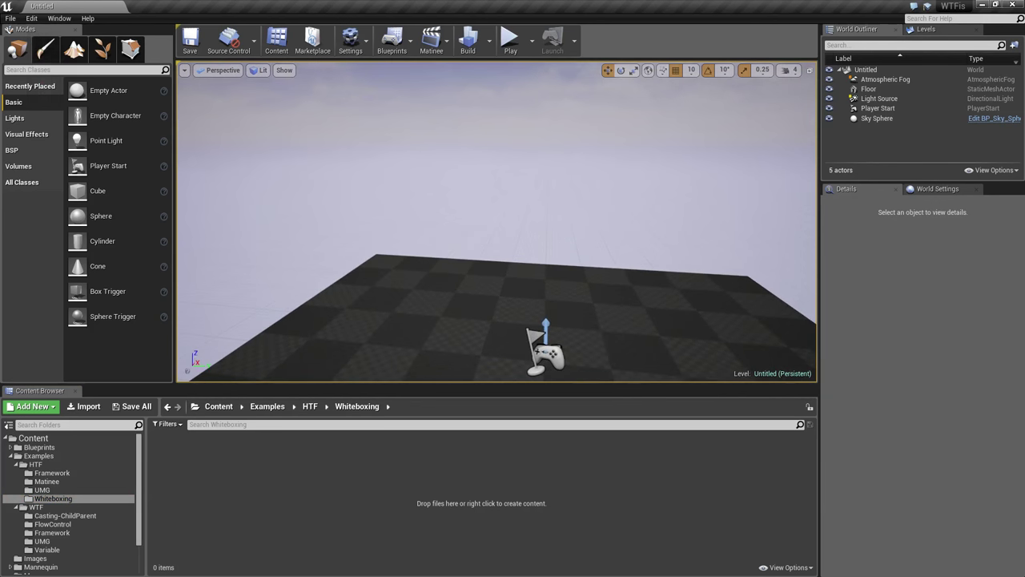
{"action": "left_click", "coordinate": [884, 99]}
{"action": "left_click", "coordinate": [880, 119]}
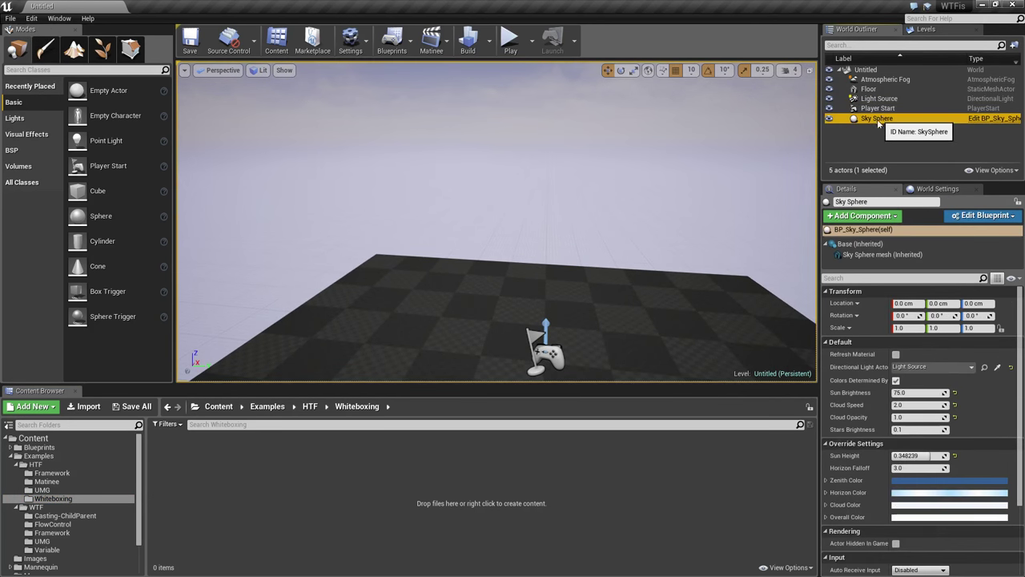
{"action": "right_click_drag", "start_coordinate": [575, 278], "coordinate": [421, 266]}
{"action": "left_click", "coordinate": [421, 266]}
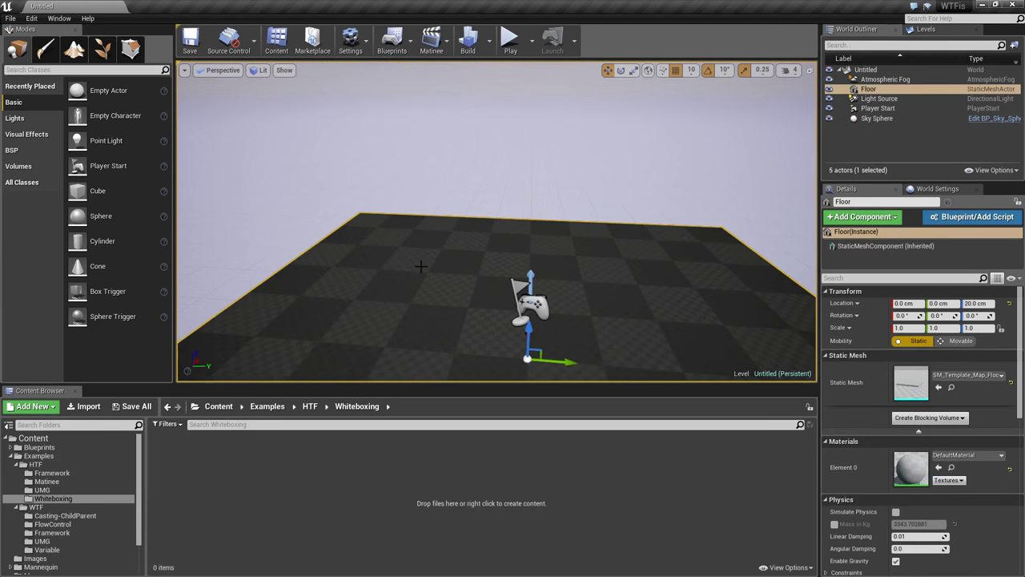
{"action": "key", "text": "Delete"}
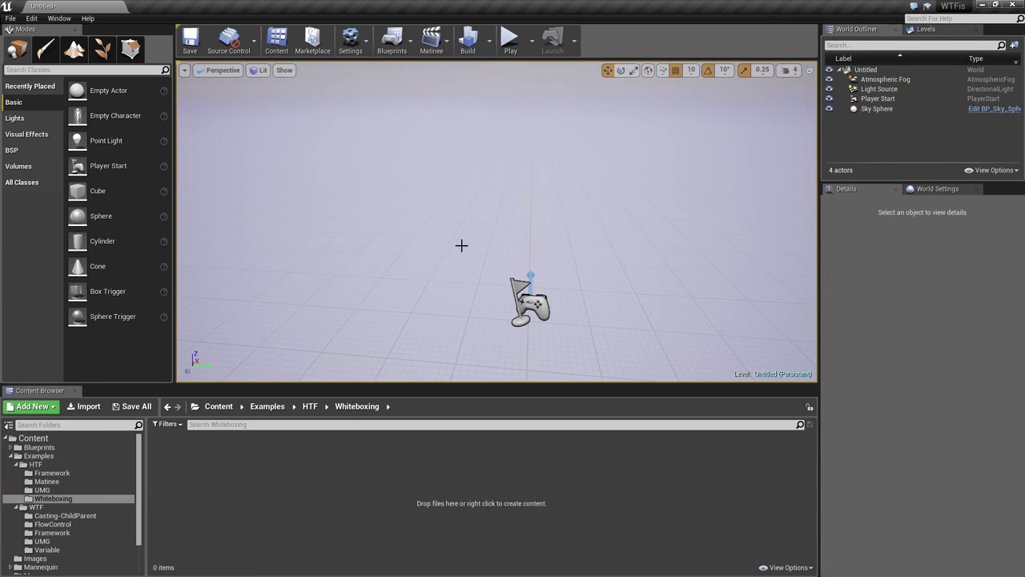
- Place an additive BSP box brush in the level close to the player start
{"action": "mouse_move", "coordinate": [545, 218]}
{"action": "right_mouse_down"}
{"action": "mouse_move", "coordinate": [545, 136]}
{"action": "mouse_move", "coordinate": [473, 108]}
{"action": "mouse_move", "coordinate": [481, 257]}
{"action": "mouse_move", "coordinate": [516, 200]}
{"action": "mouse_move", "coordinate": [545, 217]}
{"action": "right_mouse_up"}
{"action": "key", "text": "w"}
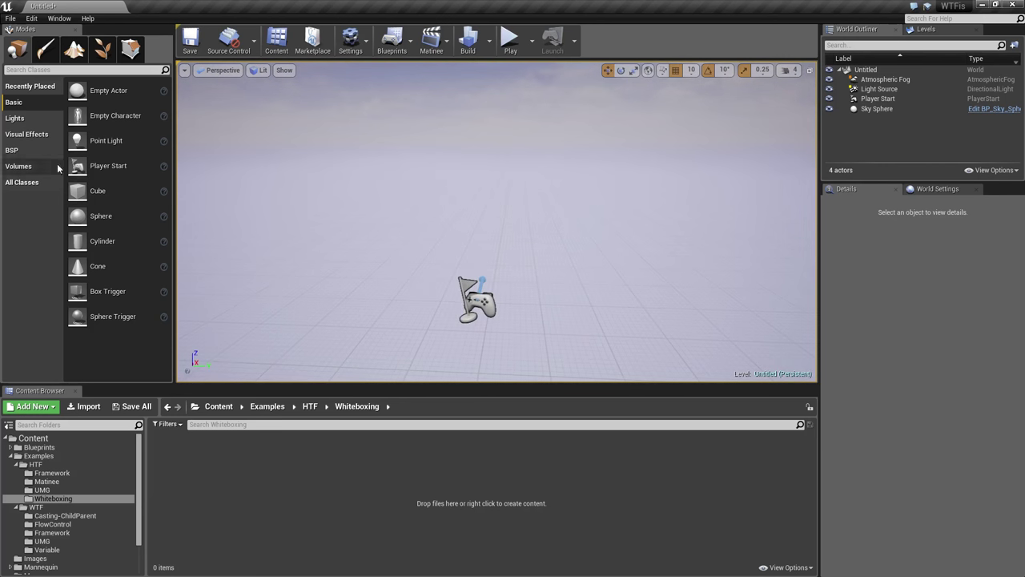
{"action": "left_click", "coordinate": [14, 149]}
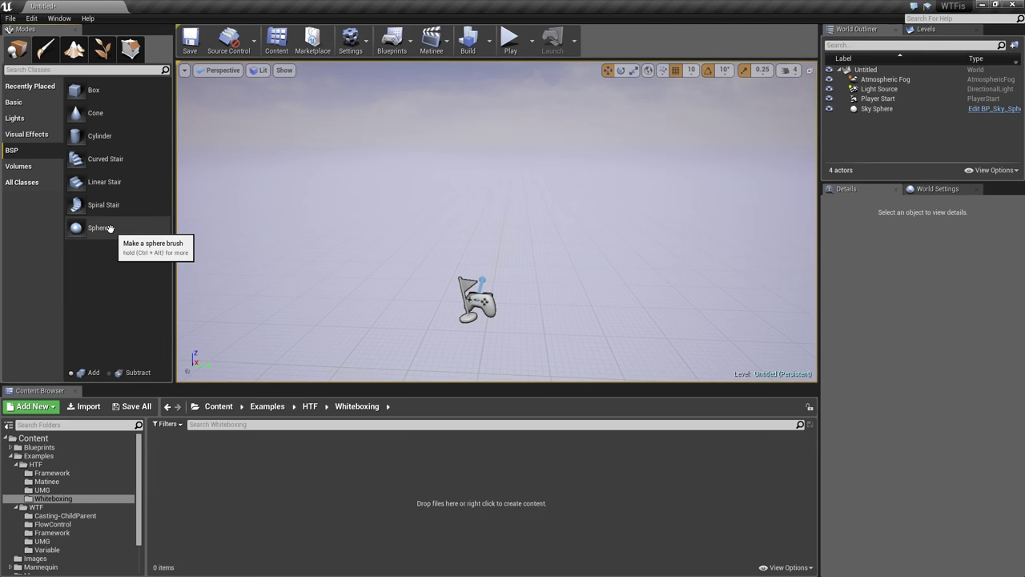
{"action": "right_click_drag", "start_coordinate": [397, 191], "coordinate": [312, 240]}
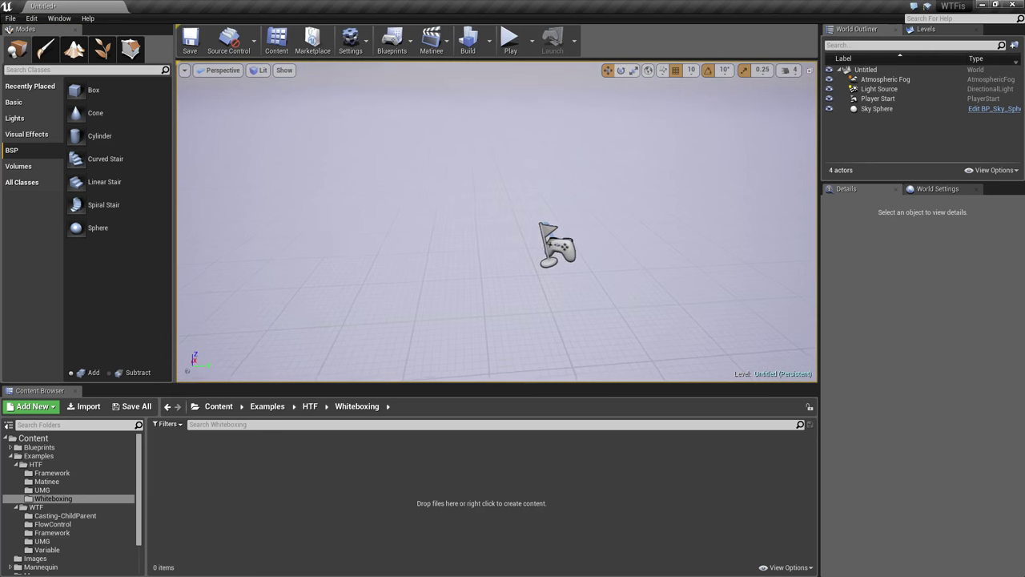
{"action": "left_click_drag", "start_coordinate": [90, 94], "coordinate": [524, 241]}
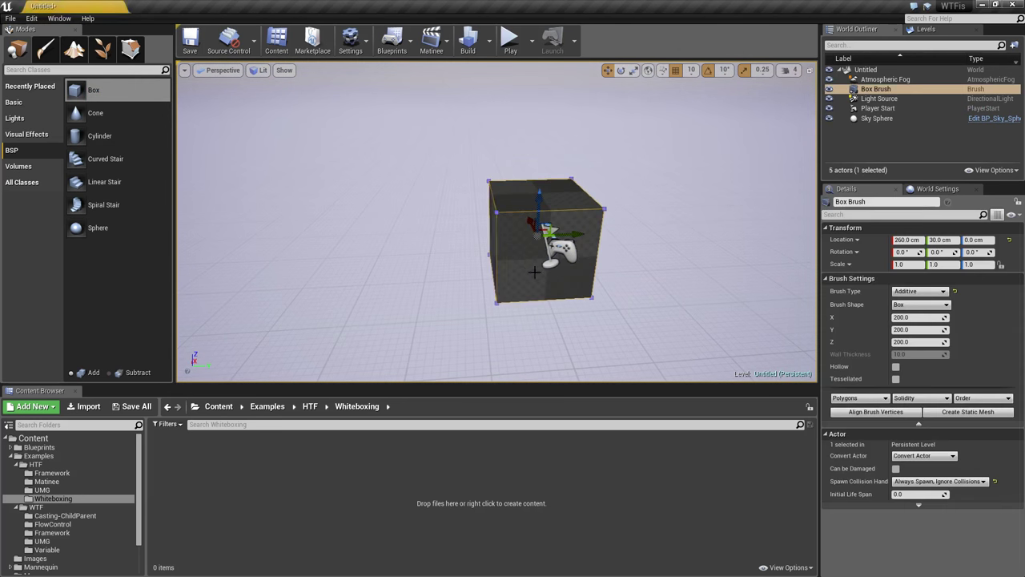
{"action": "mouse_move", "coordinate": [472, 236]}
{"action": "right_mouse_down"}
{"action": "mouse_move", "coordinate": [296, 216]}
{"action": "mouse_move", "coordinate": [463, 245]}
{"action": "right_mouse_up"}
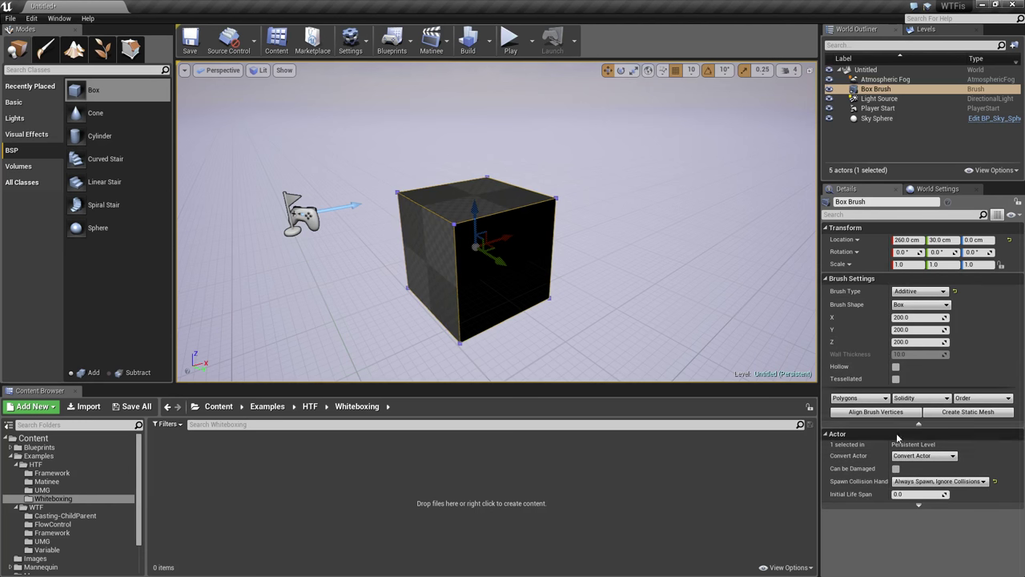
- Scale the box brush into a flat floor slab, 4.25 in X and Y and 0.25 in Z
{"action": "key", "text": "e"}
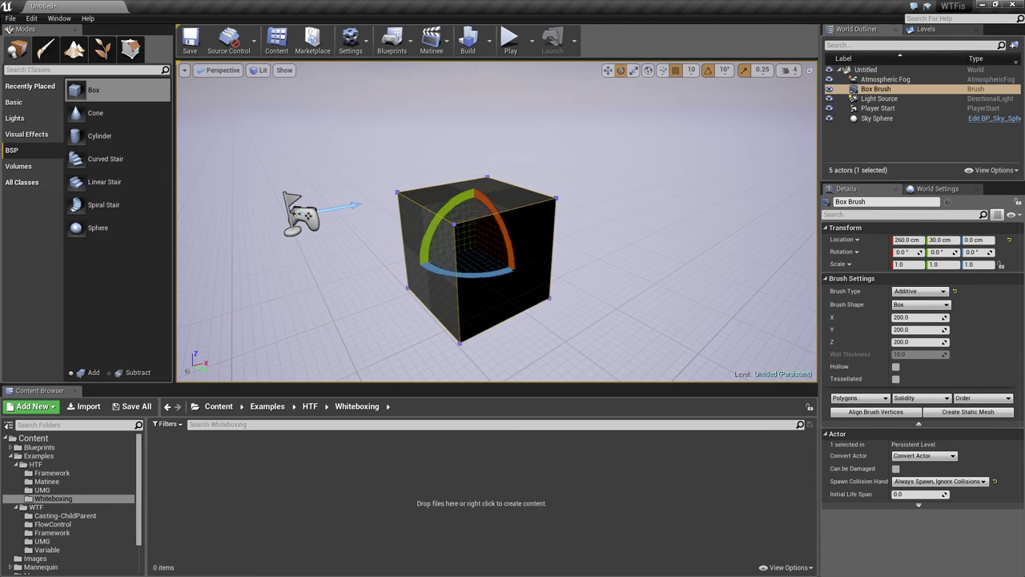
{"action": "key", "text": "r"}
{"action": "key", "text": "w"}
{"action": "key", "text": "e"}
{"action": "key", "text": "r"}
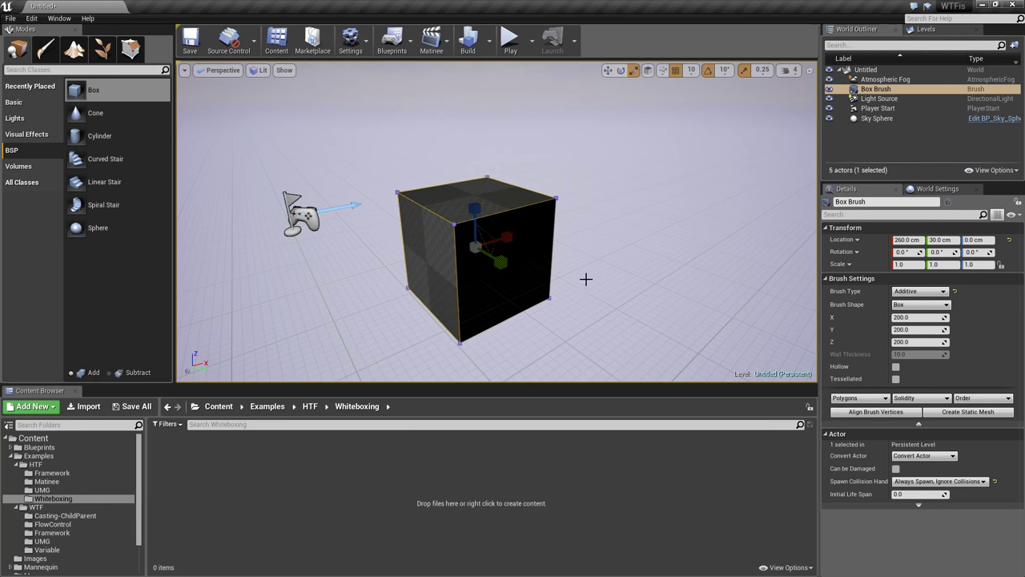
{"action": "mouse_move", "coordinate": [475, 209]}
{"action": "left_mouse_down"}
{"action": "mouse_move", "coordinate": [506, 242]}
{"action": "mouse_move", "coordinate": [501, 264]}
{"action": "mouse_move", "coordinate": [535, 288]}
{"action": "left_mouse_up"}
- Play-test the level by running the character across the floor slab, and end the play session
{"action": "mouse_move", "coordinate": [414, 240]}
{"action": "right_mouse_down"}
{"action": "mouse_move", "coordinate": [344, 248]}
{"action": "mouse_move", "coordinate": [409, 233]}
{"action": "mouse_move", "coordinate": [400, 224]}
{"action": "right_mouse_up"}
{"action": "left_click", "coordinate": [510, 40]}
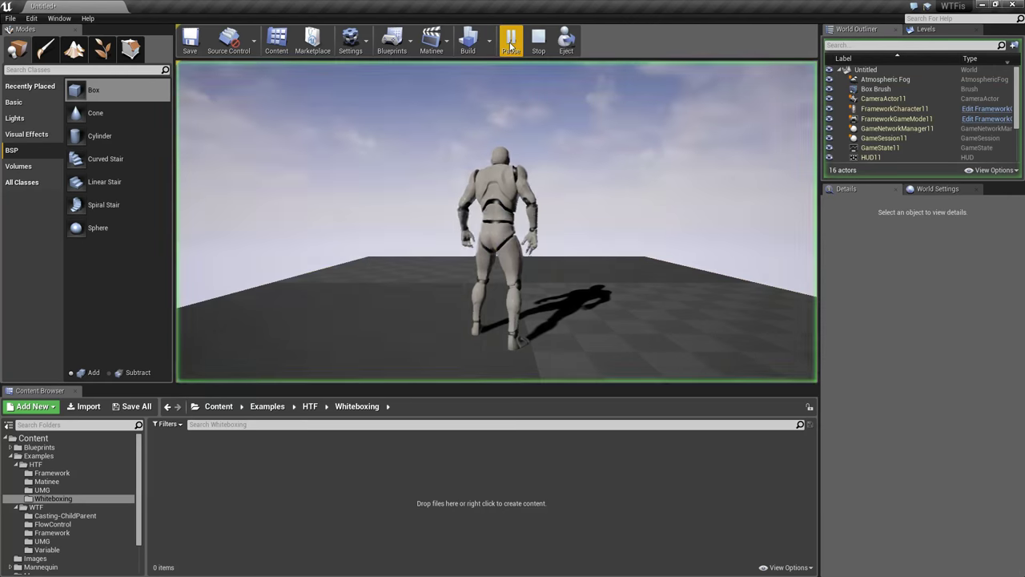
{"action": "key", "text": "w"}
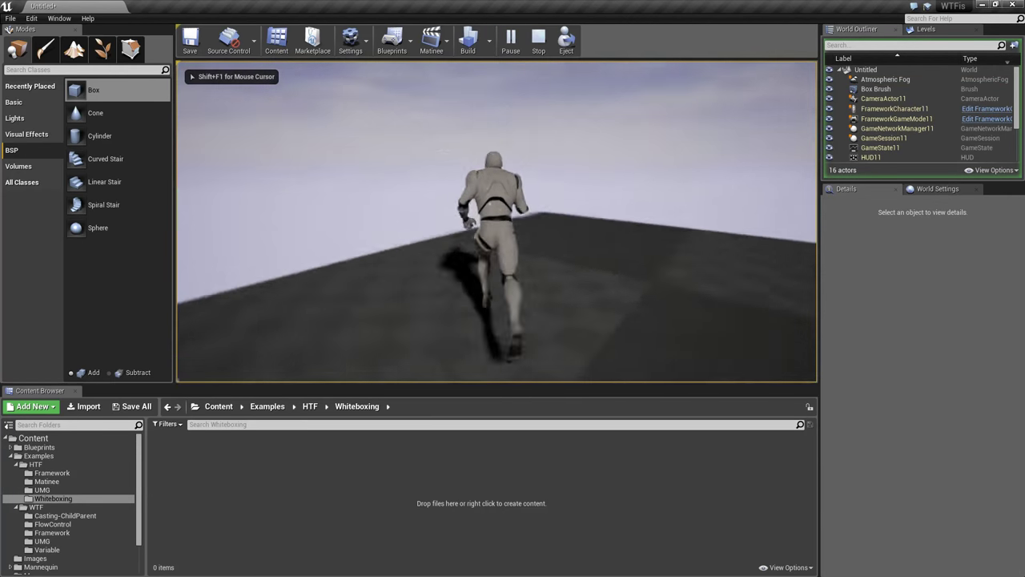
{"action": "key", "text": "w"}
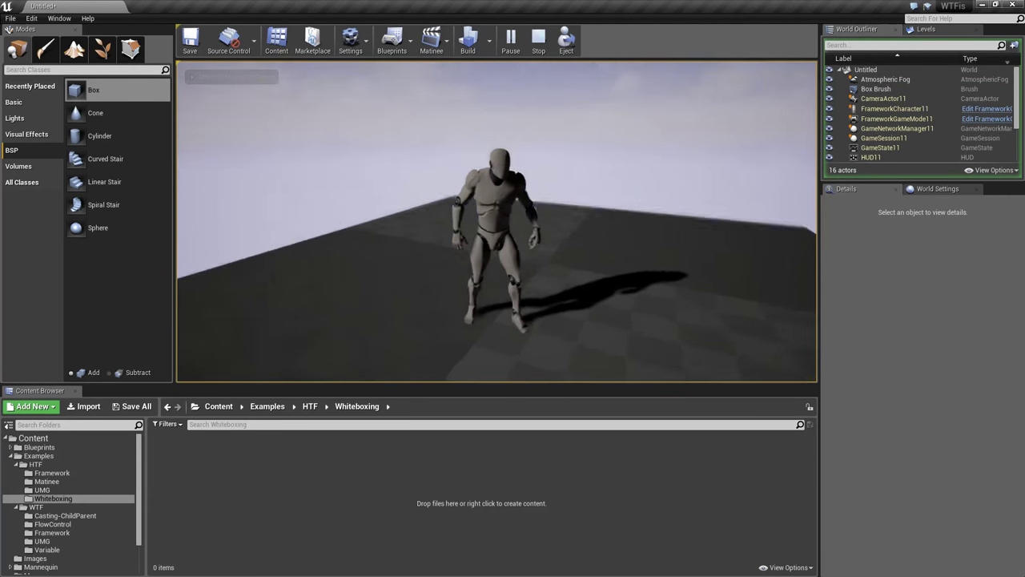
{"action": "key", "text": "Escape"}
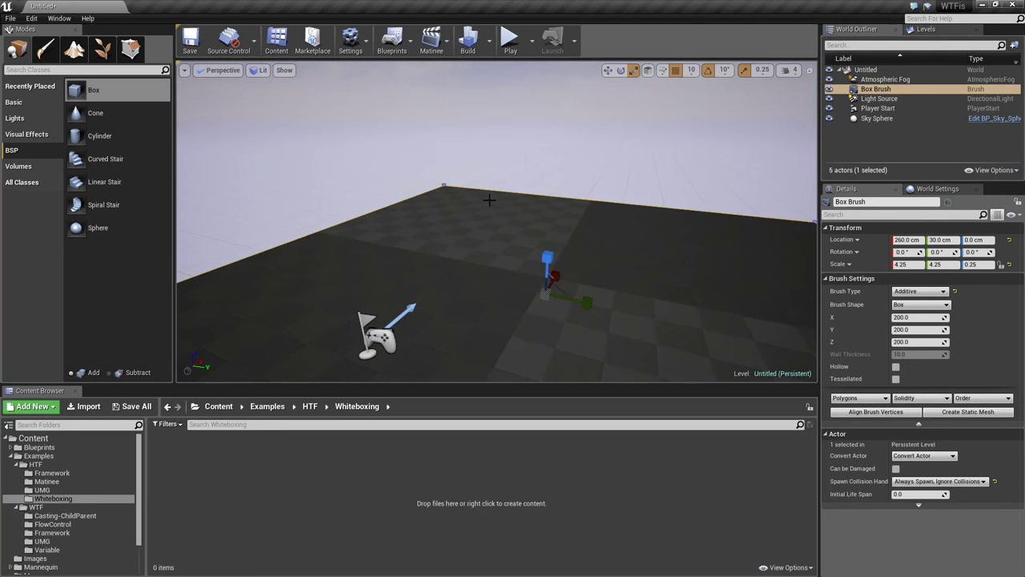
- Place a second additive BSP box on the floor slab and raise it to 140 cm in Z
{"action": "right_click_drag", "start_coordinate": [475, 201], "coordinate": [394, 204]}
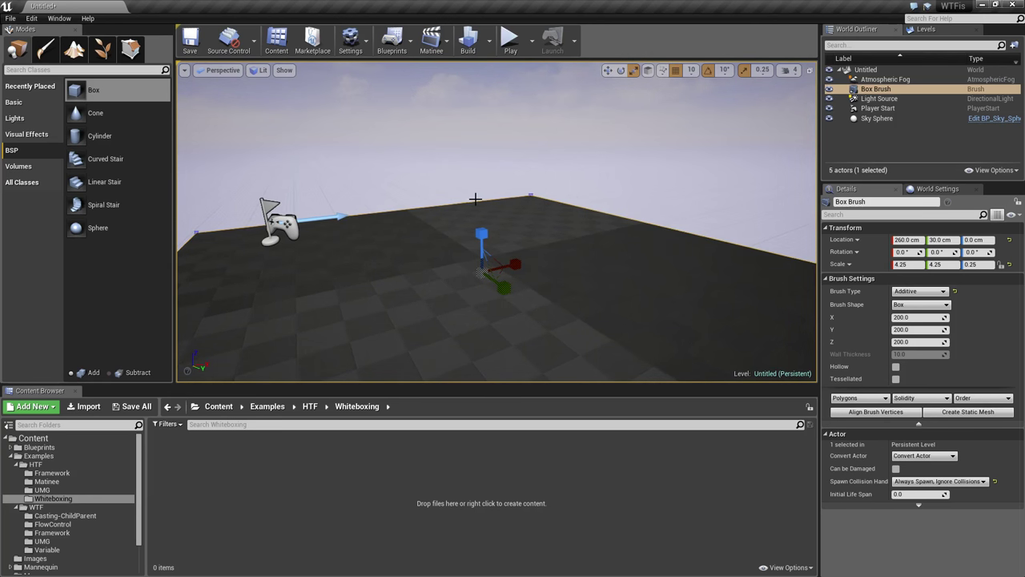
{"action": "right_click_drag", "start_coordinate": [533, 224], "coordinate": [473, 235]}
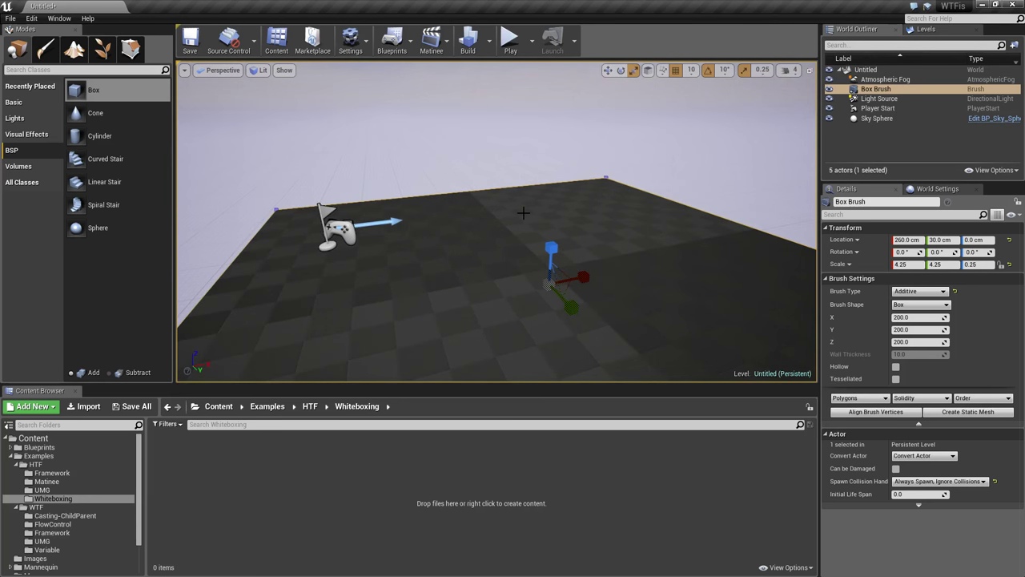
{"action": "left_click_drag", "start_coordinate": [526, 224], "coordinate": [485, 225], "text": "alt"}
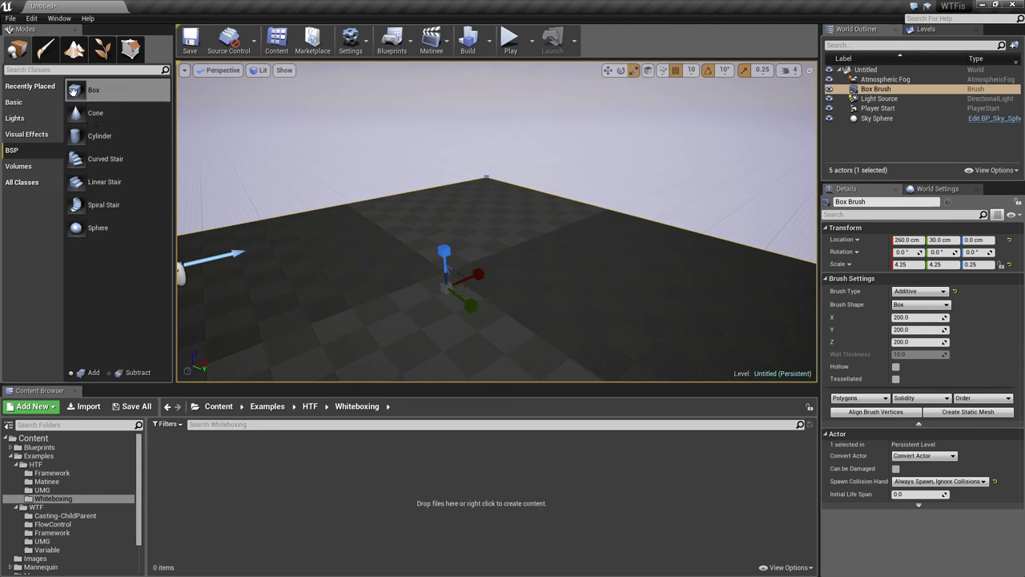
{"action": "left_click_drag", "start_coordinate": [93, 89], "coordinate": [573, 243]}
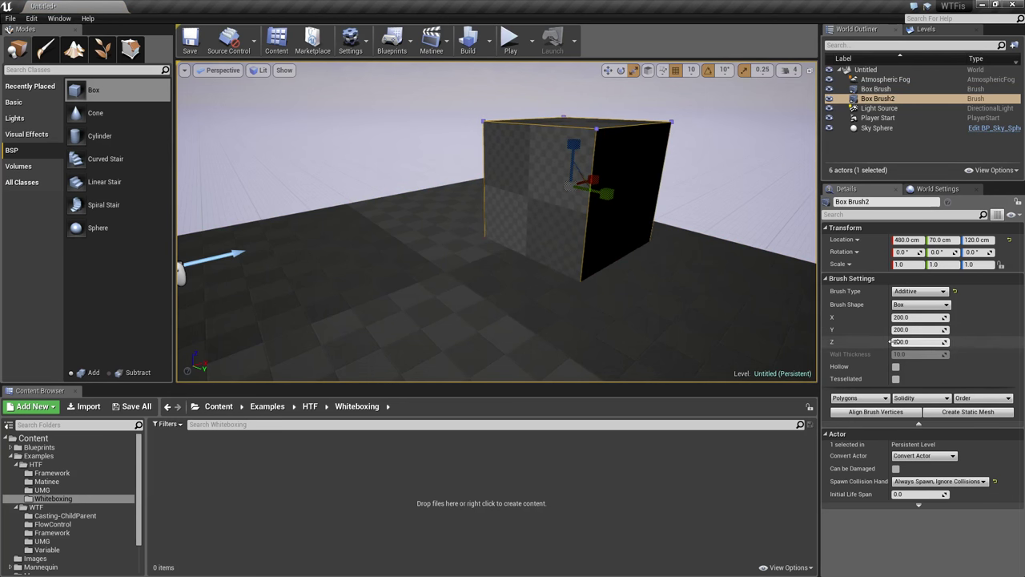
{"action": "mouse_move", "coordinate": [575, 132]}
{"action": "left_mouse_down"}
{"action": "mouse_move", "coordinate": [577, 147]}
{"action": "mouse_move", "coordinate": [577, 126]}
{"action": "left_mouse_up"}
- Resize the second box brush into a thin wall about 37 in X, 701 in Y and 294 in Z
{"action": "mouse_move", "coordinate": [919, 329]}
{"action": "left_mouse_down"}
{"action": "mouse_move", "coordinate": [922, 317]}
{"action": "mouse_move", "coordinate": [901, 341]}
{"action": "left_mouse_up"}
{"action": "key", "text": "f"}
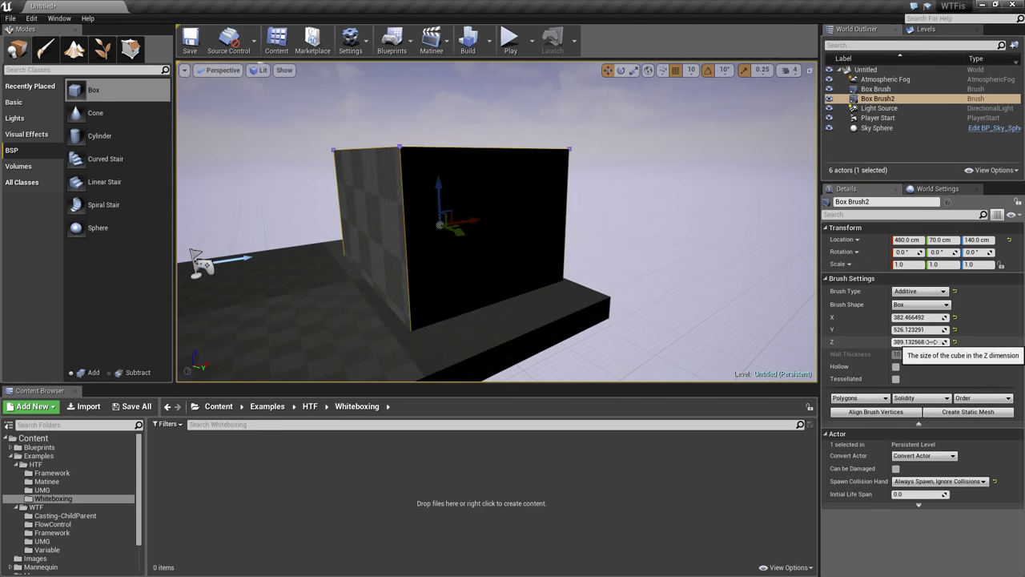
{"action": "mouse_move", "coordinate": [917, 341]}
{"action": "left_mouse_down"}
{"action": "mouse_move", "coordinate": [903, 341]}
{"action": "mouse_move", "coordinate": [898, 329]}
{"action": "mouse_move", "coordinate": [913, 329]}
{"action": "mouse_move", "coordinate": [896, 317]}
{"action": "left_mouse_up"}
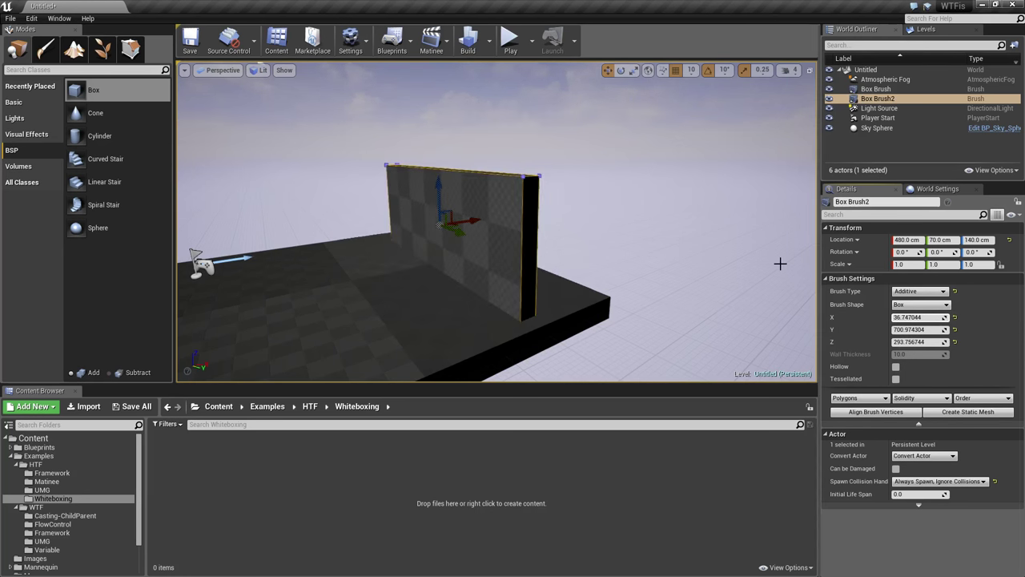
- Move the wall brush along X to 660 cm, toward the far edge of the floor slab
{"action": "right_click_drag", "start_coordinate": [585, 279], "coordinate": [517, 277]}
{"action": "right_click_drag", "start_coordinate": [745, 258], "coordinate": [721, 257]}
{"action": "left_click_drag", "start_coordinate": [473, 255], "coordinate": [539, 266]}
- Resize the wall brush to about 857 in Y and 288 in Z, and shift it to 40 cm in Y
{"action": "mouse_move", "coordinate": [539, 267]}
{"action": "right_mouse_down"}
{"action": "mouse_move", "coordinate": [589, 256]}
{"action": "mouse_move", "coordinate": [673, 269]}
{"action": "right_mouse_up"}
{"action": "mouse_move", "coordinate": [912, 342]}
{"action": "left_mouse_down"}
{"action": "mouse_move", "coordinate": [900, 342]}
{"action": "mouse_move", "coordinate": [941, 329]}
{"action": "left_mouse_up"}
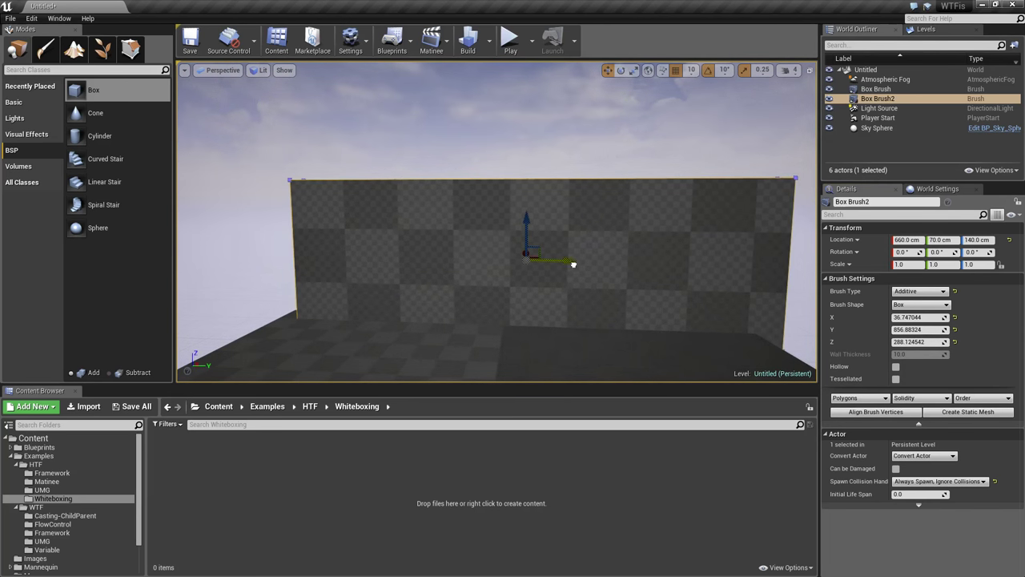
{"action": "left_click_drag", "start_coordinate": [572, 264], "coordinate": [558, 263]}
{"action": "key", "text": "Escape"}
- Play-test the level by running and jumping the character toward the wall, and end the play session
{"action": "mouse_move", "coordinate": [616, 312]}
{"action": "right_mouse_down"}
{"action": "mouse_move", "coordinate": [639, 348]}
{"action": "mouse_move", "coordinate": [623, 343]}
{"action": "right_mouse_up"}
{"action": "key", "text": "alt+p"}
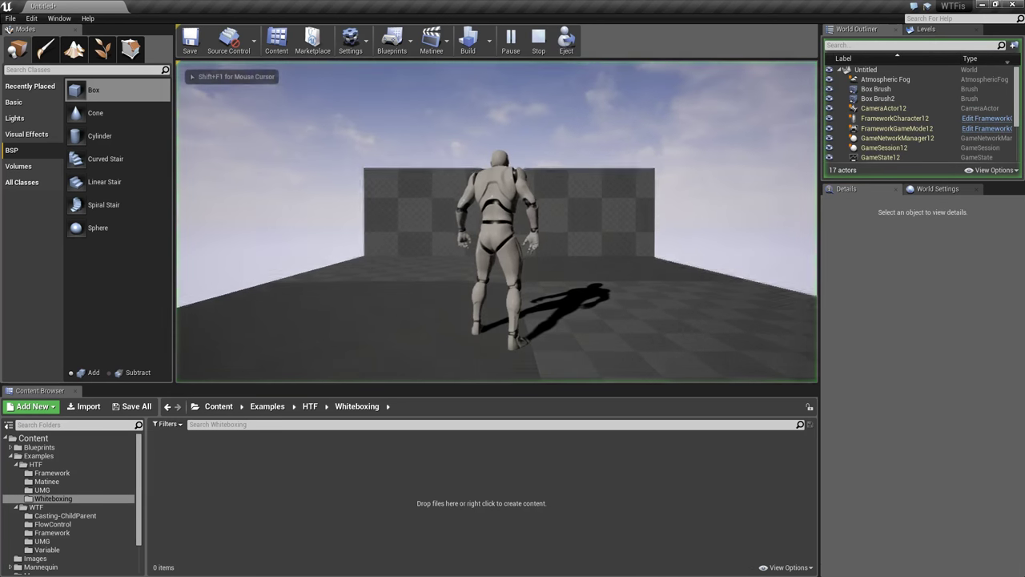
{"action": "key", "text": "w"}
{"action": "key", "text": "space"}
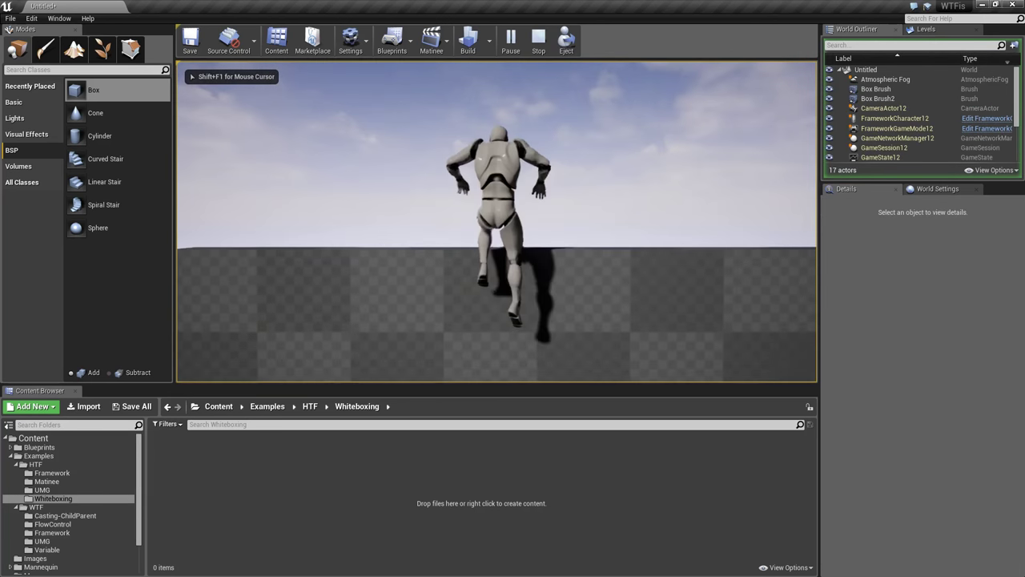
{"action": "key", "text": "Escape"}
- Try a Z scale of 2 on the wall brush and return the scale to 1
{"action": "left_click", "coordinate": [549, 155]}
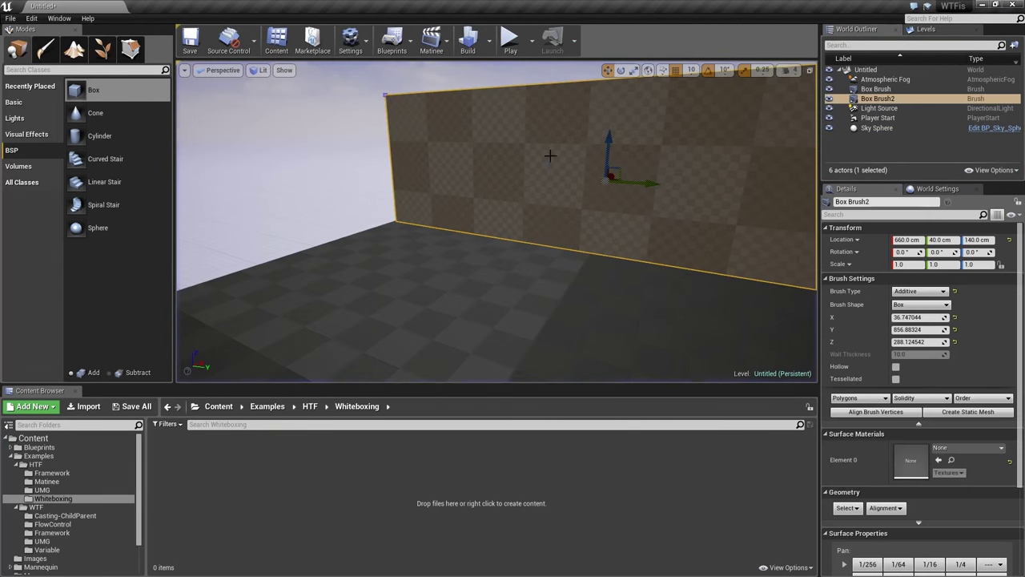
{"action": "key", "text": "f"}
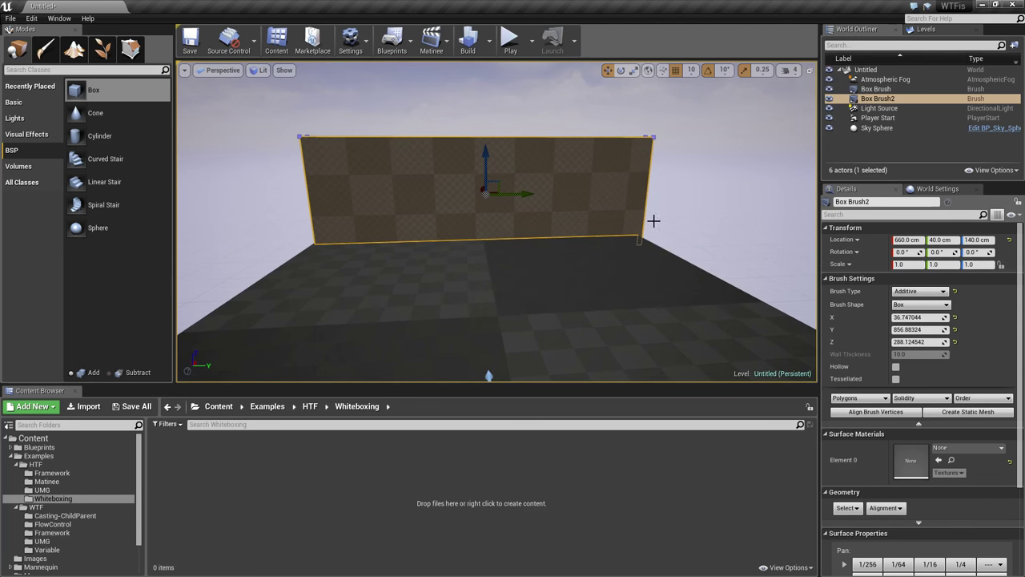
{"action": "key", "text": "e"}
{"action": "key", "text": "r"}
{"action": "mouse_move", "coordinate": [531, 200]}
{"action": "left_mouse_down"}
{"action": "mouse_move", "coordinate": [561, 199]}
{"action": "mouse_move", "coordinate": [531, 200]}
{"action": "left_mouse_up"}
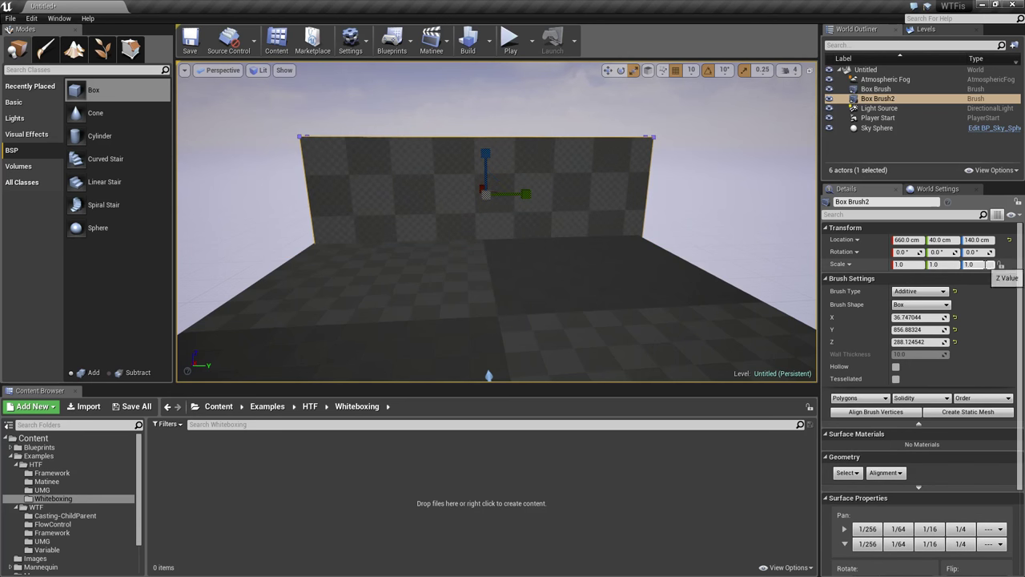
{"action": "left_click", "coordinate": [977, 265]}
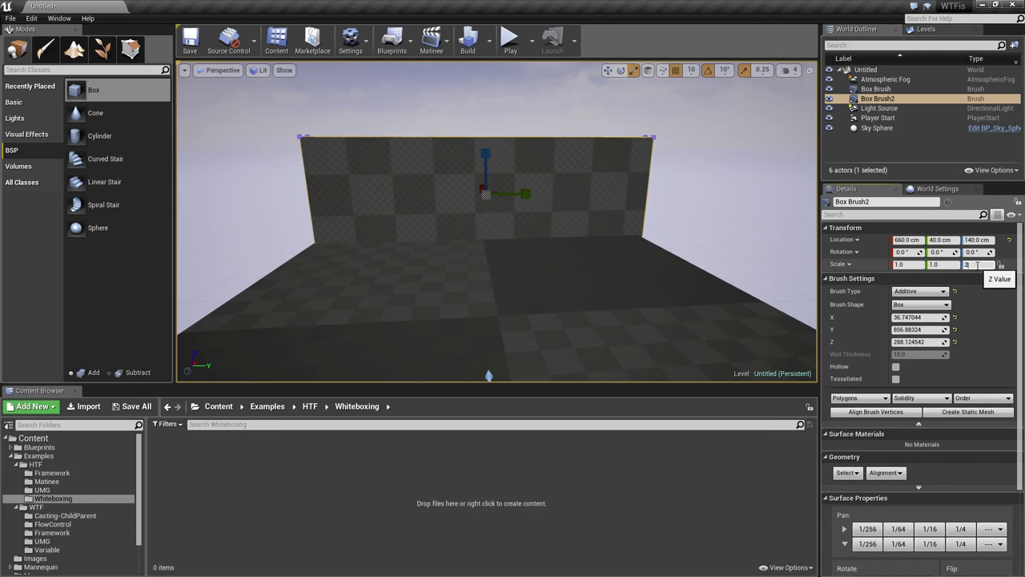
{"action": "key", "text": "Return"}
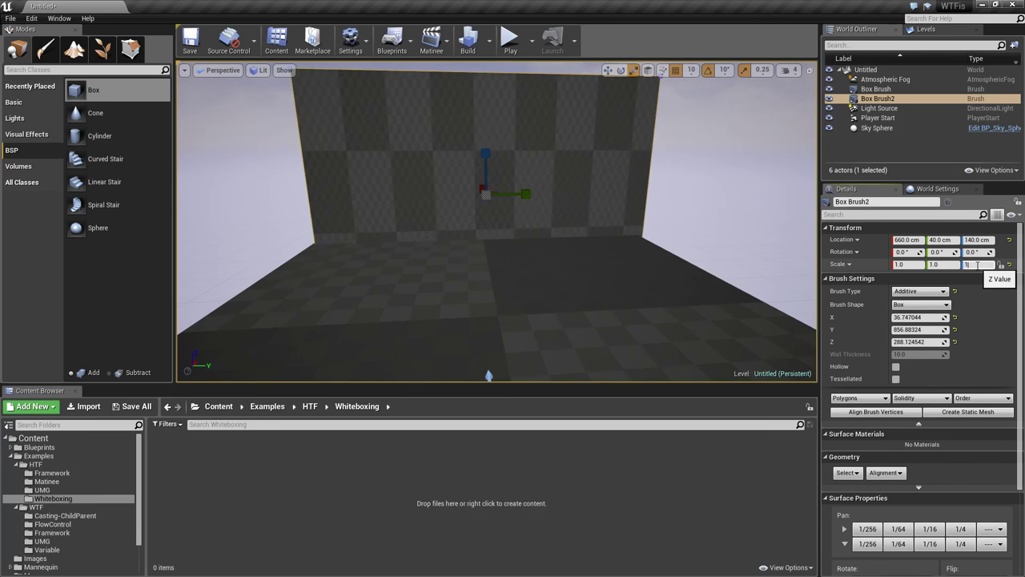
{"action": "key", "text": "Return"}
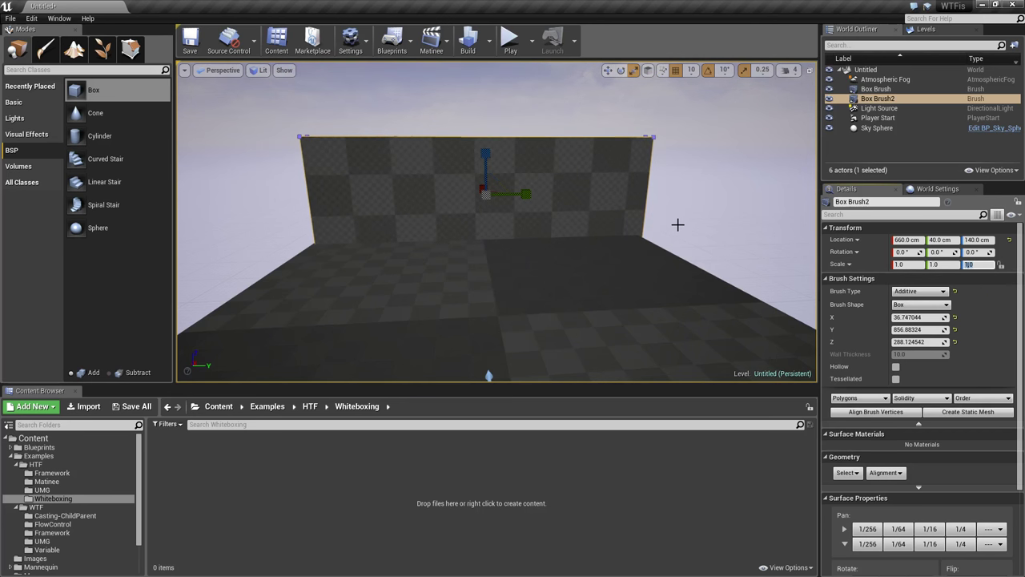
- Look over the wall from several angles and run a brief play session to judge its height against the character
{"action": "right_click_drag", "start_coordinate": [678, 224], "coordinate": [684, 240]}
{"action": "key", "text": "Escape"}
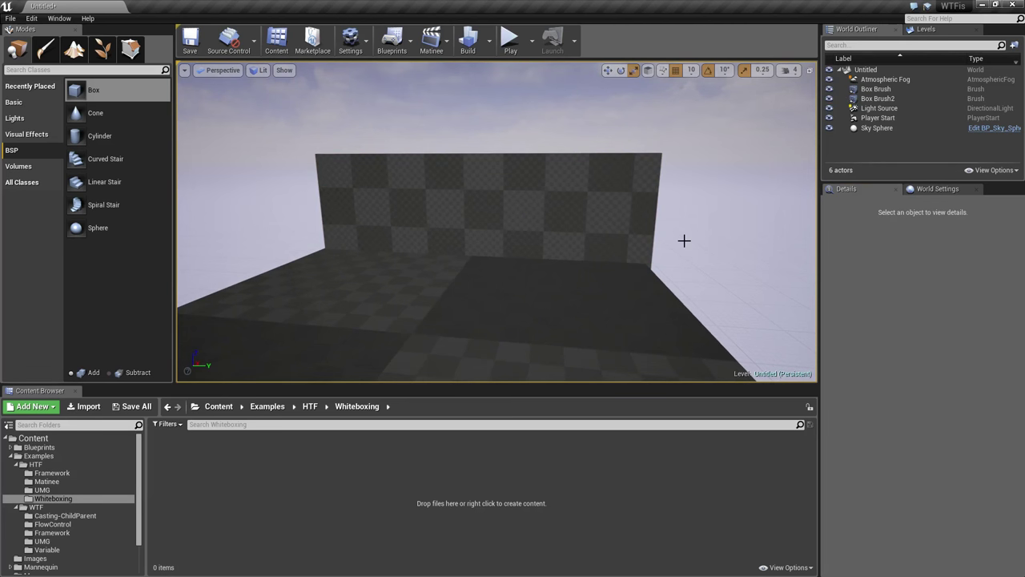
{"action": "right_click_drag", "start_coordinate": [684, 240], "coordinate": [585, 259]}
{"action": "key", "text": "w"}
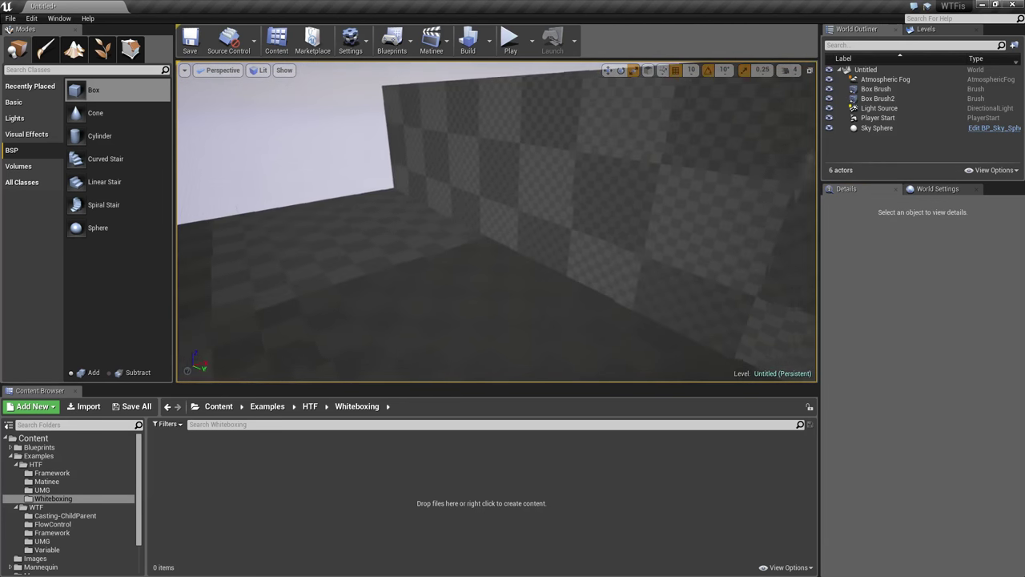
{"action": "key", "text": "a"}
{"action": "key", "text": "d"}
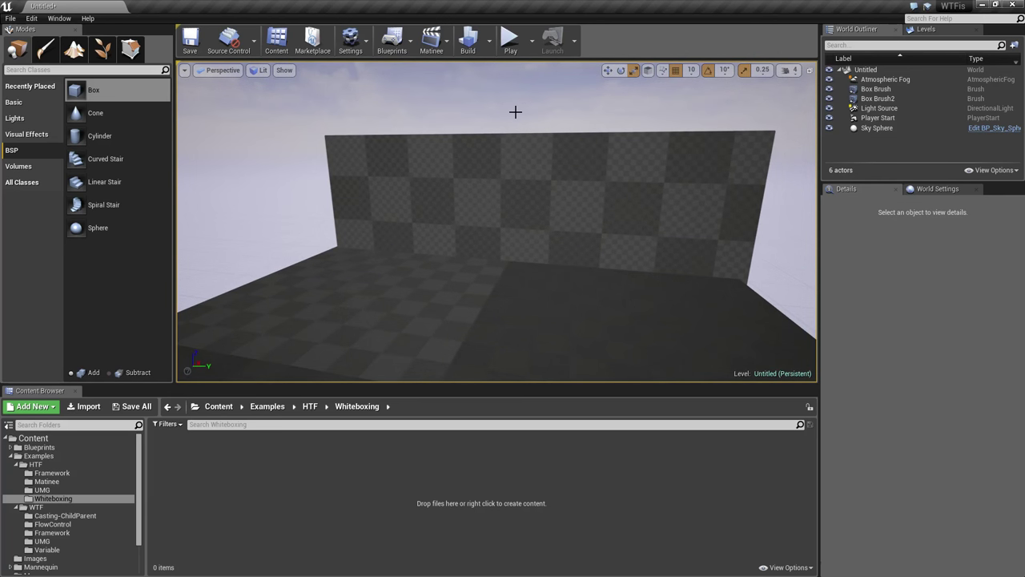
{"action": "left_click", "coordinate": [509, 39]}
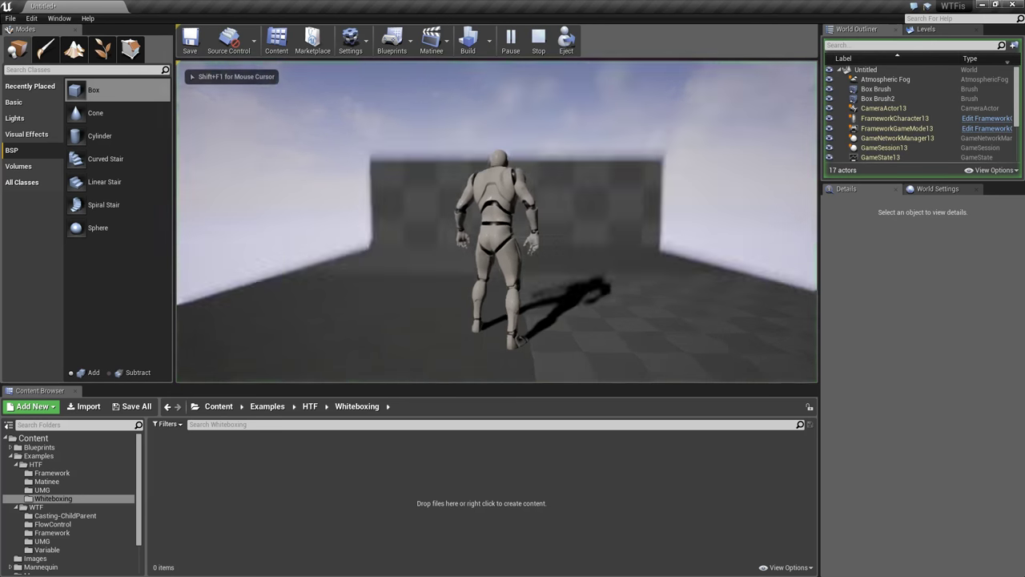
{"action": "key", "text": "Escape"}
- Examine the floor slab and the empty space beside it along the Y axis
{"action": "key", "text": "a"}
{"action": "right_click_drag", "start_coordinate": [567, 261], "coordinate": [582, 238]}
{"action": "key", "text": "s"}
{"action": "key", "text": "w"}
{"action": "key", "text": "s"}
{"action": "key", "text": "a"}
{"action": "left_click", "coordinate": [573, 273]}
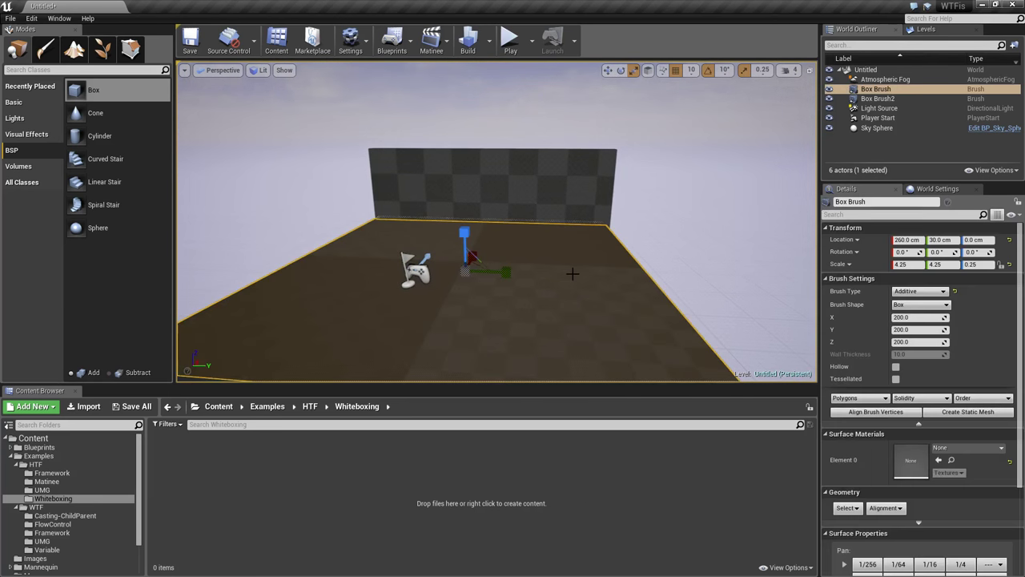
{"action": "left_click", "coordinate": [716, 234]}
{"action": "left_click", "coordinate": [539, 275]}
{"action": "key", "text": "a"}
{"action": "right_click_drag", "start_coordinate": [579, 275], "coordinate": [591, 282]}
{"action": "key", "text": "d"}
{"action": "left_click_drag", "start_coordinate": [595, 272], "coordinate": [610, 272]}
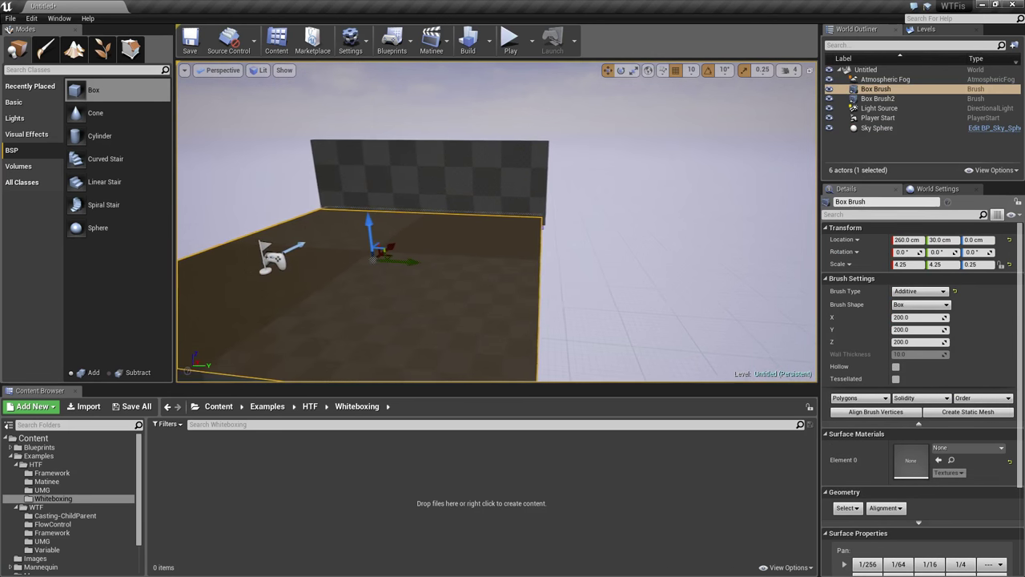
{"action": "left_click_drag", "start_coordinate": [74, 89], "coordinate": [628, 276]}
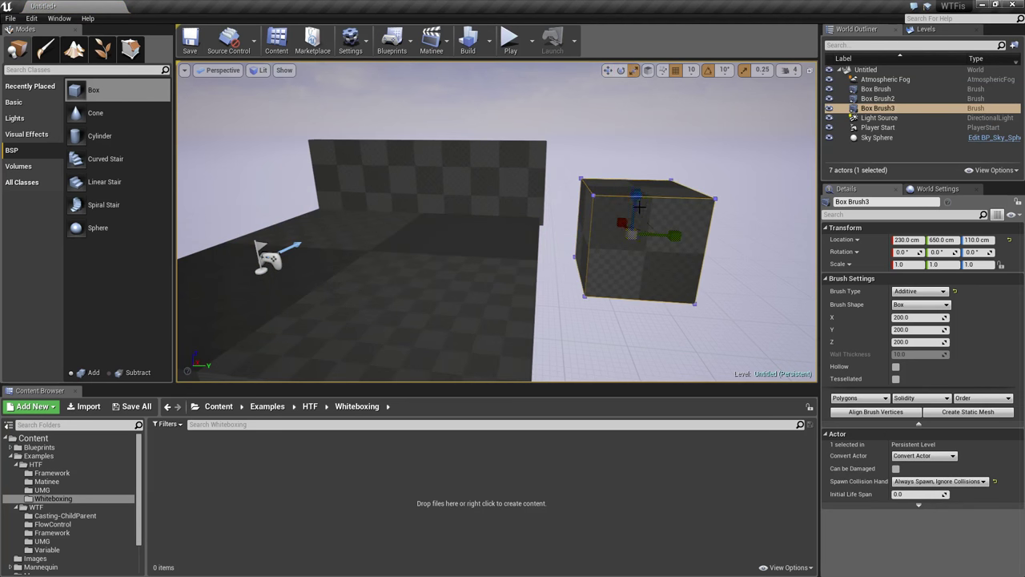
{"action": "left_click_drag", "start_coordinate": [637, 200], "coordinate": [637, 220]}
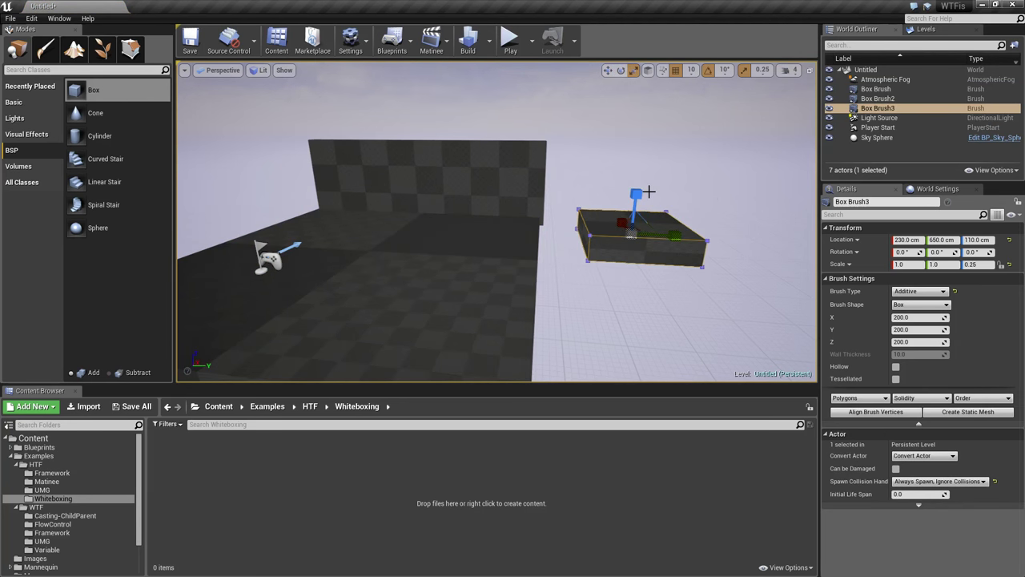
{"action": "key", "text": "Delete"}
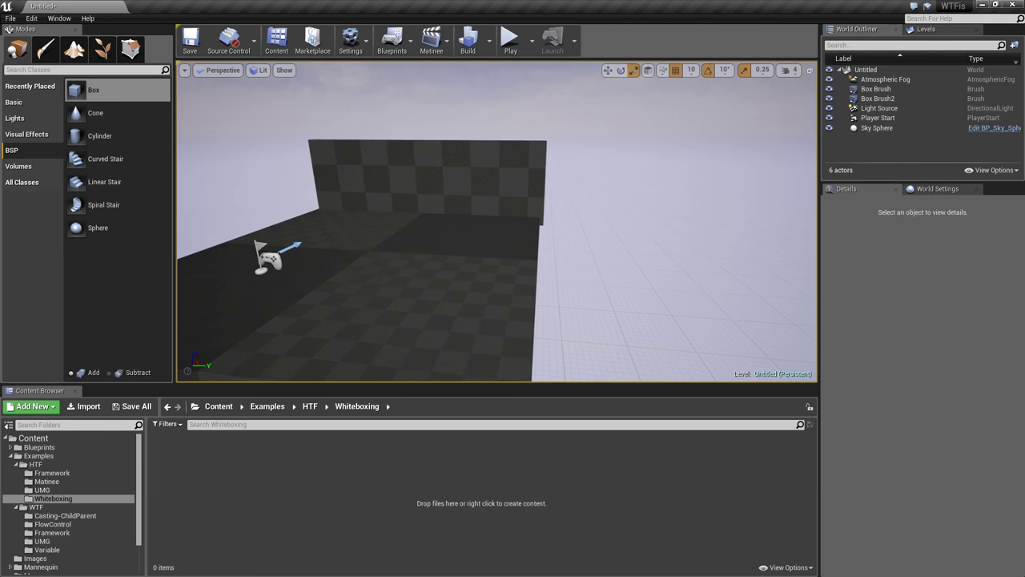
- Duplicate the floor slab along Y and place the copy flush against the original at Y 880 cm
{"action": "left_click", "coordinate": [489, 241]}
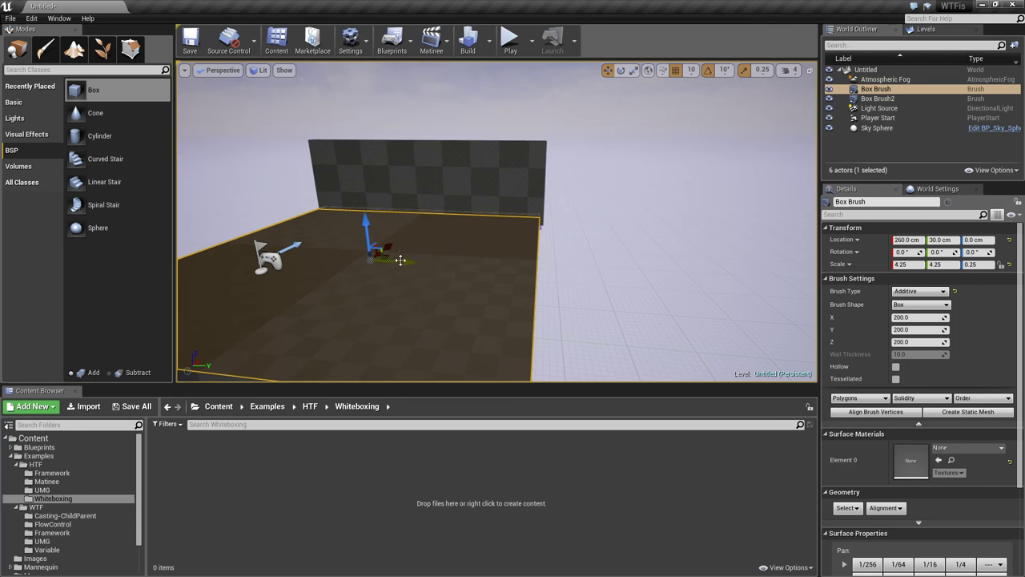
{"action": "left_click_drag", "start_coordinate": [411, 261], "coordinate": [431, 269], "text": "alt"}
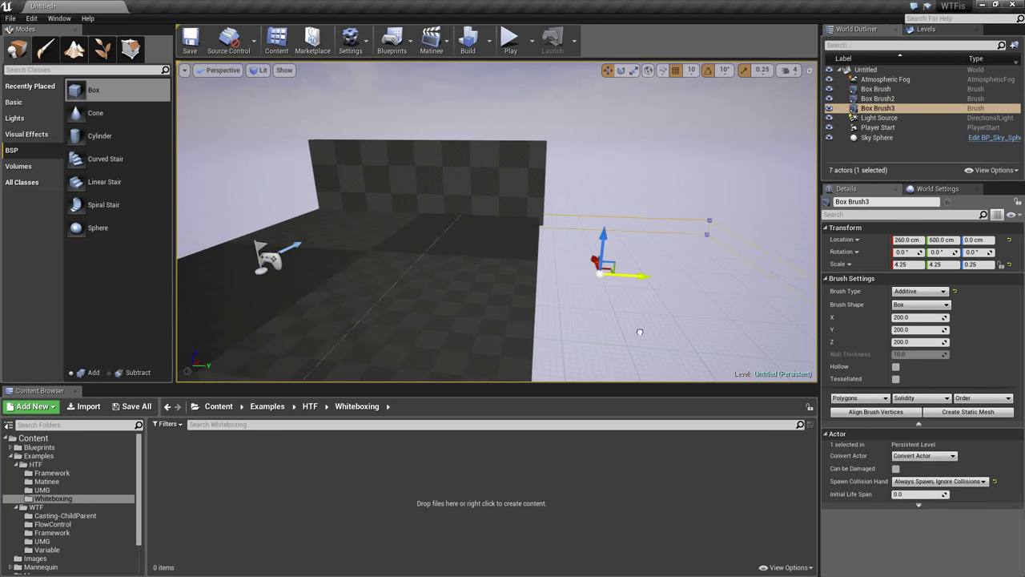
{"action": "left_click_drag", "start_coordinate": [784, 356], "coordinate": [790, 356], "text": "alt"}
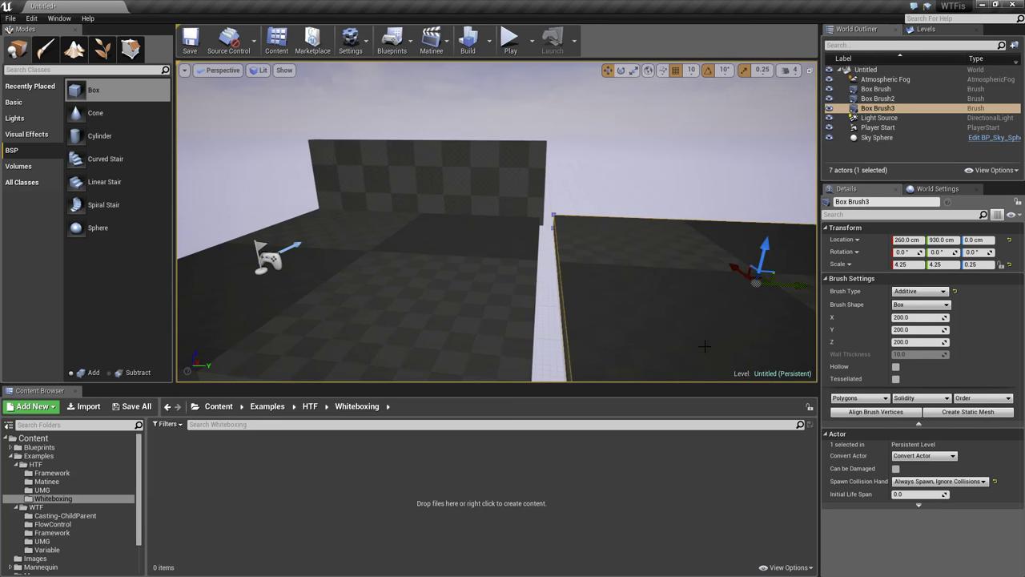
{"action": "mouse_move", "coordinate": [497, 221]}
{"action": "right_mouse_down"}
{"action": "mouse_move", "coordinate": [561, 221]}
{"action": "mouse_move", "coordinate": [517, 241]}
{"action": "right_mouse_up"}
{"action": "mouse_move", "coordinate": [657, 320]}
{"action": "right_mouse_down"}
{"action": "mouse_move", "coordinate": [671, 305]}
{"action": "mouse_move", "coordinate": [683, 312]}
{"action": "right_mouse_up"}
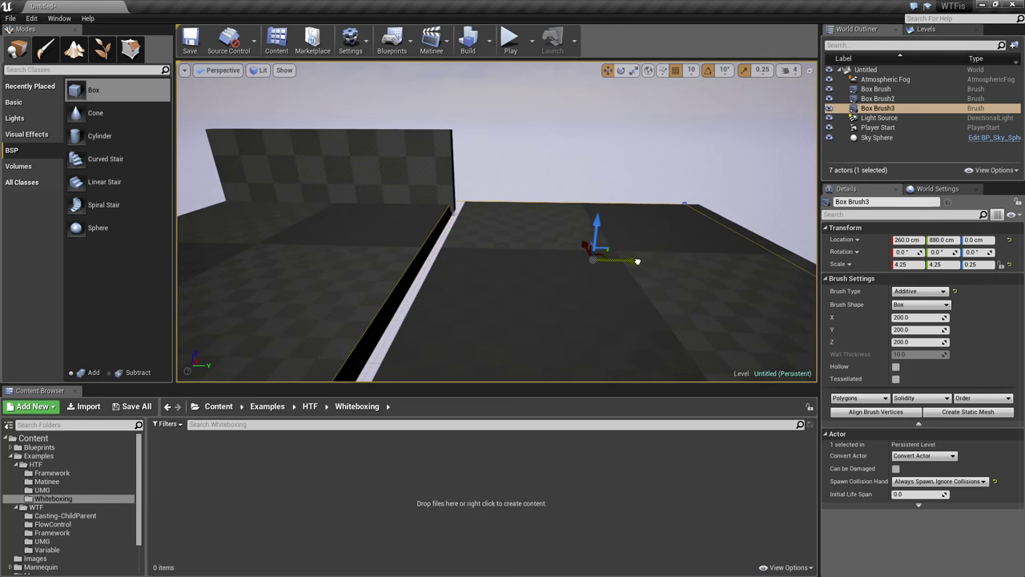
{"action": "left_click_drag", "start_coordinate": [638, 261], "coordinate": [638, 262]}
{"action": "right_click_drag", "start_coordinate": [606, 275], "coordinate": [594, 282]}
{"action": "key", "text": "Escape"}
{"action": "left_click", "coordinate": [408, 279]}
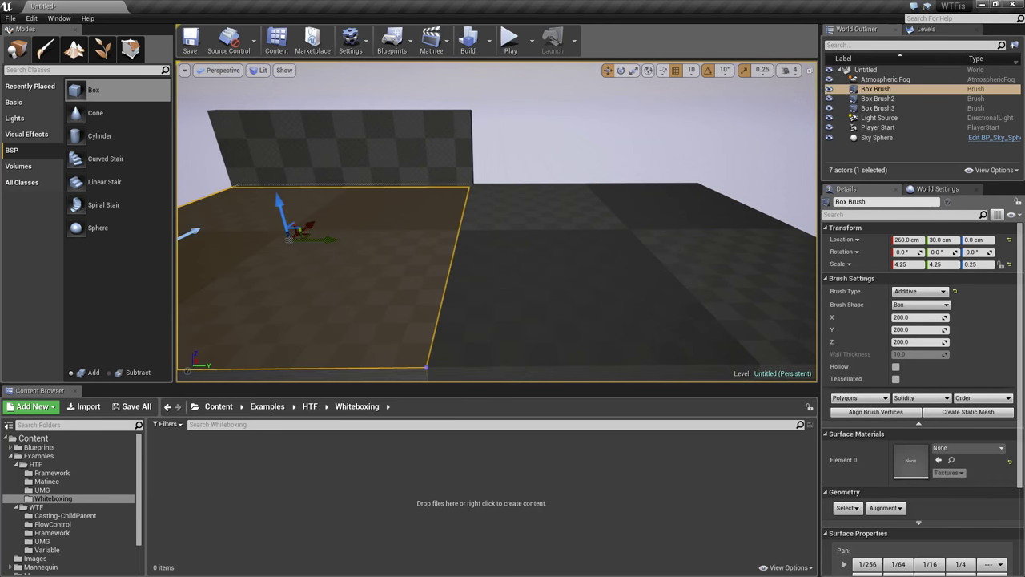
{"action": "right_click_drag", "start_coordinate": [613, 240], "coordinate": [566, 241]}
{"action": "key", "text": "Escape"}
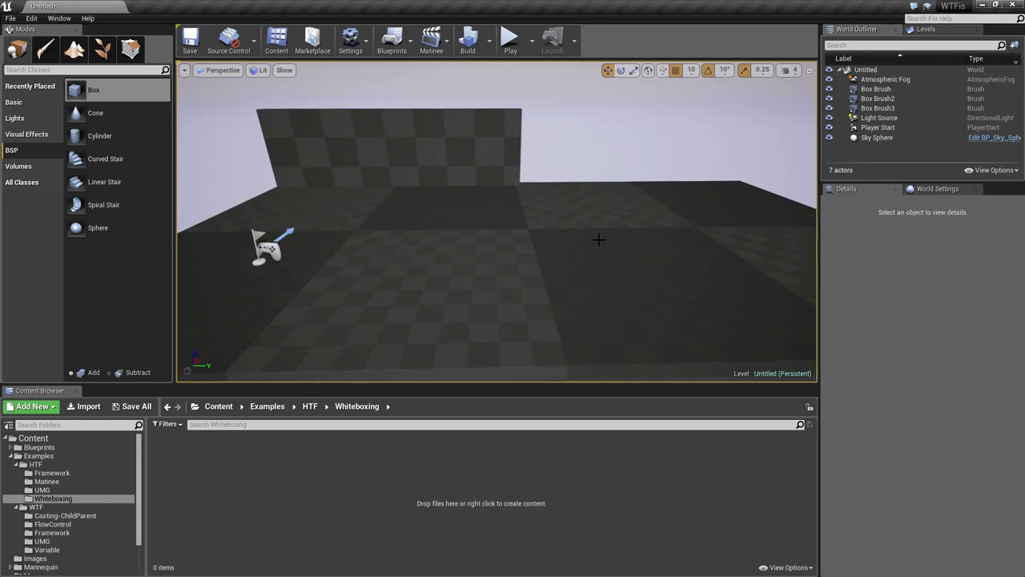
- Play-test the extended floor by running the character across both slabs, and end the play session
{"action": "left_click", "coordinate": [510, 38]}
{"action": "left_click", "coordinate": [497, 221]}
{"action": "key", "text": "w"}
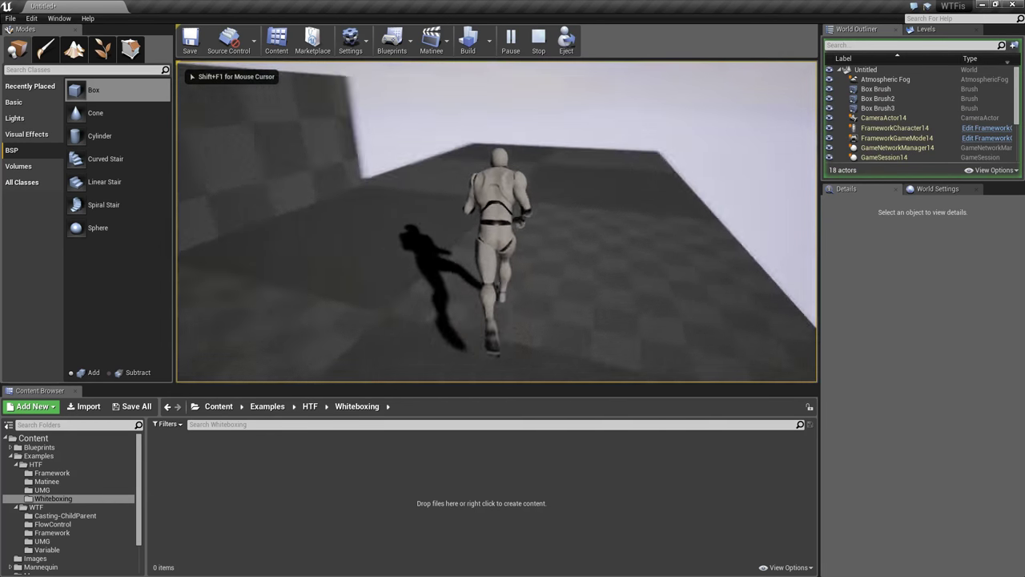
{"action": "key", "text": "d"}
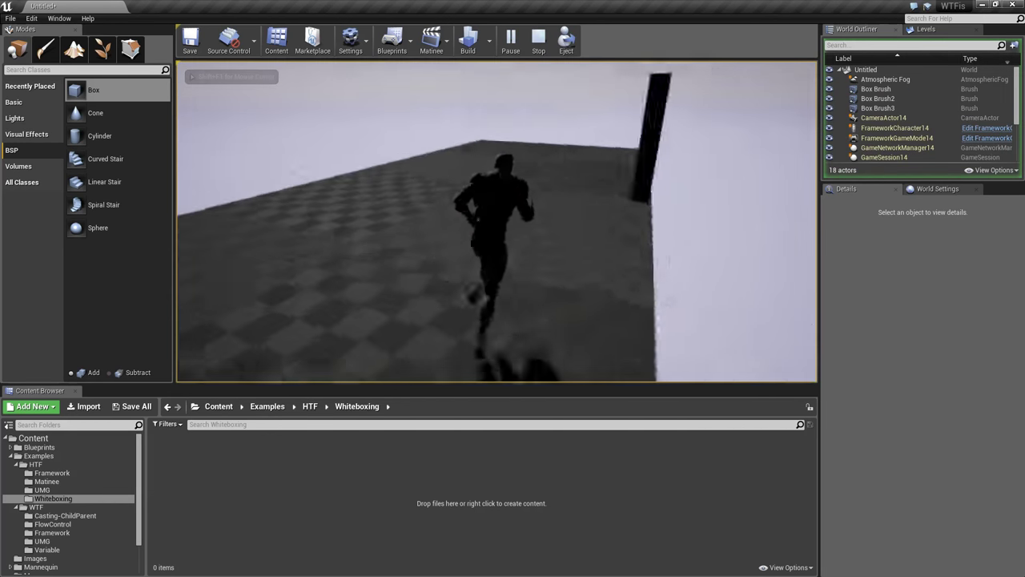
{"action": "key", "text": "Escape"}
- Add a box brush above the second floor slab at X 180, Y 600, Z 250 cm and flatten it to a Z scale of 0.25
{"action": "key", "text": "s"}
{"action": "right_click_drag", "start_coordinate": [447, 245], "coordinate": [461, 265]}
{"action": "key", "text": "a"}
{"action": "key", "text": "w"}
{"action": "key", "text": "d"}
{"action": "key", "text": "w"}
{"action": "right_click_drag", "start_coordinate": [507, 236], "coordinate": [347, 191]}
{"action": "key", "text": "w"}
{"action": "key", "text": "s"}
{"action": "left_click_drag", "start_coordinate": [76, 88], "coordinate": [227, 159]}
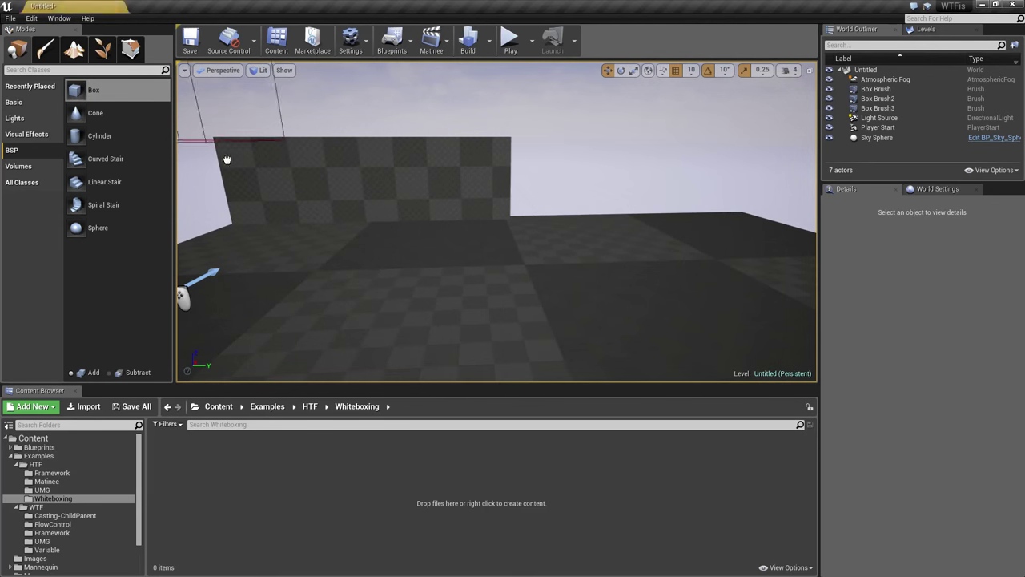
{"action": "left_click_drag", "start_coordinate": [601, 263], "coordinate": [610, 278]}
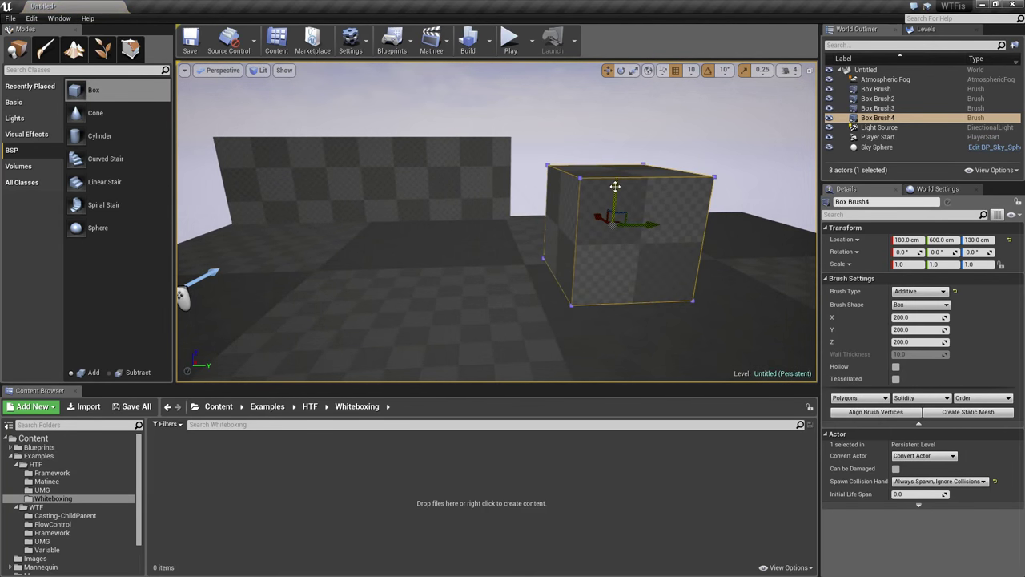
{"action": "left_click_drag", "start_coordinate": [615, 186], "coordinate": [602, 109]}
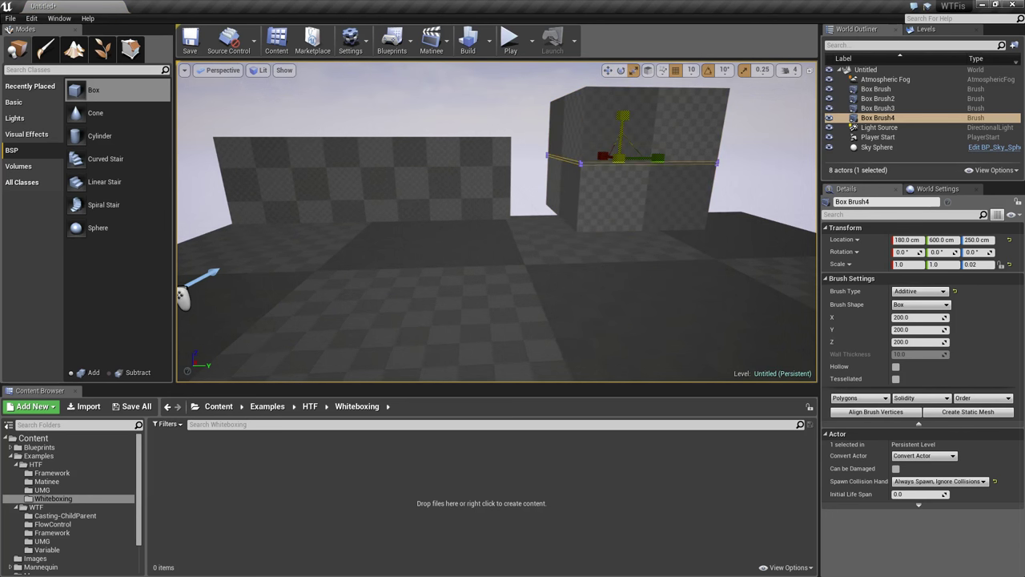
{"action": "mouse_move", "coordinate": [623, 116]}
{"action": "right_mouse_down"}
{"action": "mouse_move", "coordinate": [641, 128]}
{"action": "mouse_move", "coordinate": [809, 136]}
{"action": "mouse_move", "coordinate": [496, 85]}
{"action": "mouse_move", "coordinate": [545, 85]}
{"action": "right_mouse_up"}
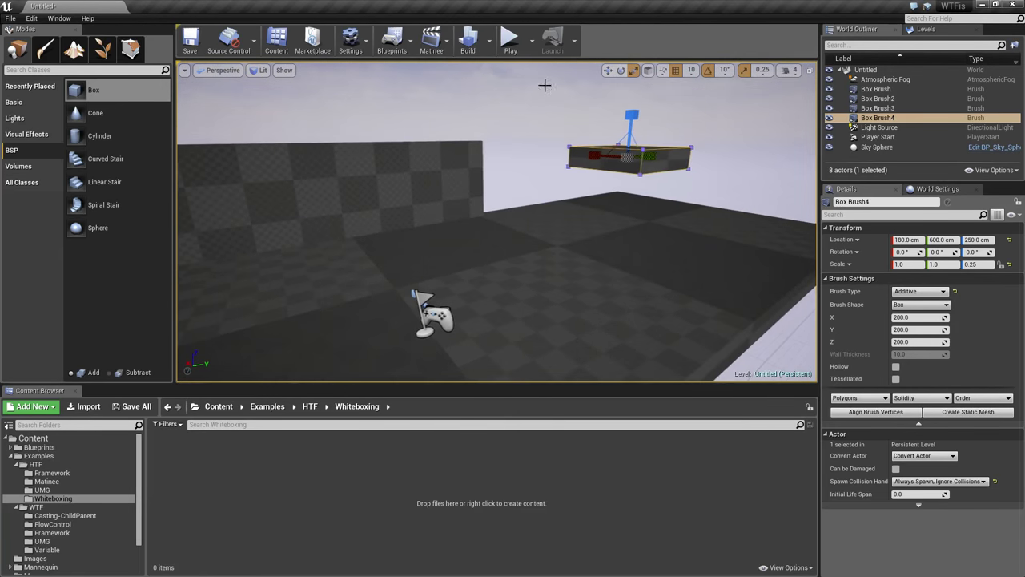
- Play-test jumping up toward the floating platform, end the play session, and lower the platform to Z 150 cm
{"action": "left_click", "coordinate": [521, 48]}
{"action": "key", "text": "w"}
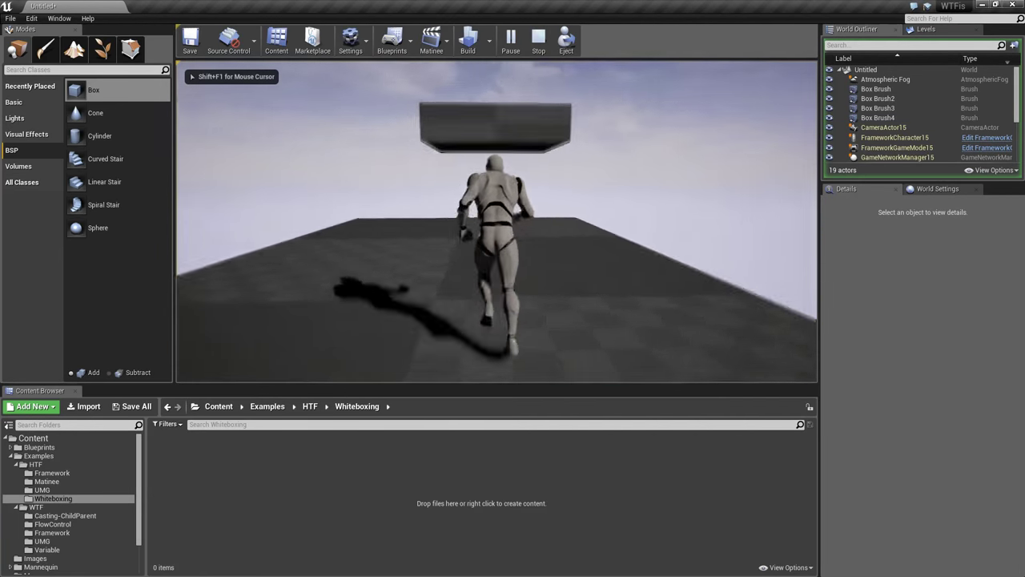
{"action": "key", "text": "d"}
{"action": "key", "text": "a"}
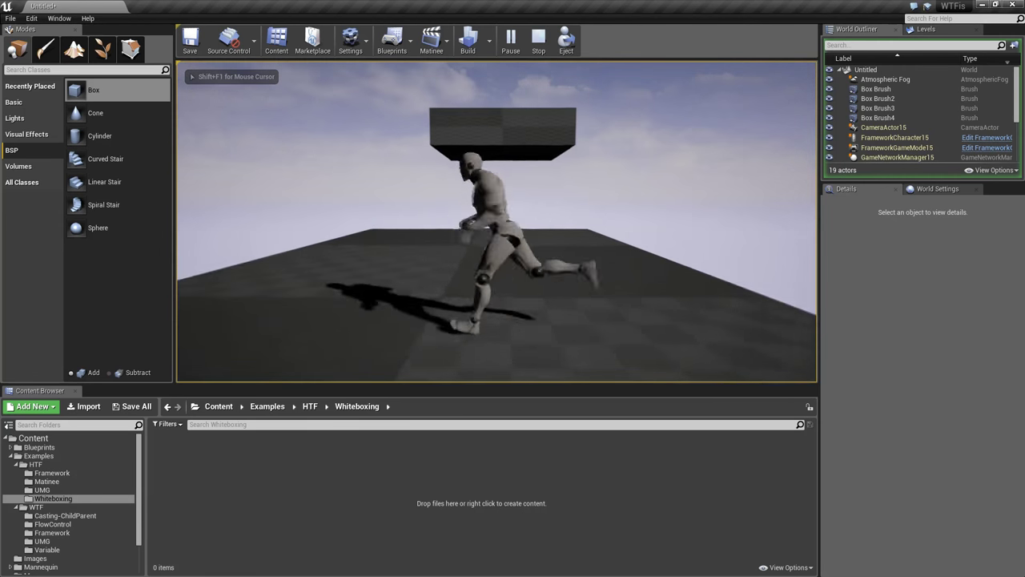
{"action": "key", "text": "w"}
{"action": "key", "text": "space"}
{"action": "key", "text": "s"}
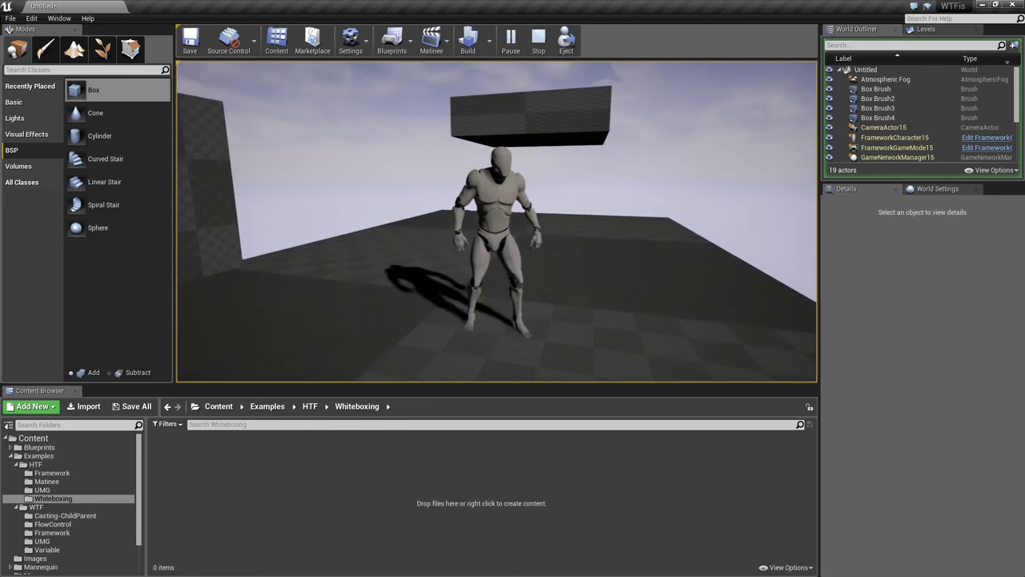
{"action": "key", "text": "Escape"}
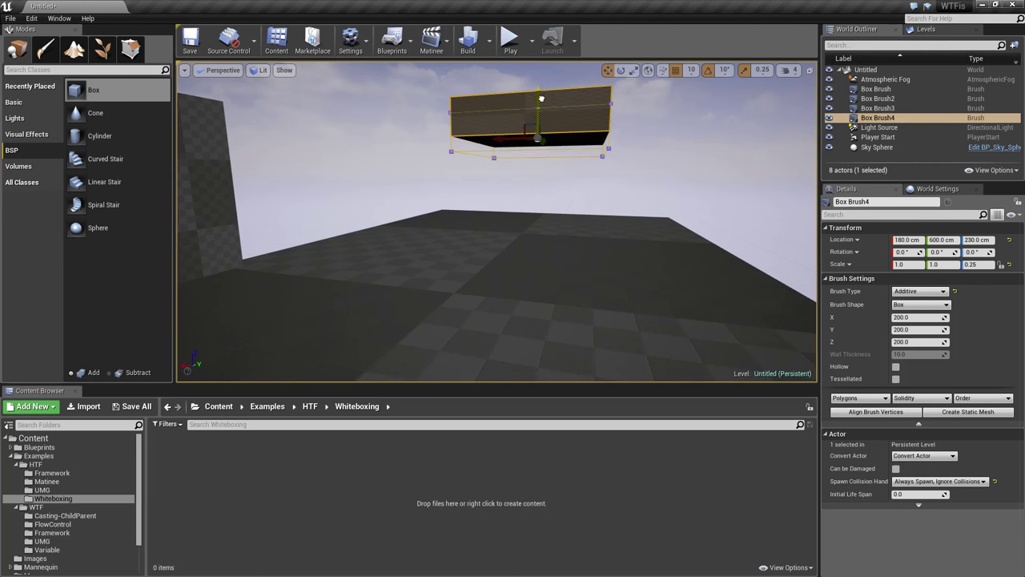
- Play-test jumping onto the lowered platform and back down to the floor, and end the play session
{"action": "left_click", "coordinate": [510, 38]}
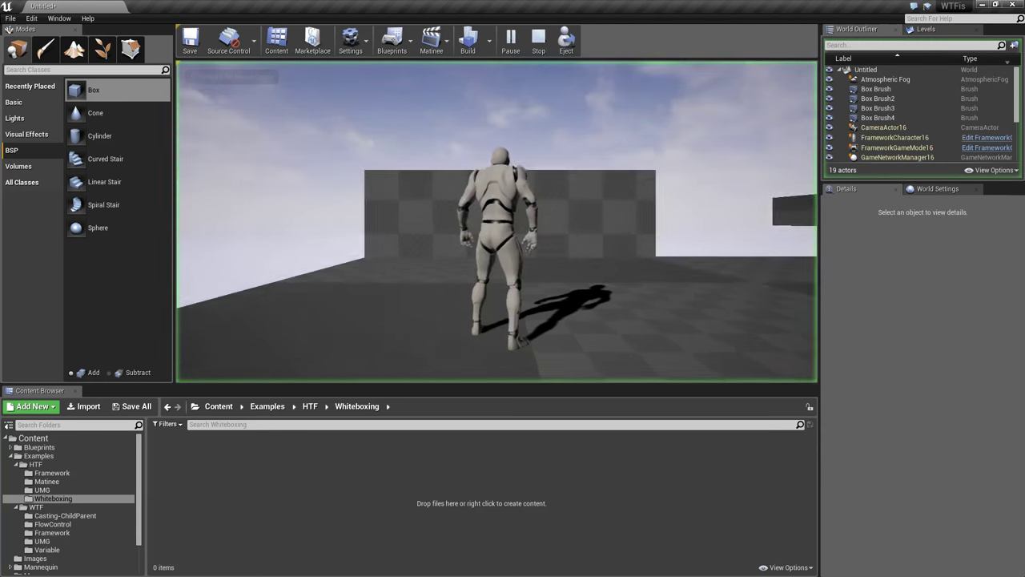
{"action": "key", "text": "w"}
{"action": "key", "text": "space"}
{"action": "key", "text": "s"}
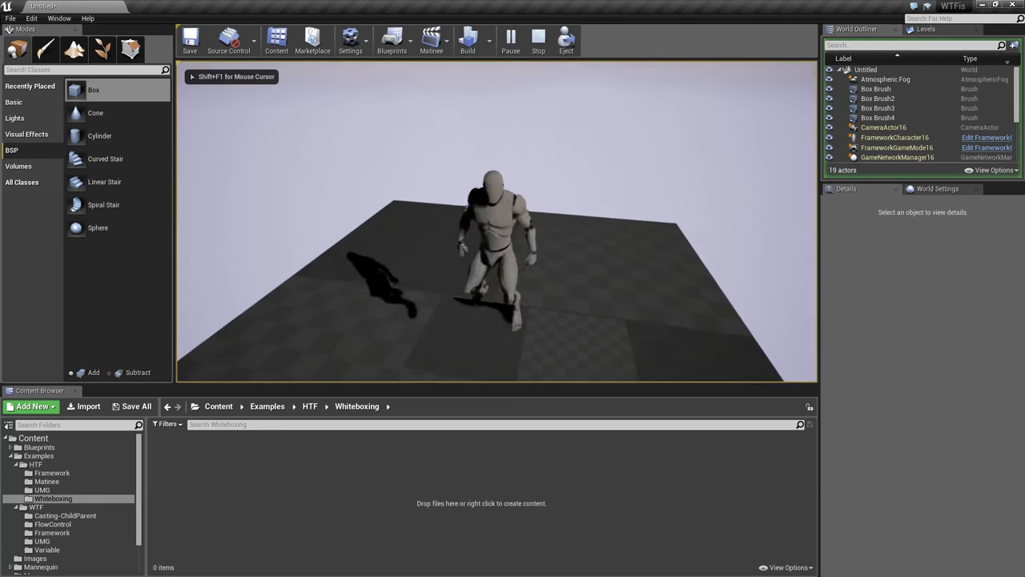
{"action": "key", "text": "space"}
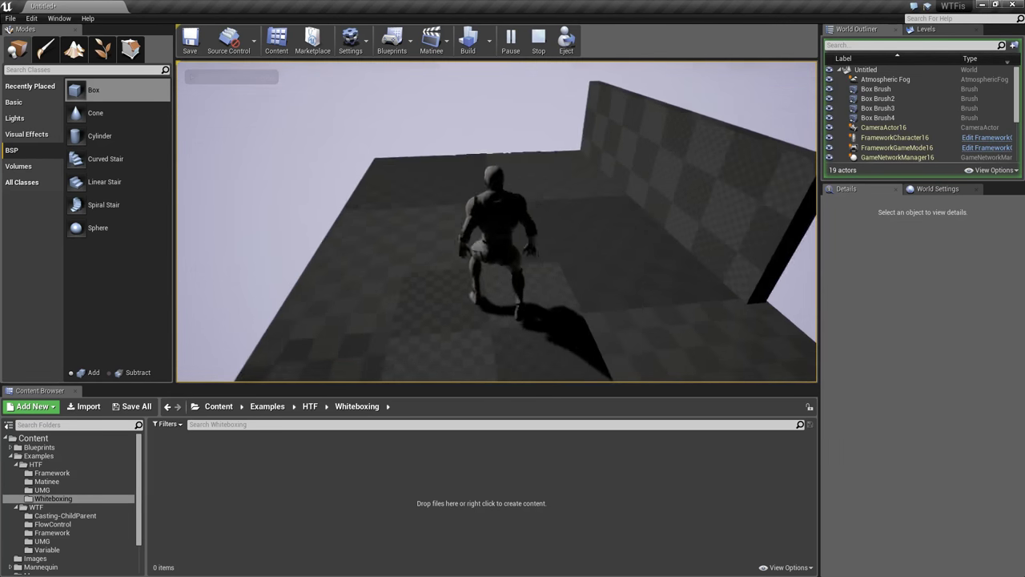
{"action": "key", "text": "w"}
{"action": "key", "text": "s"}
{"action": "key", "text": "w"}
{"action": "key", "text": "space"}
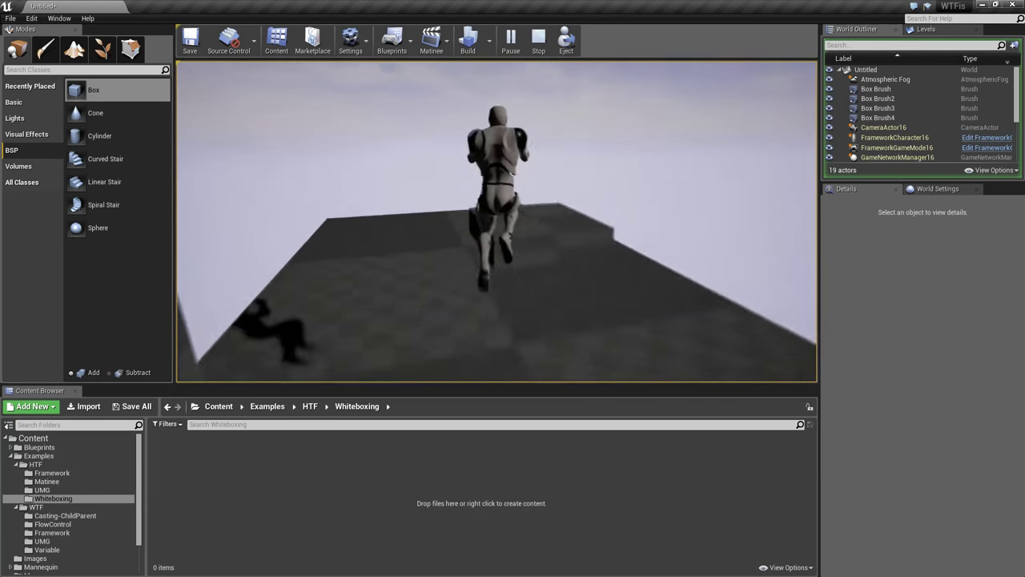
{"action": "key", "text": "space"}
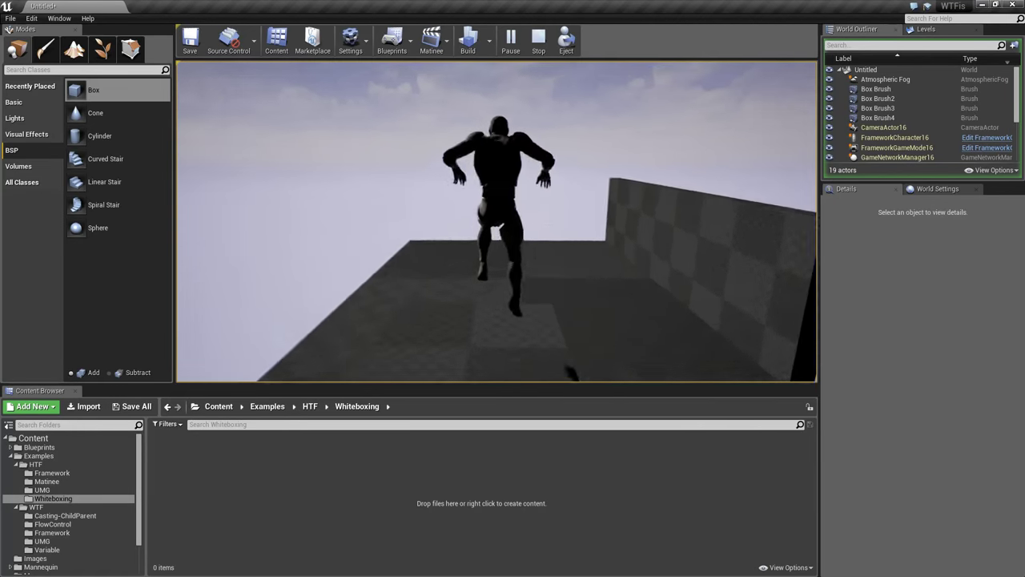
{"action": "key", "text": "s"}
{"action": "key", "text": "space"}
{"action": "key", "text": "Escape"}
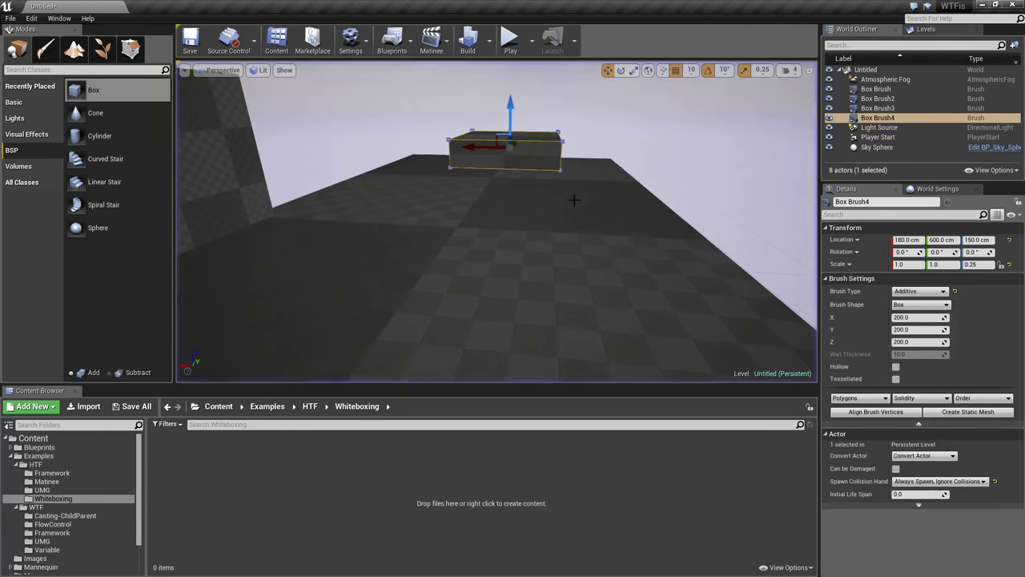
- Duplicate the floating platform and move the copy to X 420, Y 890 and Z 200 cm
{"action": "mouse_move", "coordinate": [527, 235]}
{"action": "right_mouse_down"}
{"action": "mouse_move", "coordinate": [527, 129]}
{"action": "mouse_move", "coordinate": [527, 289]}
{"action": "right_mouse_up"}
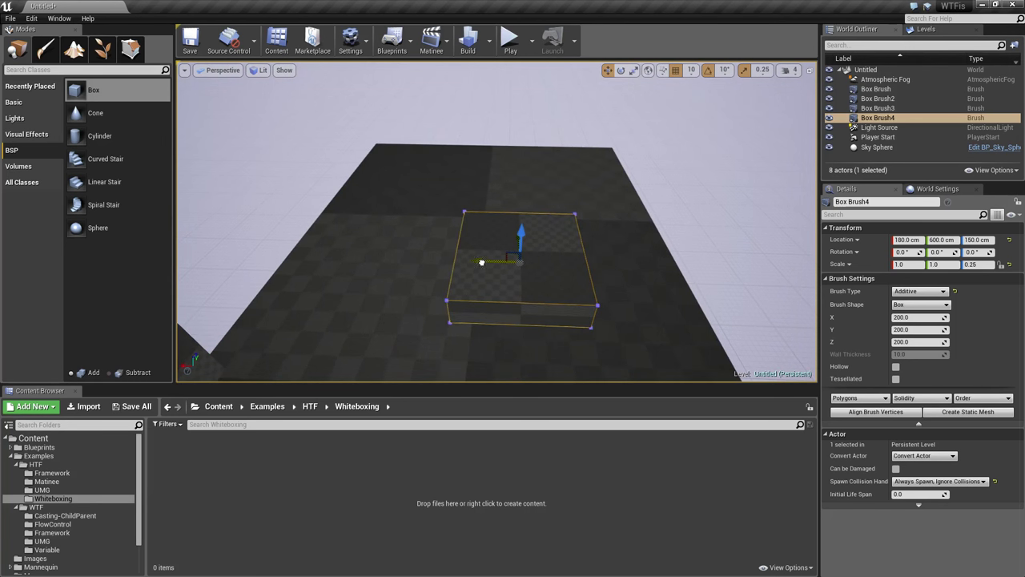
{"action": "left_click_drag", "start_coordinate": [481, 262], "coordinate": [407, 254], "text": "alt"}
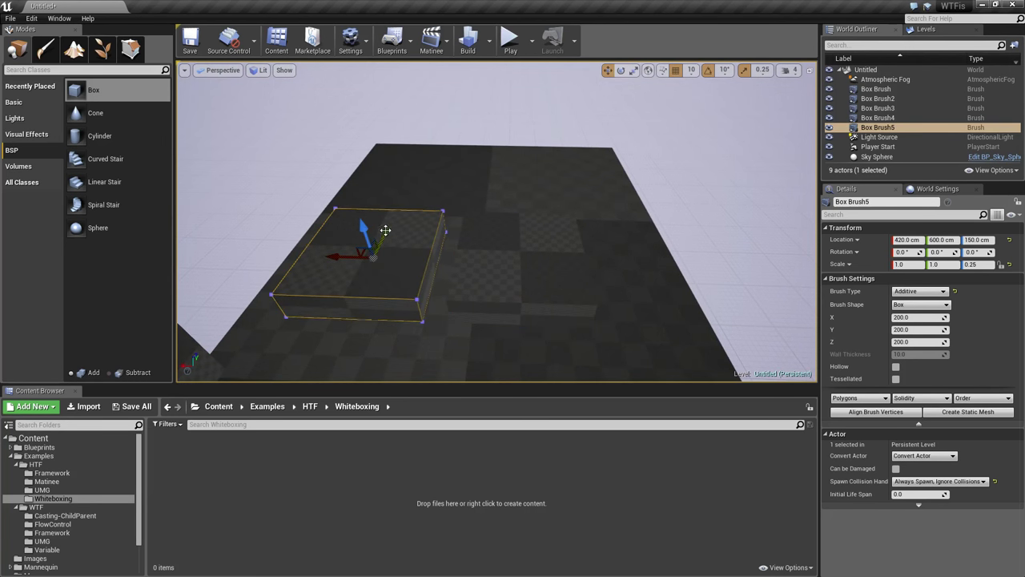
{"action": "mouse_move", "coordinate": [422, 161]}
{"action": "right_mouse_down"}
{"action": "mouse_move", "coordinate": [401, 96]}
{"action": "mouse_move", "coordinate": [456, 92]}
{"action": "mouse_move", "coordinate": [409, 93]}
{"action": "mouse_move", "coordinate": [425, 93]}
{"action": "right_mouse_up"}
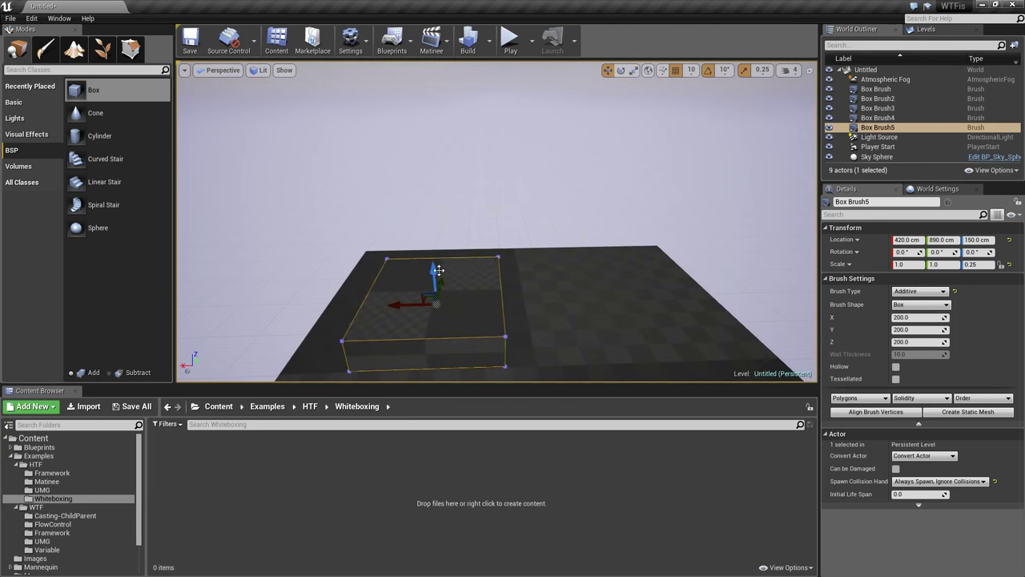
{"action": "right_click_drag", "start_coordinate": [430, 241], "coordinate": [346, 253]}
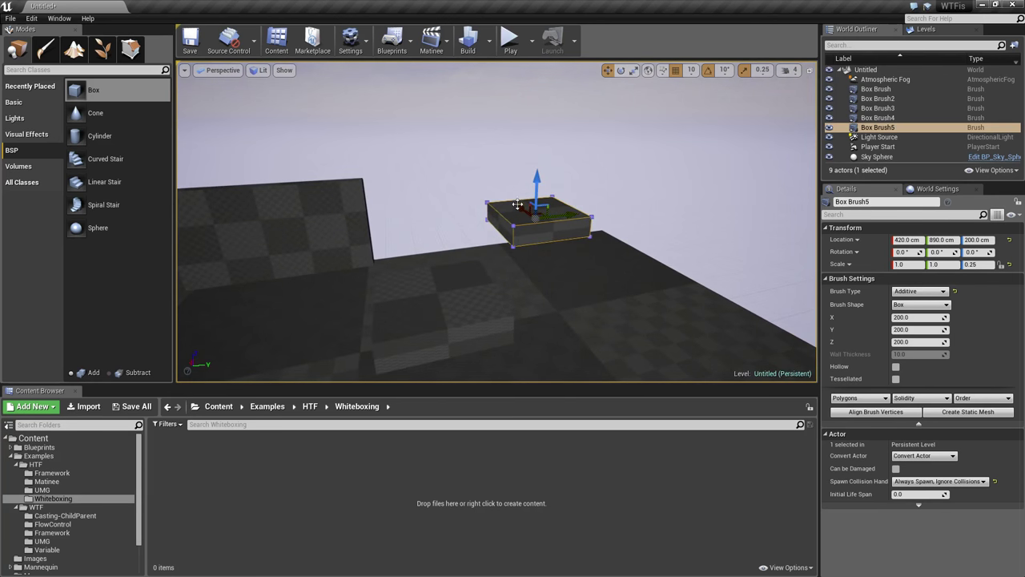
- Duplicate the second floating platform and move the copy to X -50, Y 1070 and Z 280 cm
{"action": "left_click_drag", "start_coordinate": [521, 207], "coordinate": [604, 261], "text": "alt"}
{"action": "mouse_move", "coordinate": [631, 285]}
{"action": "right_mouse_down"}
{"action": "mouse_move", "coordinate": [639, 278]}
{"action": "mouse_move", "coordinate": [609, 264]}
{"action": "mouse_move", "coordinate": [624, 263]}
{"action": "right_mouse_up"}
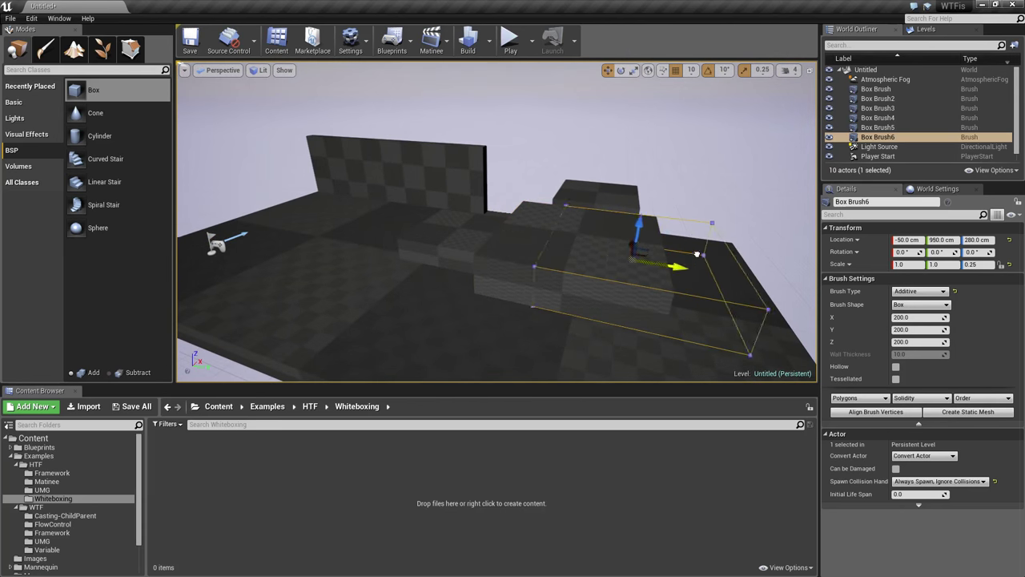
{"action": "left_click_drag", "start_coordinate": [801, 257], "coordinate": [816, 255]}
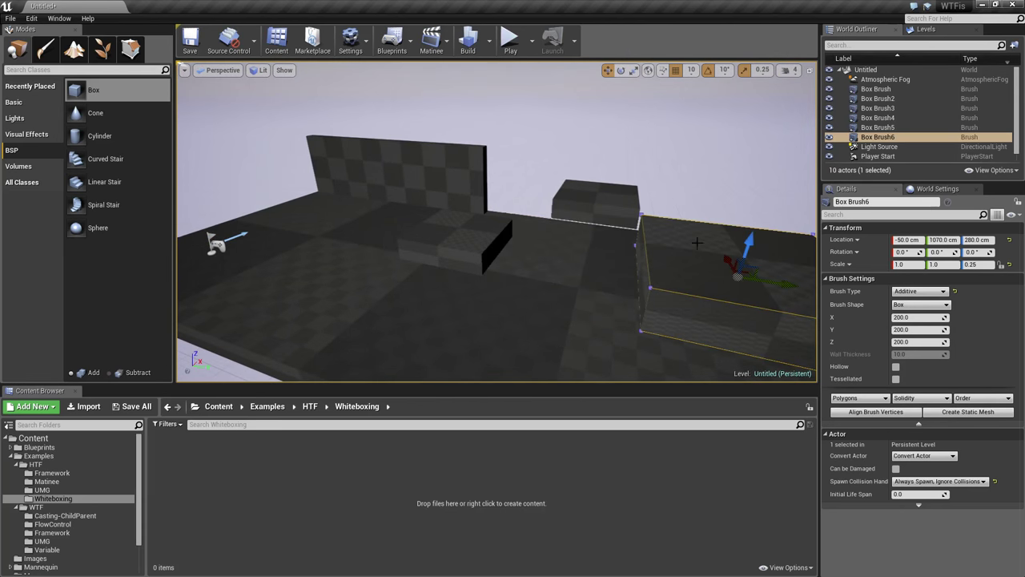
- Start a play session and jump the character up from the floor across the three floating platforms
{"action": "left_click", "coordinate": [511, 38]}
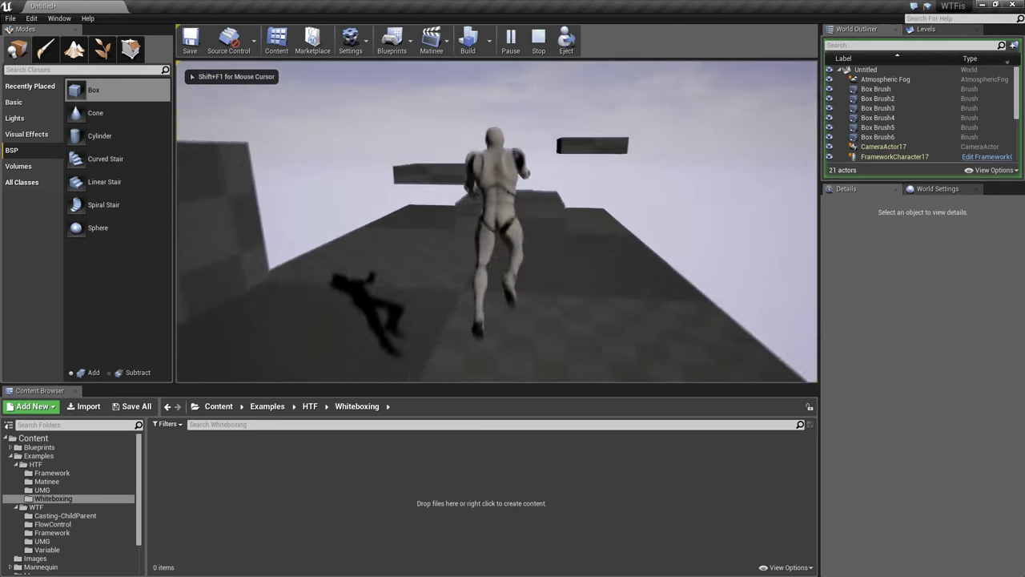
{"action": "key", "text": "w"}
{"action": "key", "text": "space"}
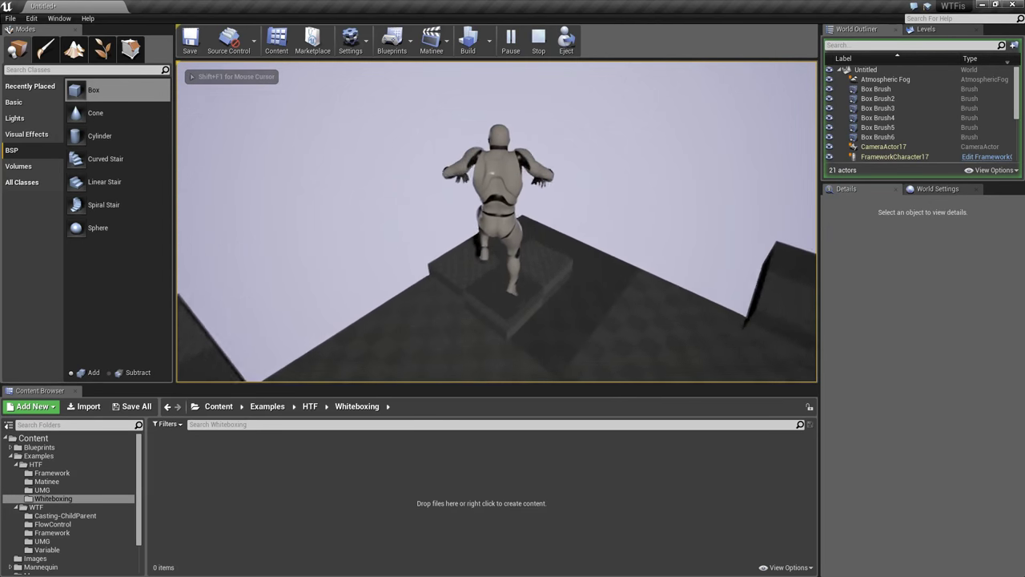
{"action": "key", "text": "w"}
{"action": "key", "text": "space"}
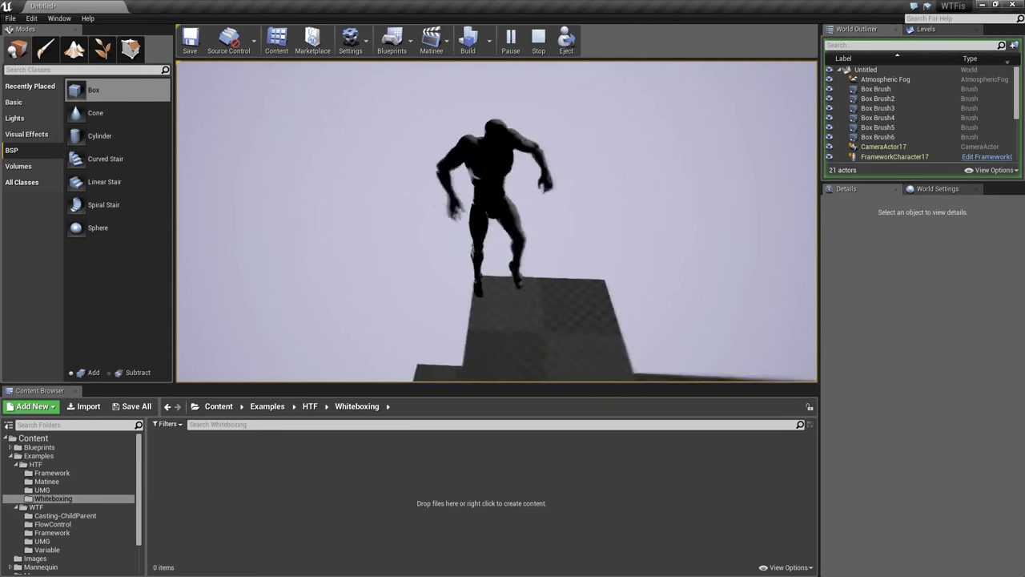
{"action": "key", "text": "w"}
{"action": "key", "text": "space"}
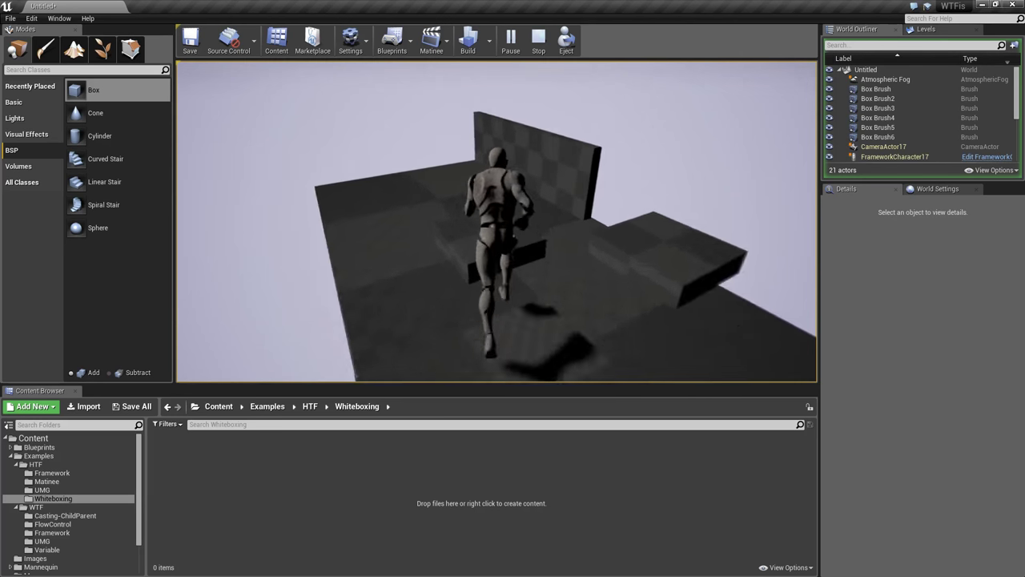
- Return to the lower slab, test the jumps between the floating platforms again, and drop back to the floor
{"action": "key", "text": "a"}
{"action": "key", "text": "s"}
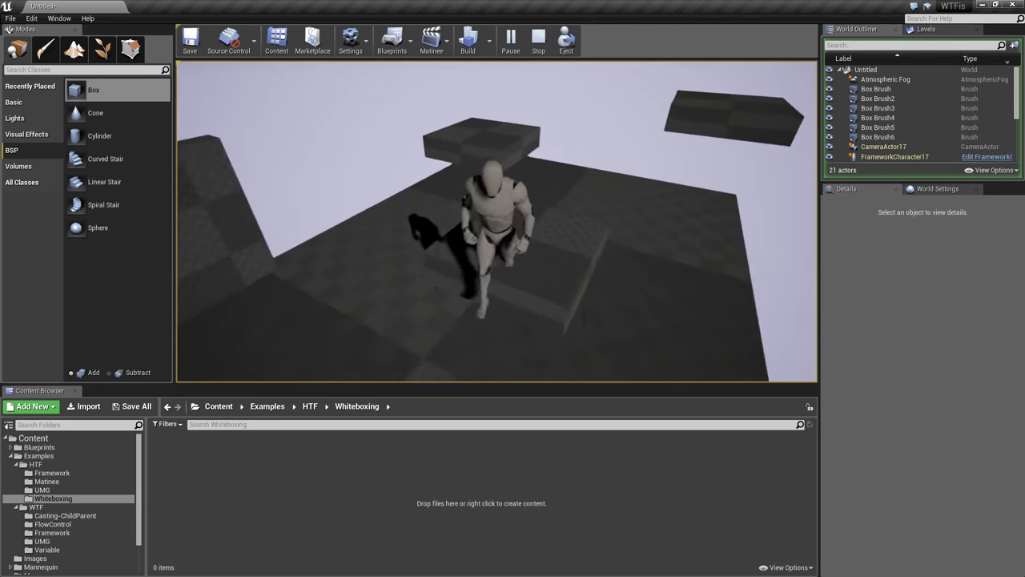
{"action": "key", "text": "w"}
{"action": "key", "text": "space"}
{"action": "key", "text": "space"}
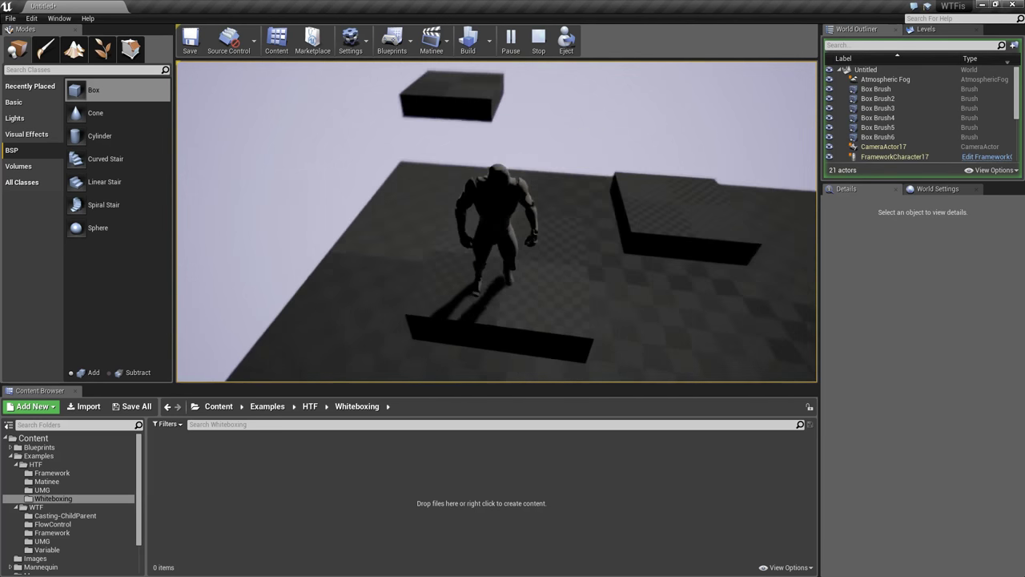
{"action": "key", "text": "w"}
{"action": "key", "text": "space"}
{"action": "key", "text": "space"}
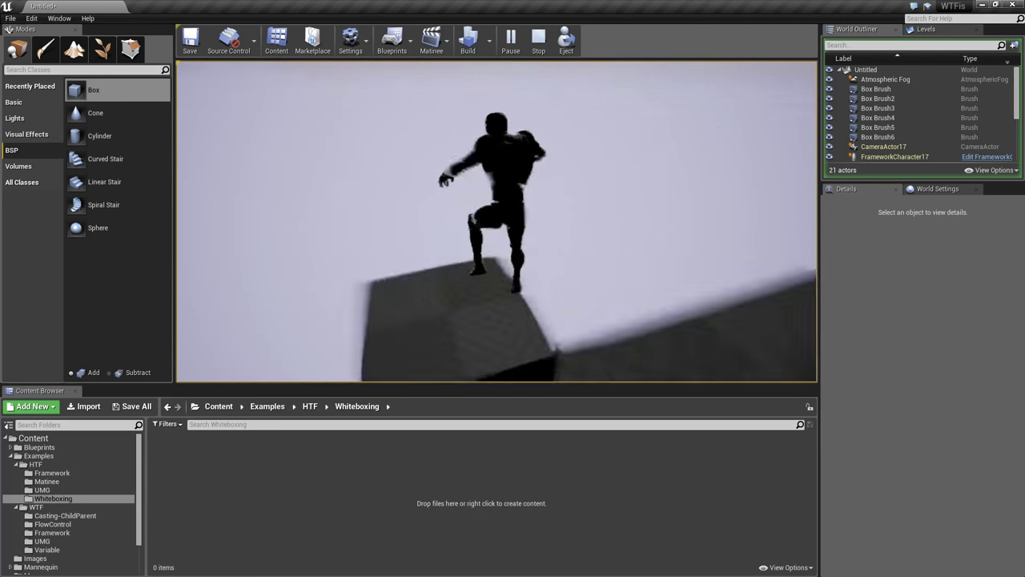
{"action": "key", "text": "w"}
{"action": "key", "text": "w"}
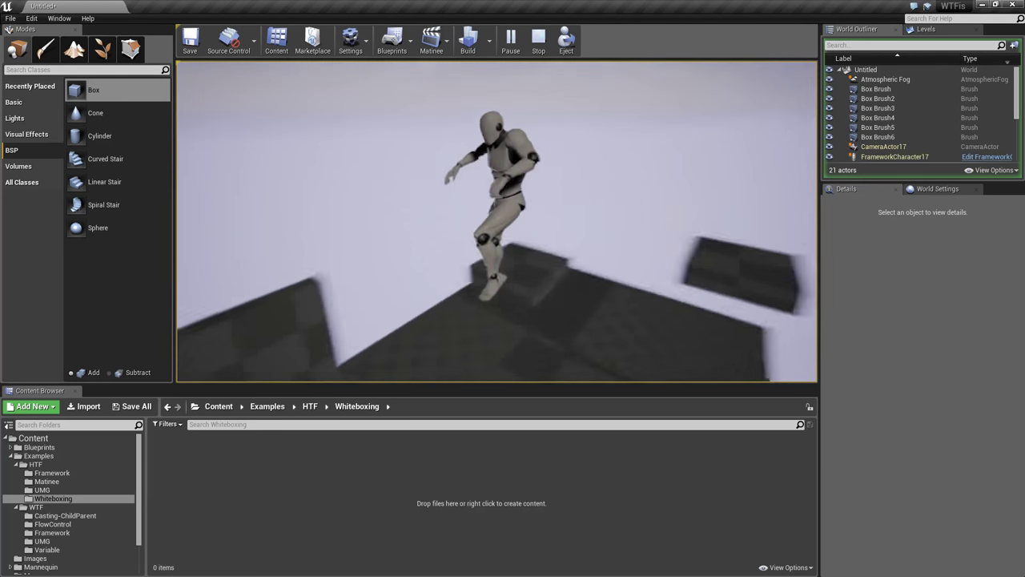
{"action": "key", "text": "space"}
{"action": "key", "text": "w"}
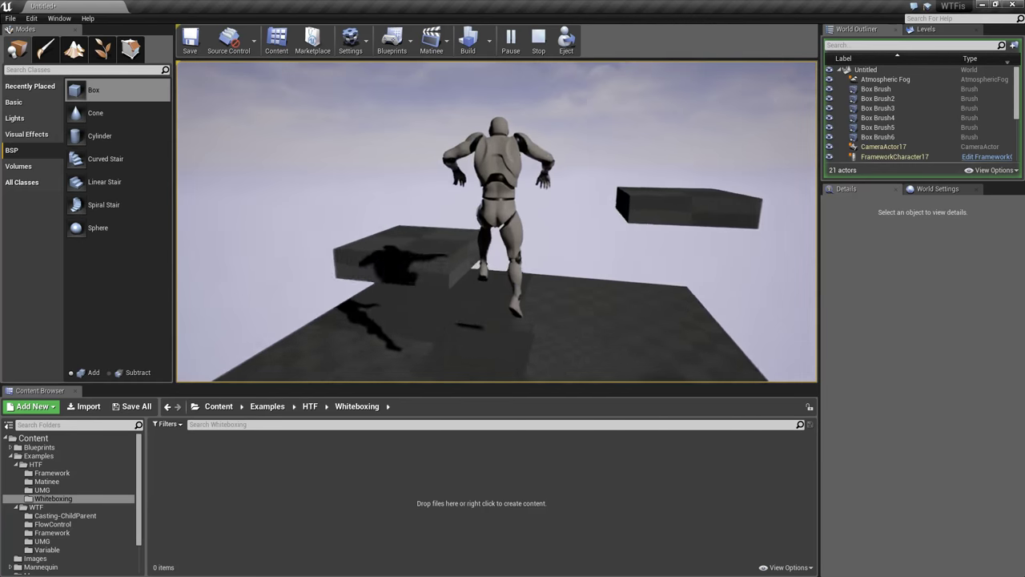
{"action": "key", "text": "w"}
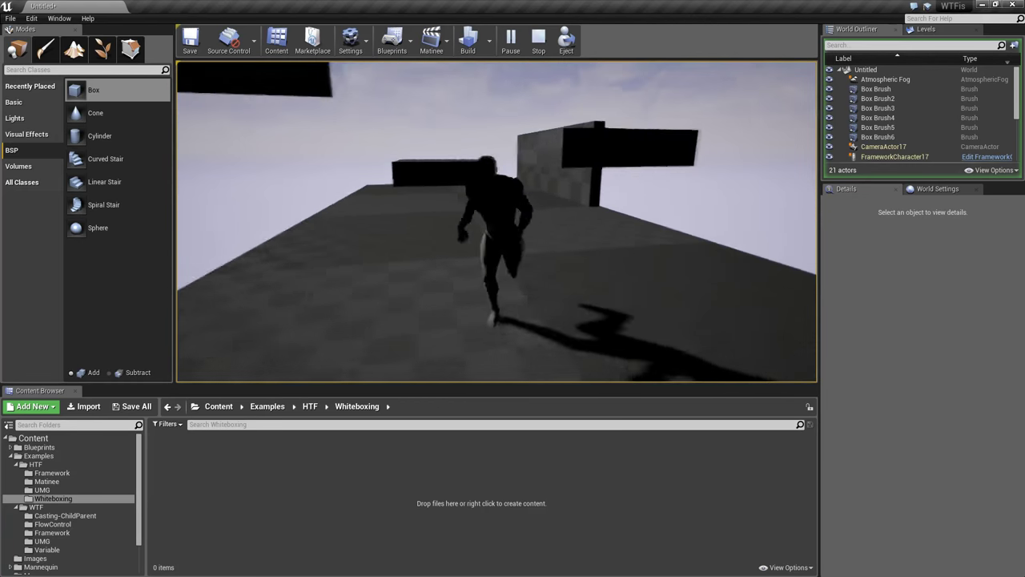
- Run around the floor near the wall and climb the platforms once more up to the highest one
{"action": "key", "text": "a"}
{"action": "key", "text": "s"}
{"action": "key", "text": "w"}
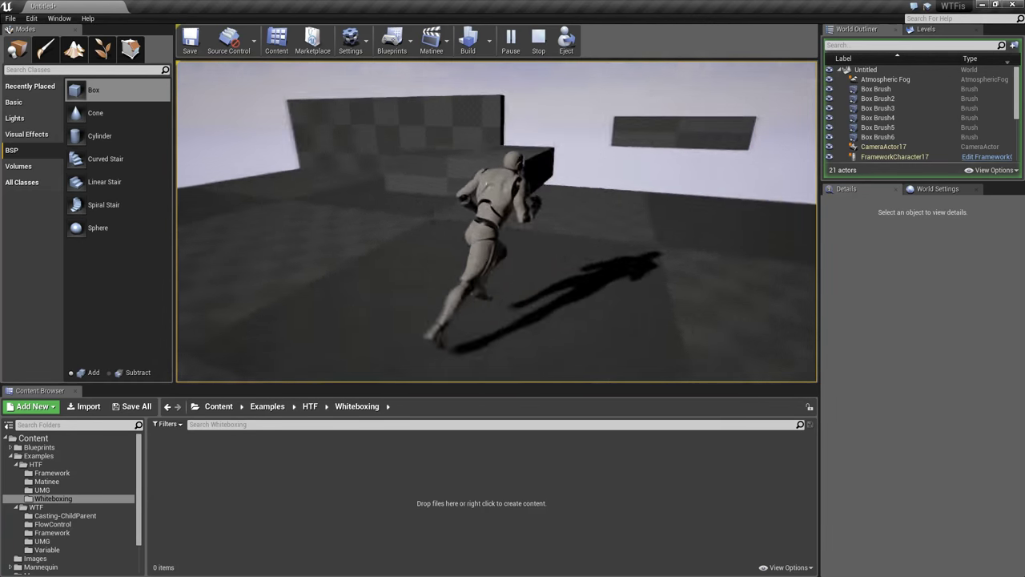
{"action": "key", "text": "d"}
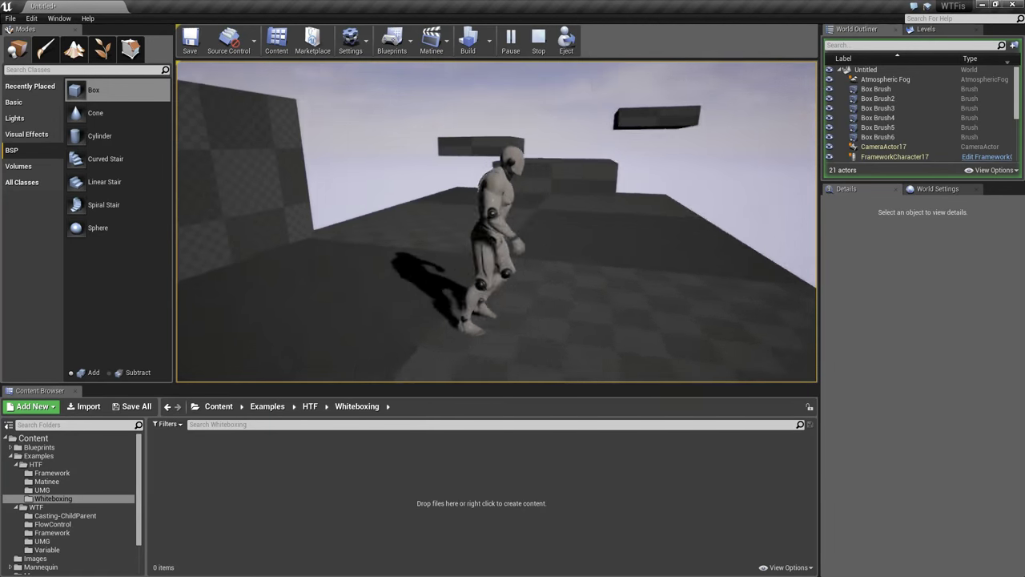
{"action": "key", "text": "d"}
{"action": "key", "text": "w"}
{"action": "key", "text": "space"}
{"action": "key", "text": "w"}
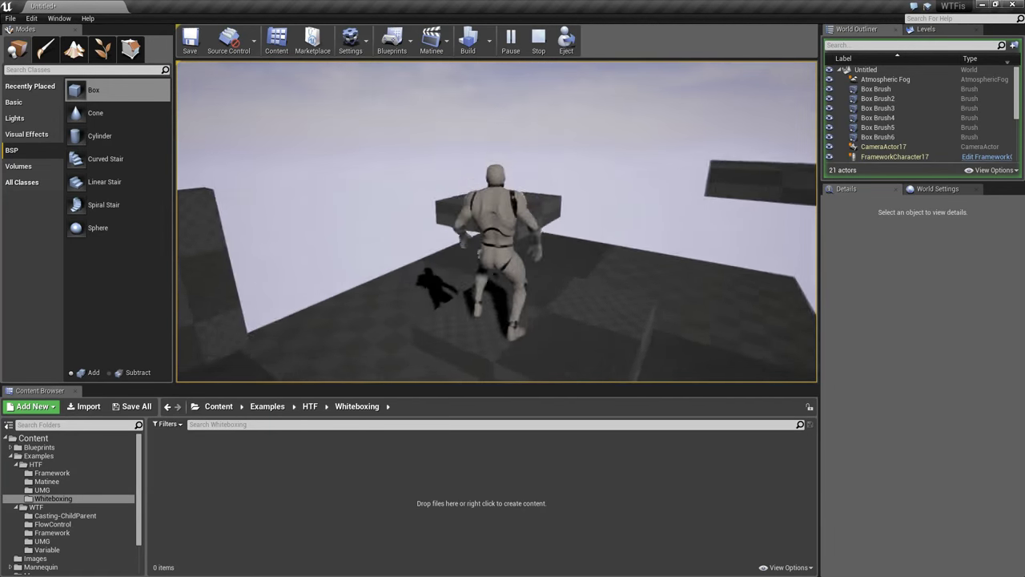
{"action": "key", "text": "space"}
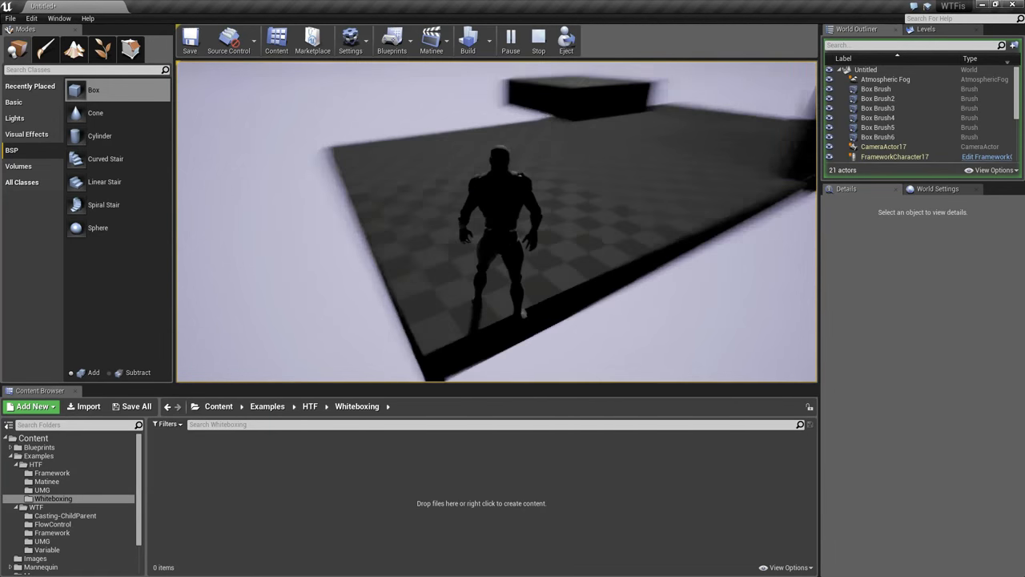
{"action": "key", "text": "w"}
{"action": "key", "text": "space"}
{"action": "key", "text": "w"}
{"action": "key", "text": "space"}
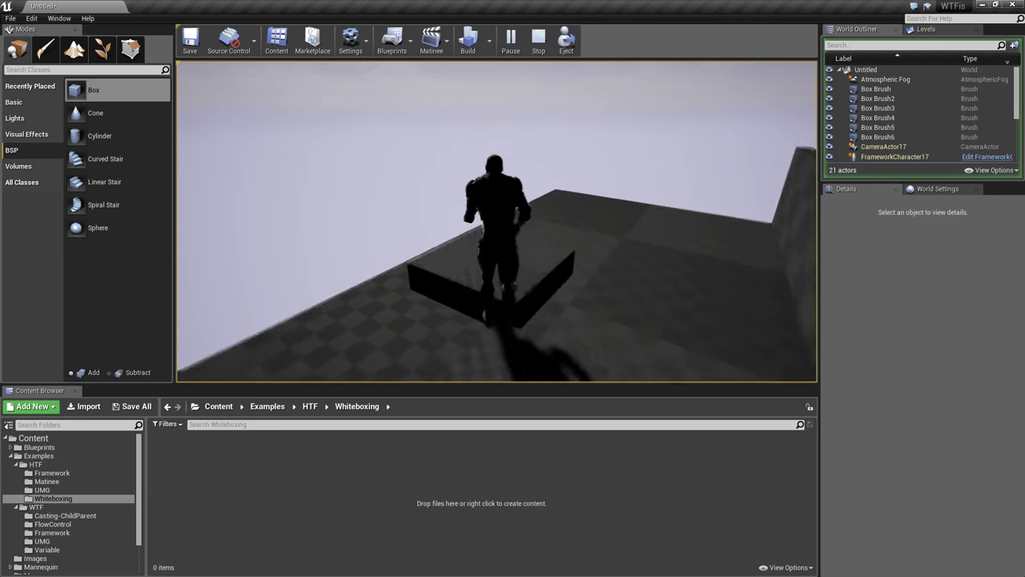
- Make a final test run from the floor over all the platforms and back down, and end the play session
{"action": "key", "text": "s"}
{"action": "key", "text": "w"}
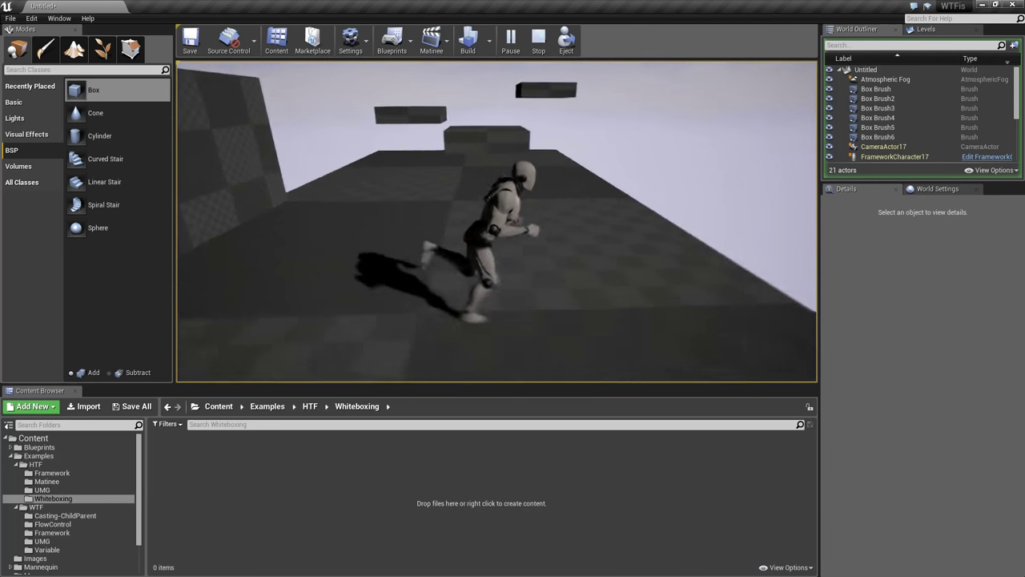
{"action": "key", "text": "space"}
{"action": "key", "text": "w"}
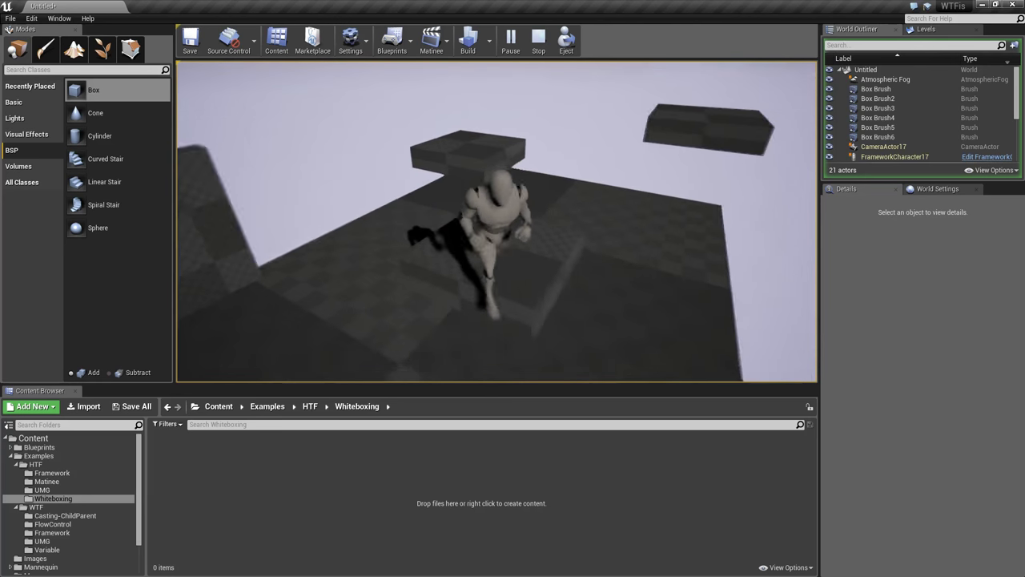
{"action": "key", "text": "space"}
{"action": "key", "text": "w"}
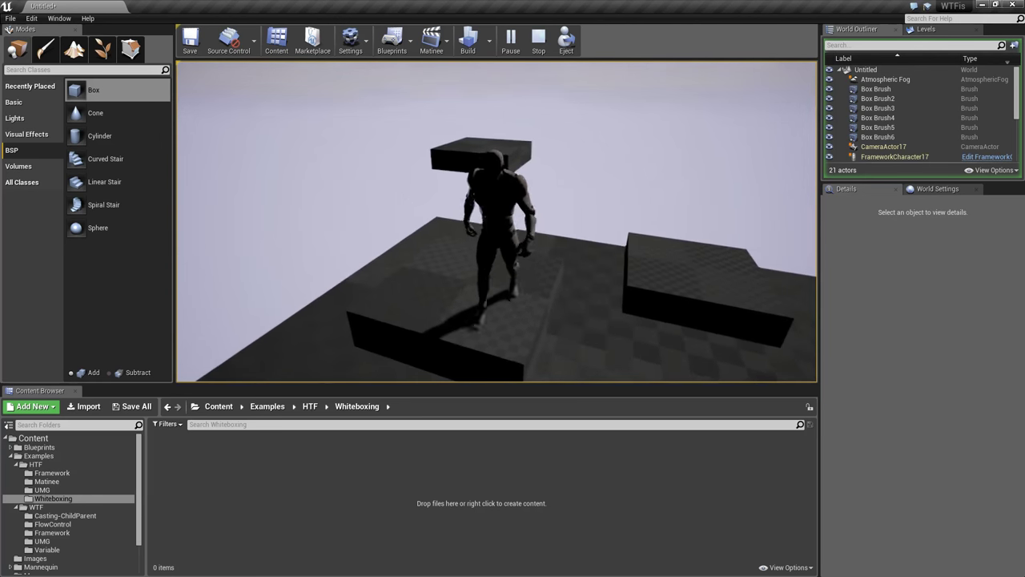
{"action": "key", "text": "space"}
{"action": "key", "text": "w"}
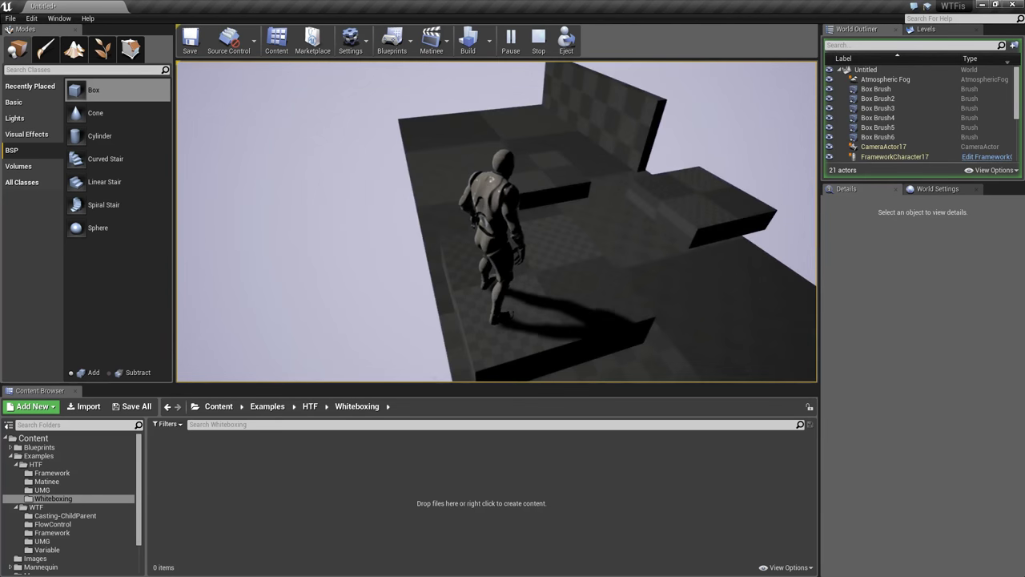
{"action": "key", "text": "space"}
{"action": "key", "text": "s"}
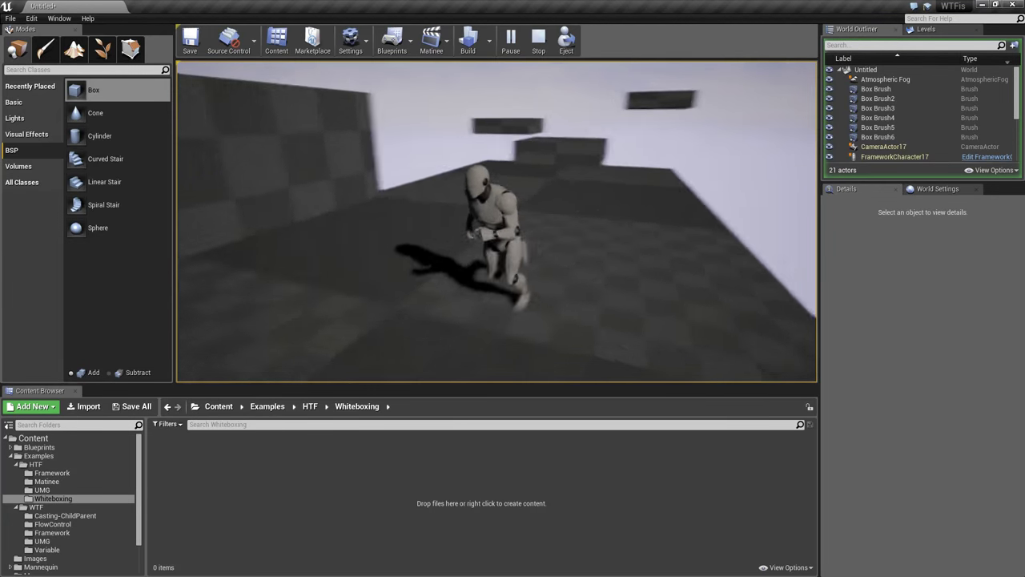
{"action": "key", "text": "w"}
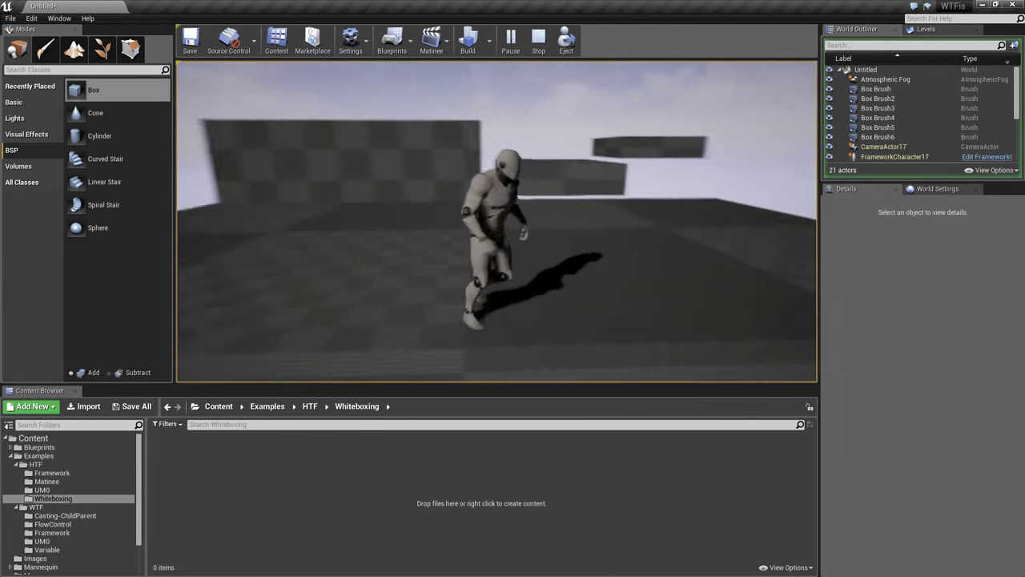
{"action": "key", "text": "Escape"}
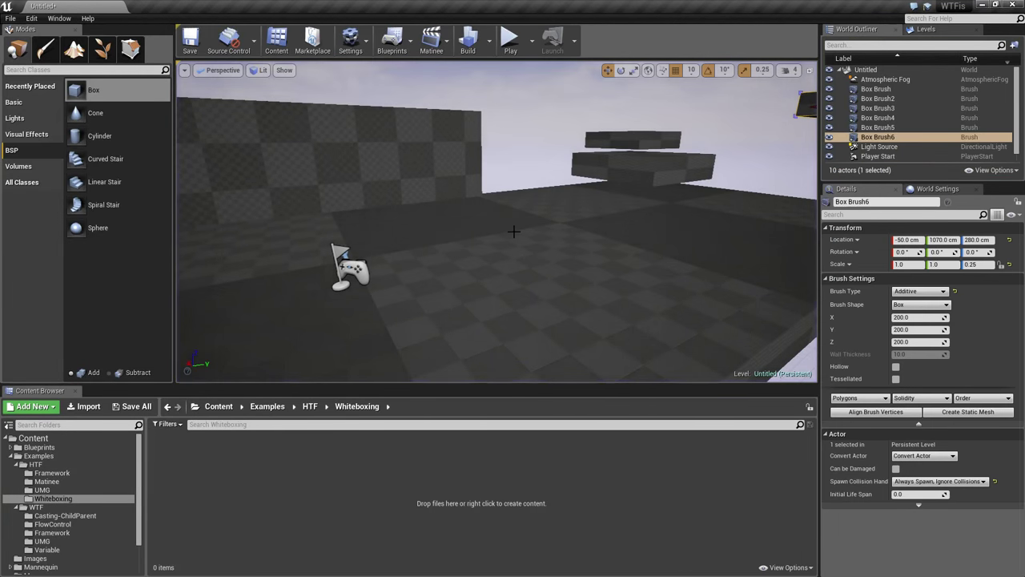
- Save the level as WhiteboxMap in the Examples/HTF/Whiteboxing folder
{"action": "left_click", "coordinate": [416, 424]}
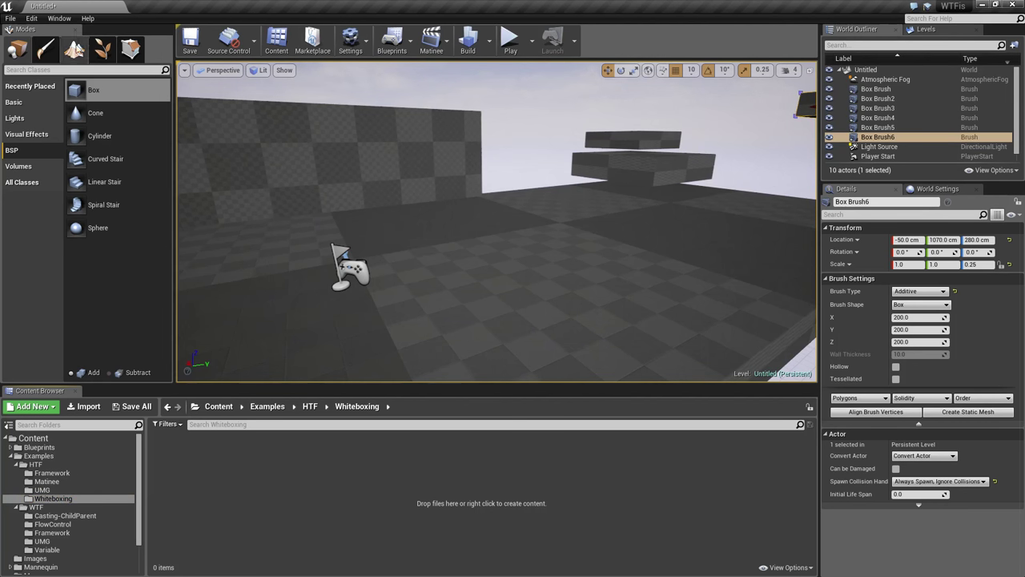
{"action": "left_click", "coordinate": [11, 18]}
{"action": "left_click", "coordinate": [30, 61]}
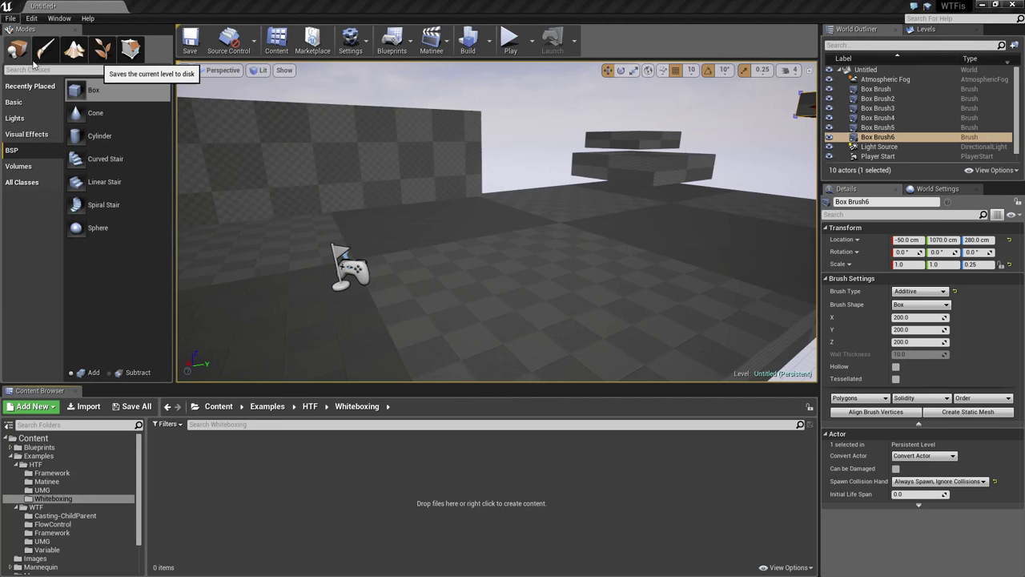
{"action": "double_click", "coordinate": [242, 161]}
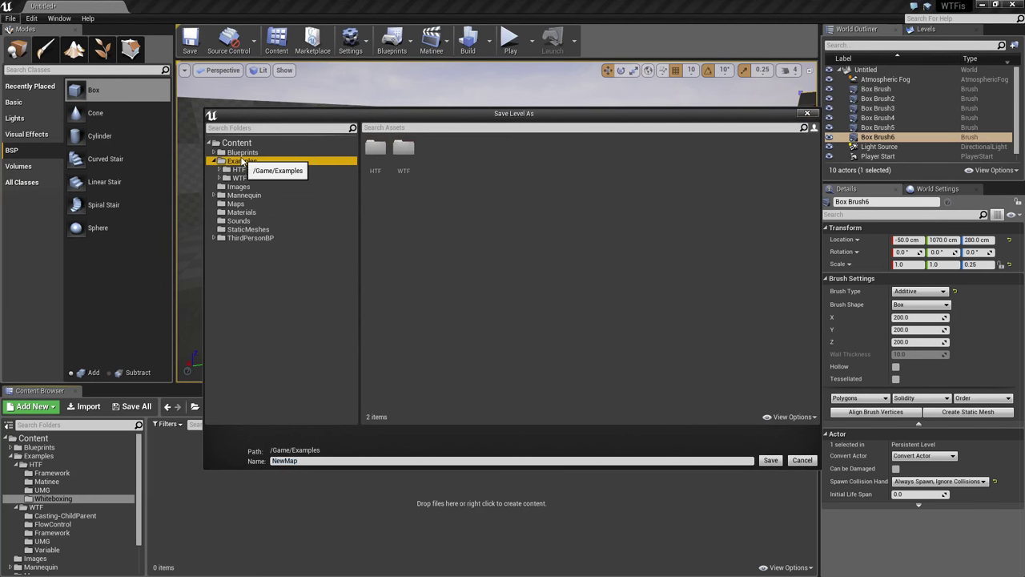
{"action": "double_click", "coordinate": [239, 169]}
{"action": "double_click", "coordinate": [240, 211]}
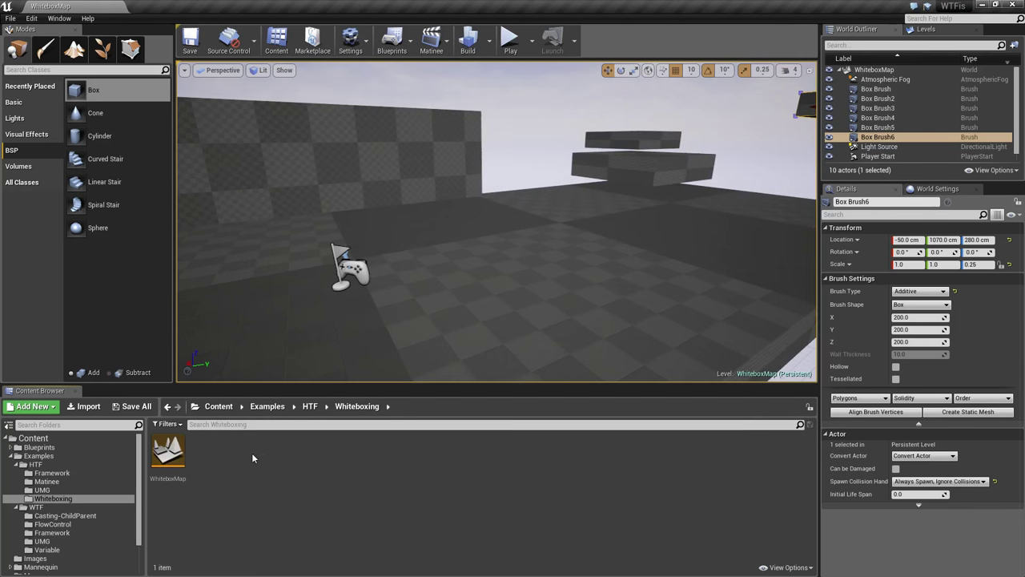
- Create a new material named GridMaster in the Whiteboxing folder
{"action": "mouse_move", "coordinate": [527, 289]}
{"action": "right_mouse_down"}
{"action": "mouse_move", "coordinate": [641, 201]}
{"action": "mouse_move", "coordinate": [681, 265]}
{"action": "mouse_move", "coordinate": [665, 276]}
{"action": "right_mouse_up"}
{"action": "key", "text": "w"}
{"action": "right_click_drag", "start_coordinate": [449, 252], "coordinate": [437, 253]}
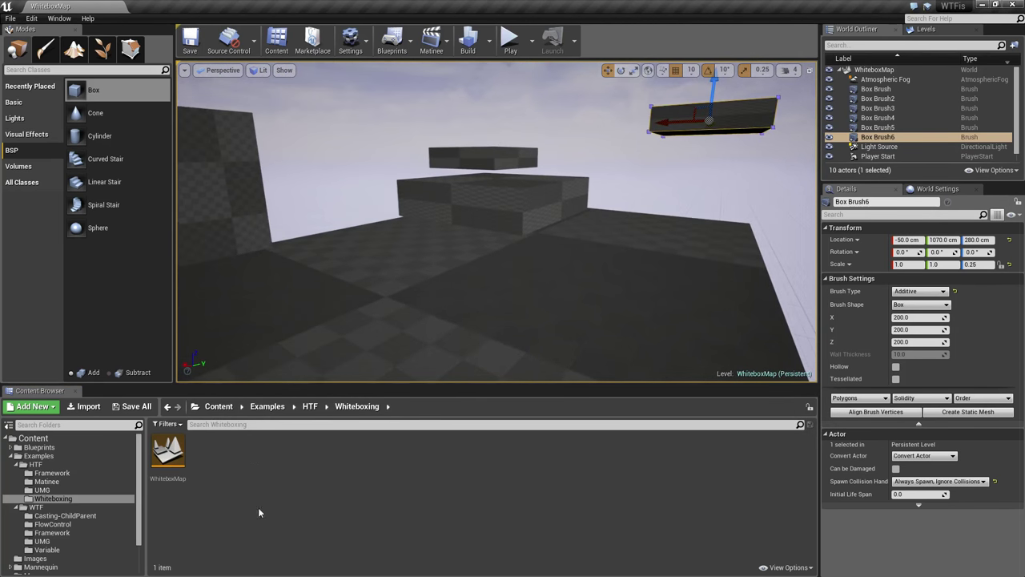
{"action": "right_click", "coordinate": [237, 468]}
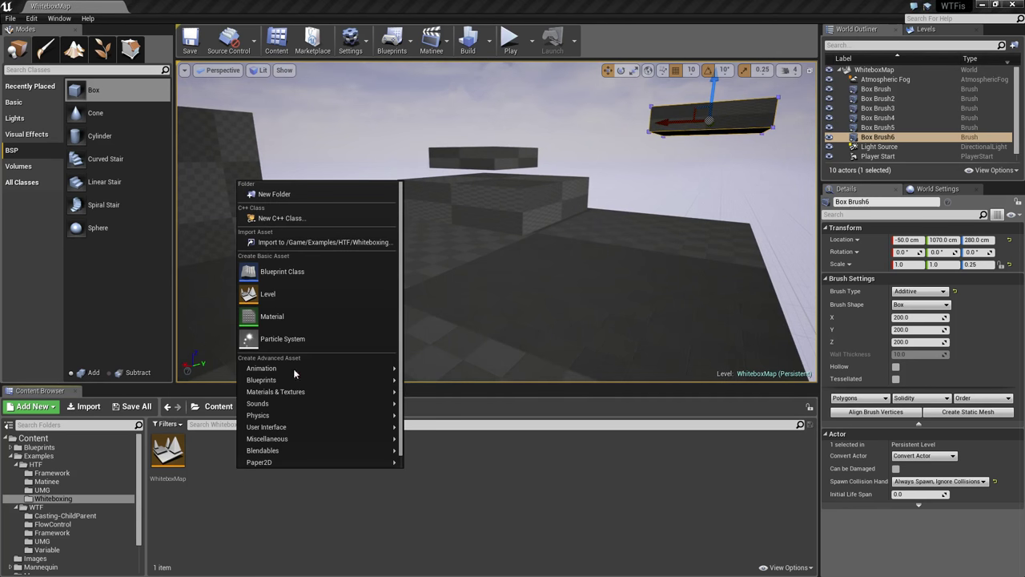
{"action": "left_click", "coordinate": [277, 314]}
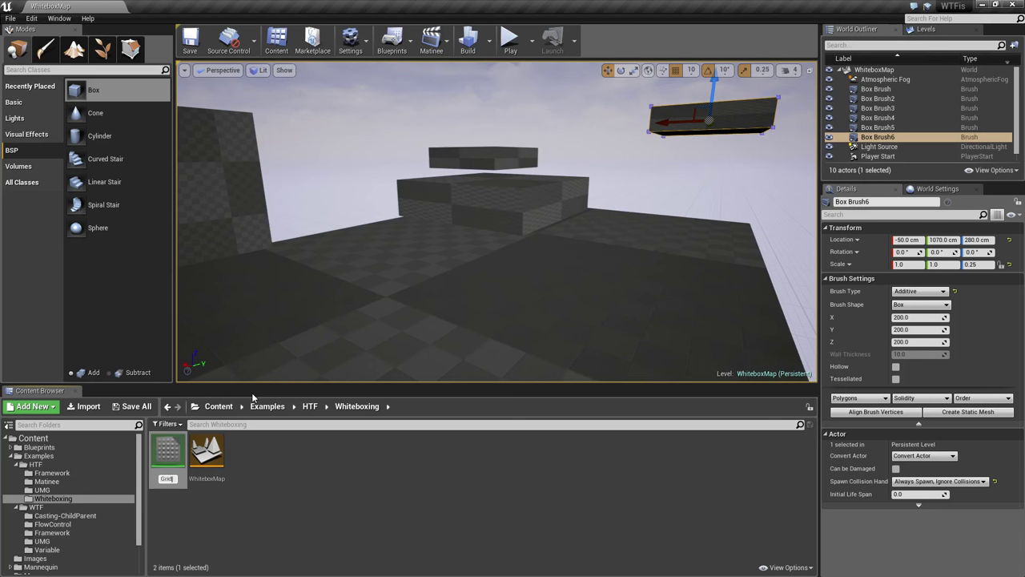
{"action": "key", "text": "Return"}
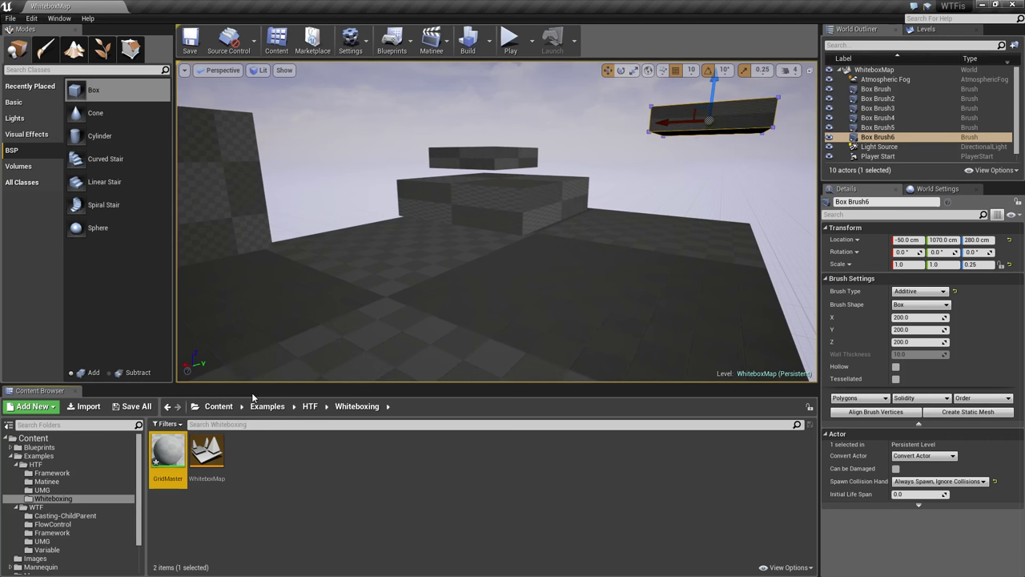
- Open the GridMaster material for a brief look, close its editor, and examine the checker pattern on the wall and floor
{"action": "double_click", "coordinate": [168, 451]}
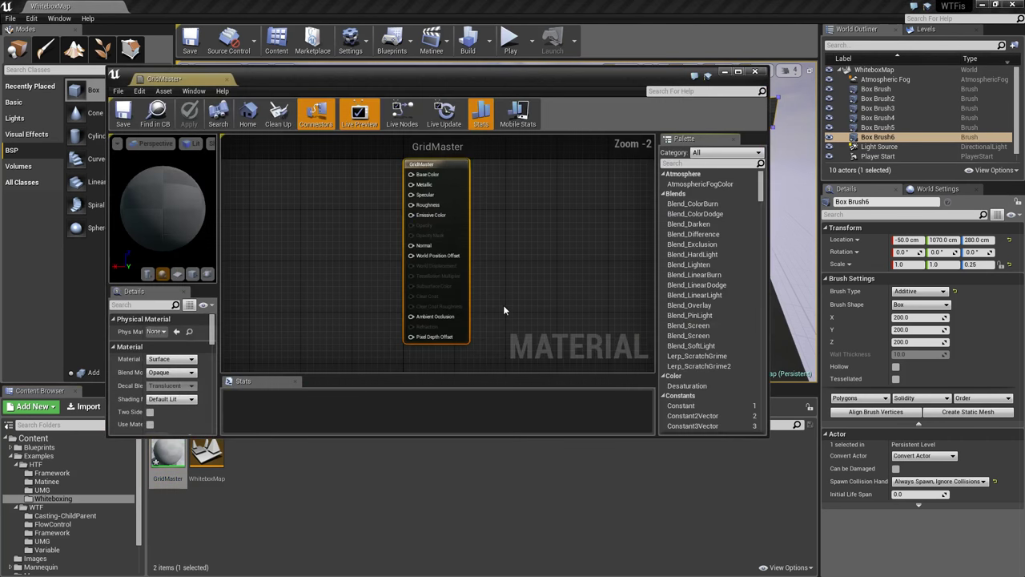
{"action": "left_click", "coordinate": [755, 71]}
{"action": "right_click_drag", "start_coordinate": [573, 290], "coordinate": [504, 290]}
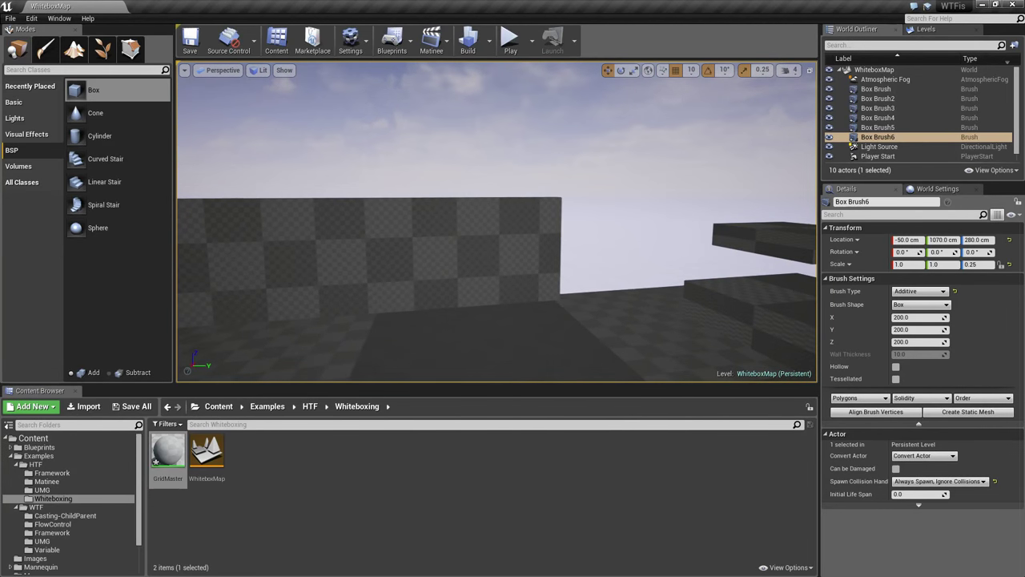
{"action": "mouse_move", "coordinate": [512, 289]}
{"action": "right_mouse_down"}
{"action": "mouse_move", "coordinate": [517, 361]}
{"action": "mouse_move", "coordinate": [545, 308]}
{"action": "mouse_move", "coordinate": [628, 248]}
{"action": "mouse_move", "coordinate": [641, 213]}
{"action": "mouse_move", "coordinate": [473, 304]}
{"action": "right_mouse_up"}
{"action": "right_click_drag", "start_coordinate": [525, 244], "coordinate": [528, 244]}
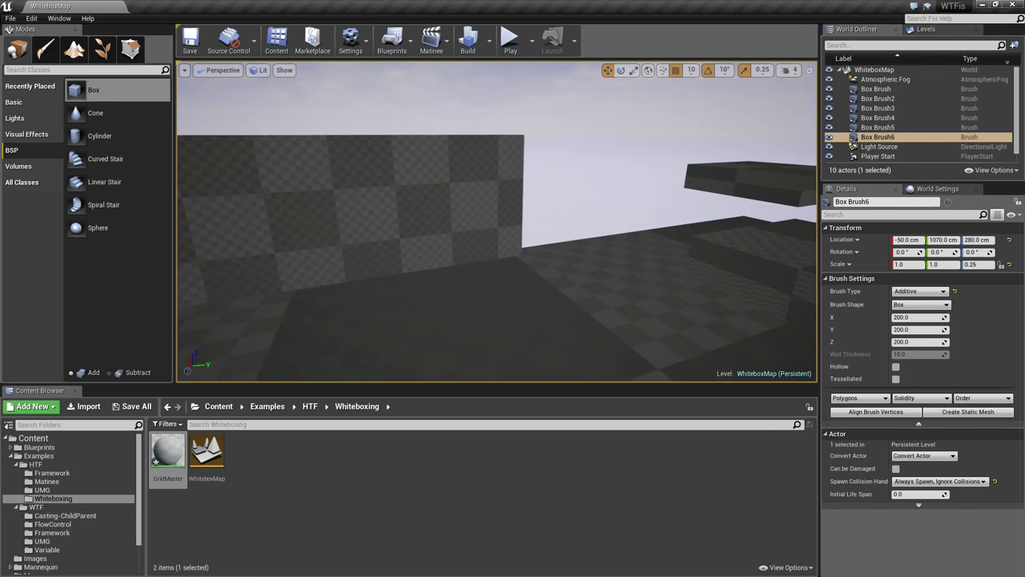
- Select the second floor brush and examine how its checker surface reads beside the wall and platforms
{"action": "left_click", "coordinate": [566, 303]}
{"action": "left_click", "coordinate": [579, 298]}
{"action": "right_click_drag", "start_coordinate": [579, 298], "coordinate": [664, 266]}
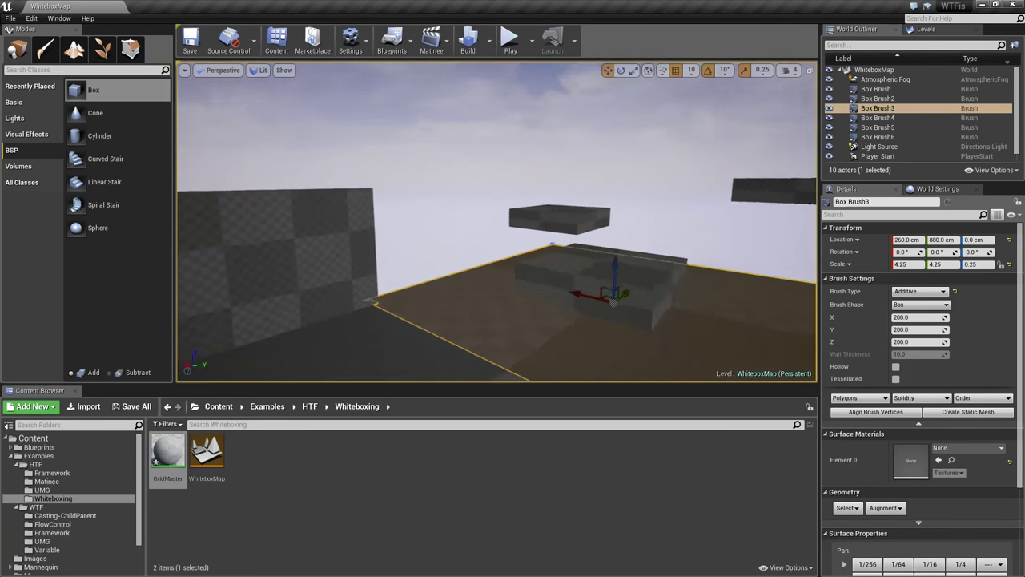
{"action": "right_click_drag", "start_coordinate": [551, 243], "coordinate": [546, 243]}
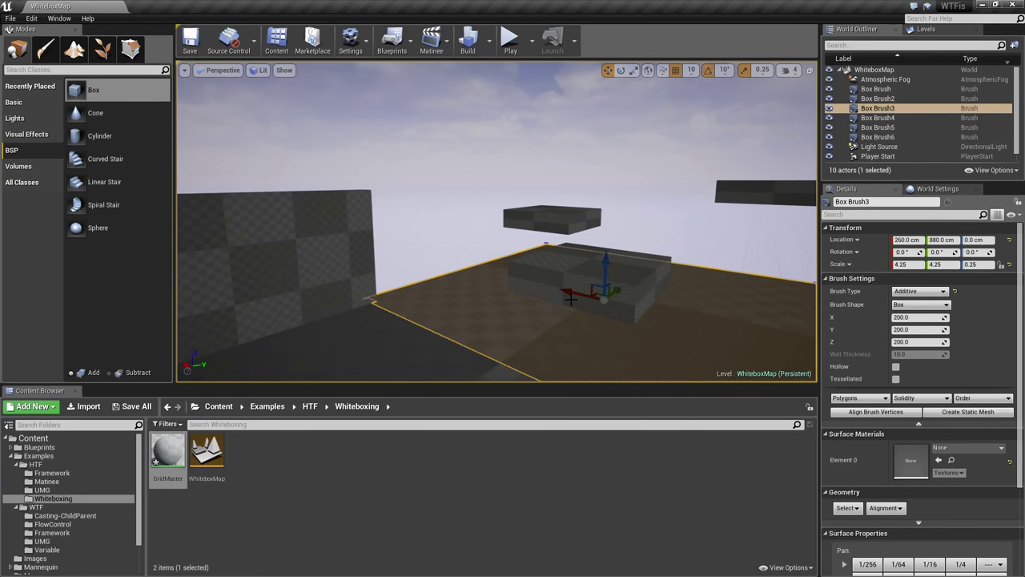
{"action": "right_click_drag", "start_coordinate": [422, 315], "coordinate": [436, 312]}
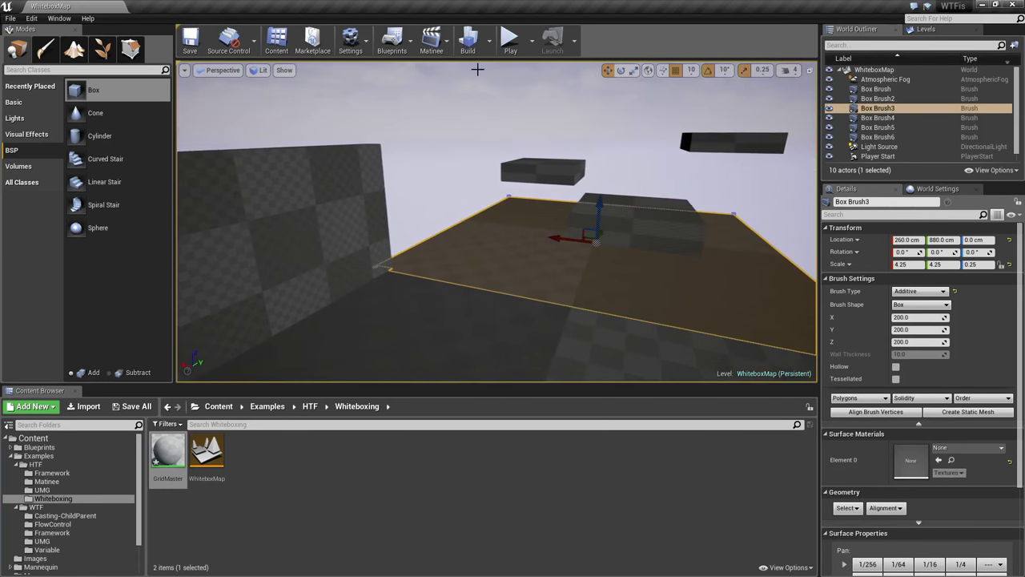
- Play the level and run the character around the floor, wall and platforms to judge how the checker surfaces read
{"action": "left_click", "coordinate": [510, 38]}
{"action": "left_click", "coordinate": [497, 221]}
{"action": "key", "text": "w"}
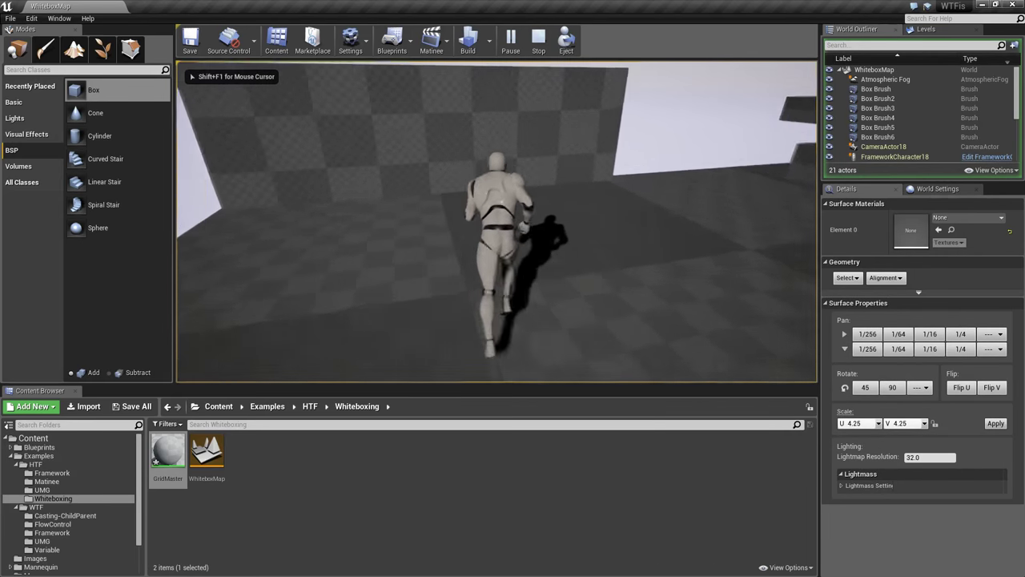
{"action": "key", "text": "w"}
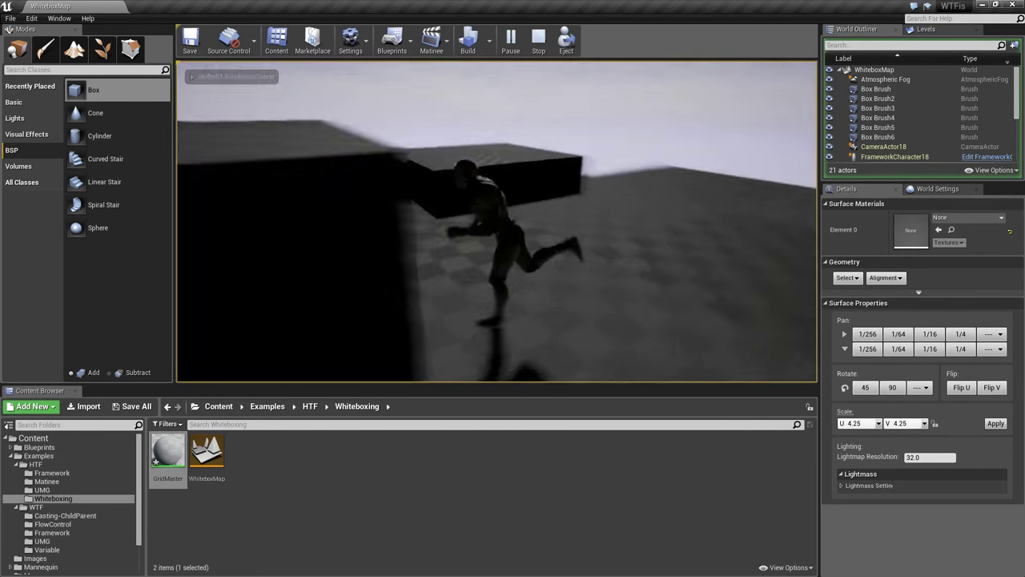
{"action": "key", "text": "d"}
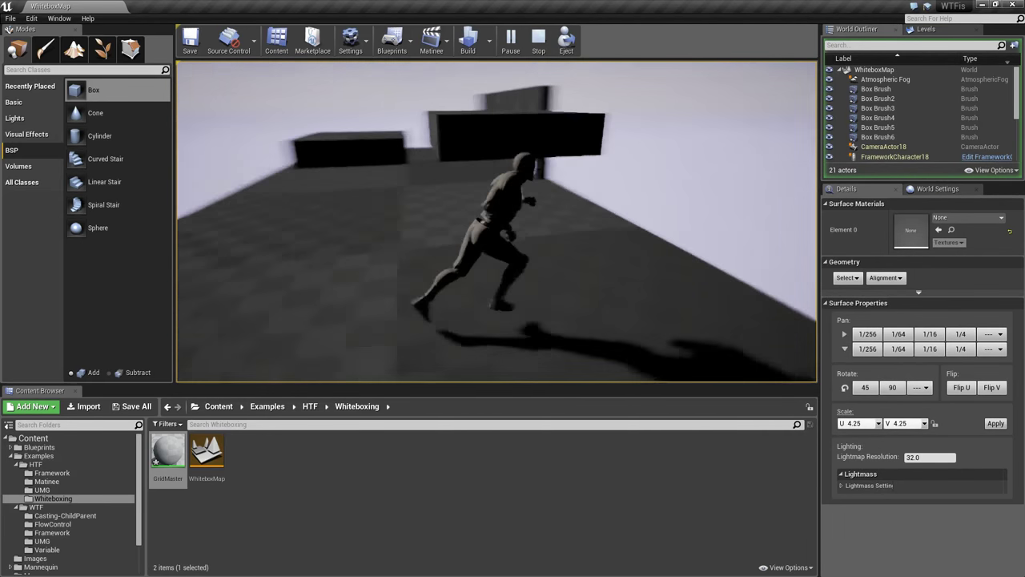
{"action": "key", "text": "w"}
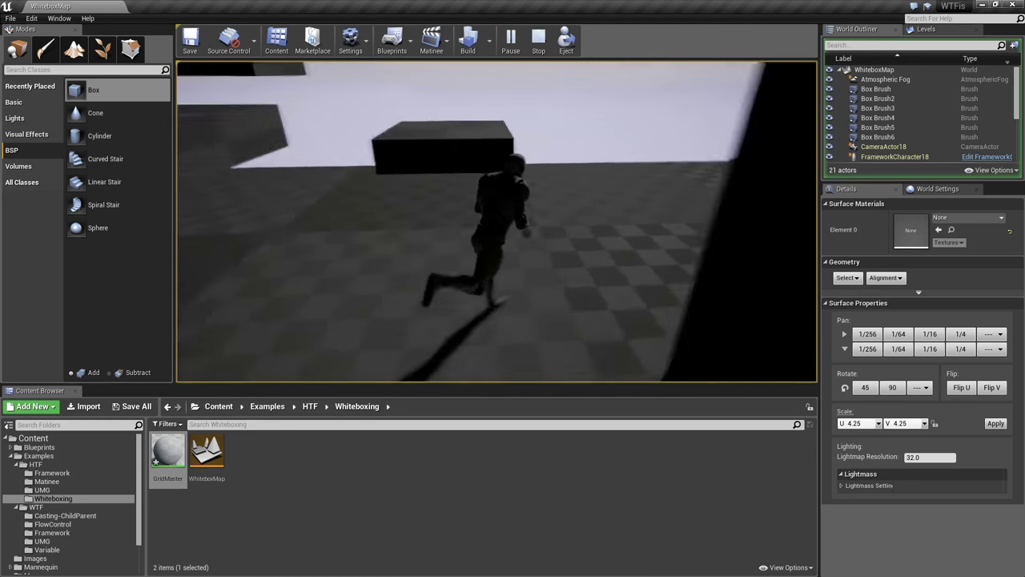
{"action": "key", "text": "w"}
{"action": "key", "text": "w"}
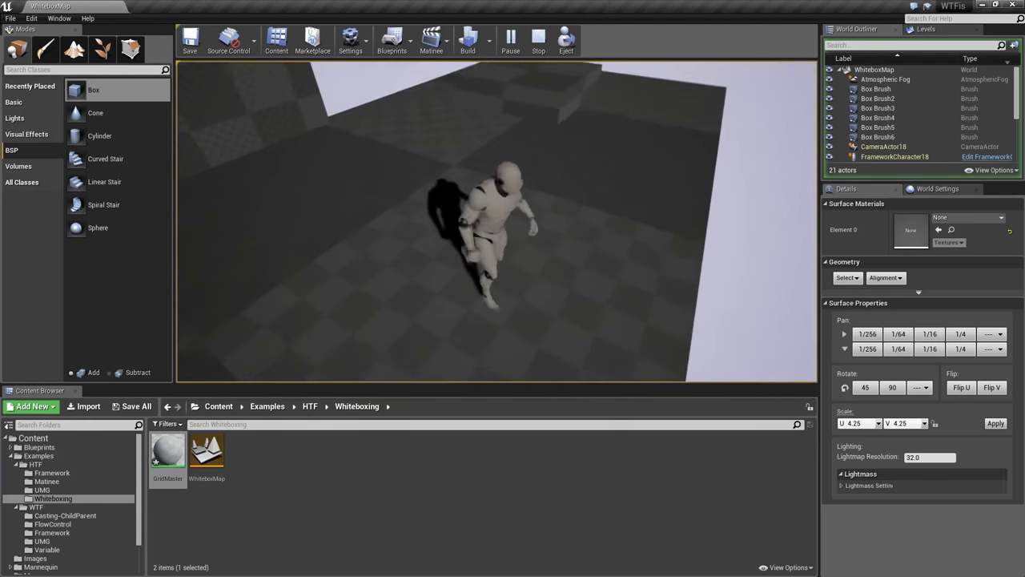
{"action": "key", "text": "w"}
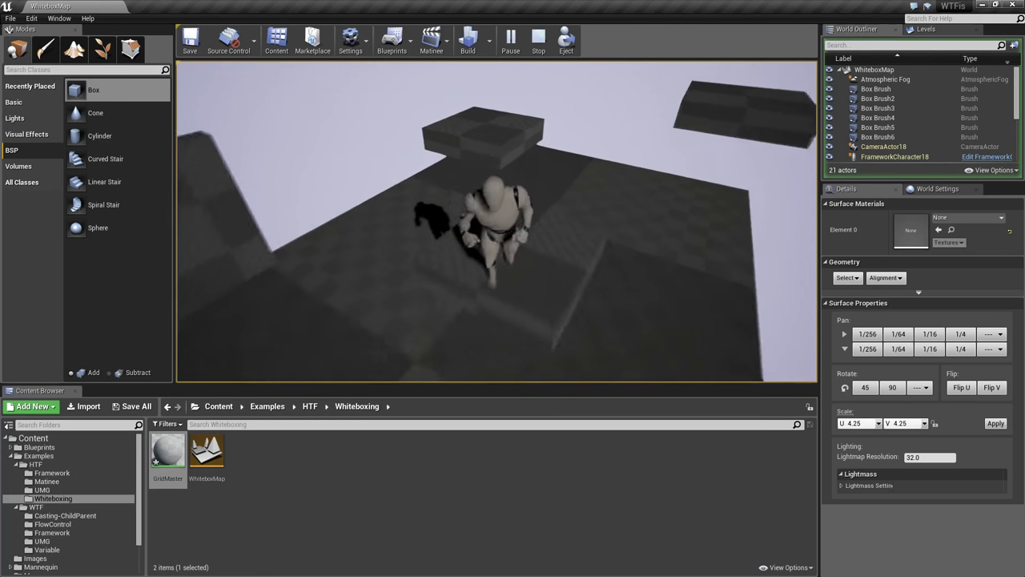
{"action": "key", "text": "w"}
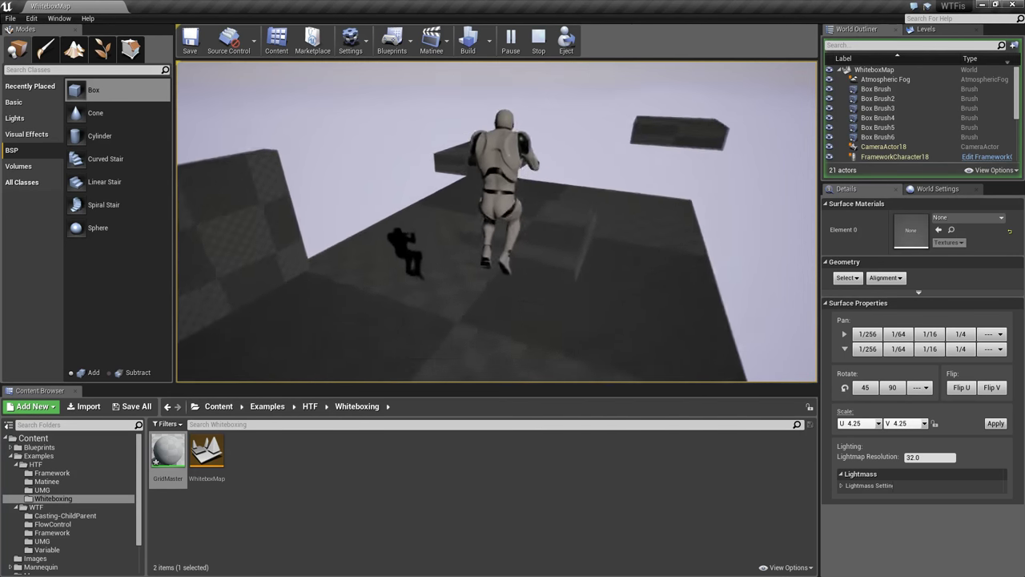
{"action": "key", "text": "s"}
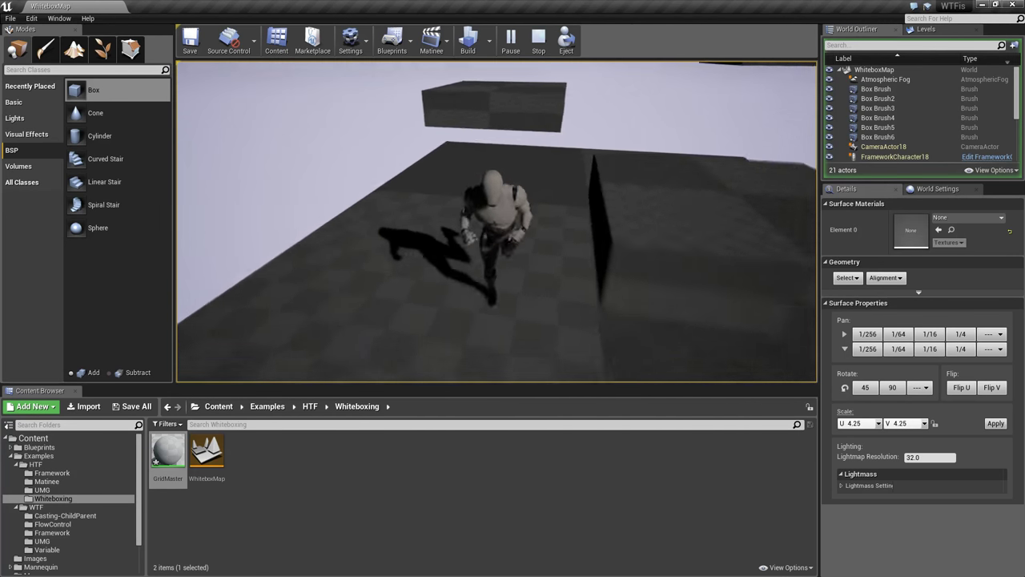
{"action": "key", "text": "w"}
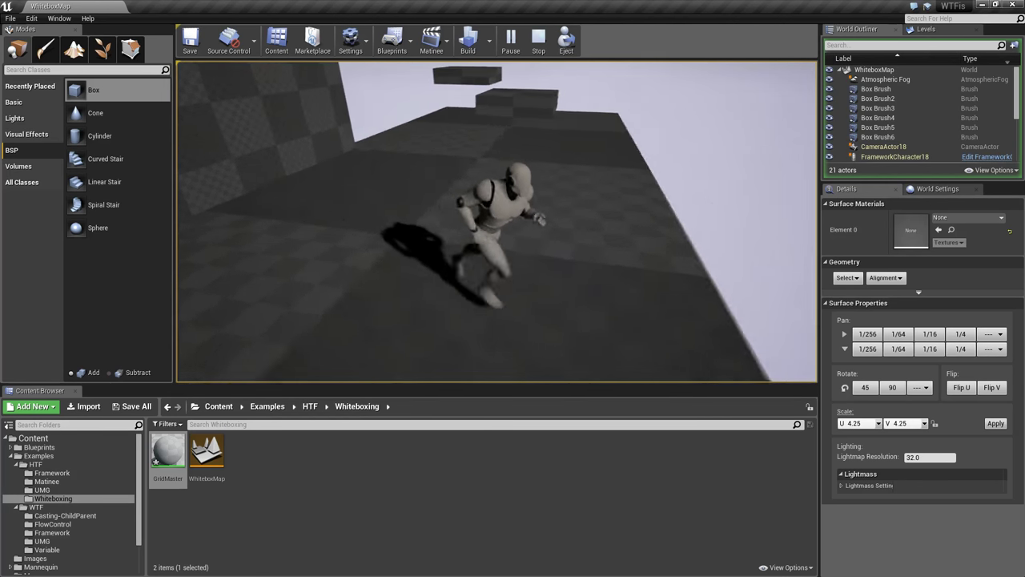
- Jump the character onto and across the platforms, and end the play session
{"action": "key", "text": "space"}
{"action": "key", "text": "w"}
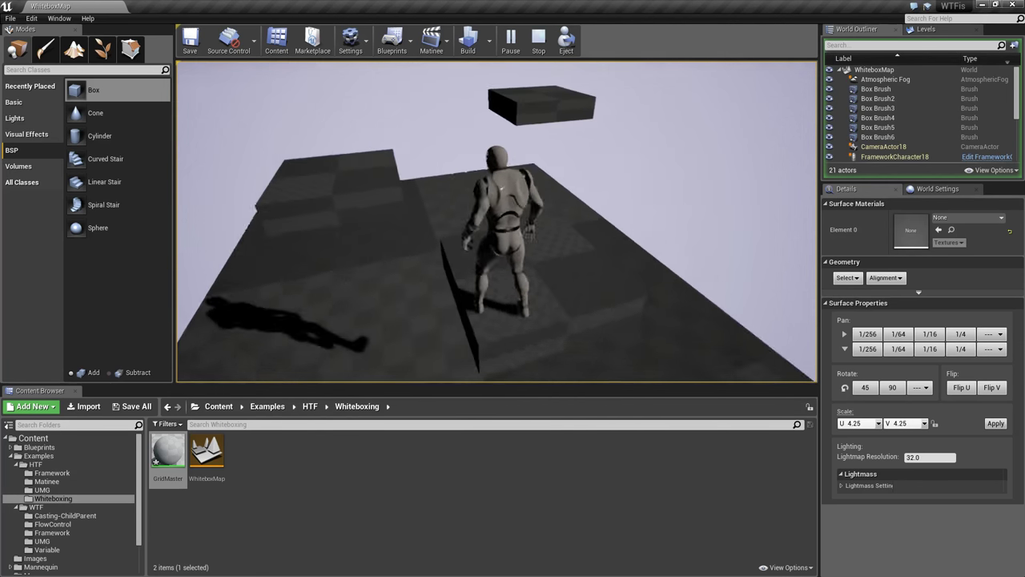
{"action": "key", "text": "space"}
{"action": "key", "text": "w"}
{"action": "key", "text": "space"}
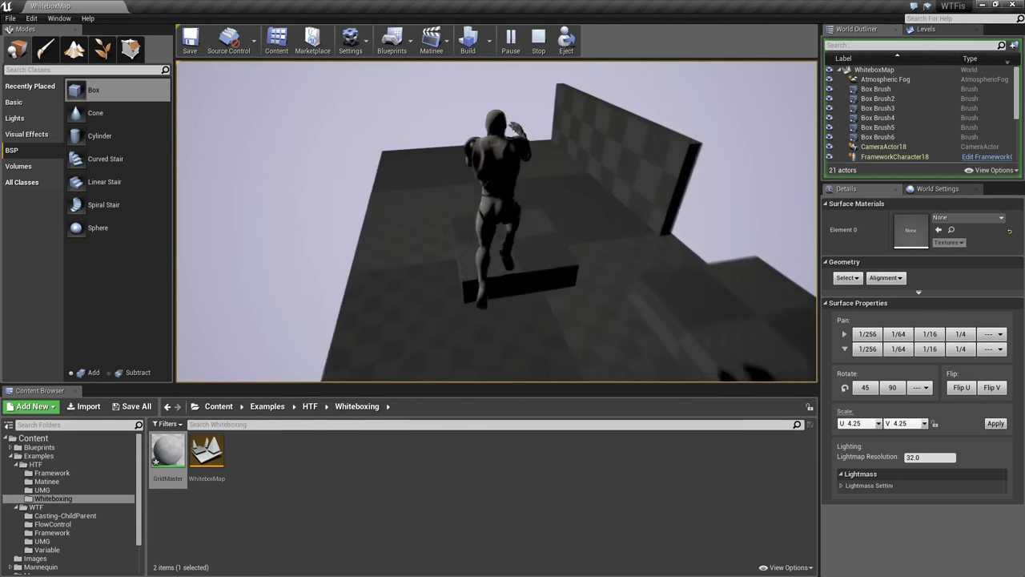
{"action": "key", "text": "s"}
{"action": "key", "text": "Escape"}
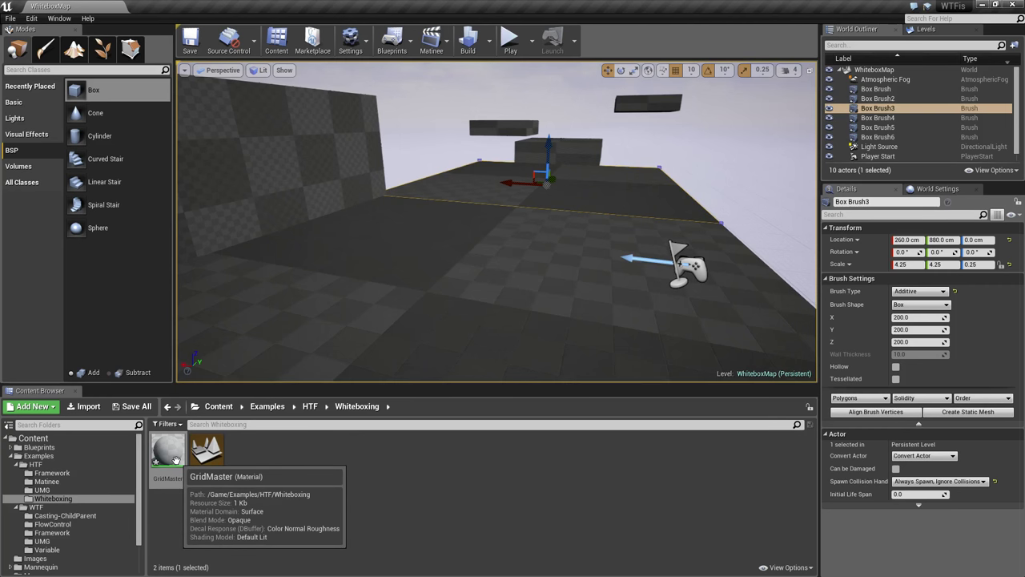
- Open the GridMaster material in a docked editor and review its domain and blend mode options, keeping Surface and Opaque
{"action": "double_click", "coordinate": [169, 452]}
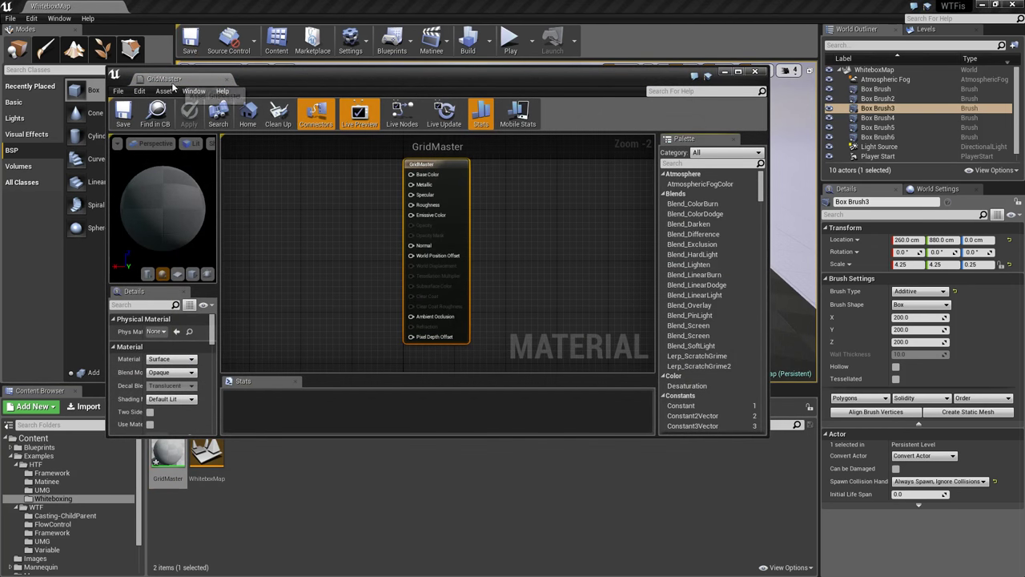
{"action": "double_click", "coordinate": [171, 83]}
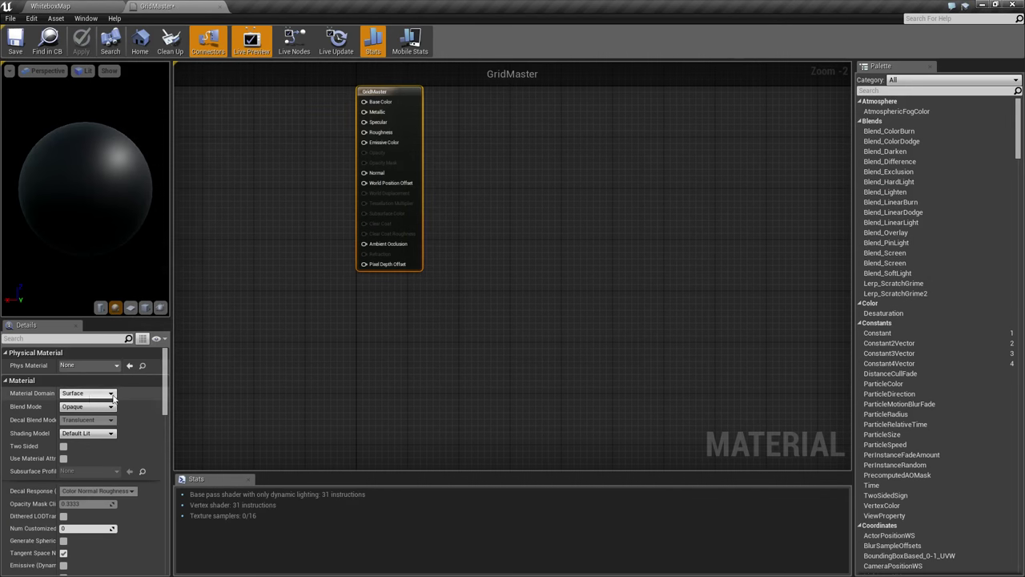
{"action": "left_click", "coordinate": [88, 393]}
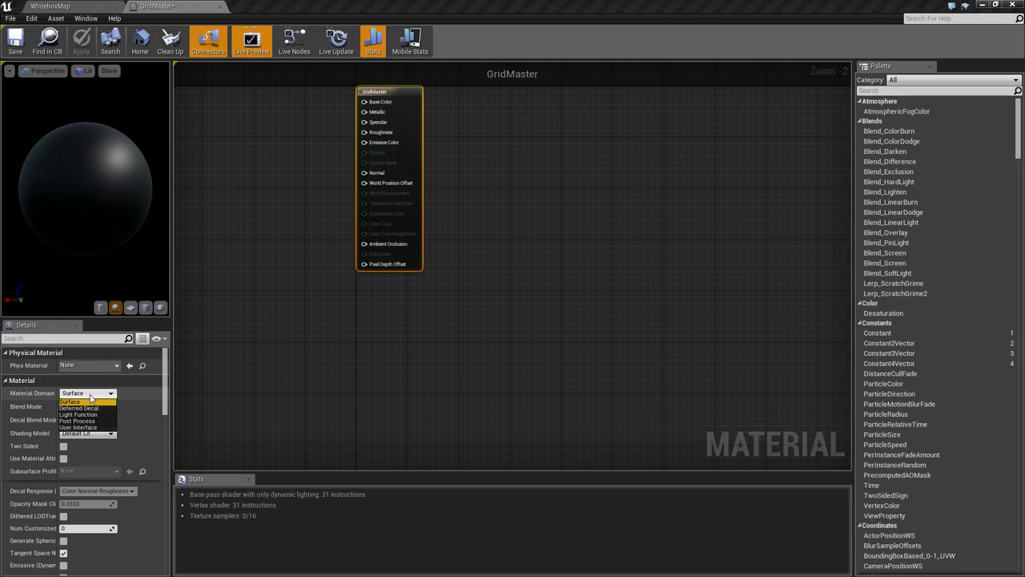
{"action": "left_click", "coordinate": [128, 403]}
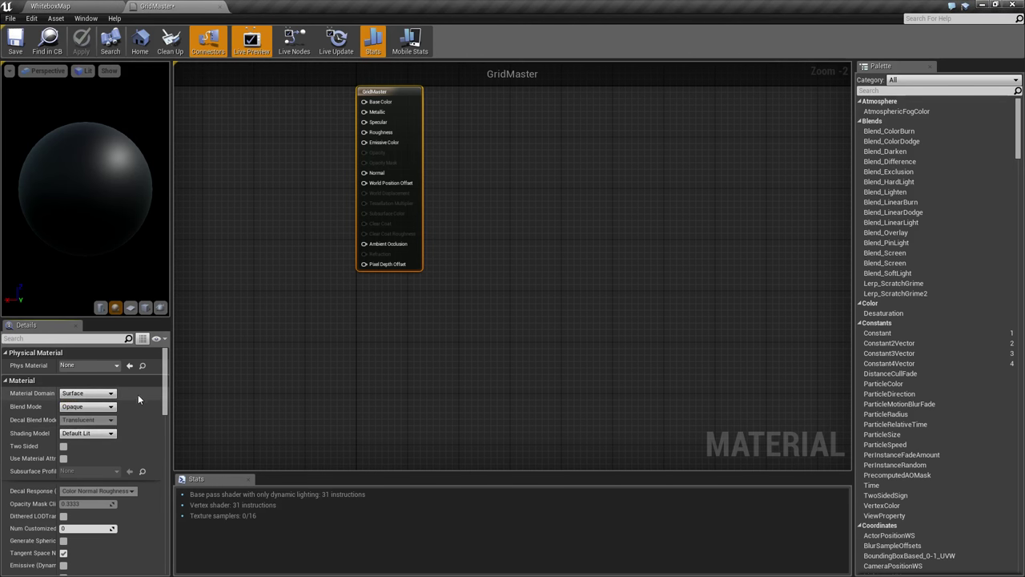
{"action": "left_click", "coordinate": [76, 407]}
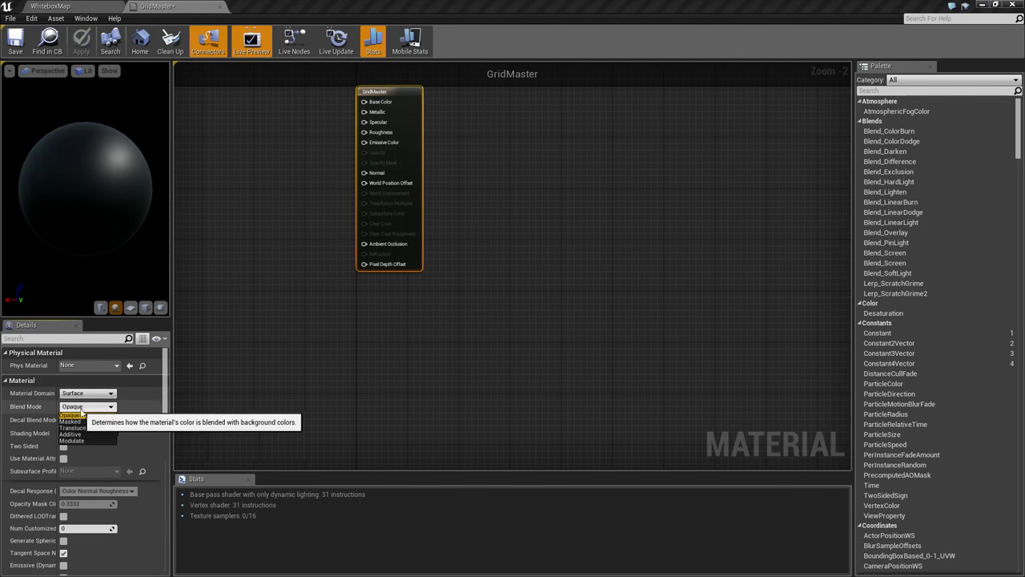
{"action": "left_click", "coordinate": [72, 415]}
- Set the GridMaster material's shading model to Unlit
{"action": "left_click", "coordinate": [88, 433]}
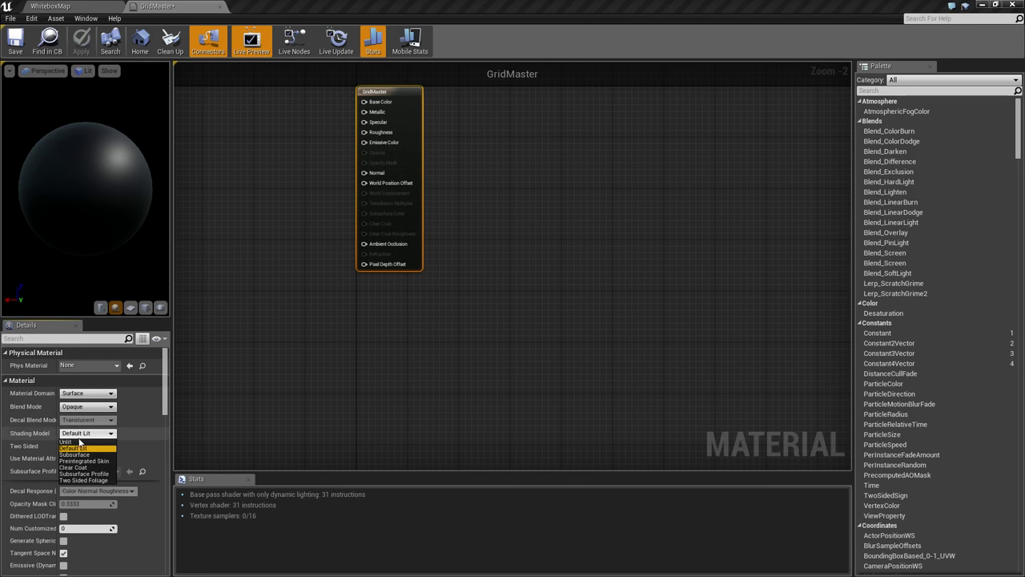
{"action": "left_click", "coordinate": [72, 441]}
{"action": "key", "text": "Home"}
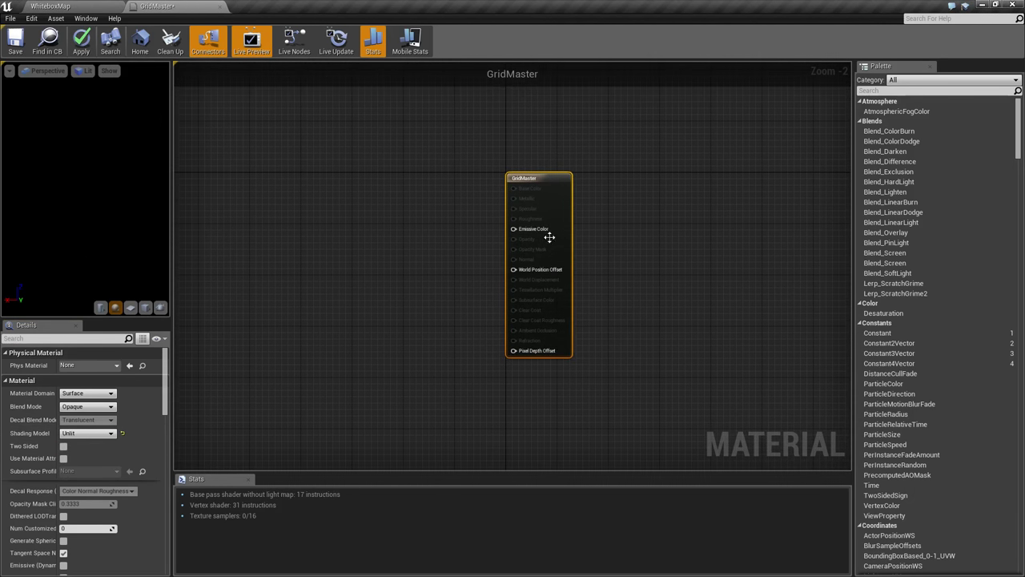
- Add a Constant3Vector node beside the GridMaster node and set its color to white (1, 1, 1)
{"action": "left_click", "coordinate": [305, 187]}
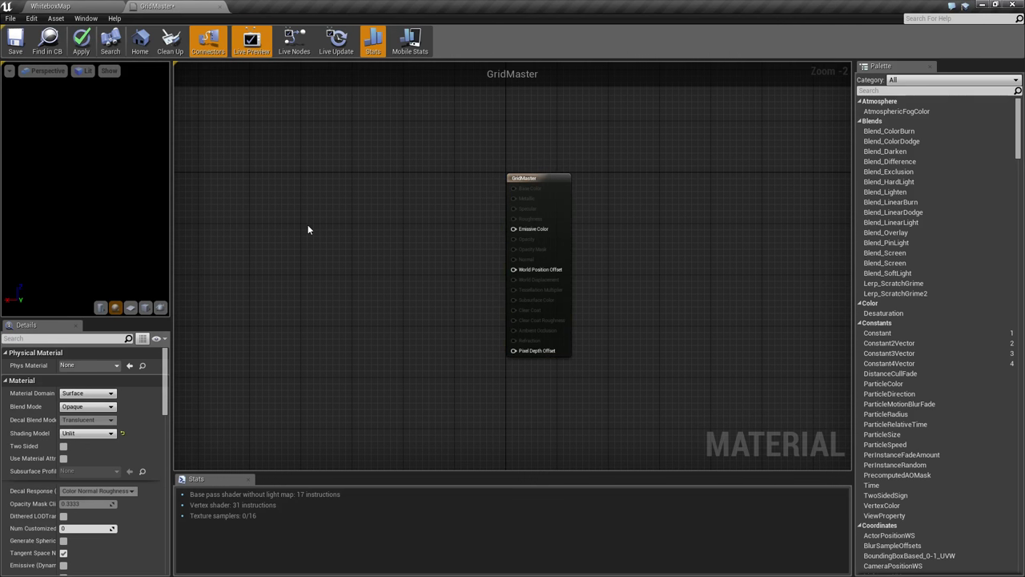
{"action": "left_click", "coordinate": [311, 221]}
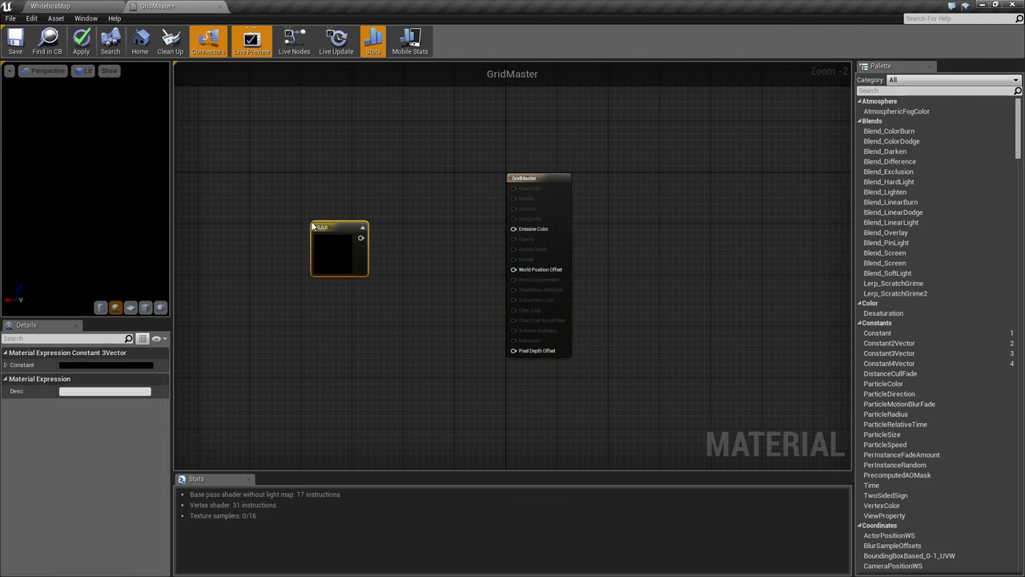
{"action": "double_click", "coordinate": [337, 247]}
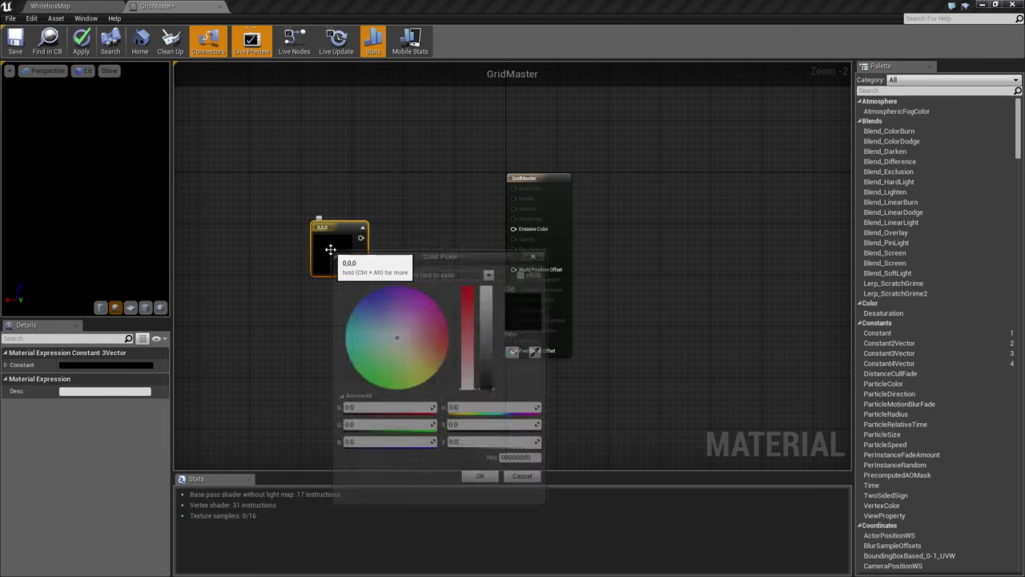
{"action": "left_click_drag", "start_coordinate": [490, 390], "coordinate": [493, 276]}
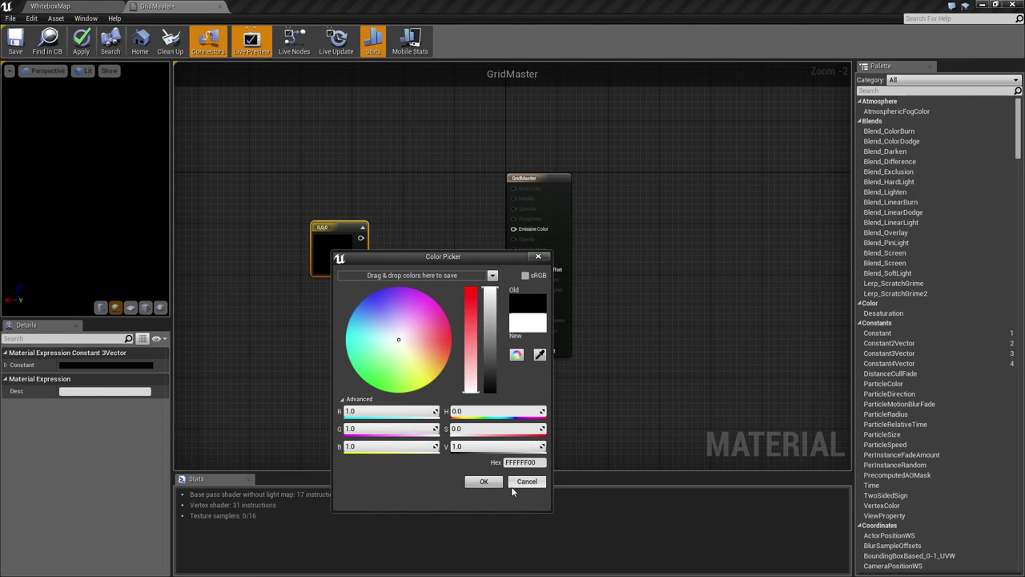
{"action": "left_click", "coordinate": [484, 481]}
- Connect the white vector to the material's Emissive Color and save GridMaster
{"action": "left_click_drag", "start_coordinate": [360, 238], "coordinate": [514, 229]}
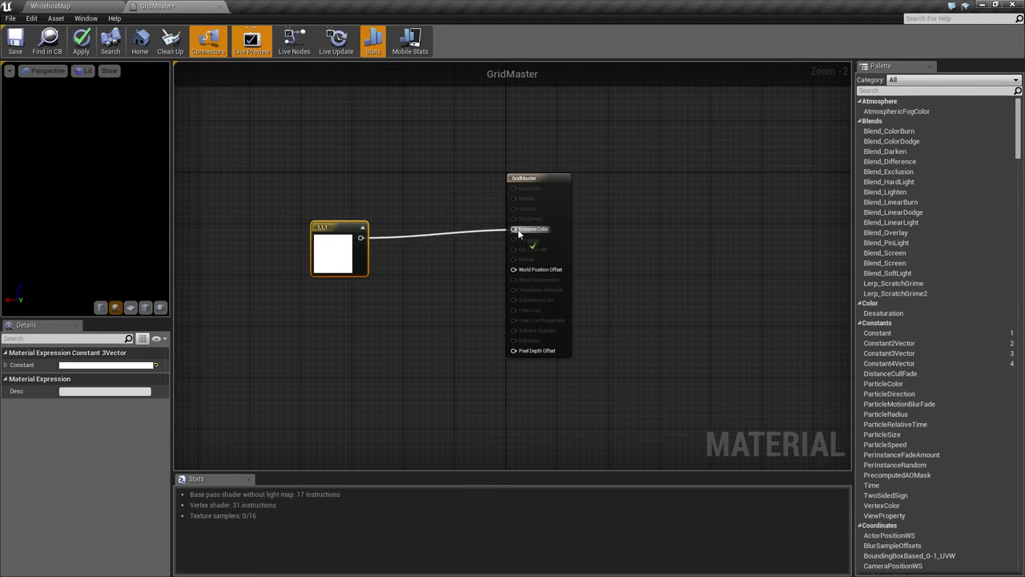
{"action": "left_click", "coordinate": [11, 44]}
- Return to the WhiteboxMap level and apply the GridMaster material to the floor and the wall's front face
{"action": "left_click", "coordinate": [82, 6]}
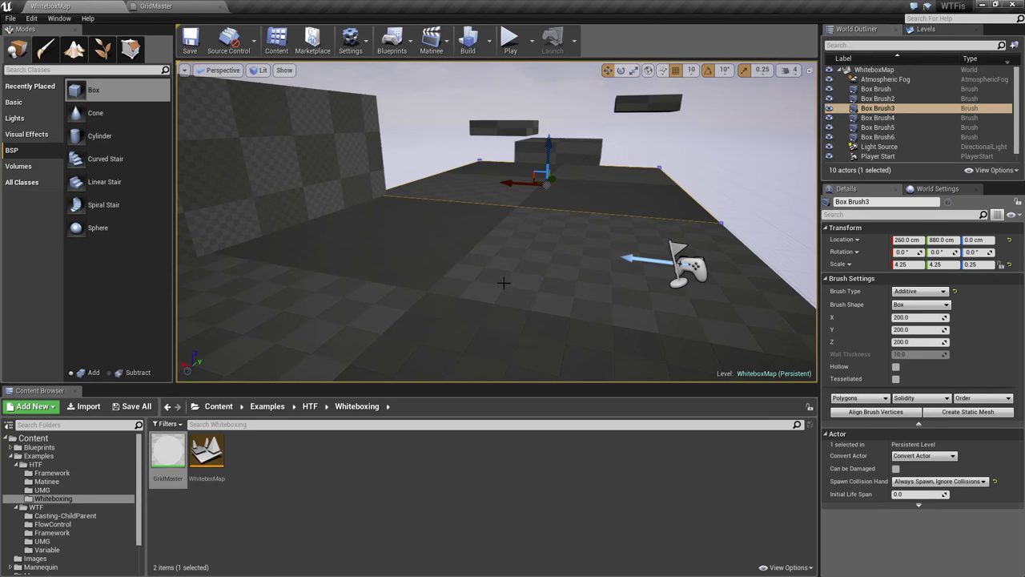
{"action": "right_click_drag", "start_coordinate": [481, 277], "coordinate": [321, 281]}
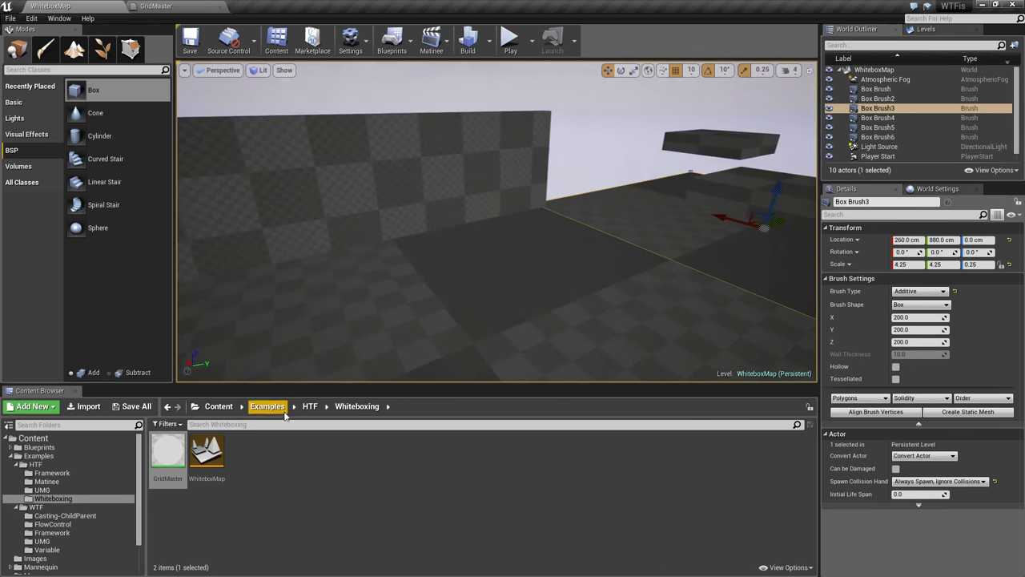
{"action": "mouse_move", "coordinate": [169, 453]}
{"action": "left_mouse_down"}
{"action": "mouse_move", "coordinate": [521, 327]}
{"action": "mouse_move", "coordinate": [492, 300]}
{"action": "mouse_move", "coordinate": [621, 210]}
{"action": "mouse_move", "coordinate": [559, 272]}
{"action": "left_mouse_up"}
{"action": "left_click_drag", "start_coordinate": [175, 456], "coordinate": [352, 206]}
{"action": "right_click_drag", "start_coordinate": [479, 289], "coordinate": [545, 273]}
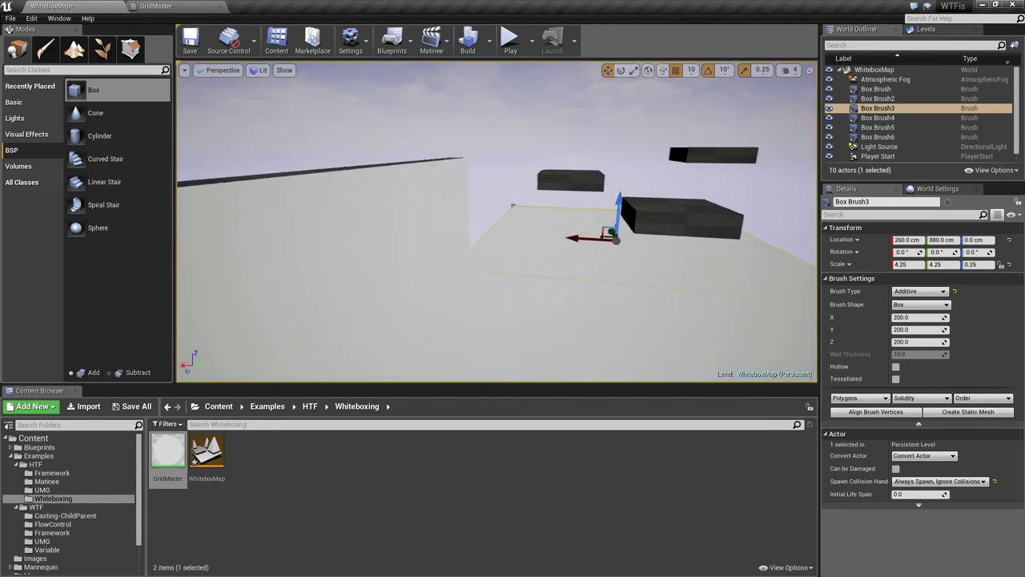
- Play the level briefly, end the session, and examine the lowest platform's side face against the white floor and wall
{"action": "left_click", "coordinate": [509, 38]}
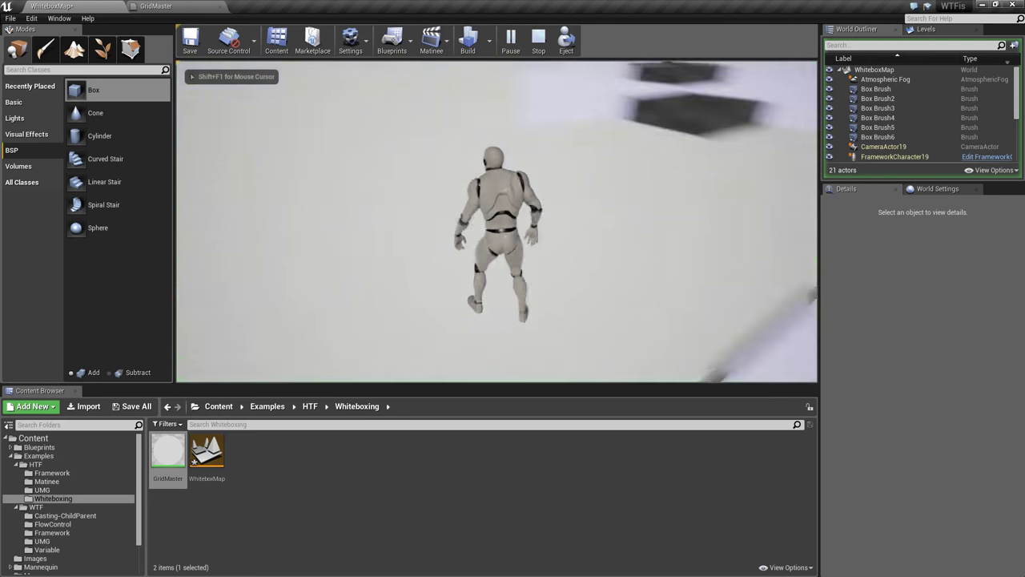
{"action": "key", "text": "w"}
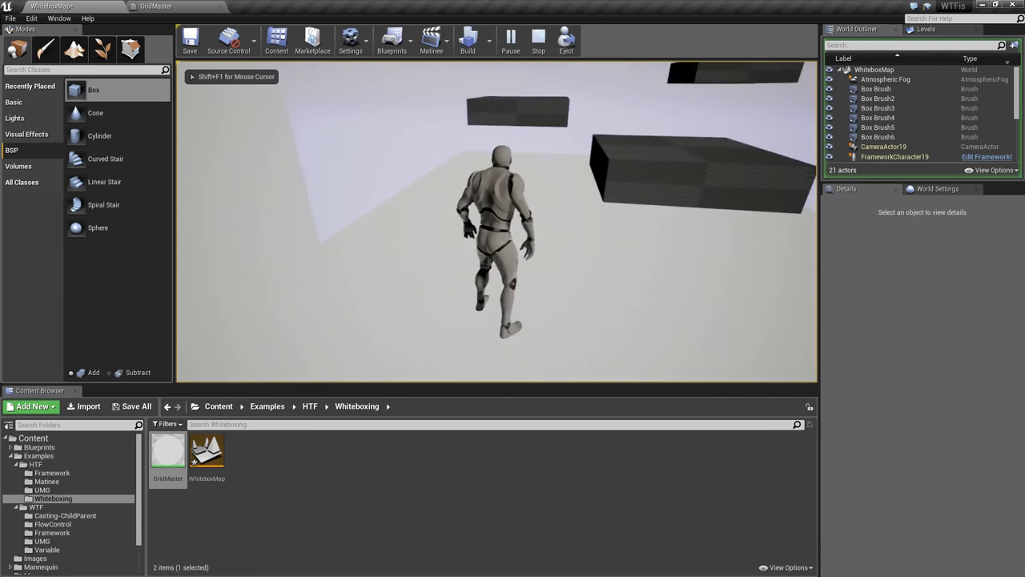
{"action": "key", "text": "Escape"}
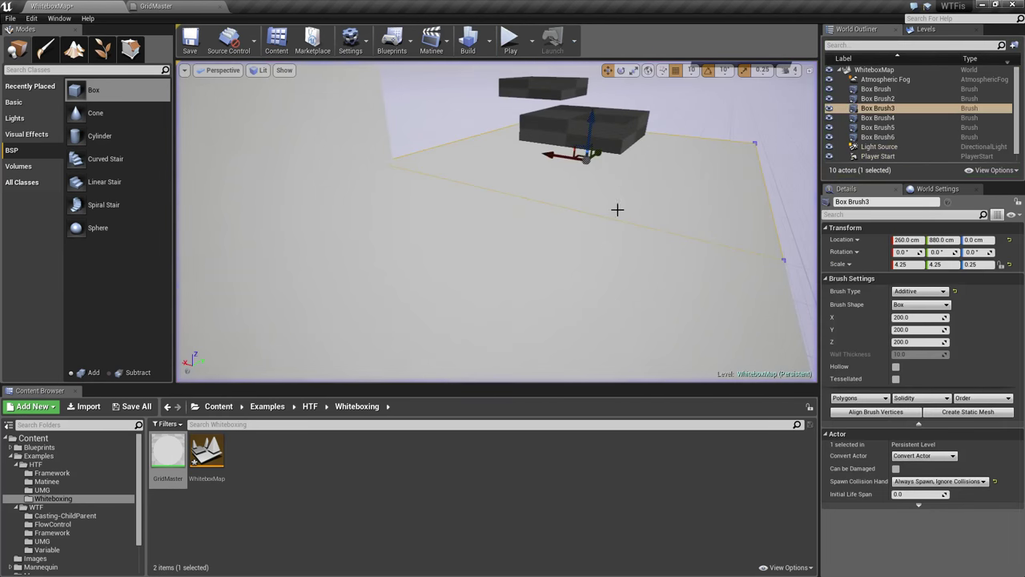
{"action": "left_click", "coordinate": [556, 127]}
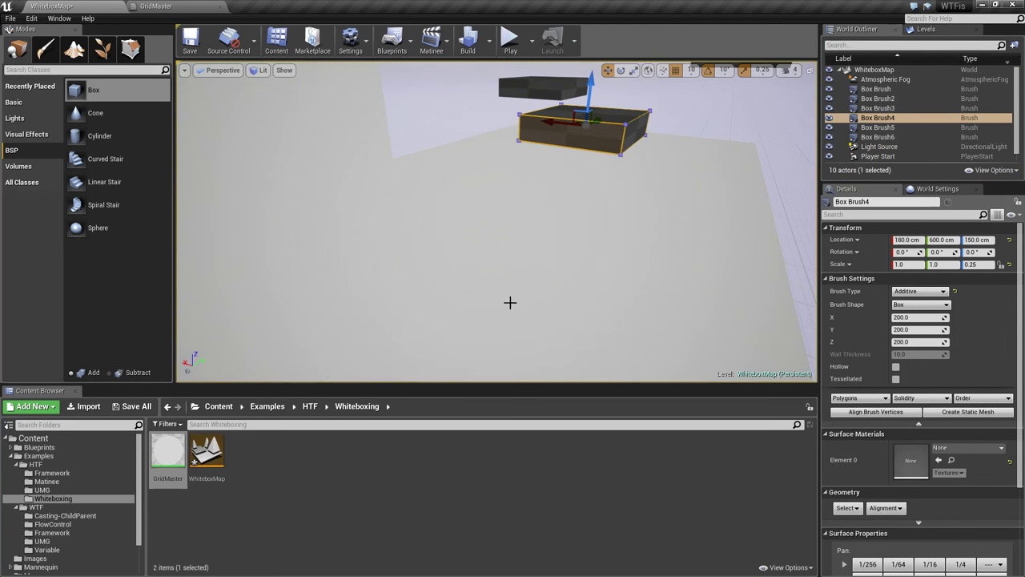
{"action": "right_click_drag", "start_coordinate": [468, 283], "coordinate": [457, 288]}
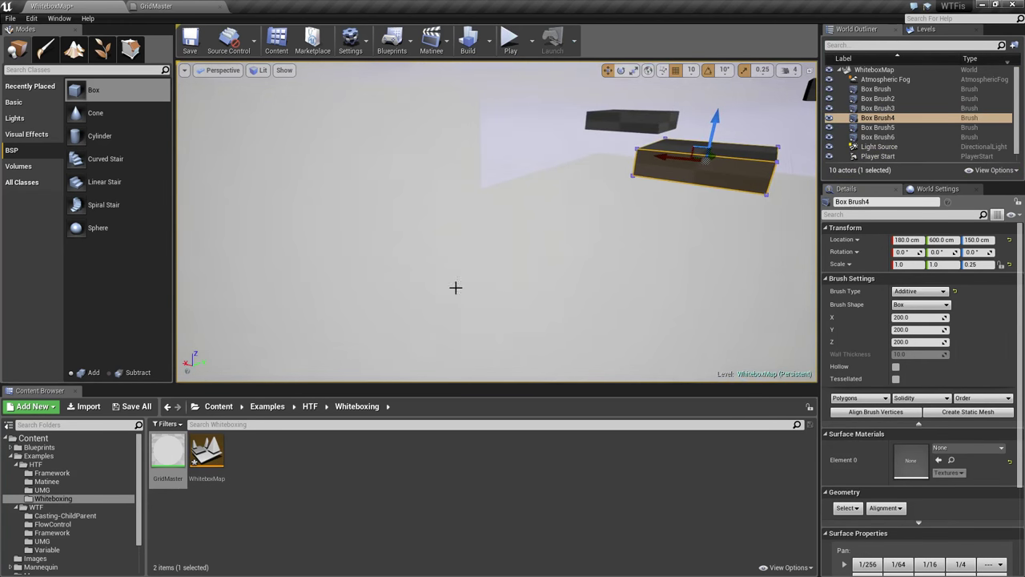
- Open the GridMaster material and add a Texture Sample node above the white vector node
{"action": "double_click", "coordinate": [169, 453]}
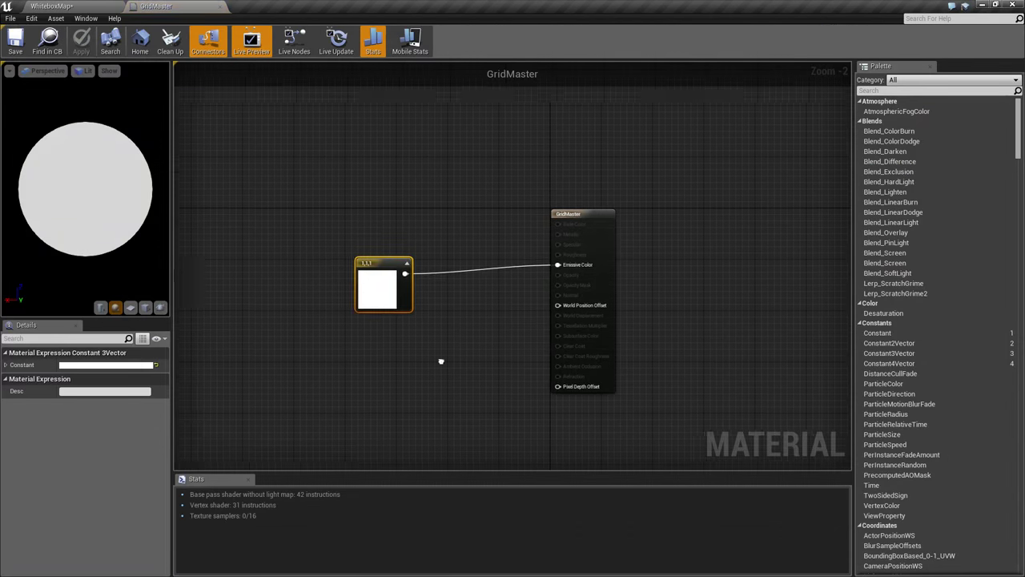
{"action": "left_click", "coordinate": [388, 215]}
{"action": "left_click", "coordinate": [421, 220]}
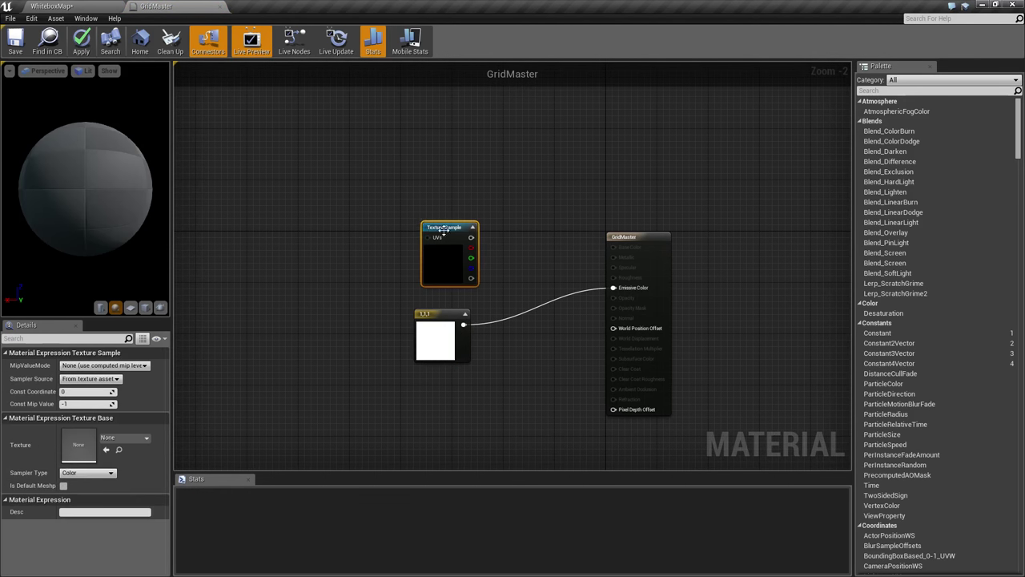
- Include engine content in the texture search for "grid" and assign DefaultWhiteGrid to the Texture Sample
{"action": "left_click", "coordinate": [147, 438]}
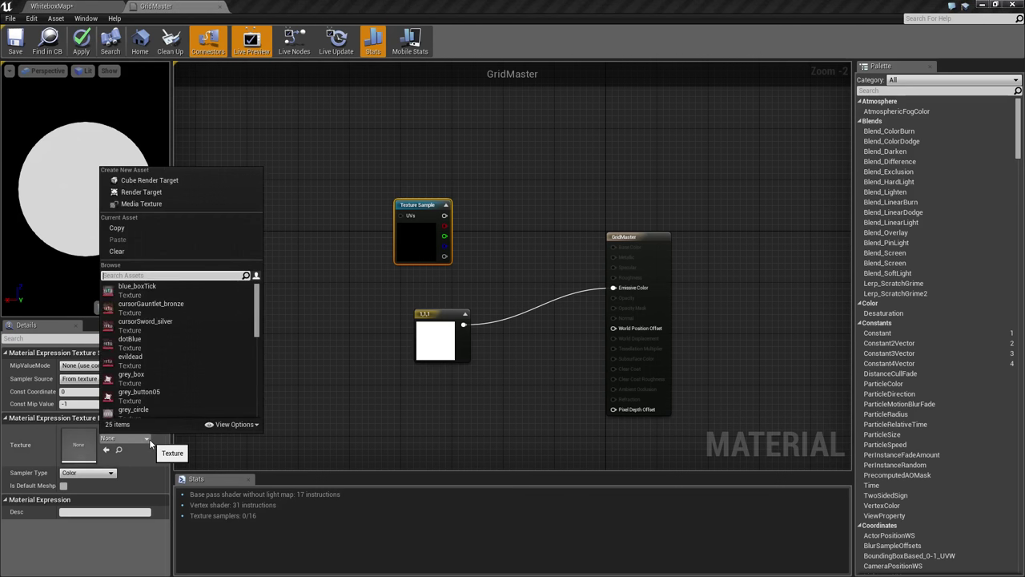
{"action": "type", "text": "grid"}
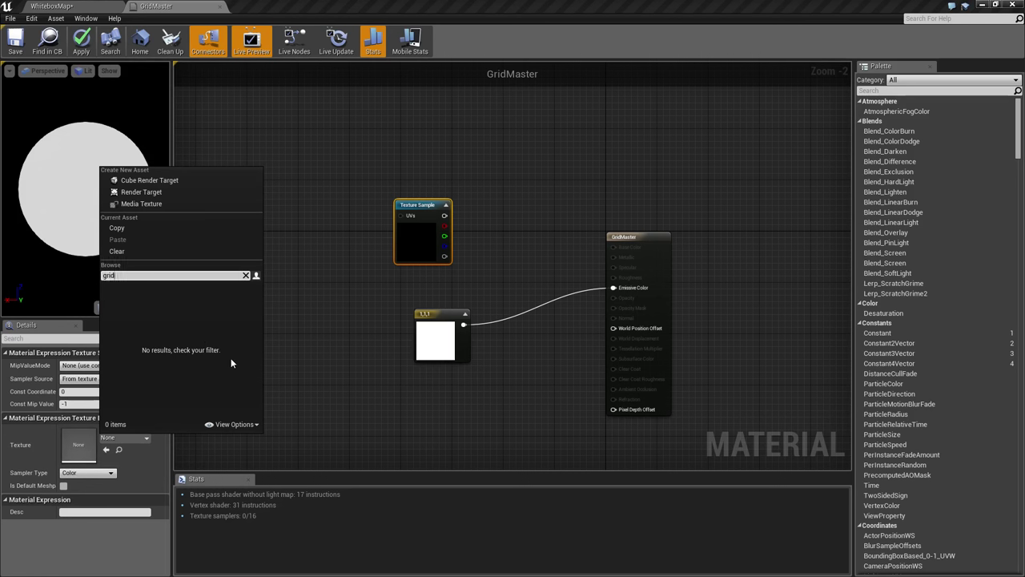
{"action": "left_click", "coordinate": [248, 431]}
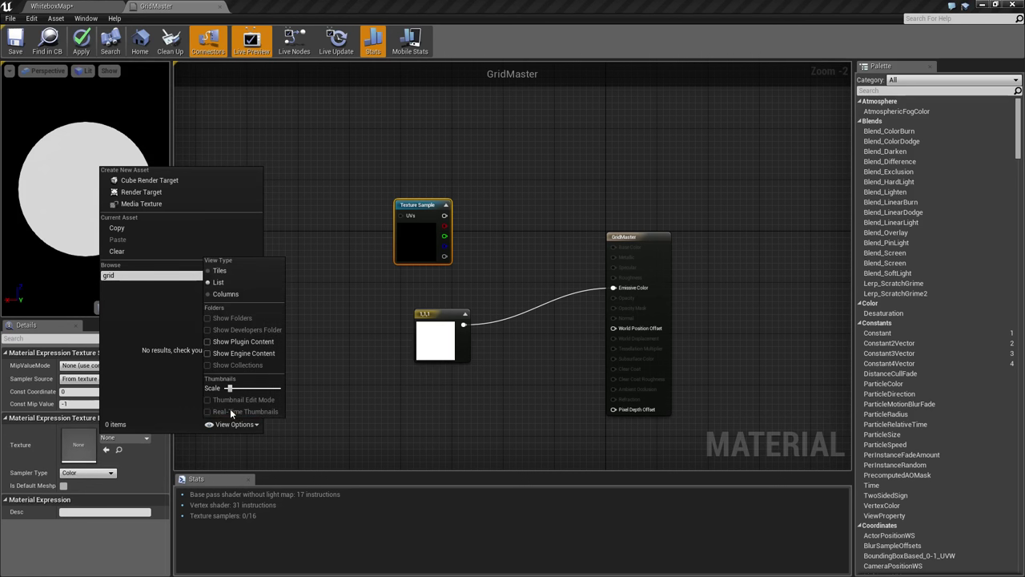
{"action": "left_click", "coordinate": [206, 355]}
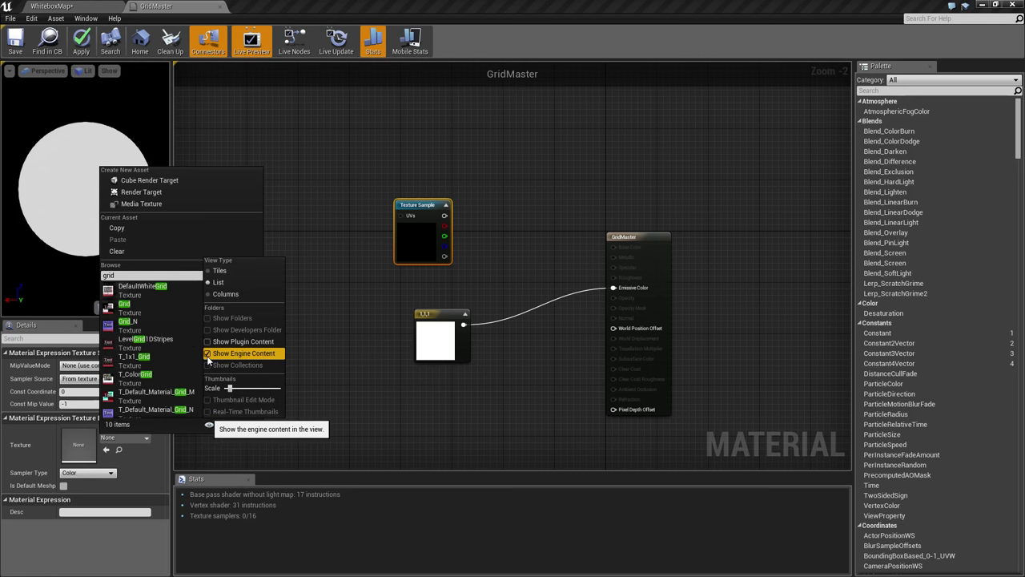
{"action": "left_click", "coordinate": [136, 290]}
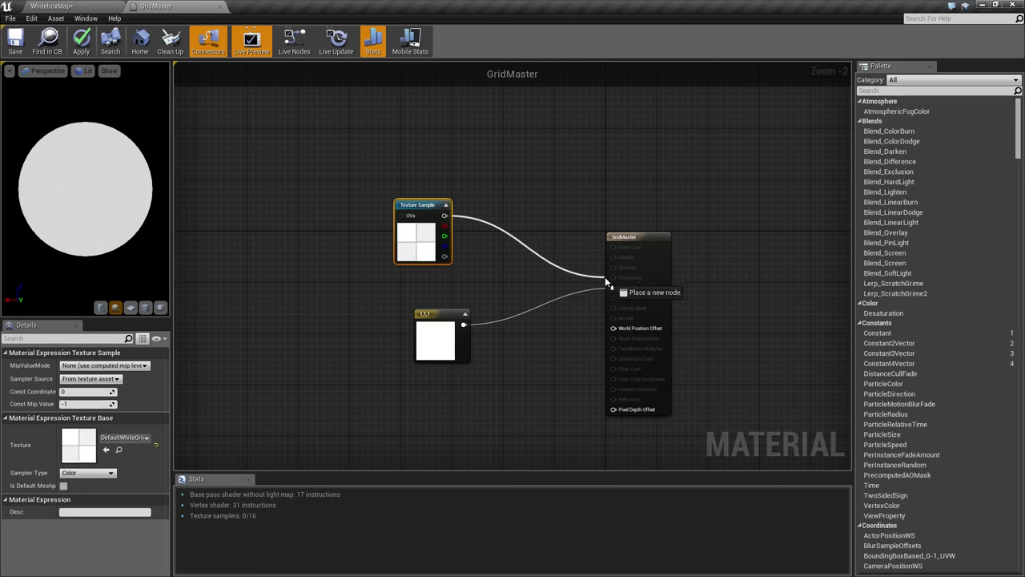
- Connect the Texture Sample to Emissive Color, save GridMaster, and check the grid on the level's floor and wall
{"action": "left_click_drag", "start_coordinate": [604, 276], "coordinate": [617, 286]}
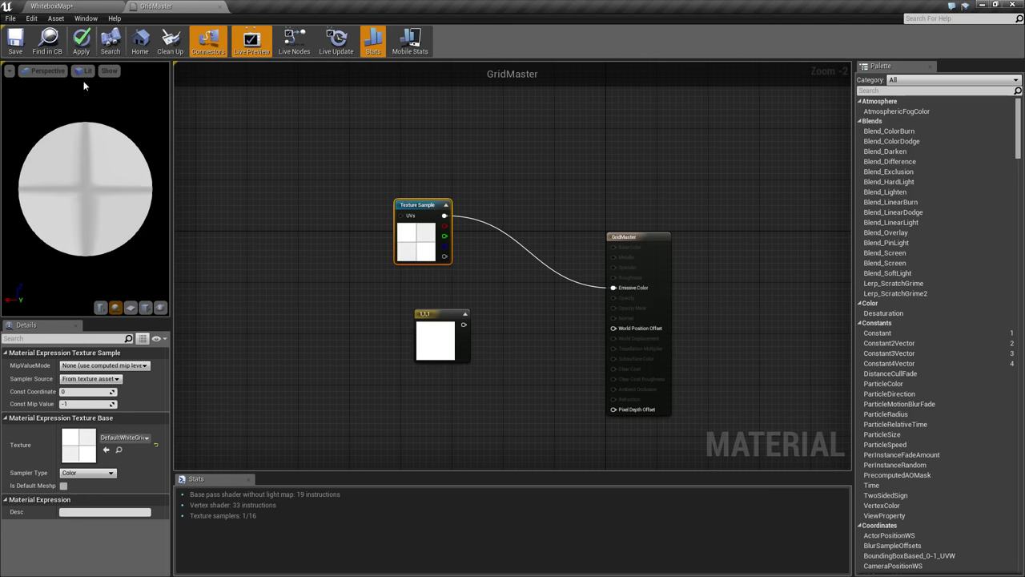
{"action": "left_click", "coordinate": [15, 42]}
{"action": "left_click", "coordinate": [77, 4]}
{"action": "mouse_move", "coordinate": [496, 221]}
{"action": "right_mouse_down"}
{"action": "mouse_move", "coordinate": [337, 221]}
{"action": "mouse_move", "coordinate": [541, 199]}
{"action": "right_mouse_up"}
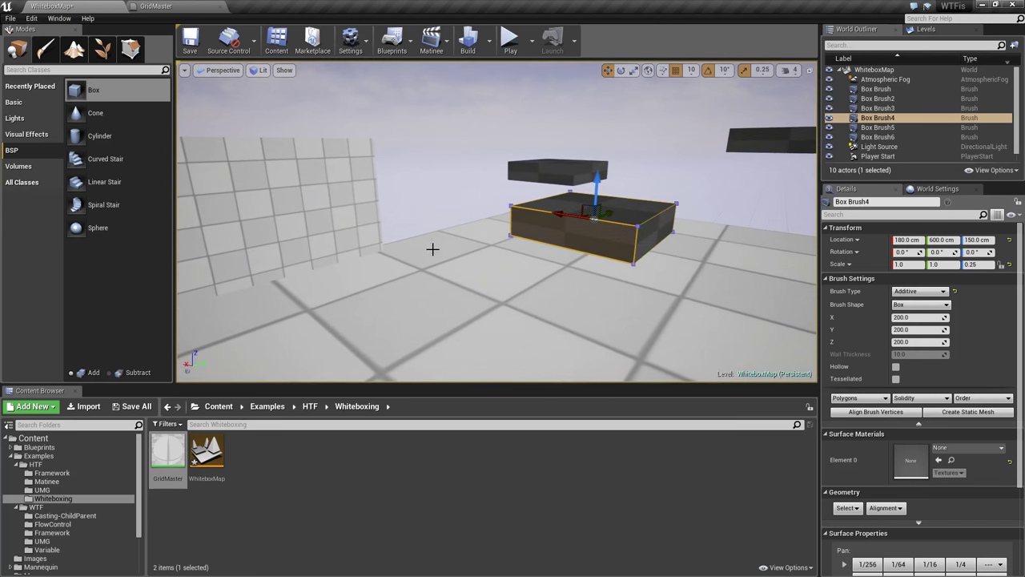
- In GridMaster, multiply the Texture Sample by the white vector, feed the result into Emissive Color, and save
{"action": "left_click", "coordinate": [160, 6]}
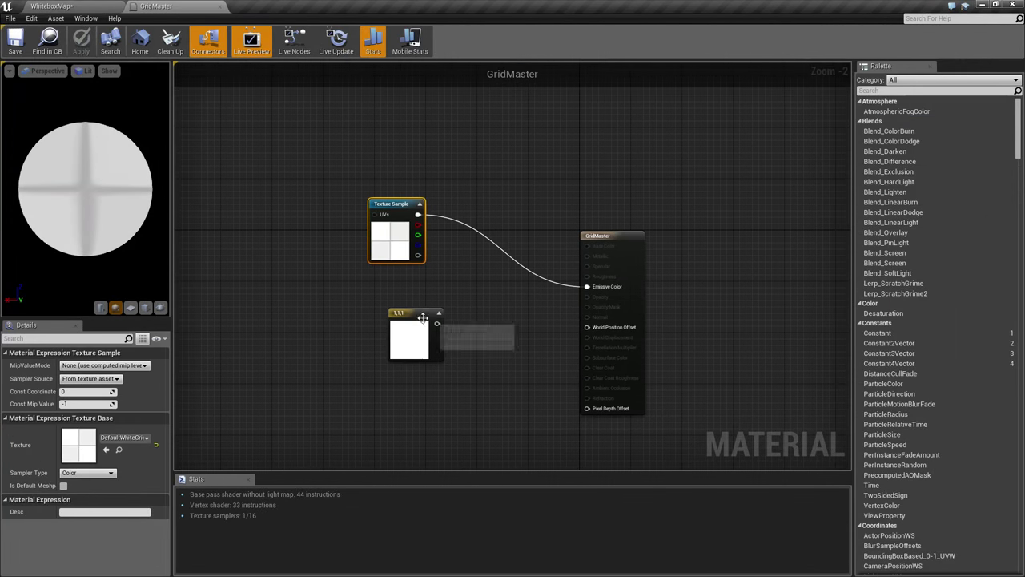
{"action": "left_click_drag", "start_coordinate": [422, 318], "coordinate": [474, 302]}
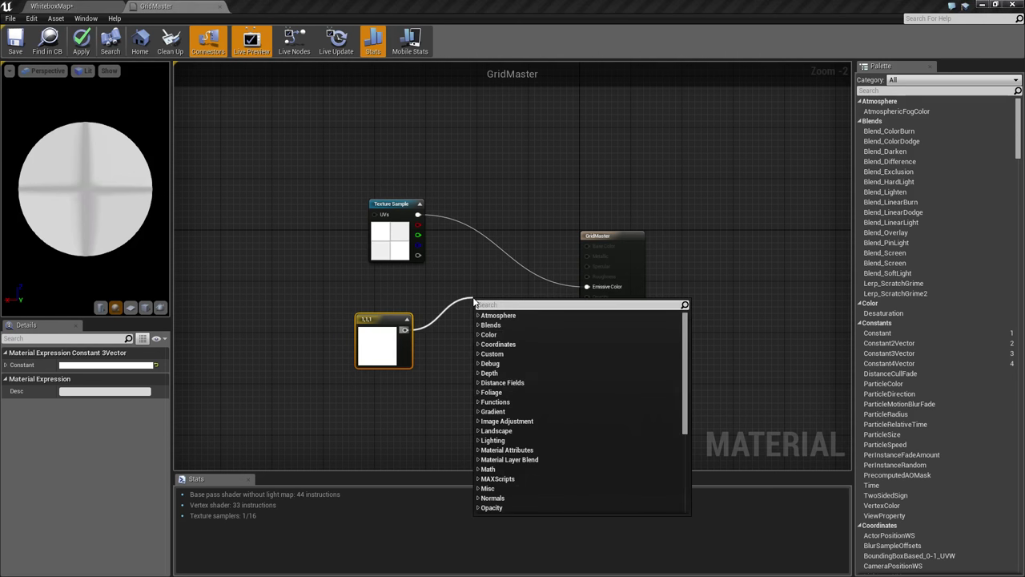
{"action": "type", "text": "multipl"}
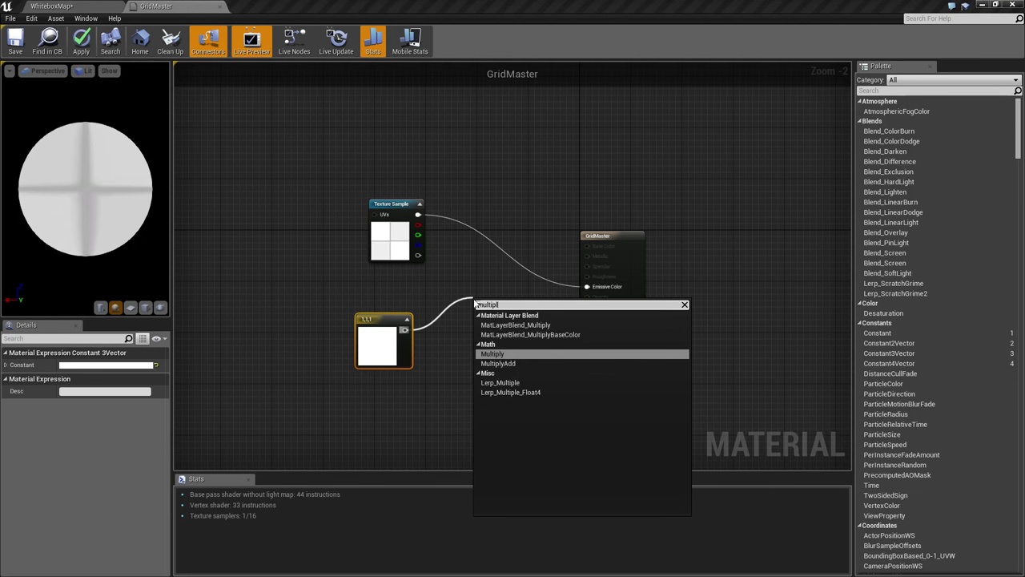
{"action": "left_click", "coordinate": [493, 354]}
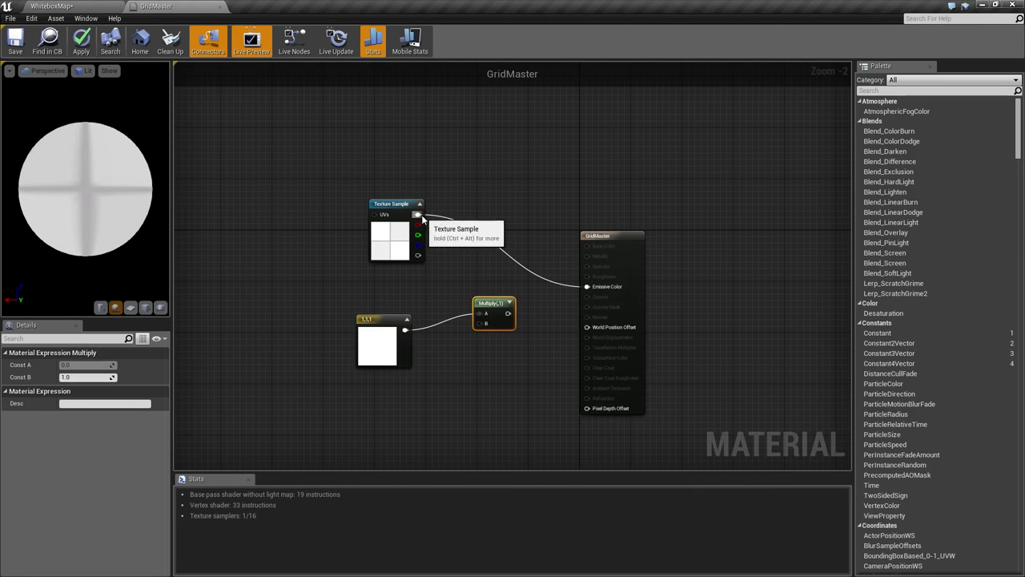
{"action": "left_click_drag", "start_coordinate": [422, 216], "coordinate": [482, 318]}
{"action": "left_click_drag", "start_coordinate": [401, 332], "coordinate": [587, 287]}
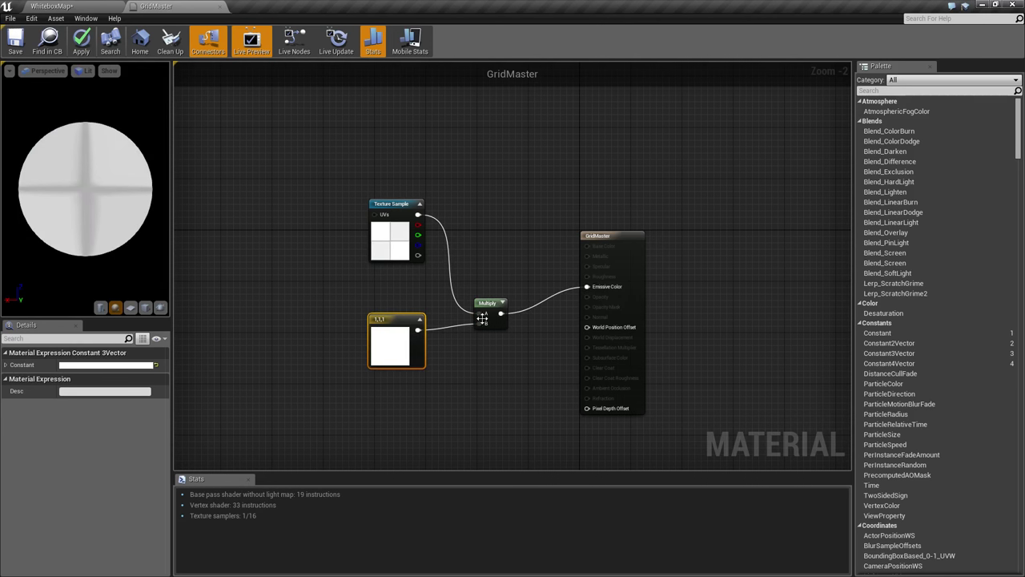
{"action": "left_click", "coordinate": [16, 40]}
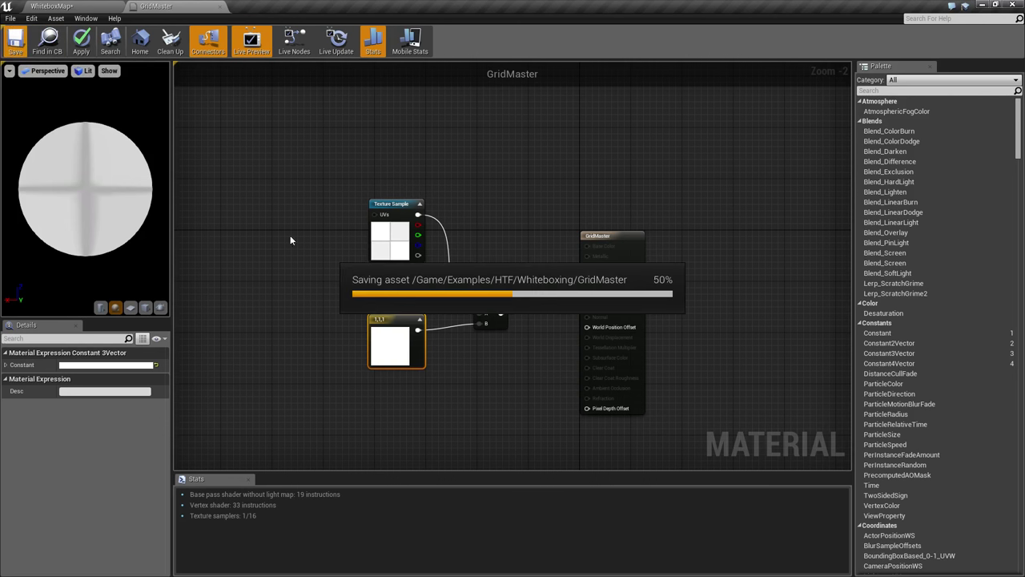
- Try the vector's color as pink (1, 0, 0.378) and blue (0.001, 0.312, 1), and return it to white
{"action": "double_click", "coordinate": [392, 345]}
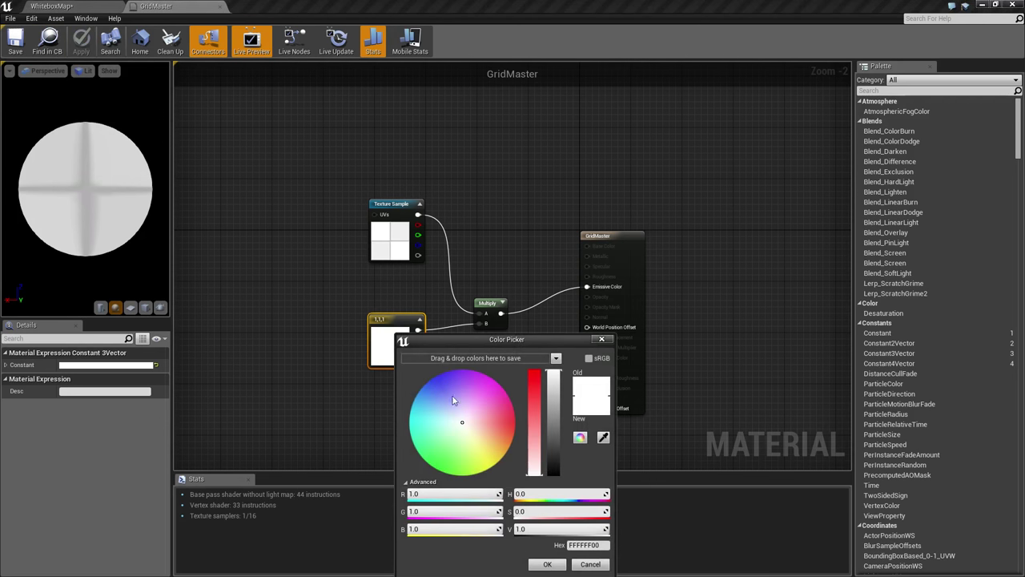
{"action": "left_click_drag", "start_coordinate": [452, 400], "coordinate": [525, 402]}
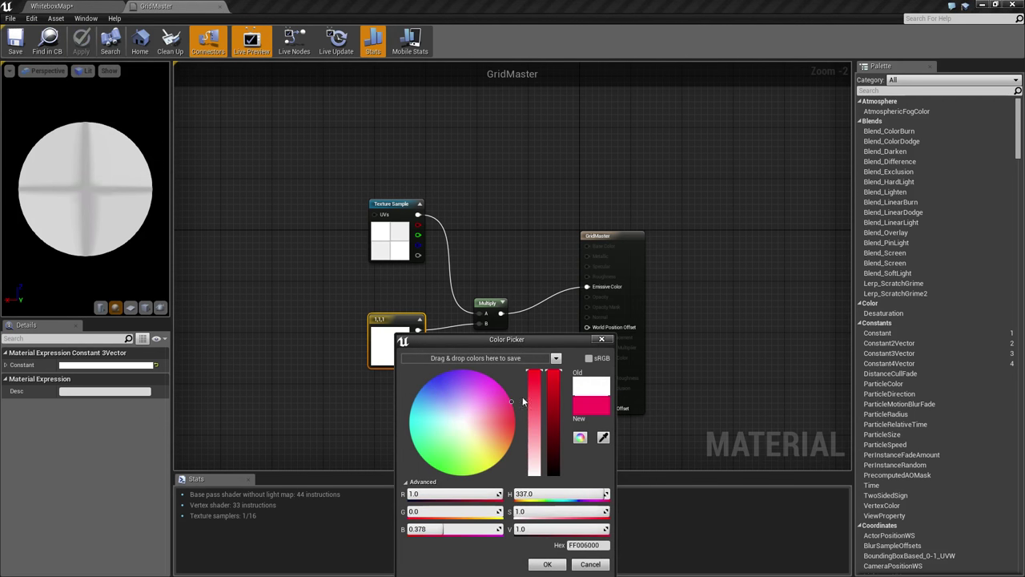
{"action": "left_click", "coordinate": [549, 565]}
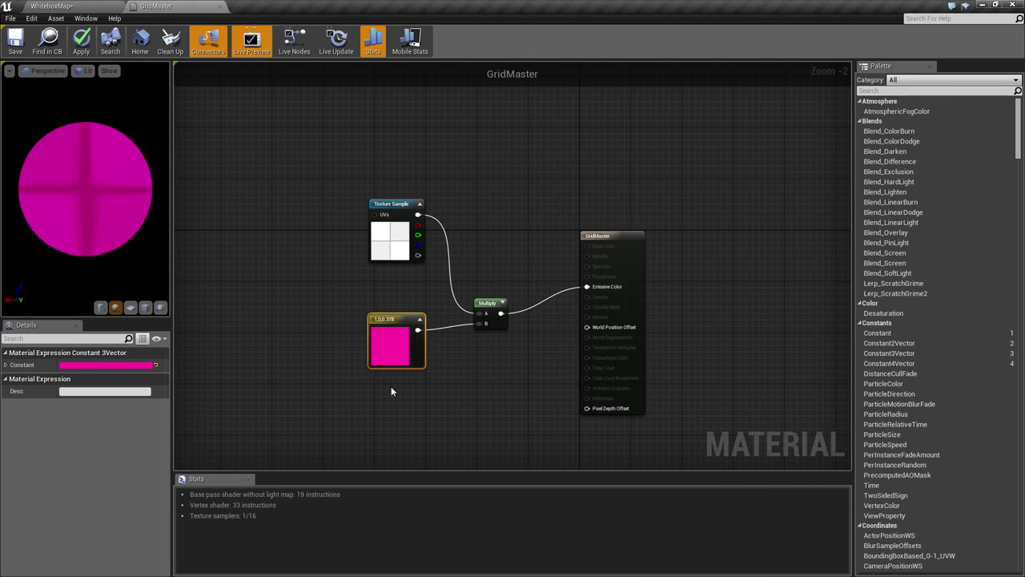
{"action": "double_click", "coordinate": [404, 343]}
{"action": "left_click", "coordinate": [443, 402]}
{"action": "left_click_drag", "start_coordinate": [443, 402], "coordinate": [425, 387]}
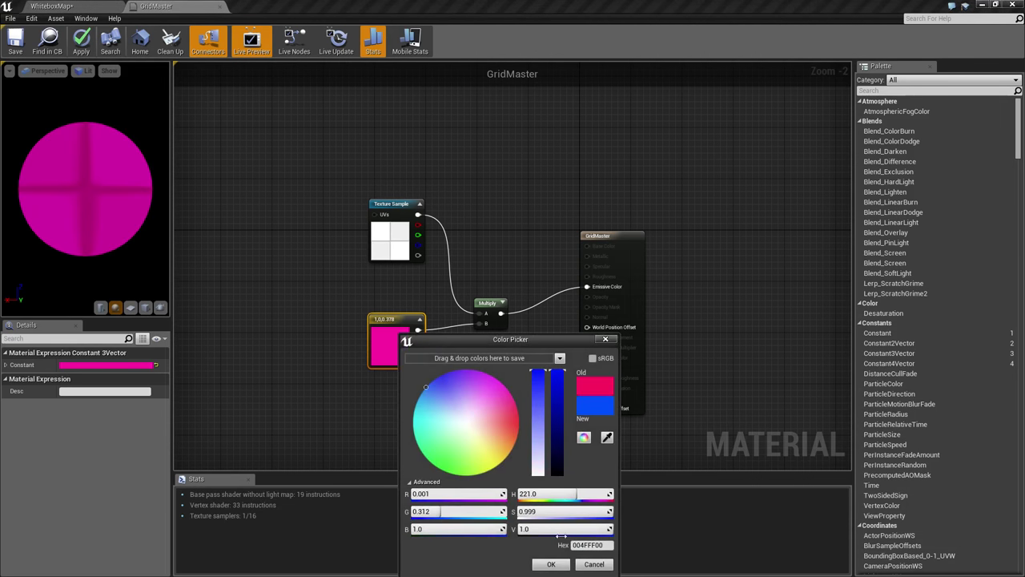
{"action": "left_click", "coordinate": [551, 565]}
{"action": "double_click", "coordinate": [393, 351]}
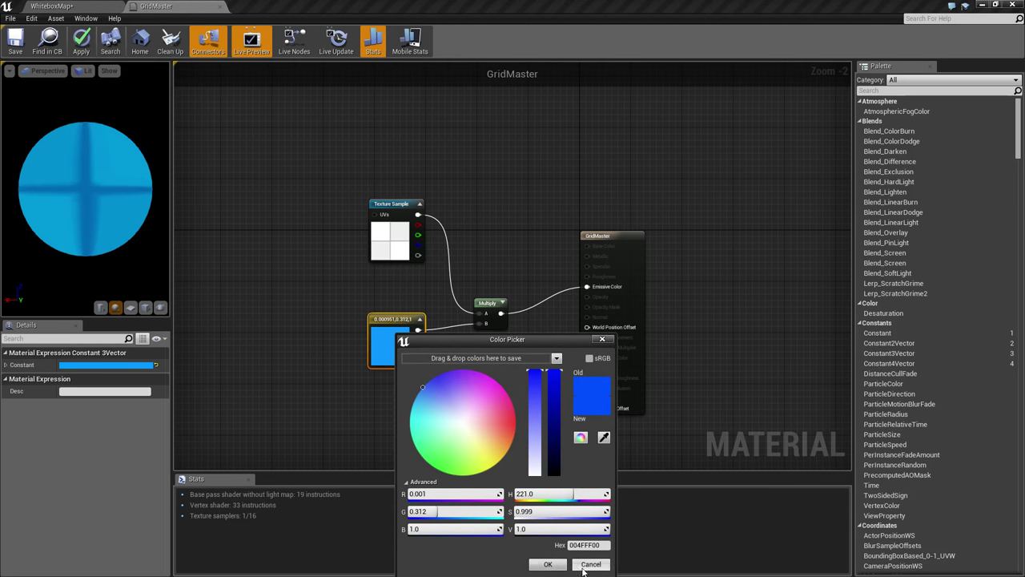
{"action": "left_click_drag", "start_coordinate": [531, 397], "coordinate": [534, 474]}
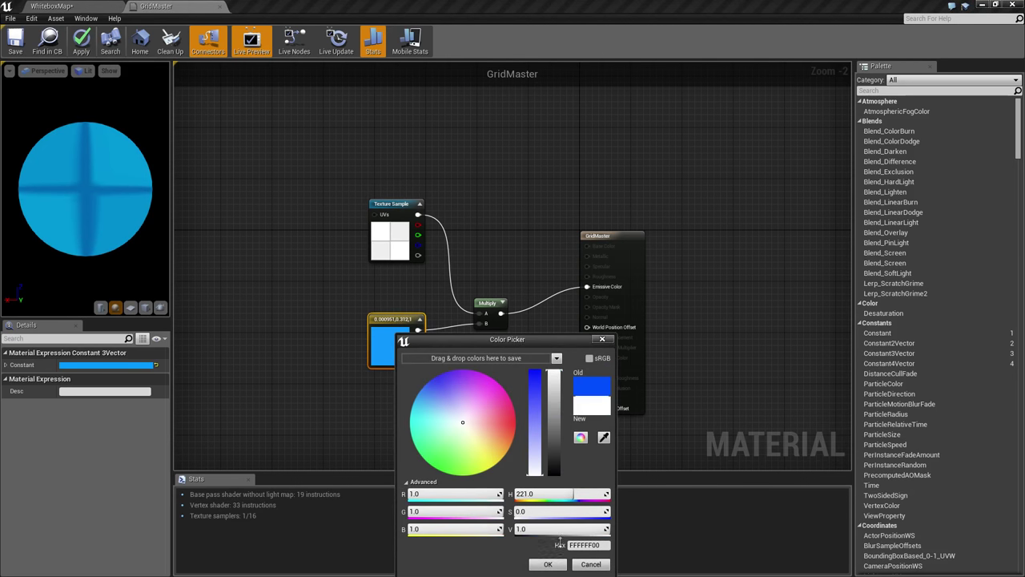
{"action": "left_click", "coordinate": [556, 565]}
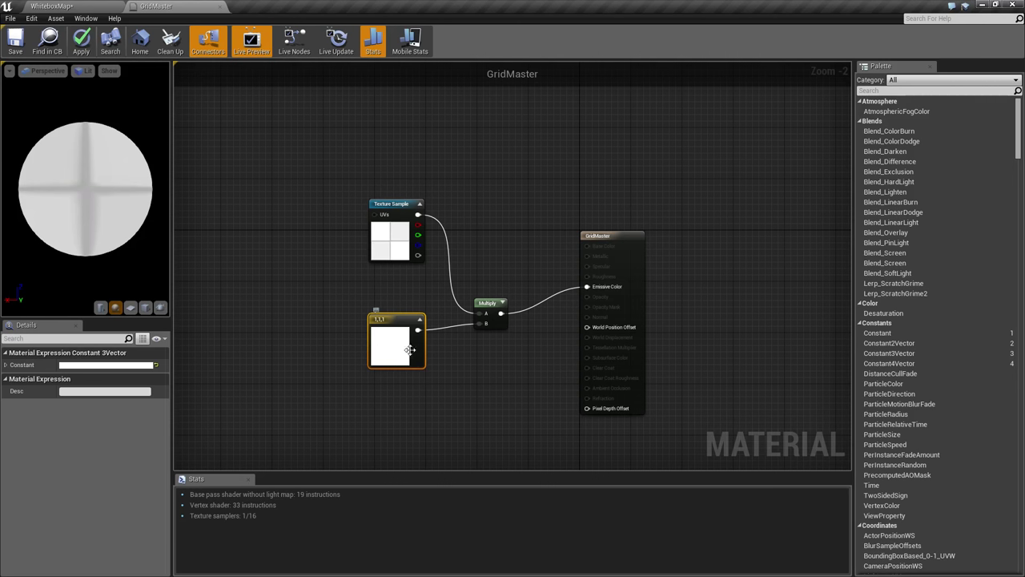
- Convert the white vector to a parameter named Color, and save and close GridMaster
{"action": "right_click", "coordinate": [392, 331]}
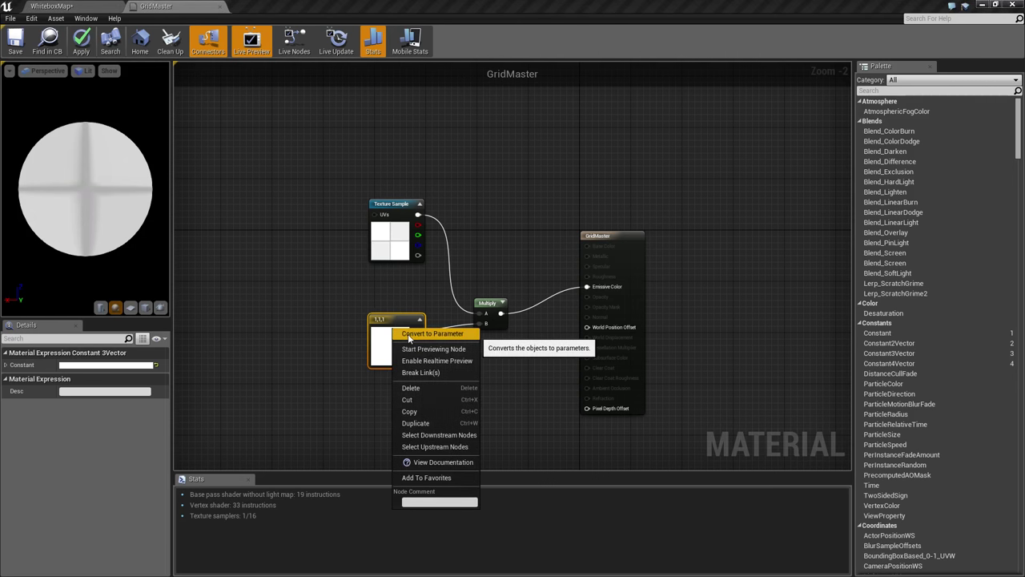
{"action": "left_click", "coordinate": [408, 335]}
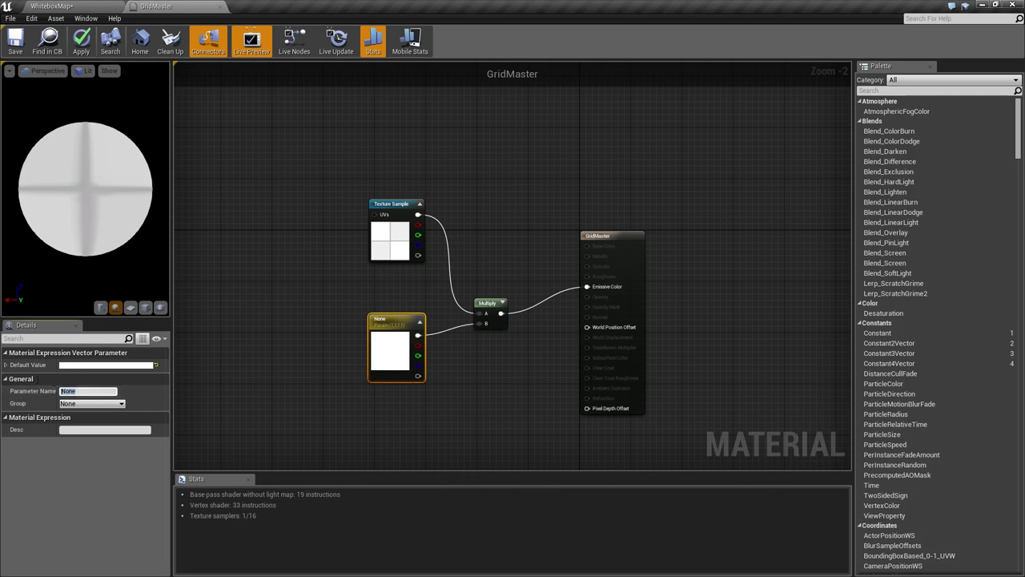
{"action": "type", "text": "Colore"}
{"action": "key", "text": "Return"}
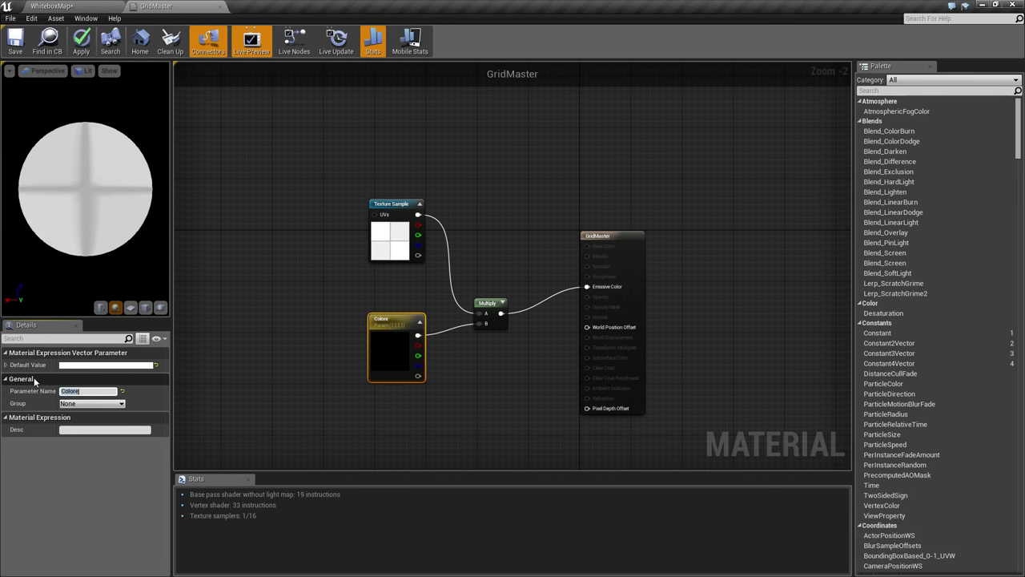
{"action": "type", "text": "Color"}
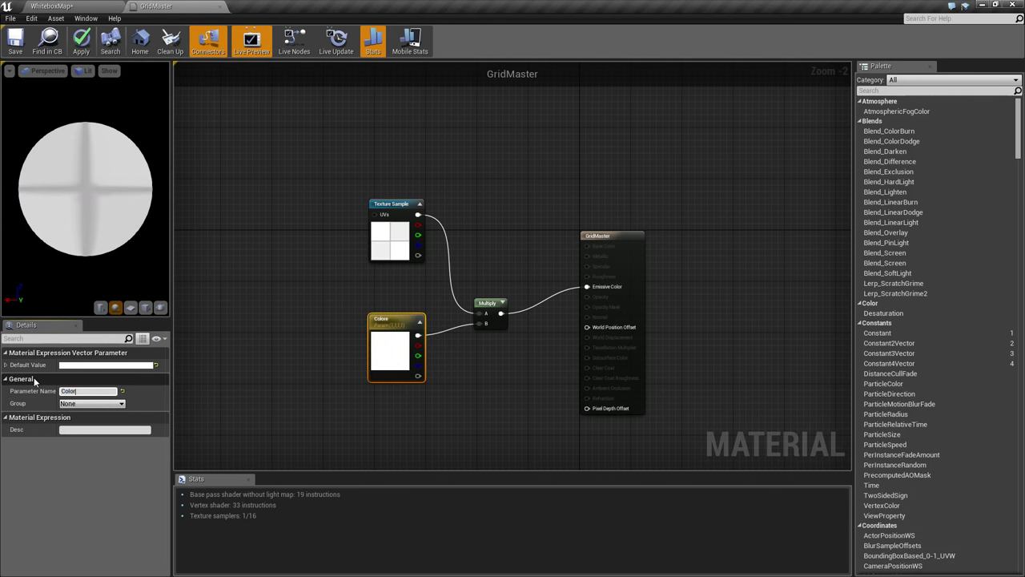
{"action": "key", "text": "Return"}
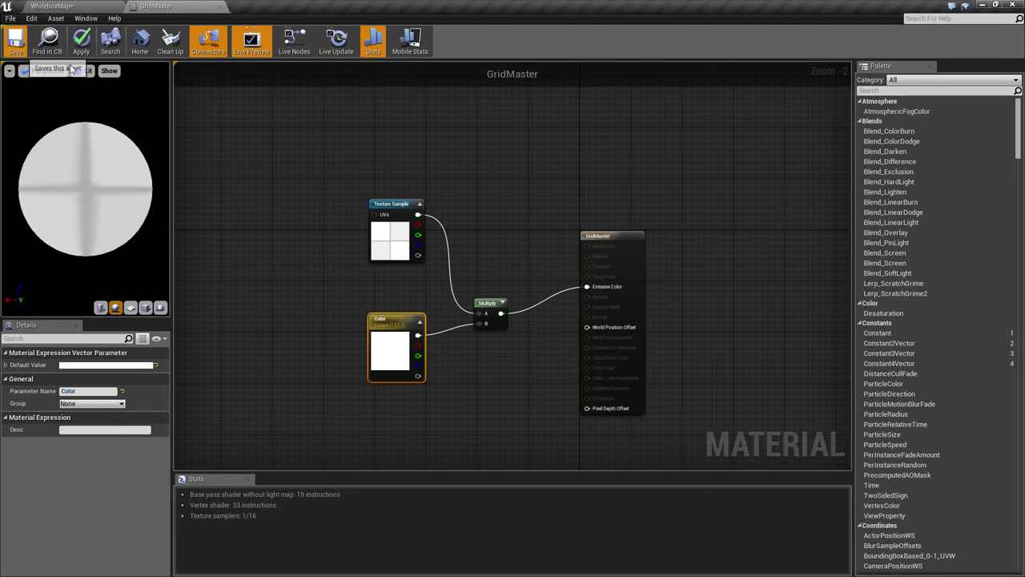
{"action": "left_click", "coordinate": [15, 40]}
{"action": "left_click", "coordinate": [223, 6]}
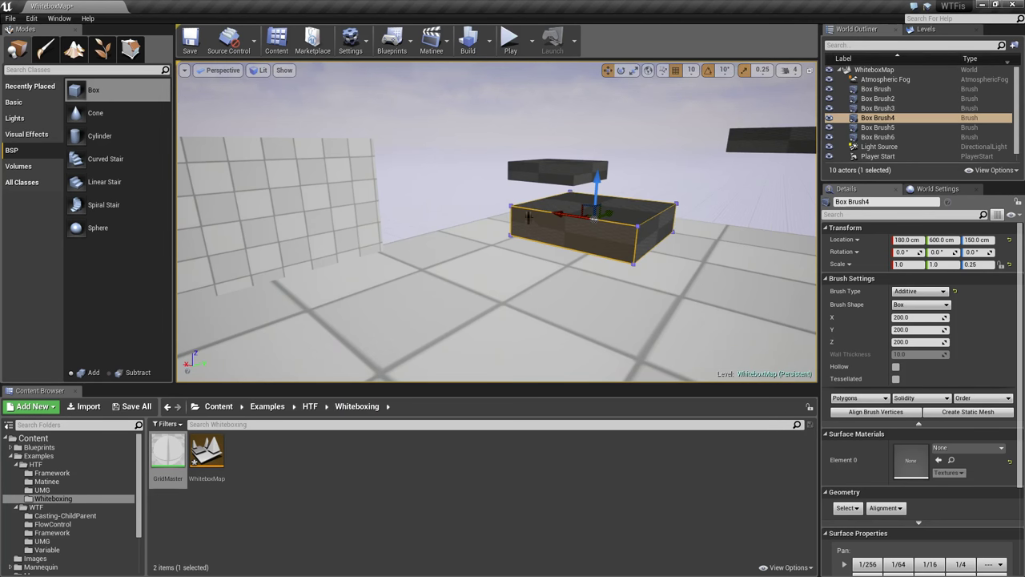
- Create a material instance of GridMaster in the Whiteboxing folder and name it GridBlue
{"action": "mouse_move", "coordinate": [521, 290]}
{"action": "right_mouse_down"}
{"action": "mouse_move", "coordinate": [601, 264]}
{"action": "mouse_move", "coordinate": [601, 240]}
{"action": "mouse_move", "coordinate": [522, 290]}
{"action": "right_mouse_up"}
{"action": "key", "text": "w"}
{"action": "key", "text": "s"}
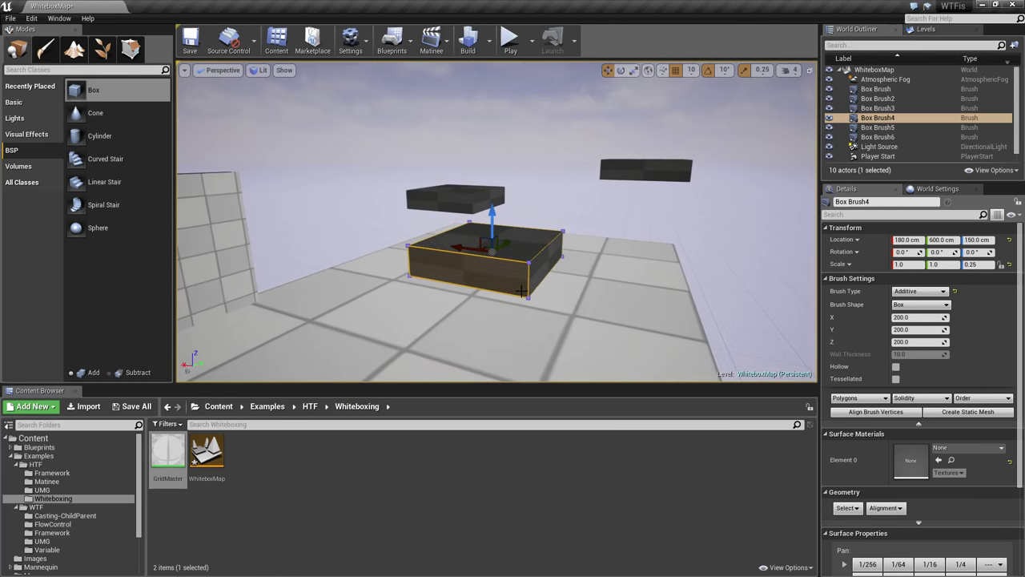
{"action": "right_click_drag", "start_coordinate": [476, 350], "coordinate": [416, 352]}
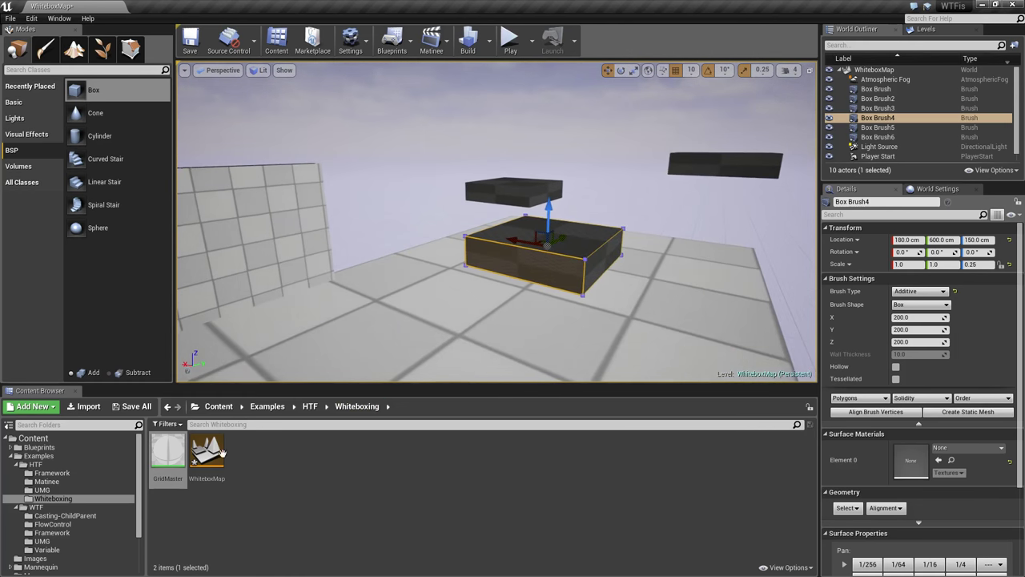
{"action": "right_click", "coordinate": [173, 453]}
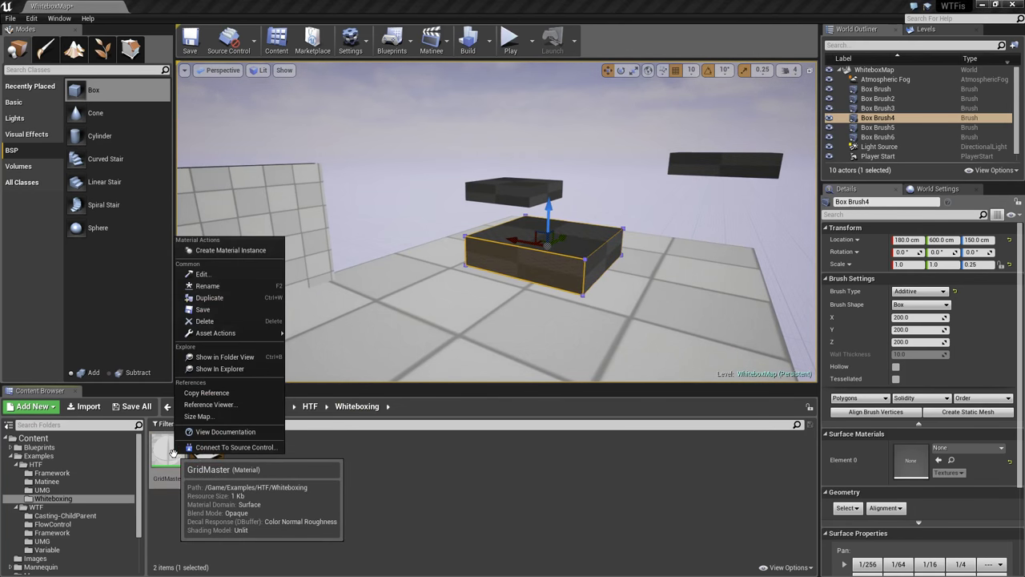
{"action": "left_click", "coordinate": [223, 249]}
{"action": "type", "text": "GridM"}
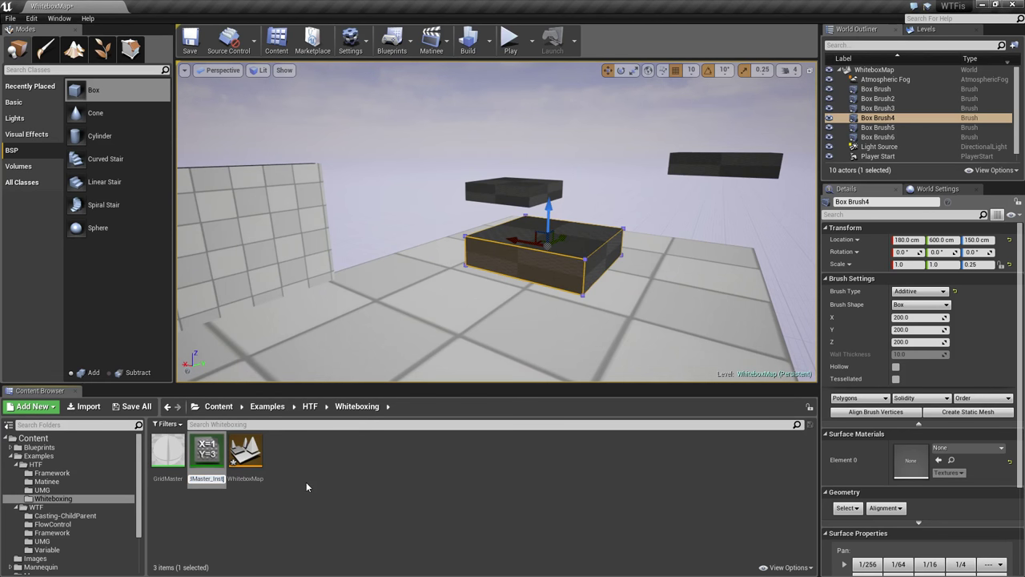
{"action": "key", "text": "BackSpace"}
{"action": "type", "text": "Blue"}
{"action": "key", "text": "Return"}
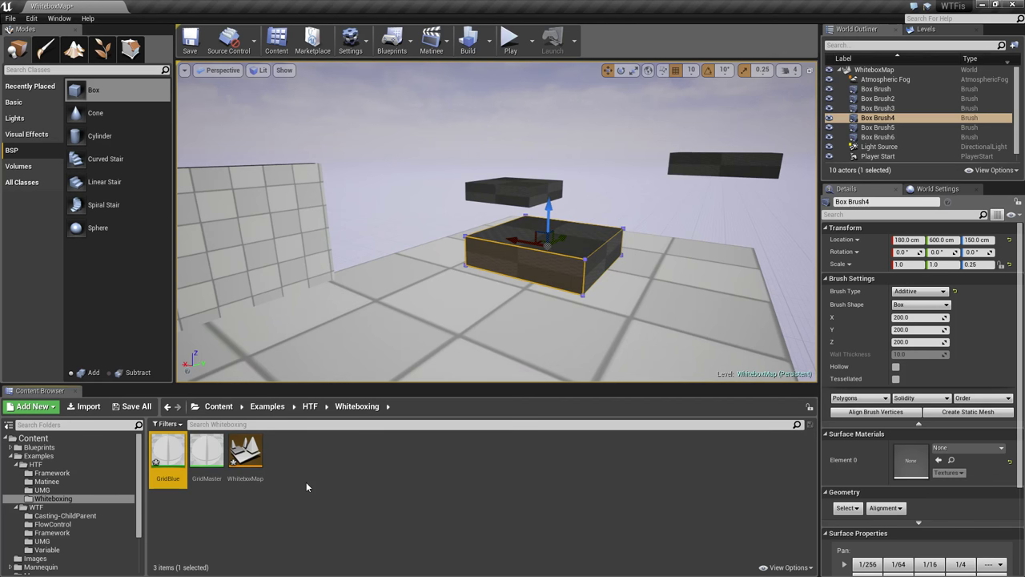
- In GridBlue, enable the Color parameter override, set it to blue (about 0.2, 0.366, 1.0), and close the instance editor
{"action": "double_click", "coordinate": [164, 455]}
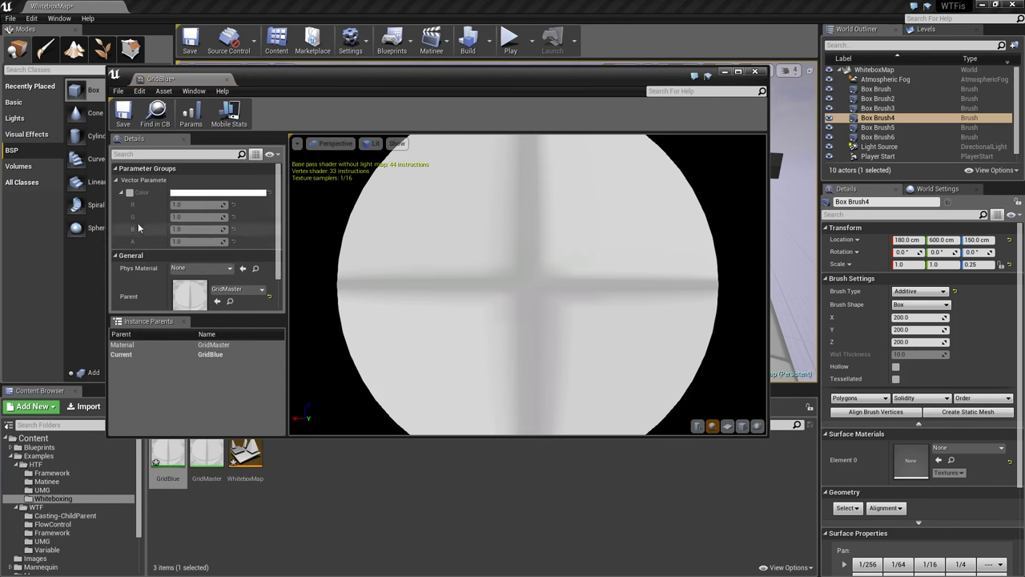
{"action": "left_click", "coordinate": [129, 193]}
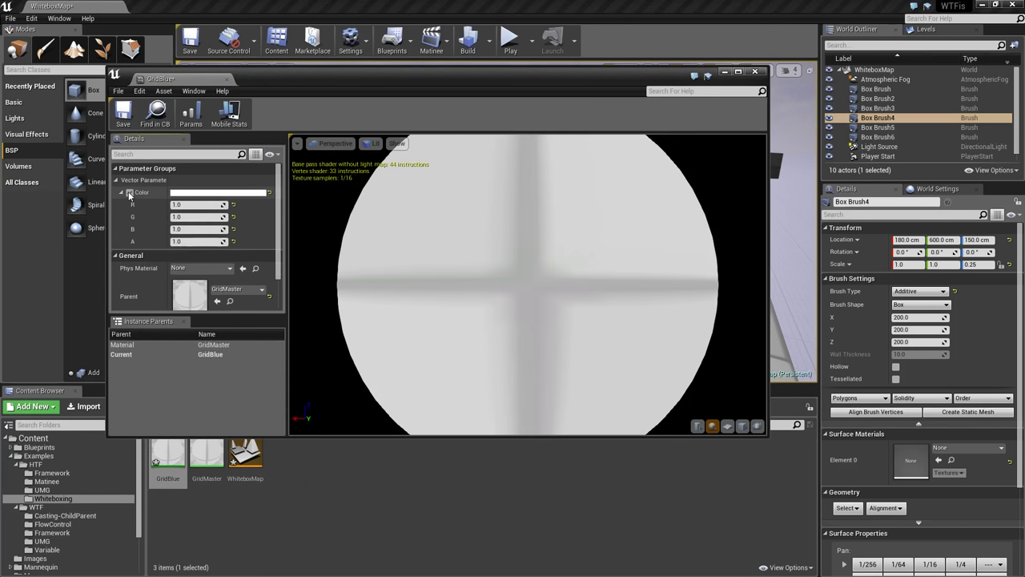
{"action": "left_click", "coordinate": [192, 194]}
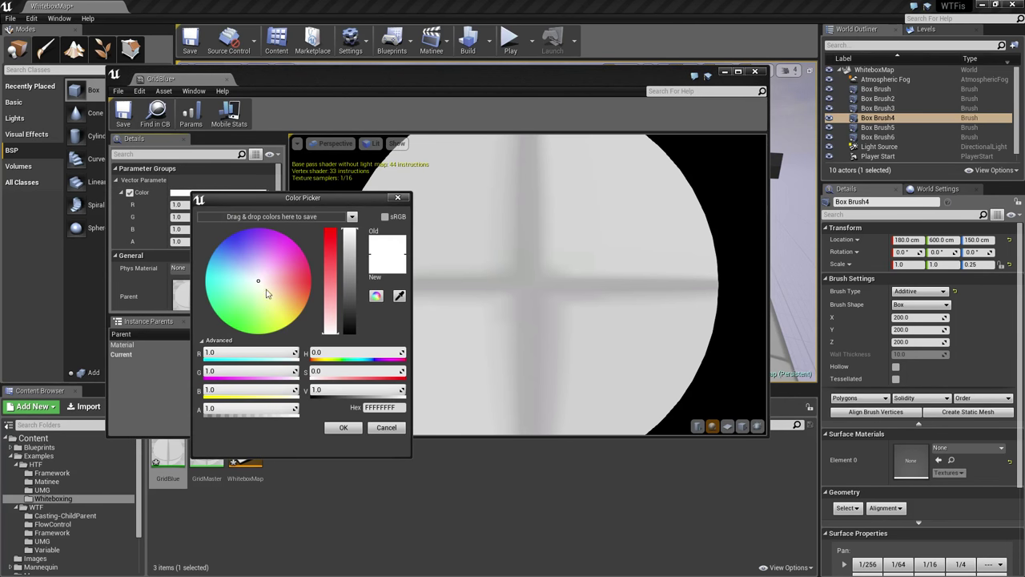
{"action": "left_click_drag", "start_coordinate": [268, 294], "coordinate": [231, 252]}
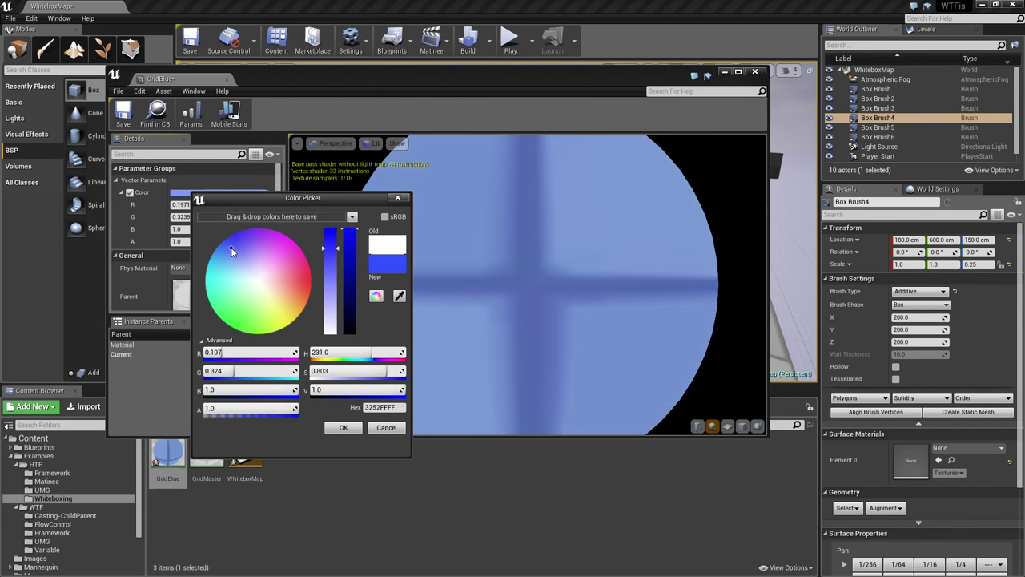
{"action": "left_click", "coordinate": [344, 428]}
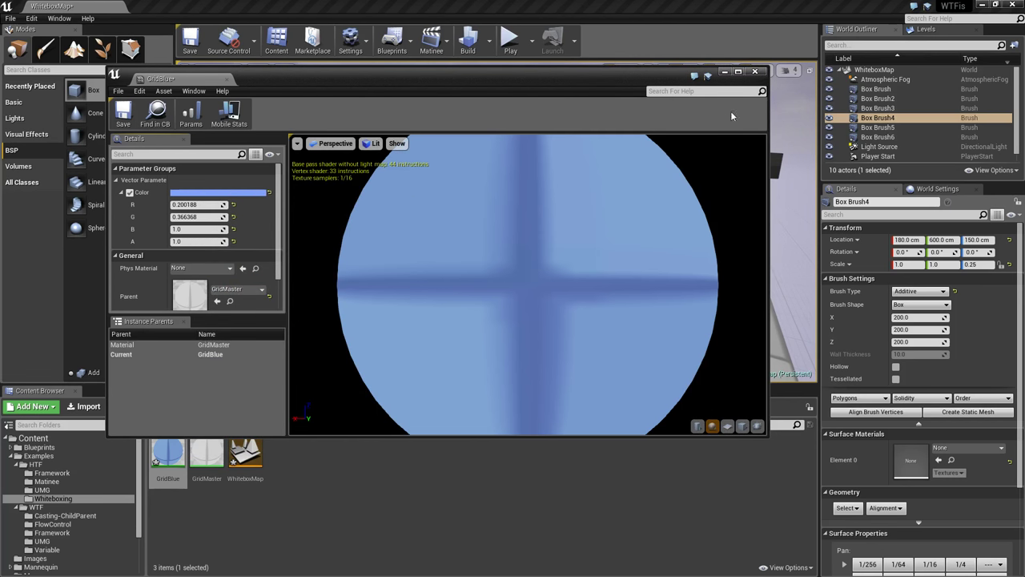
{"action": "left_click", "coordinate": [754, 72]}
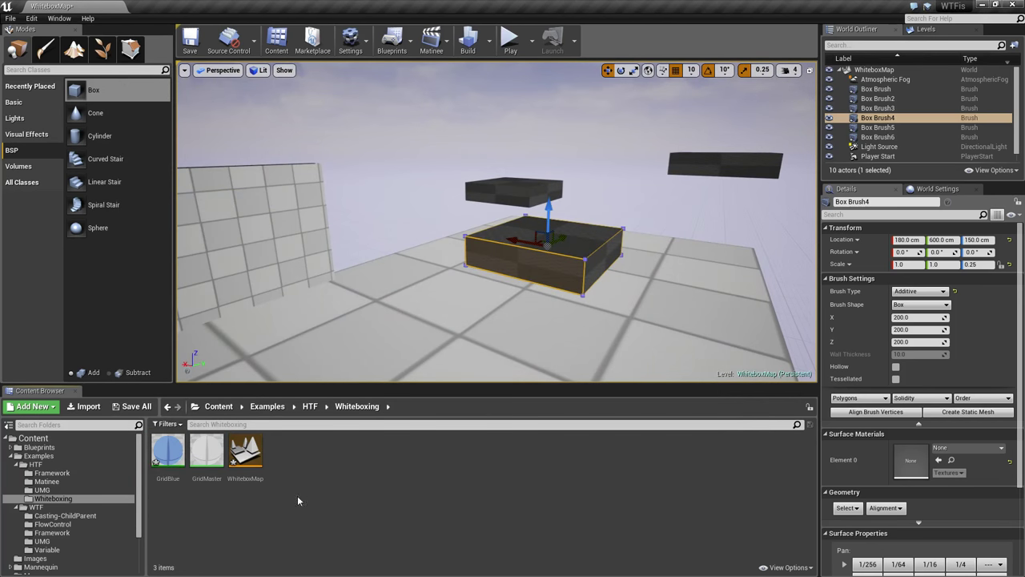
- Apply the GridBlue material to the top face and one side face of Box Brush4
{"action": "left_click", "coordinate": [168, 456]}
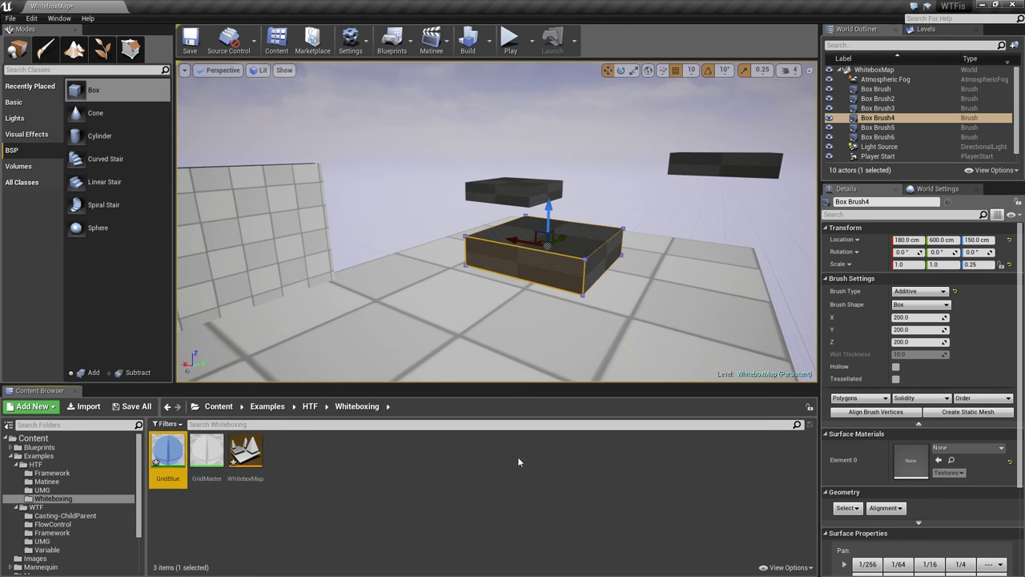
{"action": "left_click", "coordinate": [245, 453]}
{"action": "right_click_drag", "start_coordinate": [469, 345], "coordinate": [470, 345]}
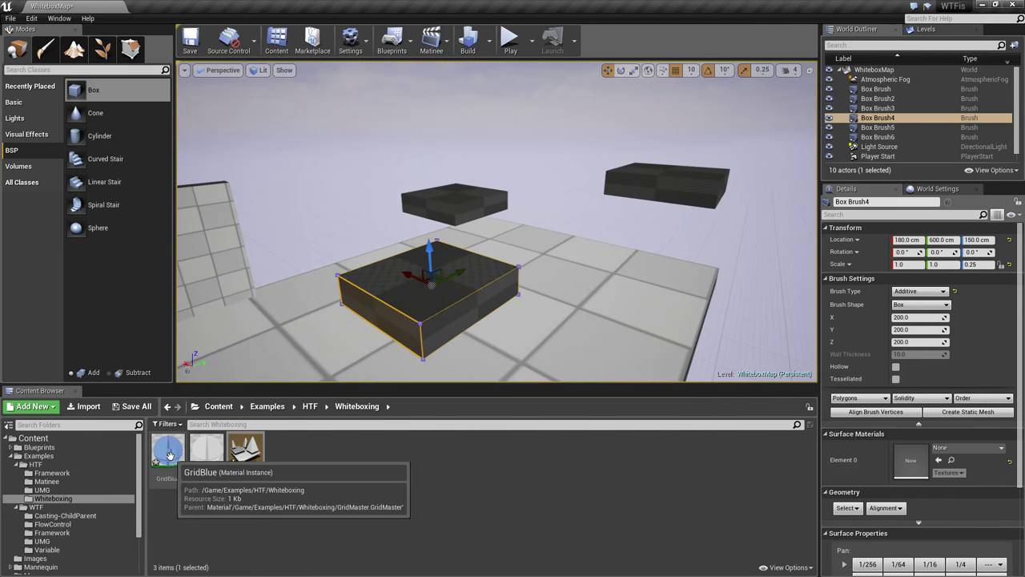
{"action": "left_click_drag", "start_coordinate": [168, 452], "coordinate": [383, 282]}
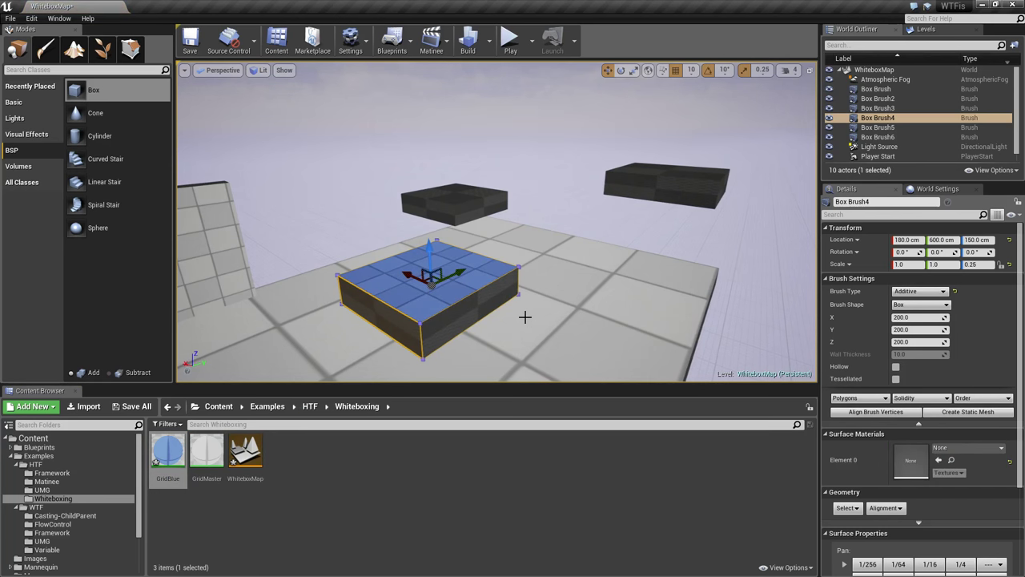
{"action": "right_click_drag", "start_coordinate": [491, 321], "coordinate": [478, 310]}
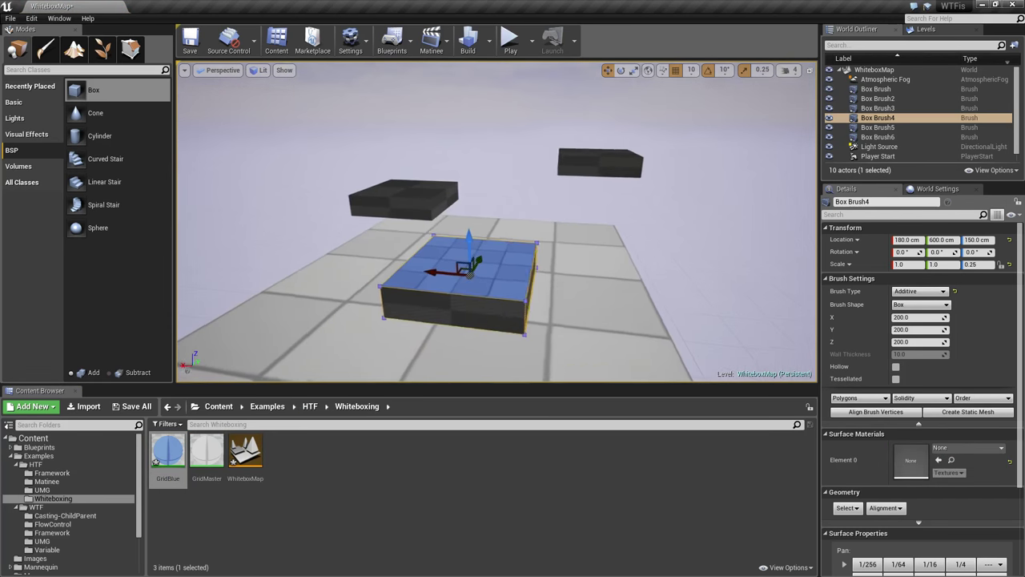
{"action": "left_click_drag", "start_coordinate": [174, 445], "coordinate": [441, 312]}
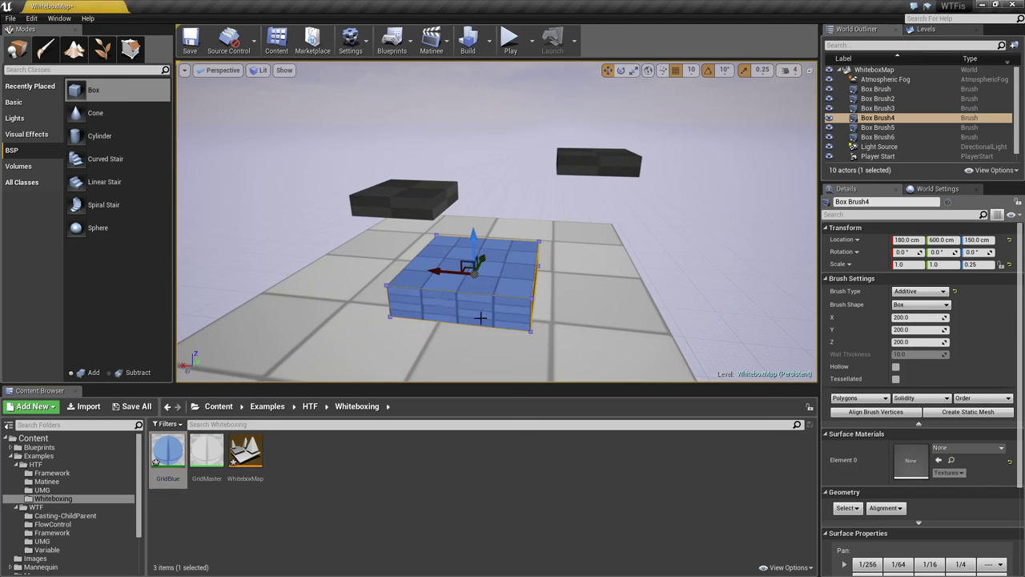
- Cover the remaining side faces of Box Brush4 with GridBlue and deselect the brush
{"action": "right_click_drag", "start_coordinate": [481, 316], "coordinate": [481, 315]}
{"action": "mouse_move", "coordinate": [167, 450]}
{"action": "left_mouse_down"}
{"action": "mouse_move", "coordinate": [344, 370]}
{"action": "mouse_move", "coordinate": [356, 324]}
{"action": "left_mouse_up"}
{"action": "right_click_drag", "start_coordinate": [356, 325], "coordinate": [485, 317]}
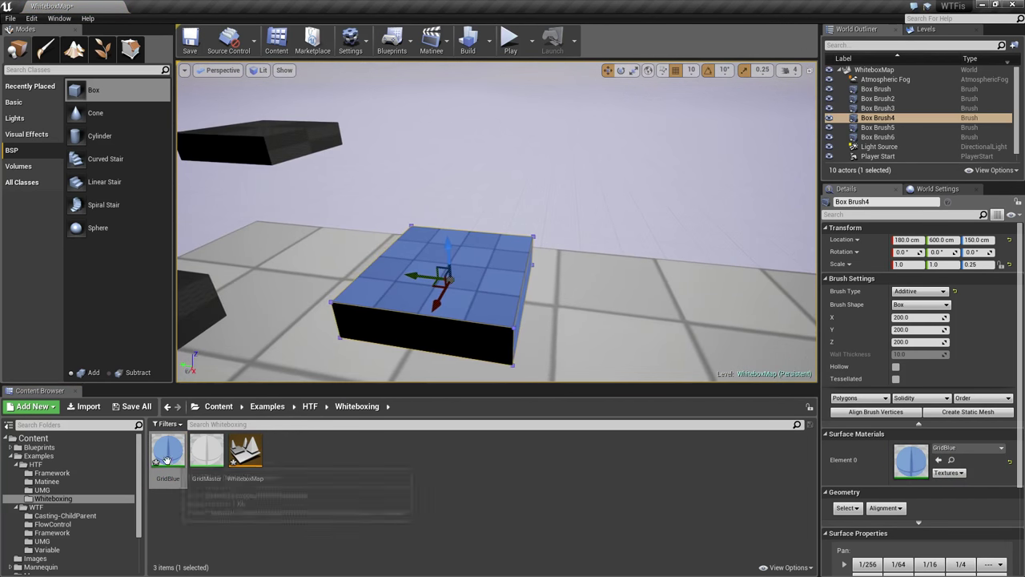
{"action": "left_click_drag", "start_coordinate": [168, 453], "coordinate": [401, 327]}
{"action": "right_click_drag", "start_coordinate": [322, 328], "coordinate": [270, 336]}
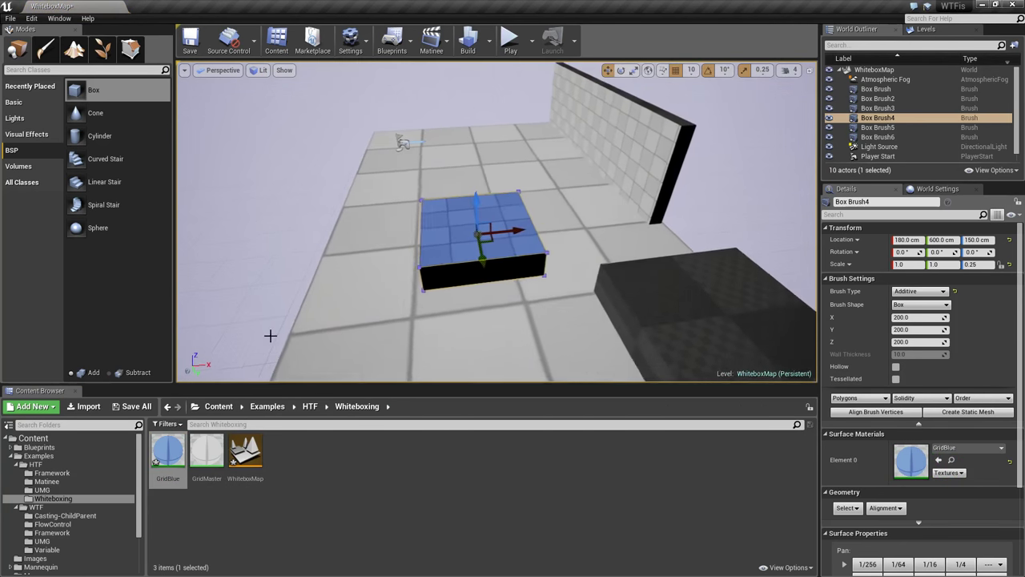
{"action": "left_click_drag", "start_coordinate": [168, 450], "coordinate": [424, 276]}
{"action": "key", "text": "Escape"}
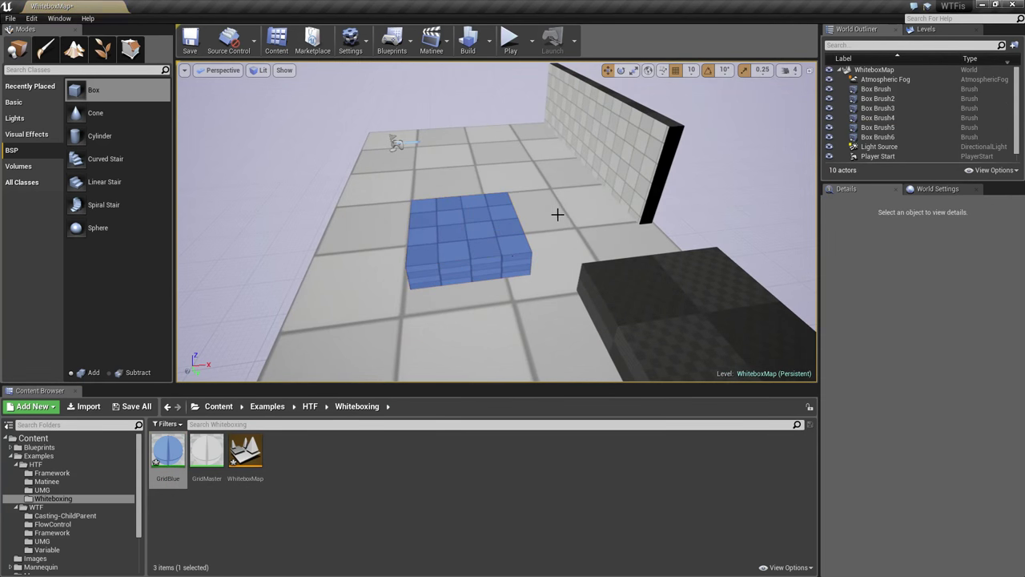
- Select all surfaces of Box Brush5 with Select Matching Brush and assign GridBlue as their surface material
{"action": "right_click_drag", "start_coordinate": [516, 255], "coordinate": [492, 217]}
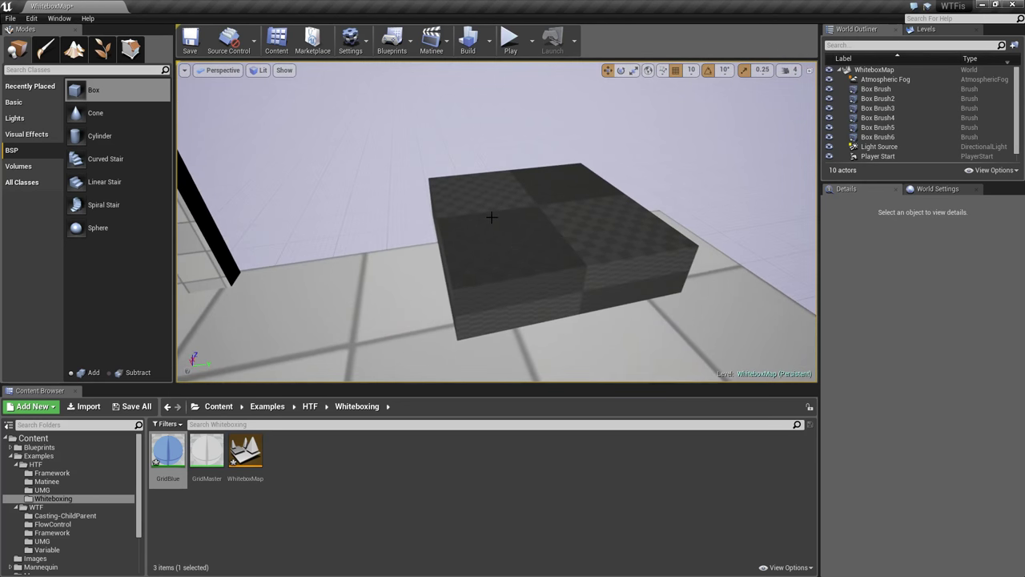
{"action": "left_click", "coordinate": [507, 225]}
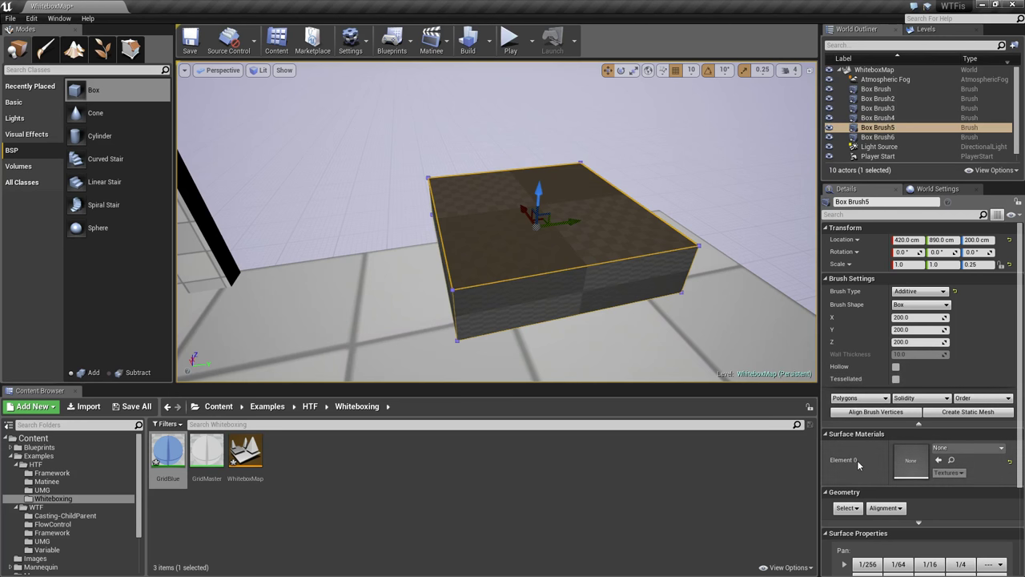
{"action": "scroll", "coordinate": [857, 460], "scroll_direction": "down", "scroll_amount": 2}
{"action": "scroll", "coordinate": [857, 460], "scroll_direction": "down", "scroll_amount": 2}
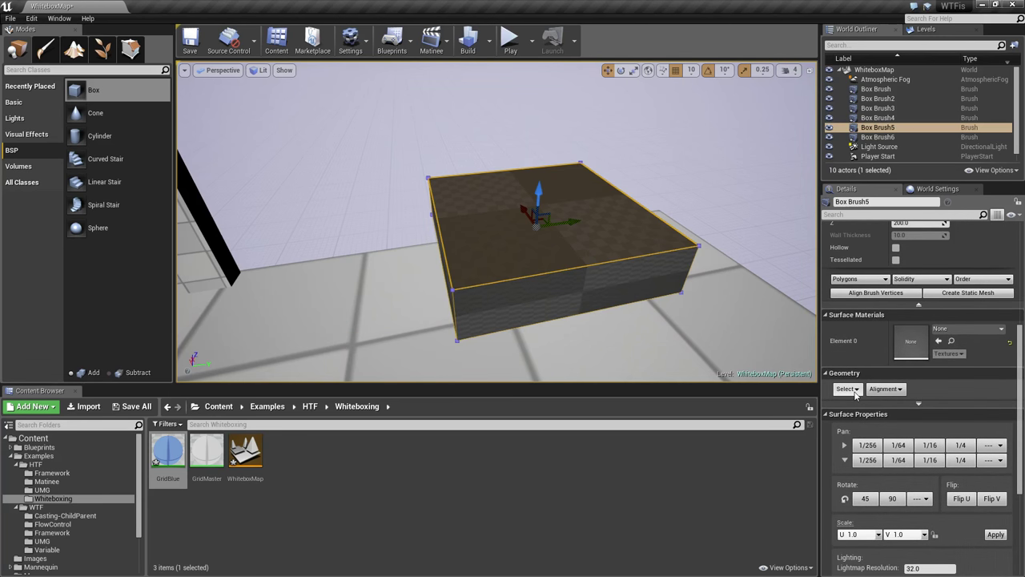
{"action": "left_click", "coordinate": [854, 390]}
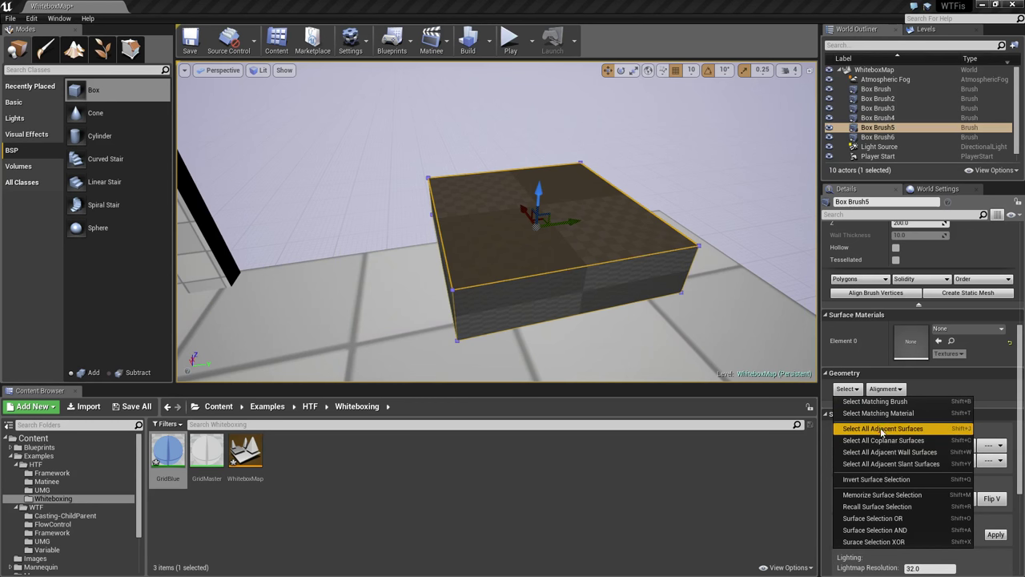
{"action": "left_click", "coordinate": [876, 403]}
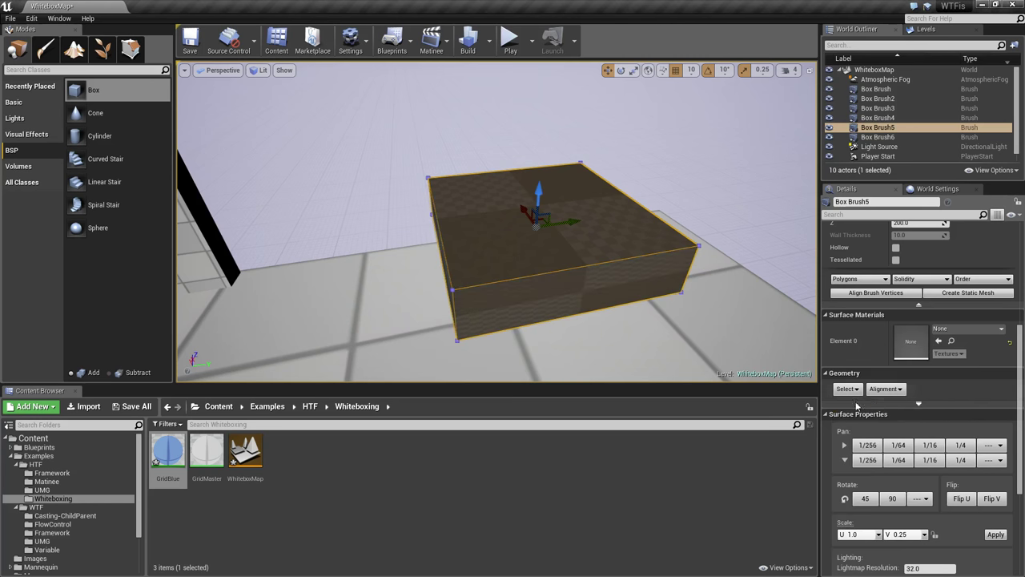
{"action": "right_click_drag", "start_coordinate": [642, 318], "coordinate": [642, 270]}
{"action": "left_click_drag", "start_coordinate": [167, 452], "coordinate": [955, 337]}
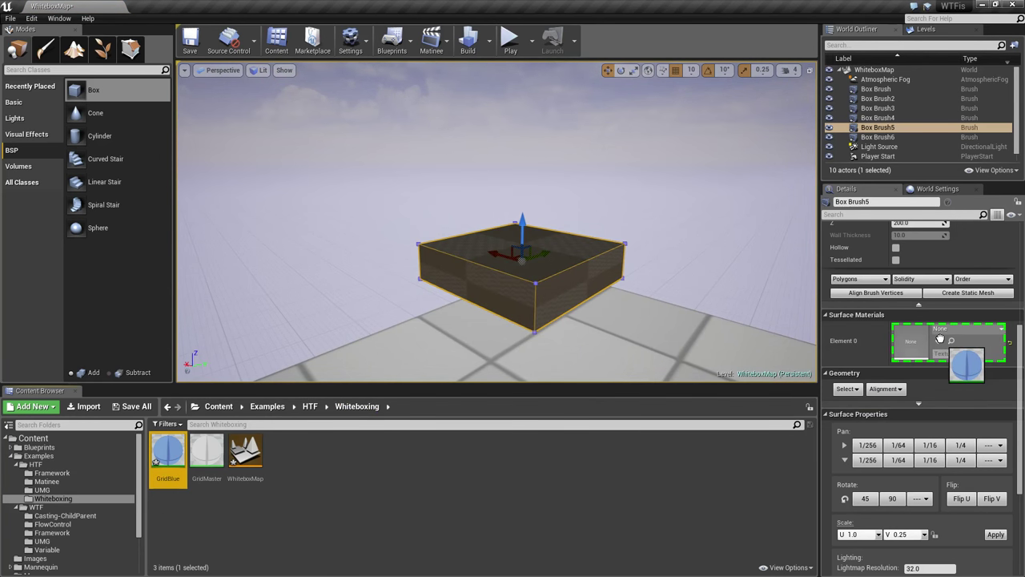
{"action": "left_click_drag", "start_coordinate": [941, 339], "coordinate": [939, 339]}
- Select all surfaces of Box Brush6 with Select Matching Brush and apply GridBlue to them
{"action": "mouse_move", "coordinate": [761, 338]}
{"action": "right_mouse_down"}
{"action": "mouse_move", "coordinate": [793, 329]}
{"action": "mouse_move", "coordinate": [761, 345]}
{"action": "mouse_move", "coordinate": [745, 304]}
{"action": "mouse_move", "coordinate": [757, 344]}
{"action": "right_mouse_up"}
{"action": "key", "text": "w"}
{"action": "left_click", "coordinate": [543, 232]}
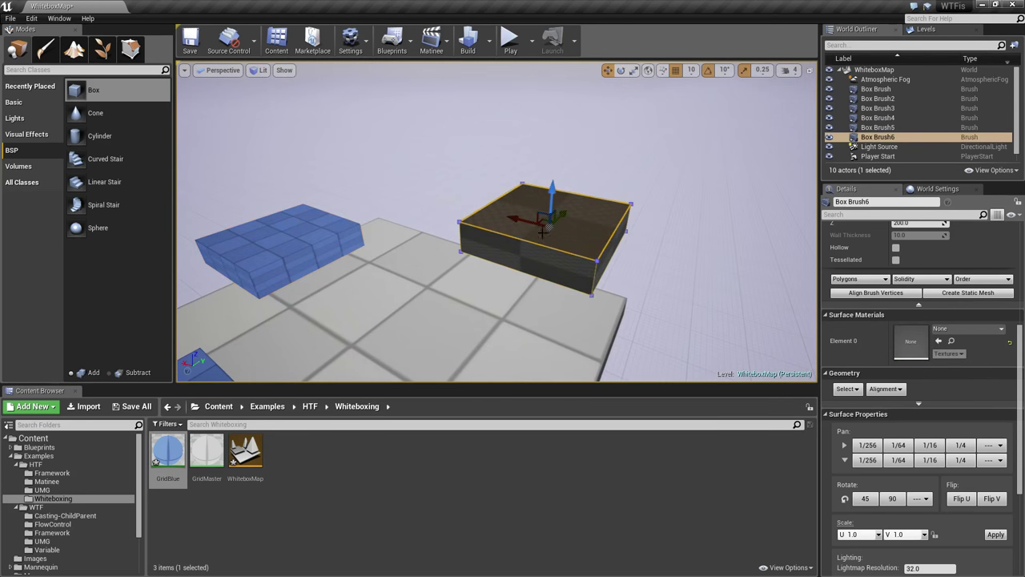
{"action": "left_click", "coordinate": [846, 388]}
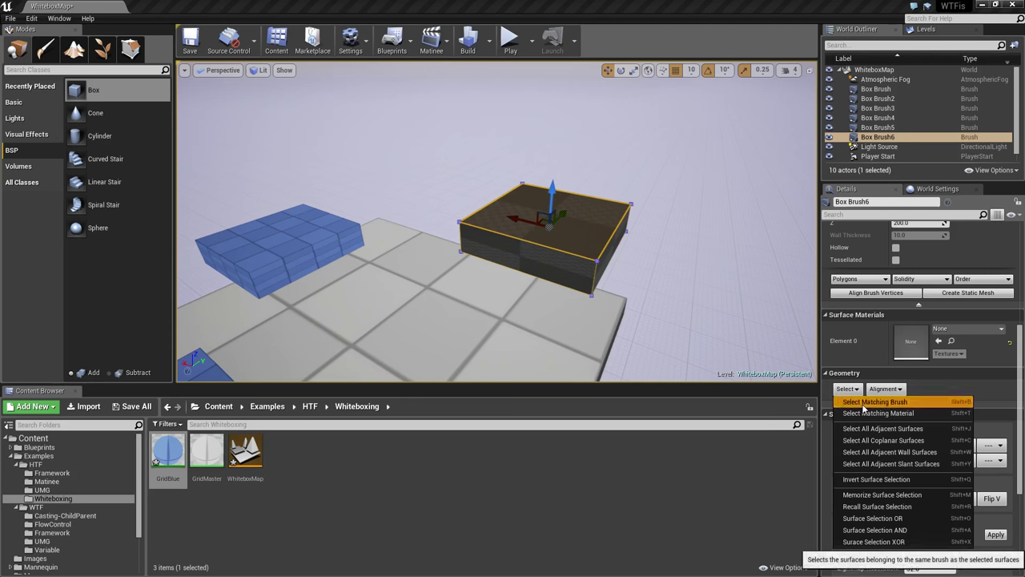
{"action": "left_click", "coordinate": [873, 405]}
{"action": "left_click_drag", "start_coordinate": [168, 450], "coordinate": [576, 270]}
- Playtest the level by running and jumping the character across the blue platforms, and end the play session
{"action": "mouse_move", "coordinate": [652, 327]}
{"action": "right_mouse_down"}
{"action": "mouse_move", "coordinate": [561, 360]}
{"action": "mouse_move", "coordinate": [652, 327]}
{"action": "right_mouse_up"}
{"action": "key", "text": "s"}
{"action": "left_click", "coordinate": [510, 44]}
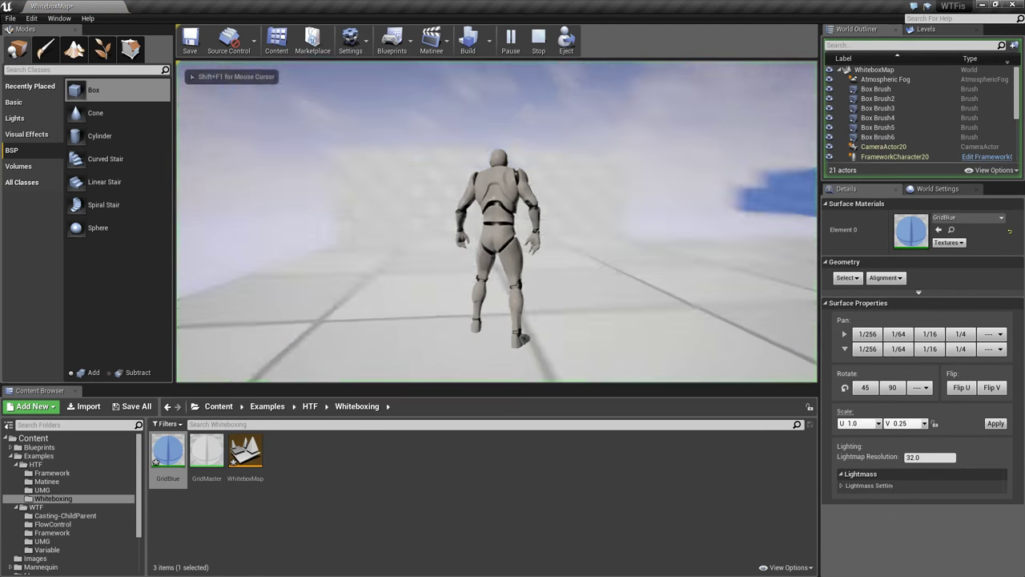
{"action": "key", "text": "w"}
{"action": "key", "text": "space"}
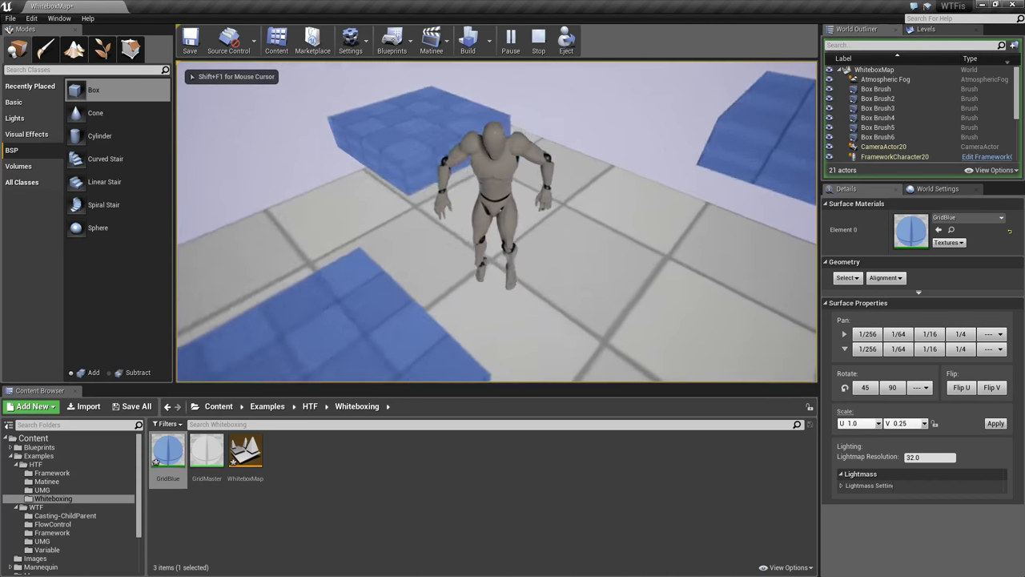
{"action": "key", "text": "d"}
{"action": "key", "text": "a"}
{"action": "key", "text": "d"}
{"action": "key", "text": "w"}
{"action": "key", "text": "space"}
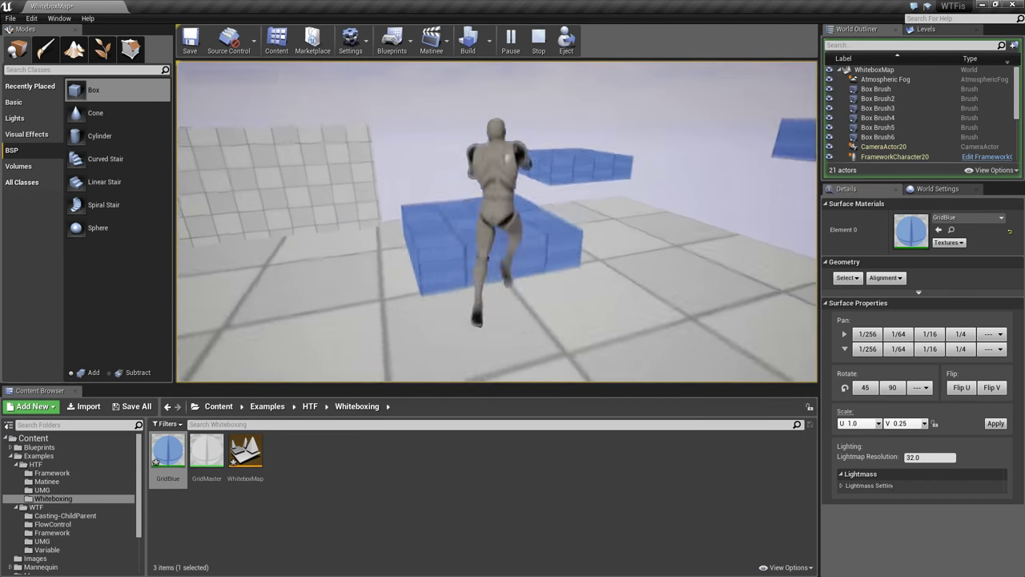
{"action": "key", "text": "space"}
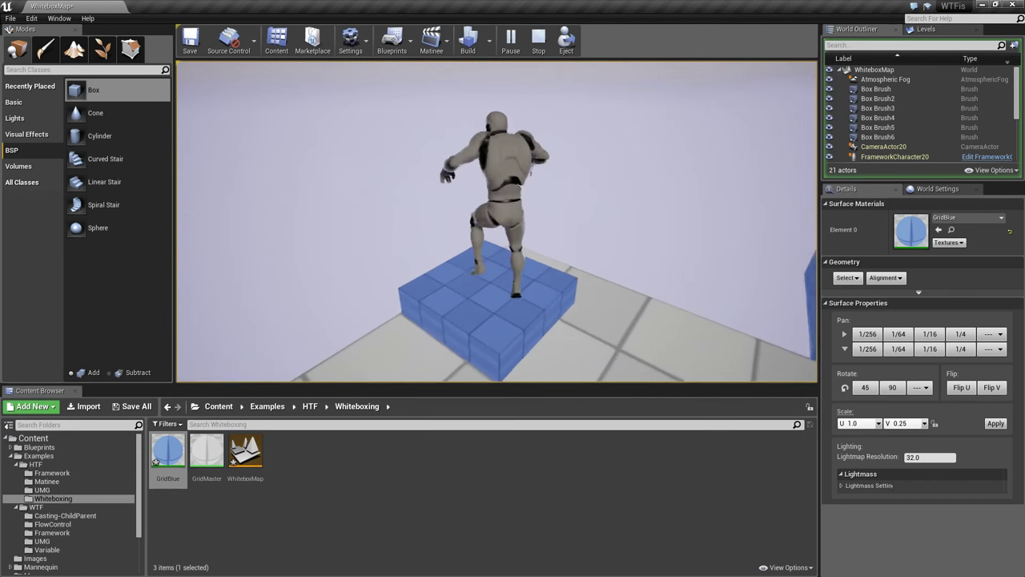
{"action": "key", "text": "d"}
{"action": "key", "text": "space"}
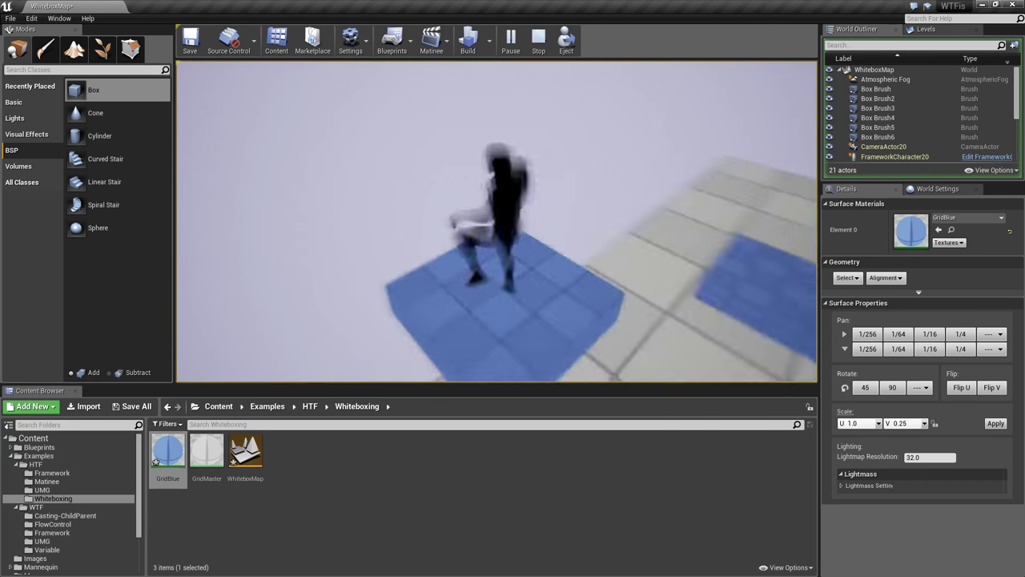
{"action": "key", "text": "w"}
{"action": "key", "text": "space"}
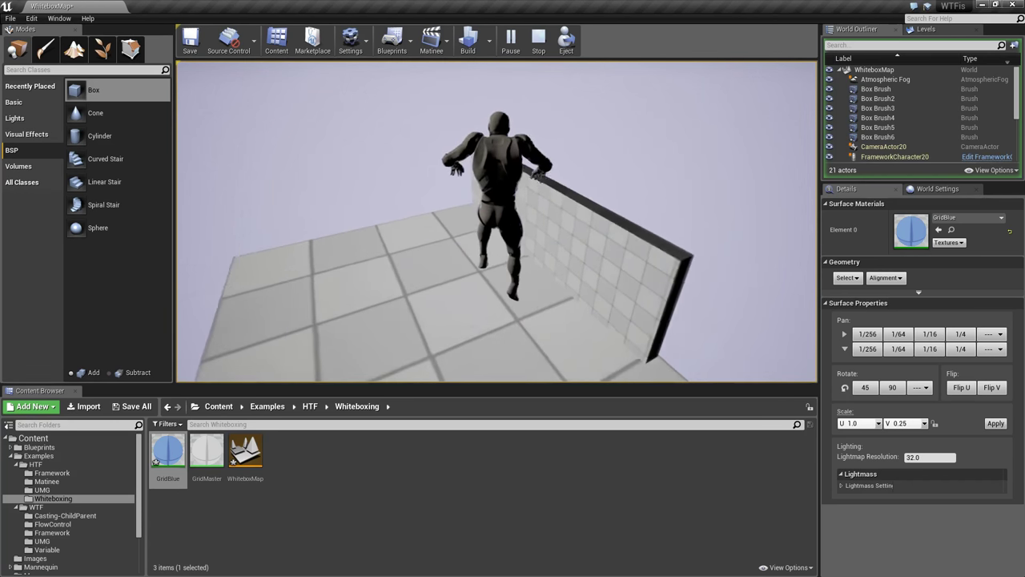
{"action": "key", "text": "w"}
{"action": "key", "text": "Escape"}
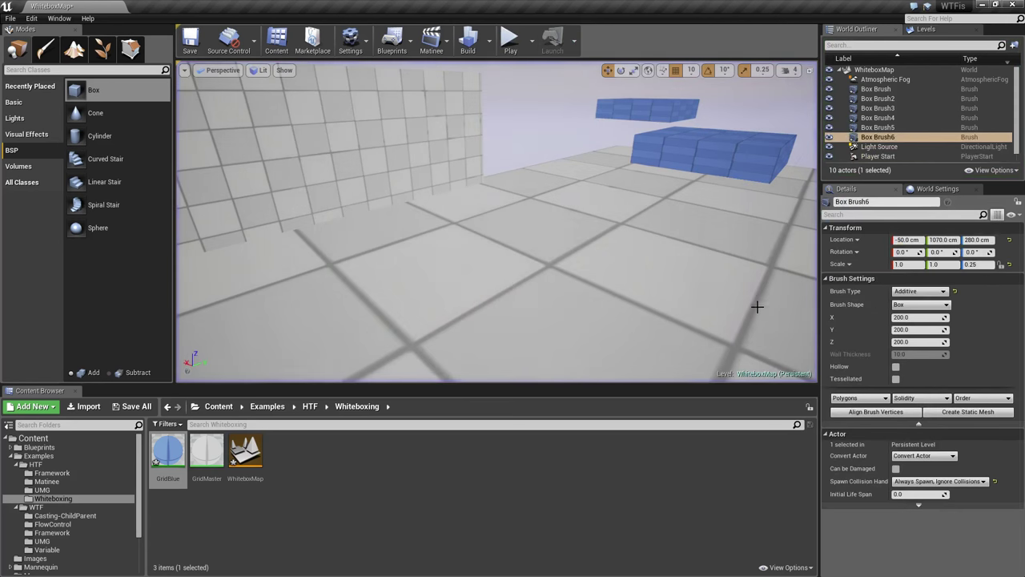
- Examine the grid tiling on the wall surface of Box Brush2 against the surrounding floor
{"action": "mouse_move", "coordinate": [625, 285]}
{"action": "right_mouse_down"}
{"action": "mouse_move", "coordinate": [560, 277]}
{"action": "mouse_move", "coordinate": [721, 286]}
{"action": "mouse_move", "coordinate": [593, 273]}
{"action": "mouse_move", "coordinate": [655, 288]}
{"action": "right_mouse_up"}
{"action": "key", "text": "s"}
{"action": "left_click", "coordinate": [638, 280]}
{"action": "left_click", "coordinate": [684, 261]}
{"action": "key", "text": "s"}
{"action": "key", "text": "a"}
{"action": "left_click", "coordinate": [483, 170]}
{"action": "right_click_drag", "start_coordinate": [543, 274], "coordinate": [517, 261]}
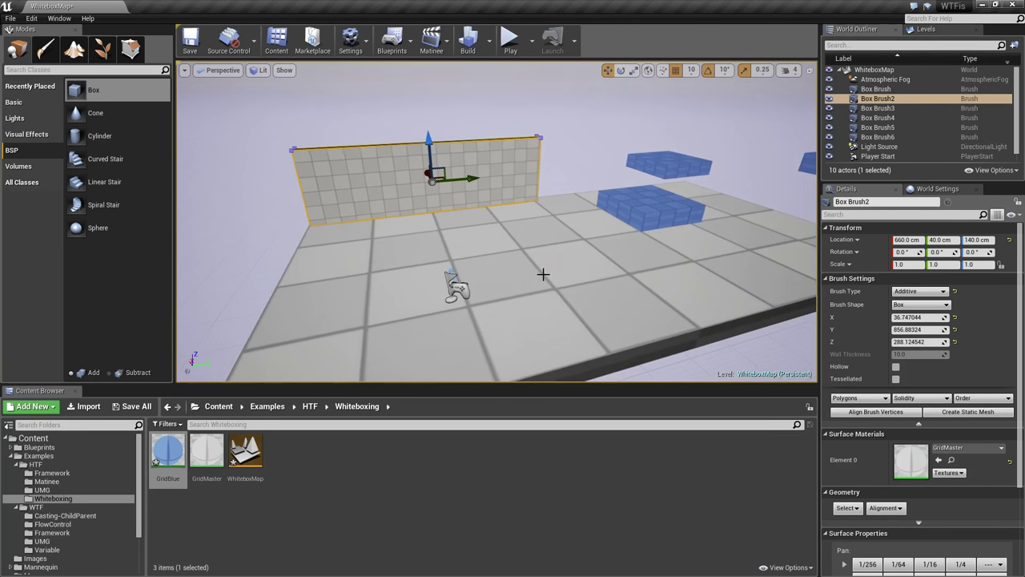
{"action": "left_click", "coordinate": [543, 274]}
{"action": "left_click", "coordinate": [466, 177]}
{"action": "key", "text": "f"}
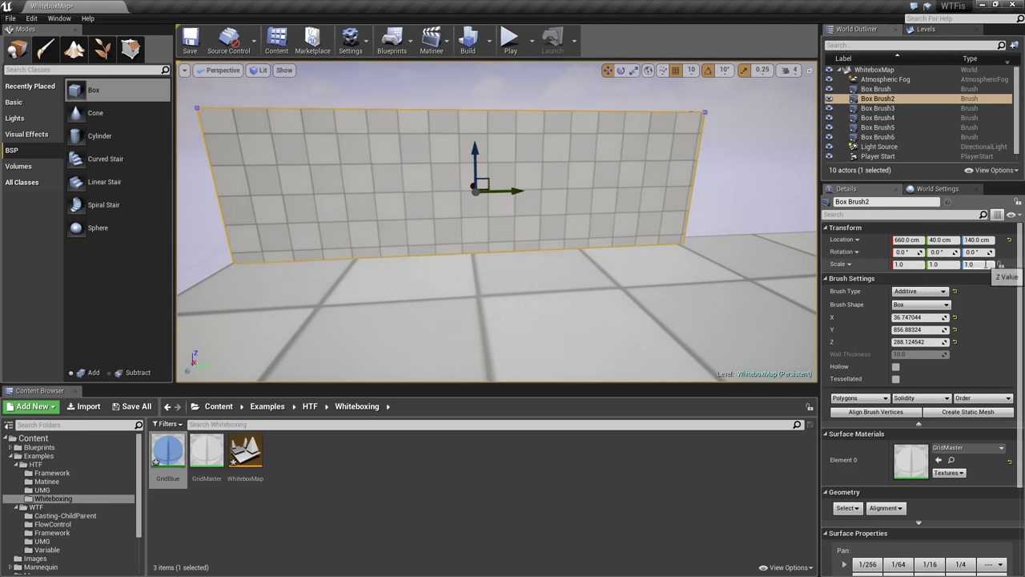
- Select the top surface of the floor's Box Brush beside the wall and apply GridBlue to it
{"action": "left_click", "coordinate": [585, 324]}
{"action": "key", "text": "f"}
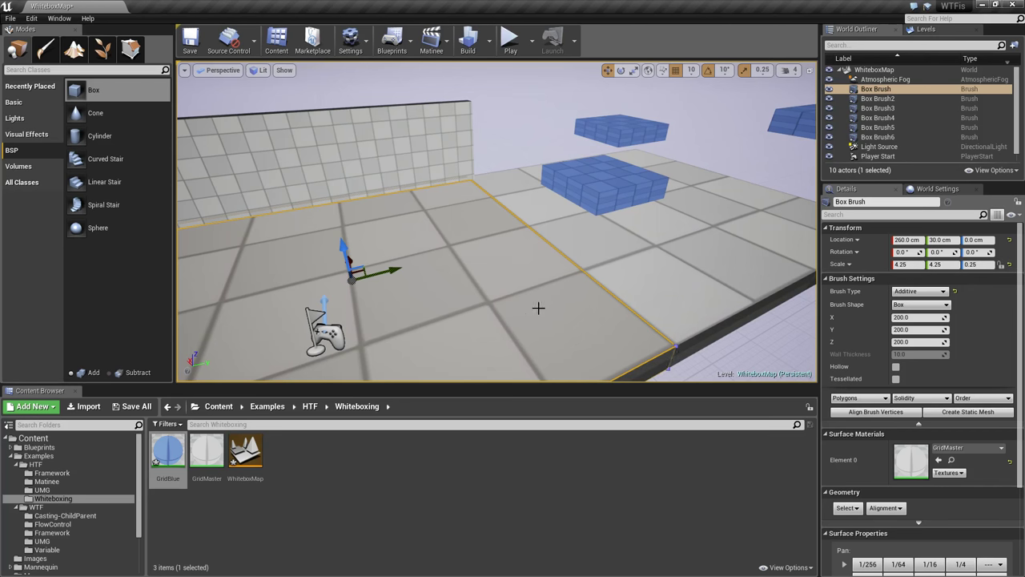
{"action": "right_click_drag", "start_coordinate": [538, 308], "coordinate": [517, 286]}
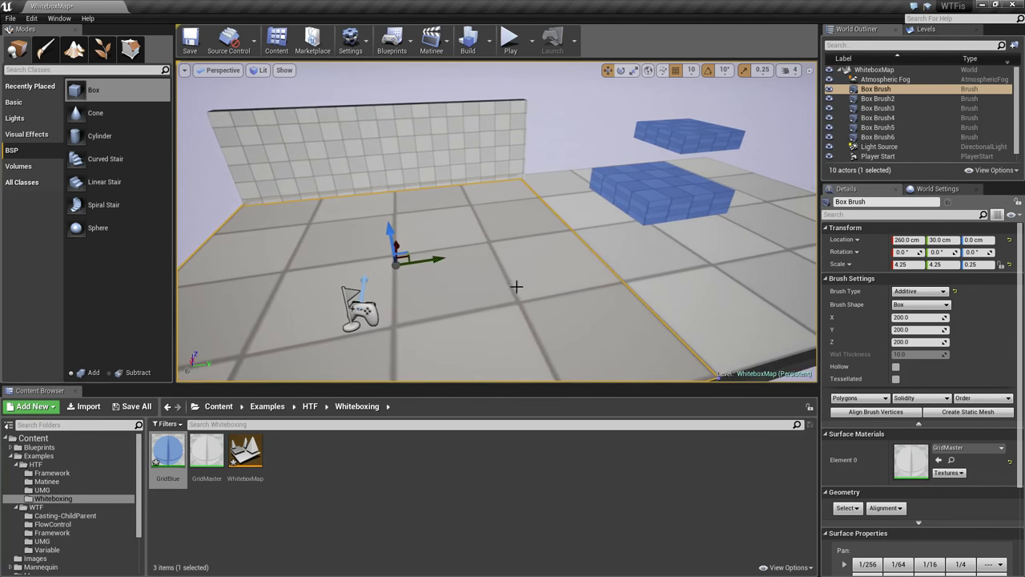
{"action": "key", "text": "ctrl+z"}
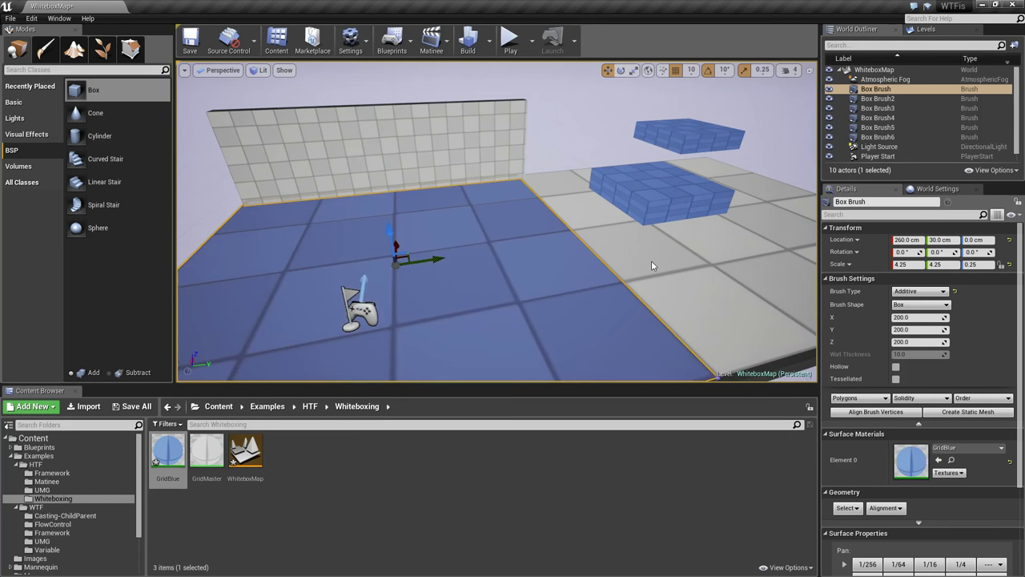
{"action": "right_click_drag", "start_coordinate": [644, 257], "coordinate": [553, 298]}
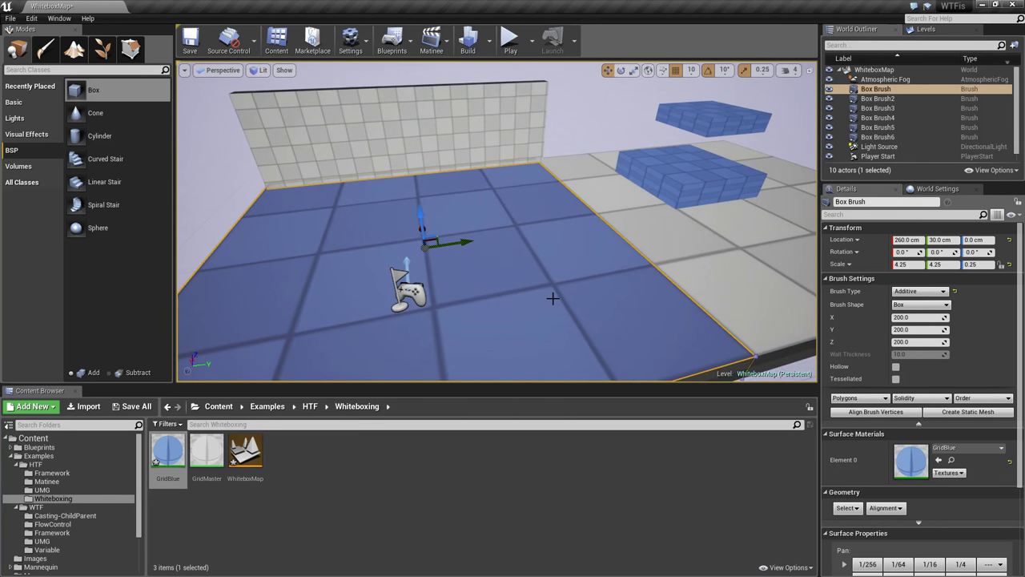
- Try adding a Box brush beside the floor with no material selected in the Content Browser, and delete it
{"action": "right_click_drag", "start_coordinate": [539, 350], "coordinate": [463, 283]}
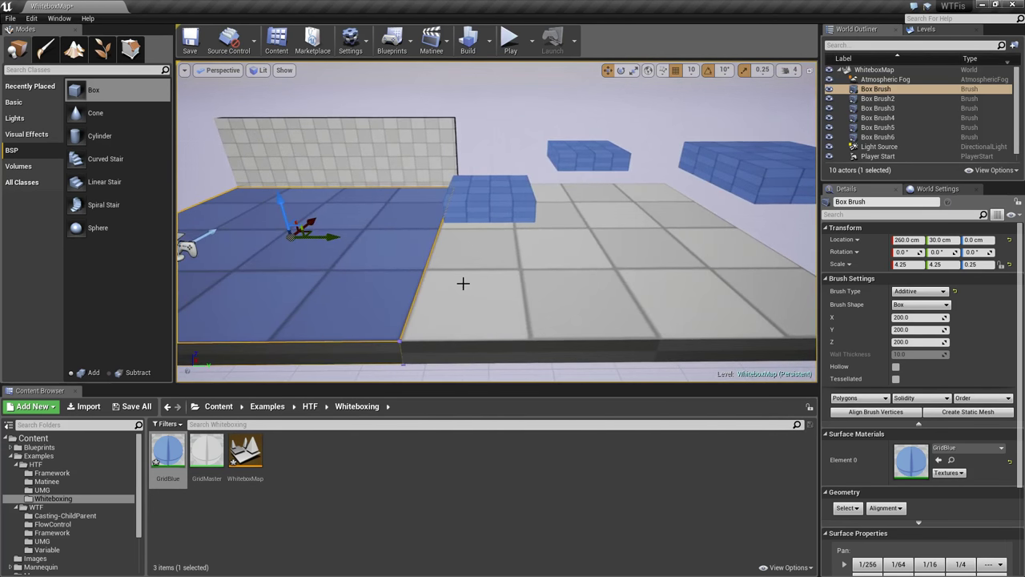
{"action": "left_click", "coordinate": [207, 458]}
{"action": "left_click", "coordinate": [170, 458]}
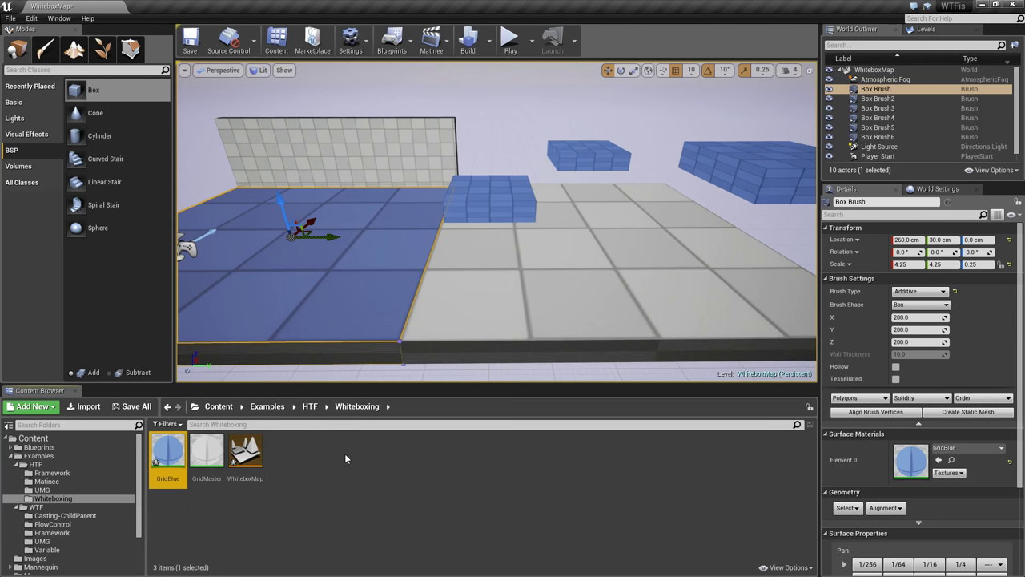
{"action": "right_click_drag", "start_coordinate": [568, 258], "coordinate": [316, 451]}
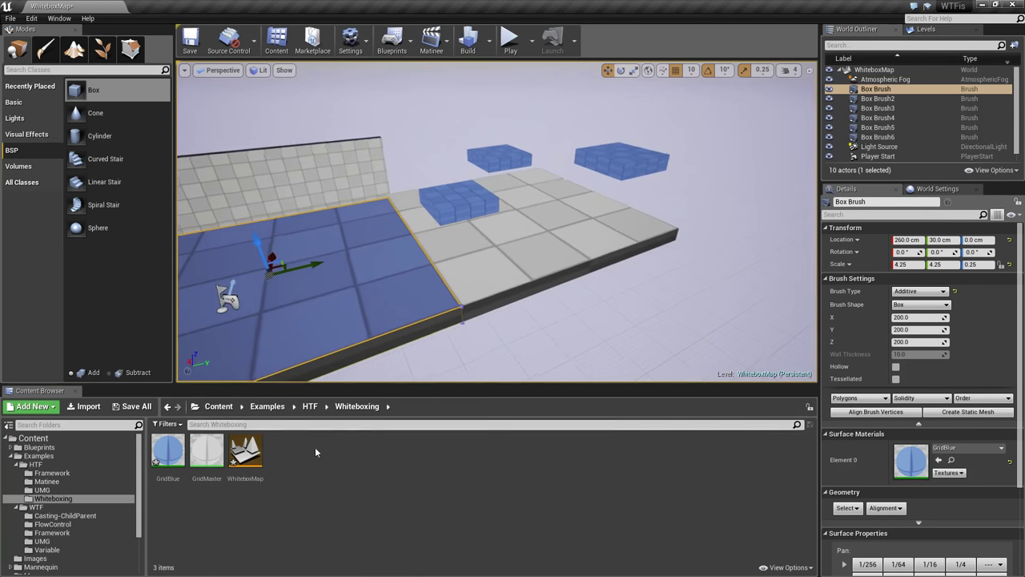
{"action": "right_click_drag", "start_coordinate": [531, 286], "coordinate": [609, 286]}
{"action": "mouse_move", "coordinate": [90, 90]}
{"action": "left_mouse_down"}
{"action": "mouse_move", "coordinate": [154, 135]}
{"action": "mouse_move", "coordinate": [504, 261]}
{"action": "left_mouse_up"}
{"action": "right_click_drag", "start_coordinate": [679, 286], "coordinate": [671, 279]}
{"action": "key", "text": "Delete"}
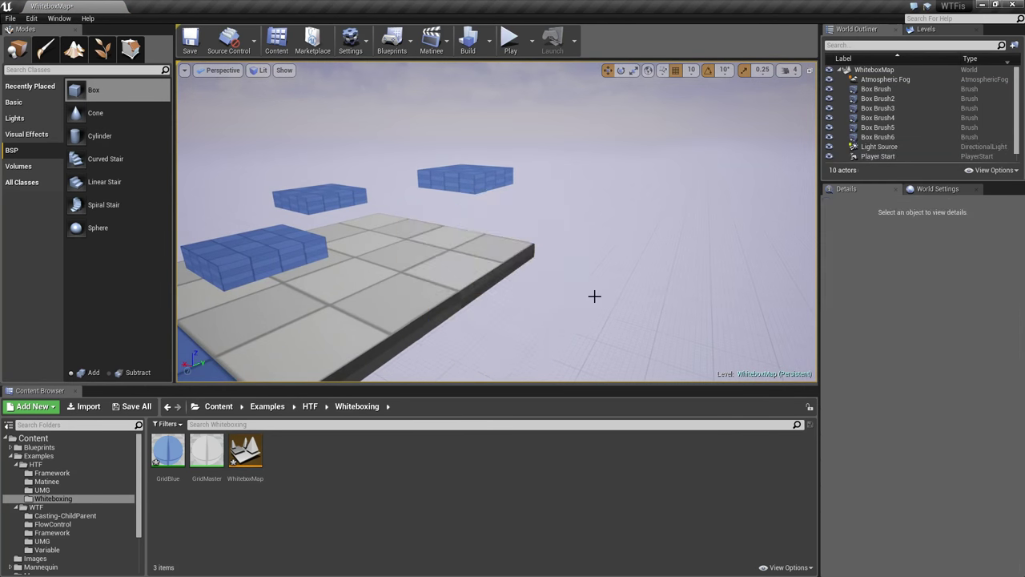
- Try adding a Box brush beside the floor with GridBlue selected in the Content Browser, and delete it
{"action": "left_click", "coordinate": [170, 452]}
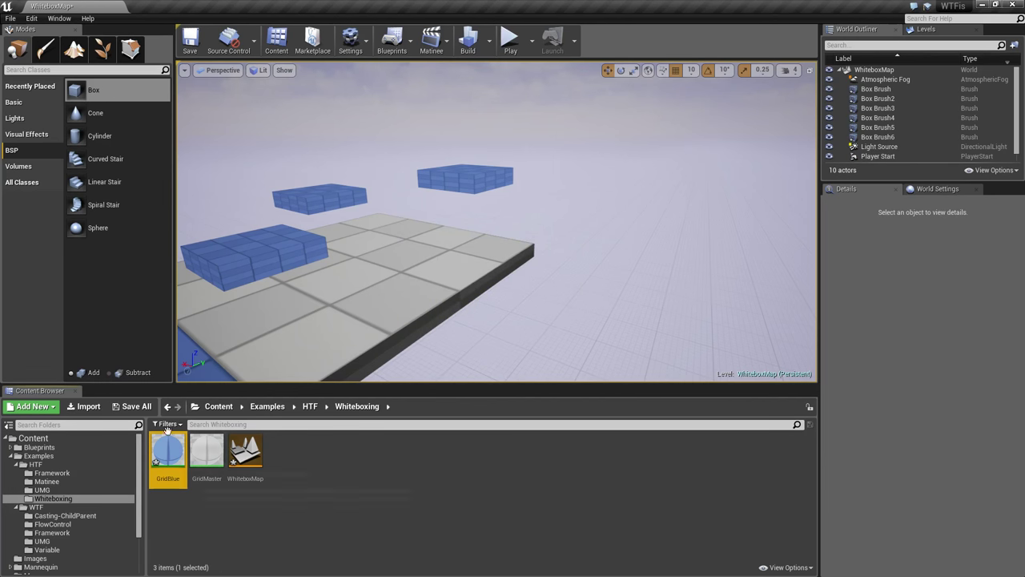
{"action": "mouse_move", "coordinate": [94, 90]}
{"action": "left_mouse_down"}
{"action": "mouse_move", "coordinate": [521, 256]}
{"action": "mouse_move", "coordinate": [519, 297]}
{"action": "left_mouse_up"}
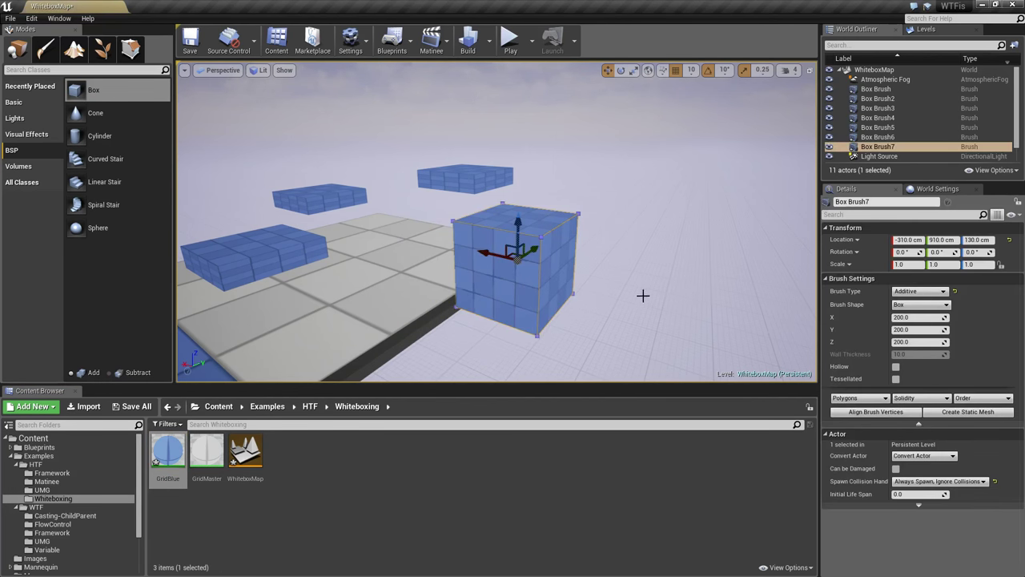
{"action": "mouse_move", "coordinate": [650, 280]}
{"action": "left_mouse_down", "text": "alt"}
{"action": "mouse_move", "coordinate": [480, 276]}
{"action": "mouse_move", "coordinate": [652, 280]}
{"action": "left_mouse_up", "text": "alt"}
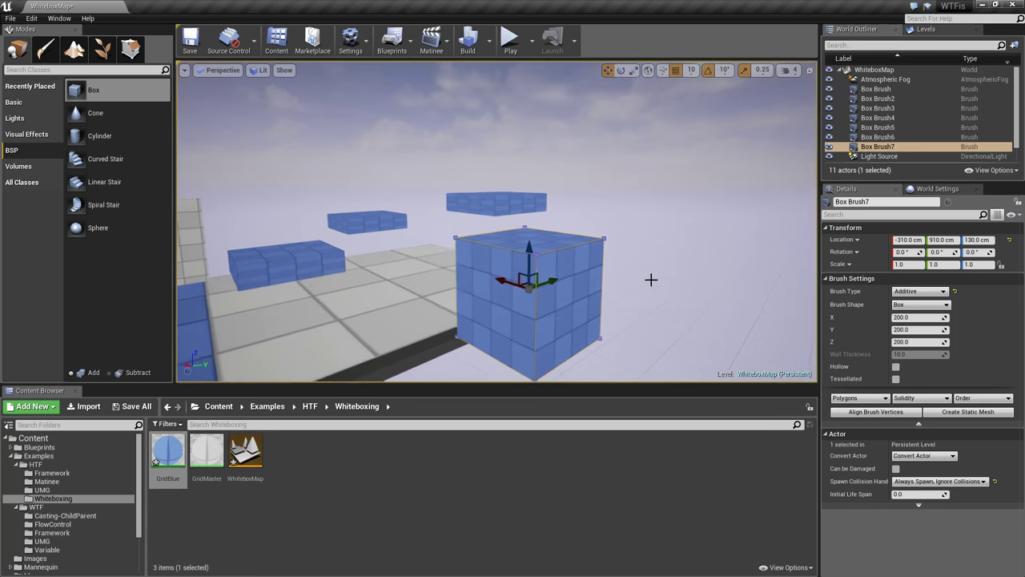
{"action": "key", "text": "Delete"}
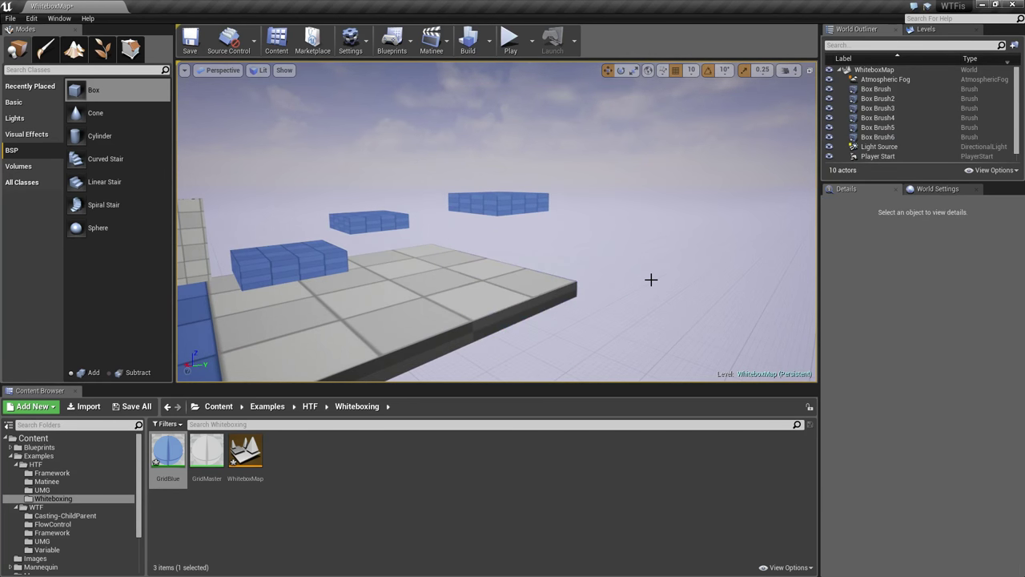
- Select the wall surface of Box Brush2, apply GridBlue to it, and clear the selection
{"action": "right_click_drag", "start_coordinate": [449, 305], "coordinate": [329, 296]}
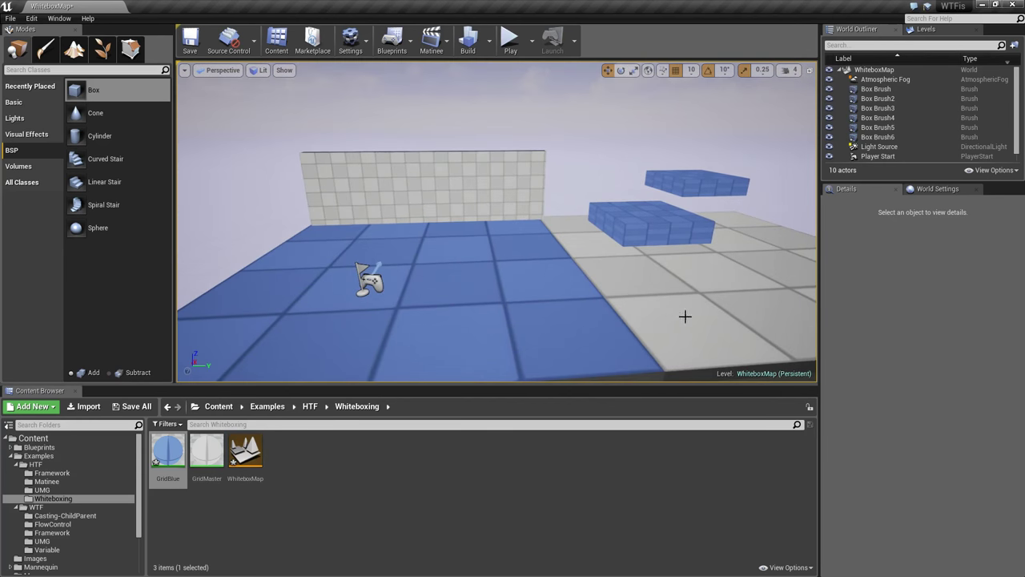
{"action": "mouse_move", "coordinate": [430, 294]}
{"action": "right_mouse_down"}
{"action": "mouse_move", "coordinate": [506, 248]}
{"action": "mouse_move", "coordinate": [489, 330]}
{"action": "mouse_move", "coordinate": [430, 294]}
{"action": "right_mouse_up"}
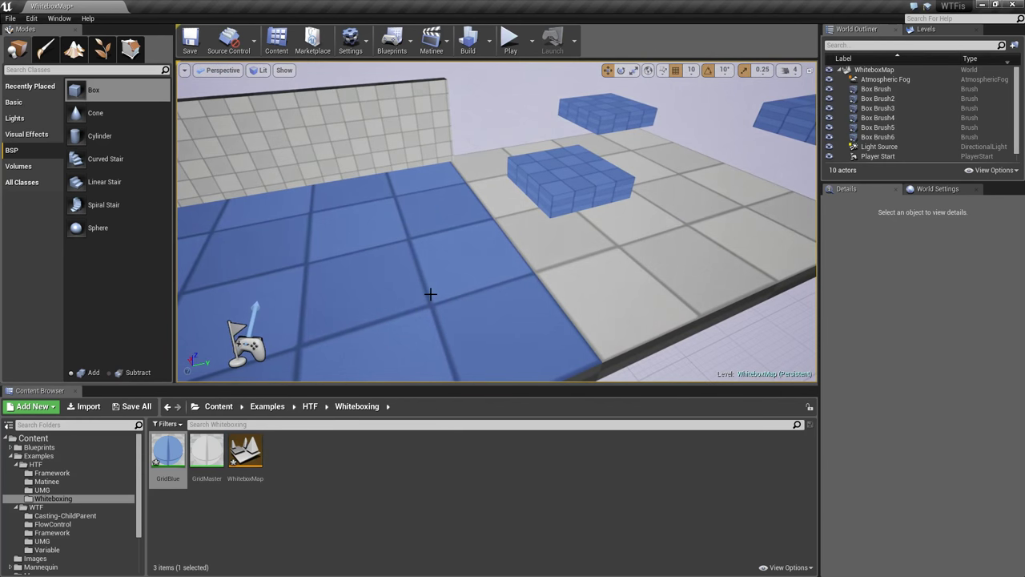
{"action": "left_click", "coordinate": [431, 294]}
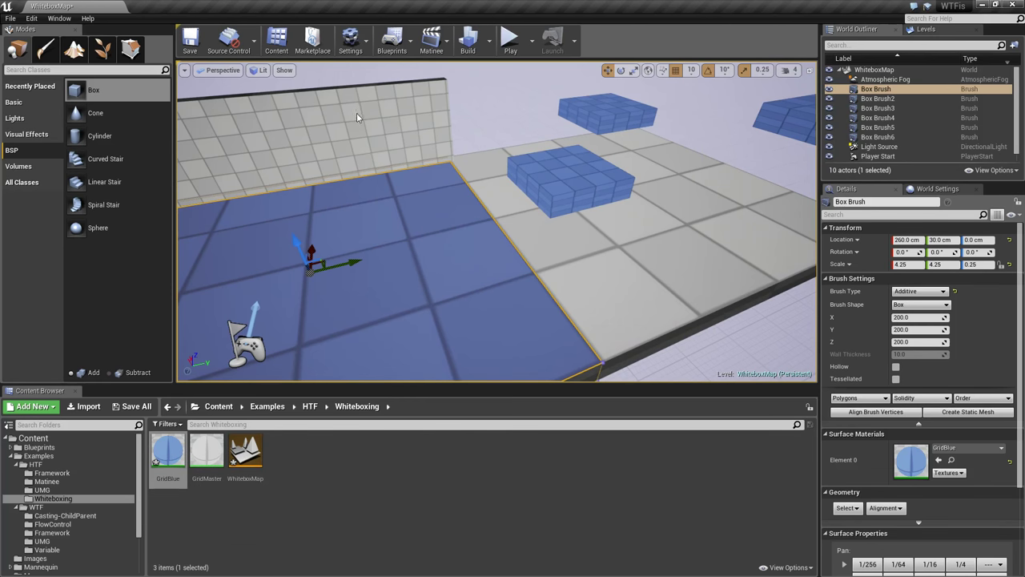
{"action": "key", "text": "Escape"}
{"action": "left_click", "coordinate": [389, 130]}
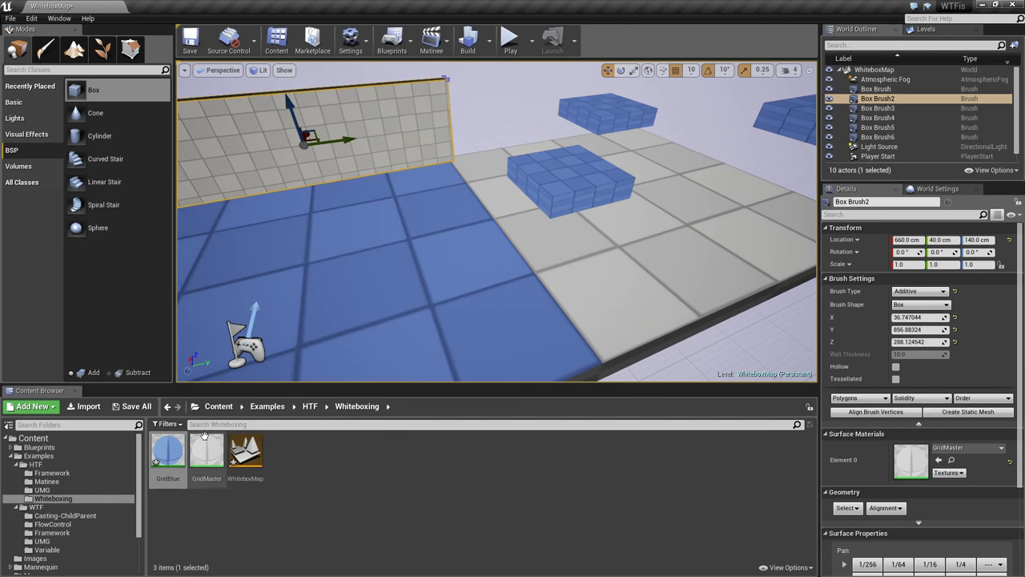
{"action": "left_click_drag", "start_coordinate": [280, 142], "coordinate": [280, 143]}
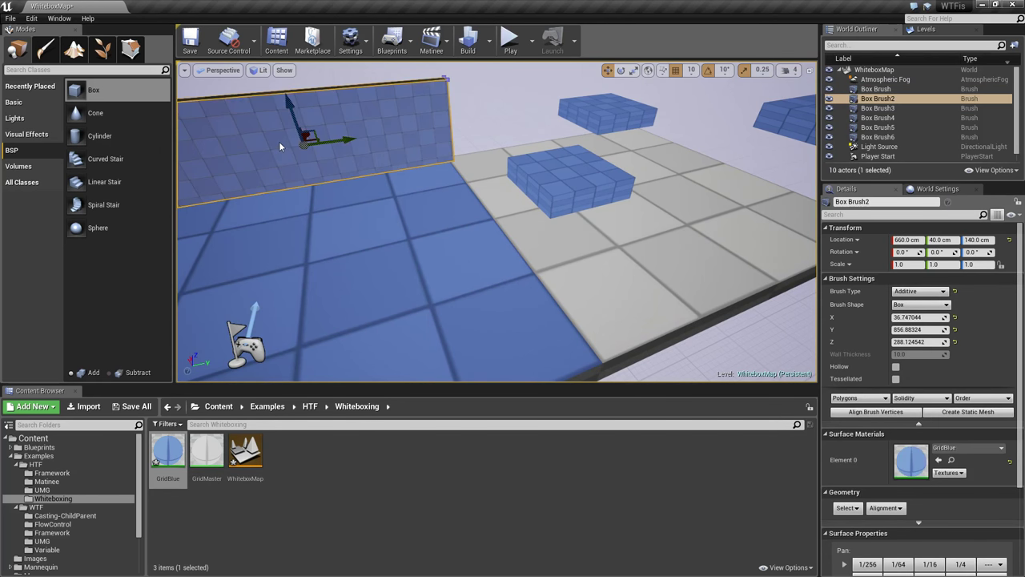
{"action": "key", "text": "Escape"}
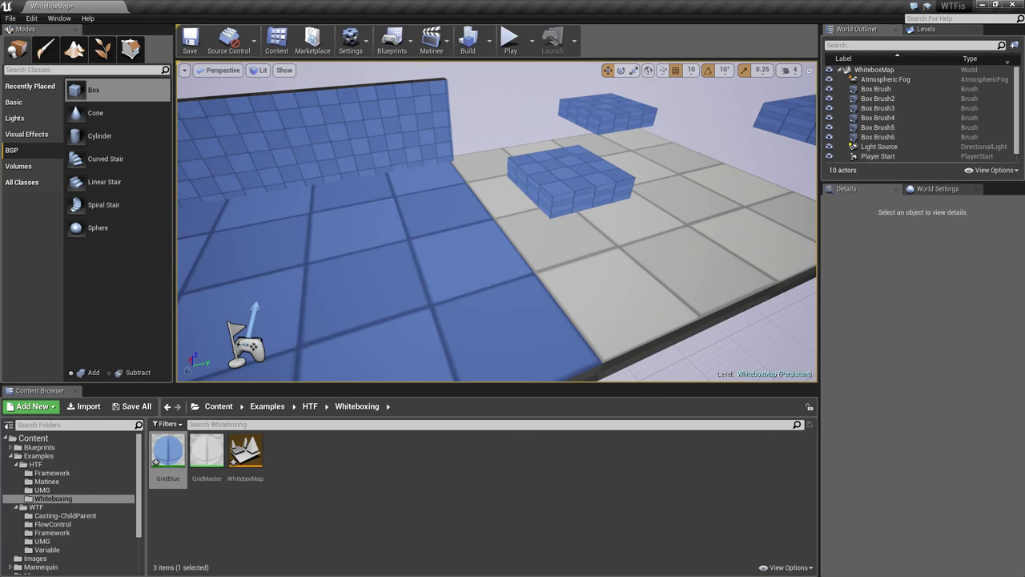
- Apply the selected GridBlue material to the top floor surface of Box Brush3
{"action": "left_click", "coordinate": [686, 244]}
{"action": "left_click", "coordinate": [686, 244], "text": "alt"}
{"action": "mouse_move", "coordinate": [641, 293]}
{"action": "right_mouse_down"}
{"action": "mouse_move", "coordinate": [561, 328]}
{"action": "mouse_move", "coordinate": [640, 293]}
{"action": "right_mouse_up"}
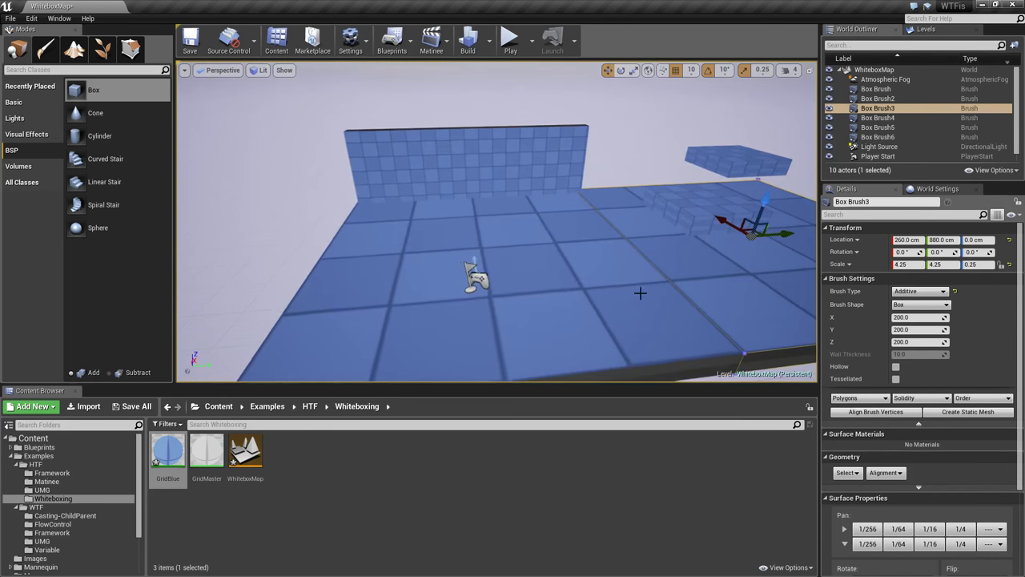
- Apply GridMaster to the top surface of the floor's Box Brush in front of the wall
{"action": "left_click", "coordinate": [655, 286]}
{"action": "mouse_move", "coordinate": [207, 451]}
{"action": "left_mouse_down"}
{"action": "mouse_move", "coordinate": [591, 339]}
{"action": "mouse_move", "coordinate": [603, 317]}
{"action": "left_mouse_up"}
{"action": "left_click", "coordinate": [701, 296]}
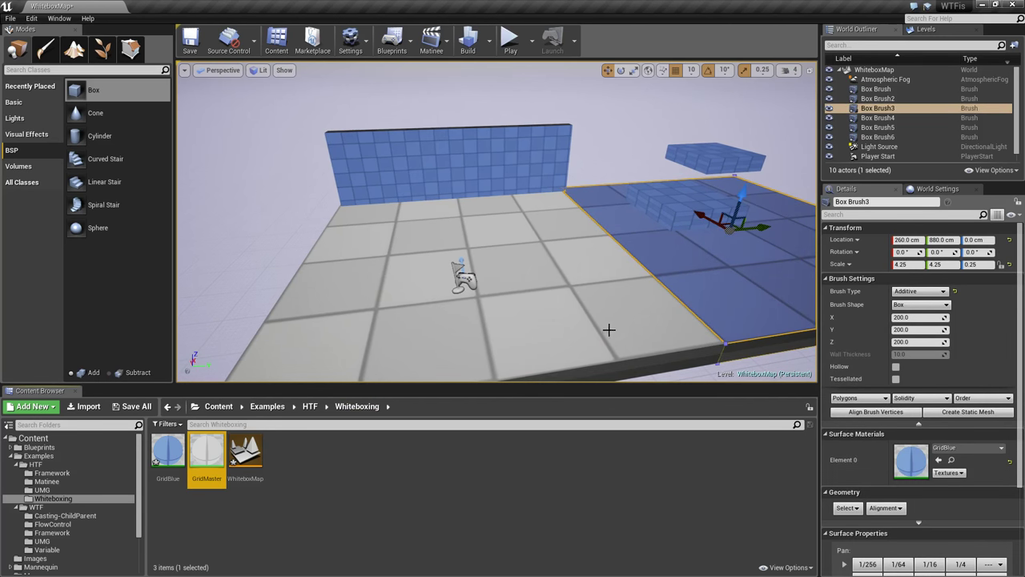
- Extend the selection from Box Brush3's top surface with Select All Adjacent Surfaces
{"action": "left_click", "coordinate": [609, 314]}
{"action": "right_click_drag", "start_coordinate": [608, 314], "coordinate": [646, 297]}
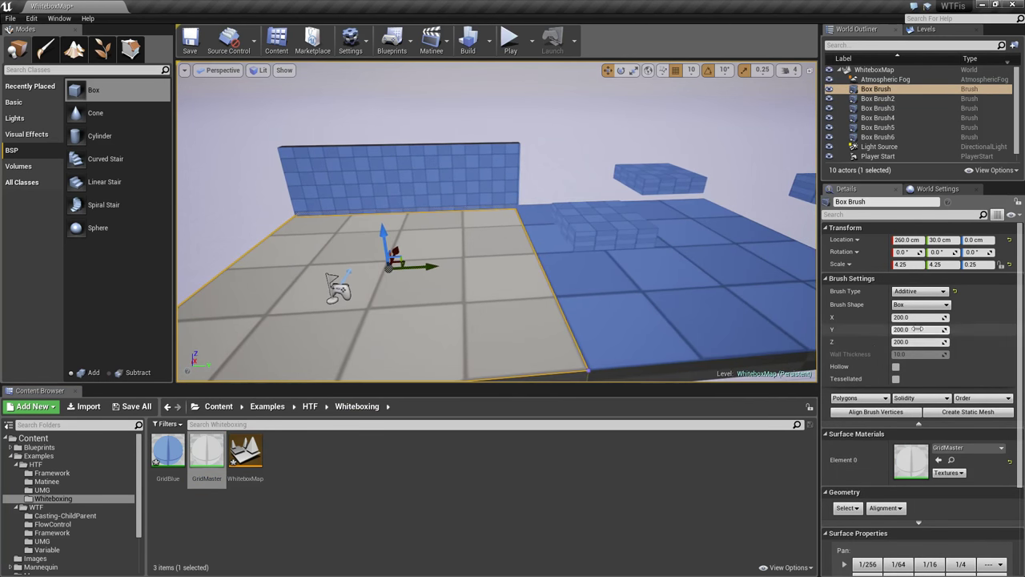
{"action": "scroll", "coordinate": [861, 492], "scroll_direction": "down", "scroll_amount": 3}
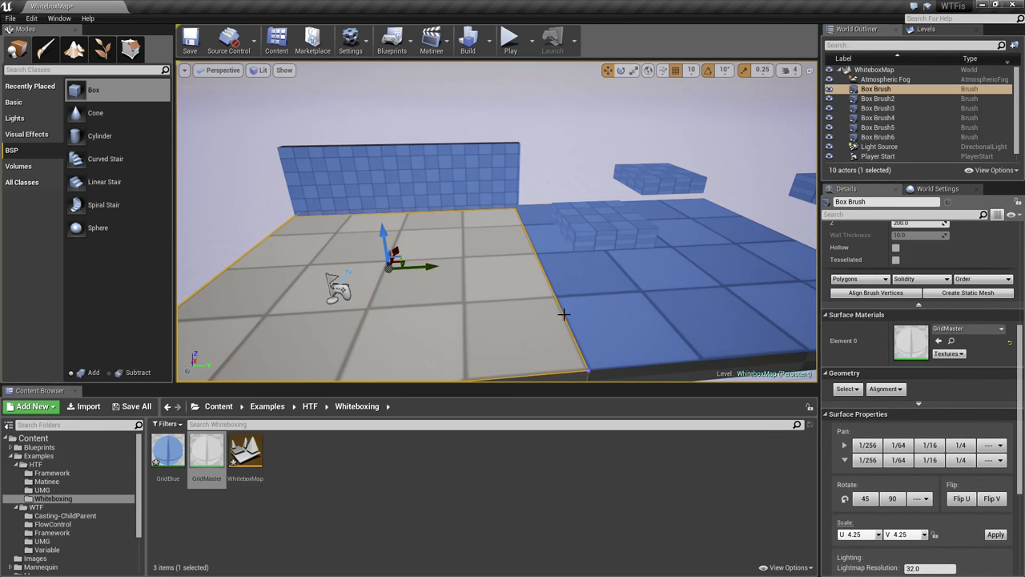
{"action": "left_click", "coordinate": [847, 388]}
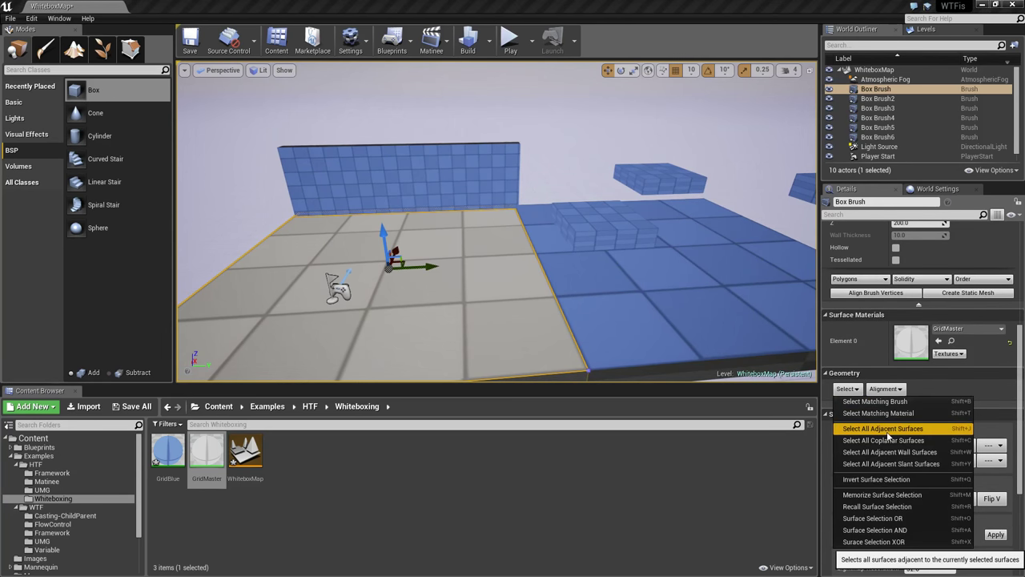
{"action": "left_click", "coordinate": [666, 262]}
{"action": "mouse_move", "coordinate": [666, 262]}
{"action": "right_mouse_down"}
{"action": "mouse_move", "coordinate": [677, 273]}
{"action": "mouse_move", "coordinate": [665, 262]}
{"action": "right_mouse_up"}
{"action": "left_click", "coordinate": [847, 389]}
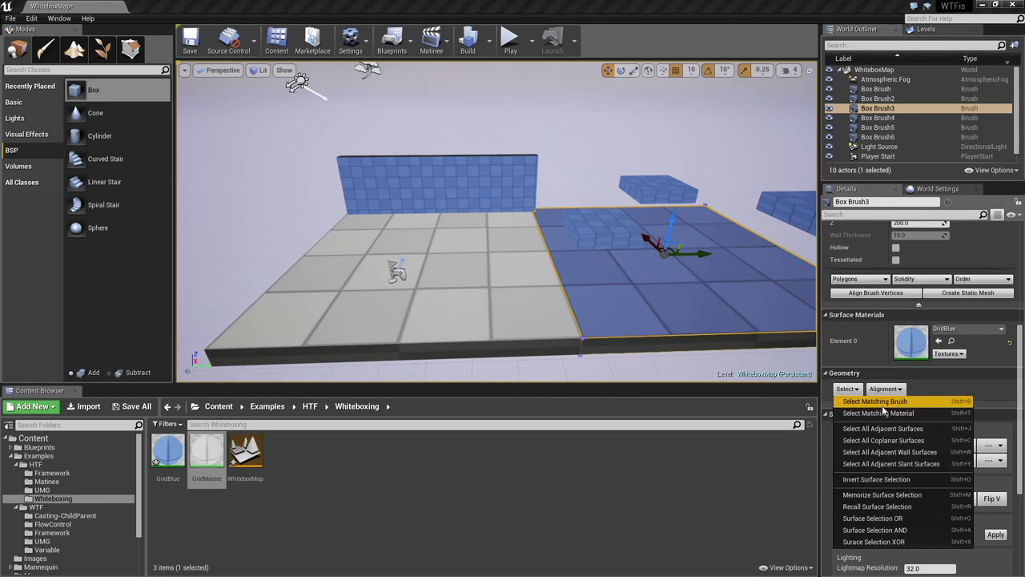
{"action": "left_click", "coordinate": [891, 428]}
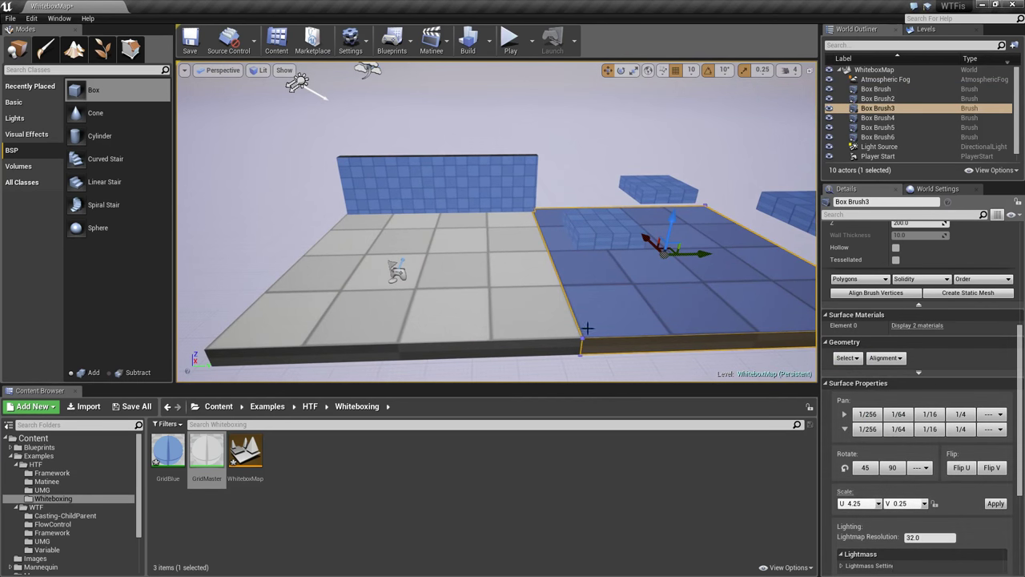
- Select all surfaces coplanar with Box Brush3's top and replace their GridBlue material with GridMaster
{"action": "left_click", "coordinate": [625, 291]}
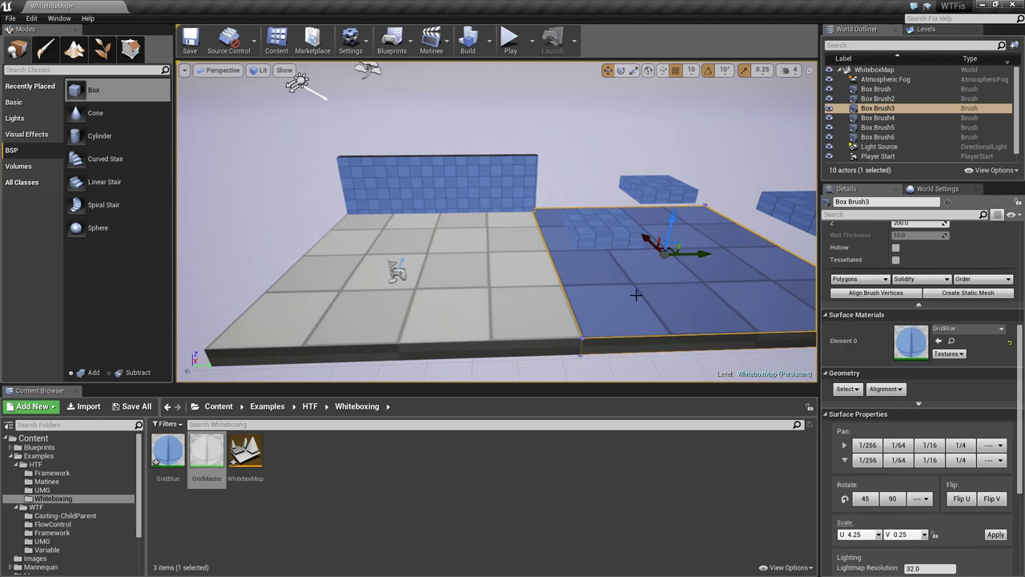
{"action": "left_click", "coordinate": [847, 389]}
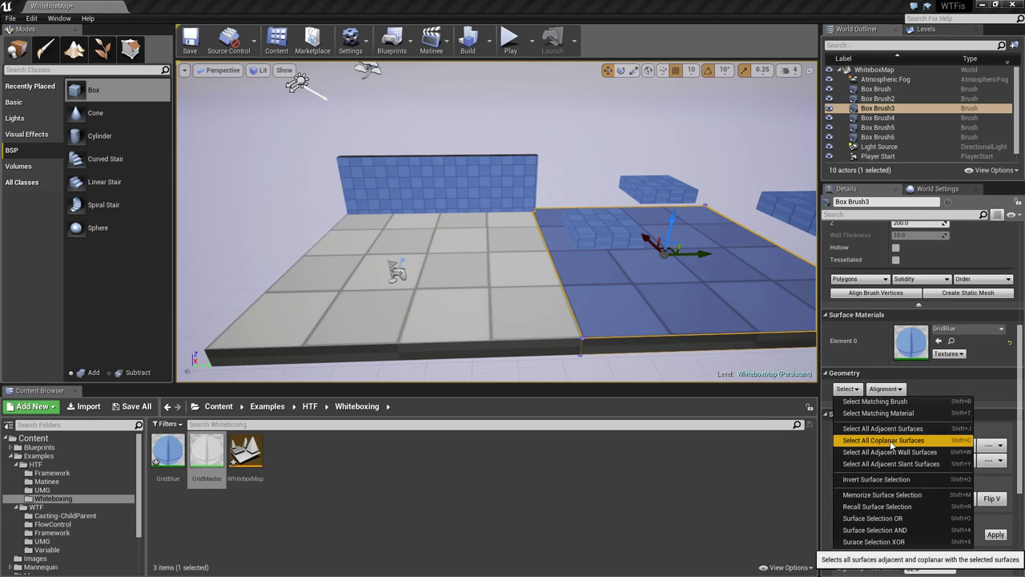
{"action": "left_click", "coordinate": [890, 445]}
{"action": "key", "text": "f"}
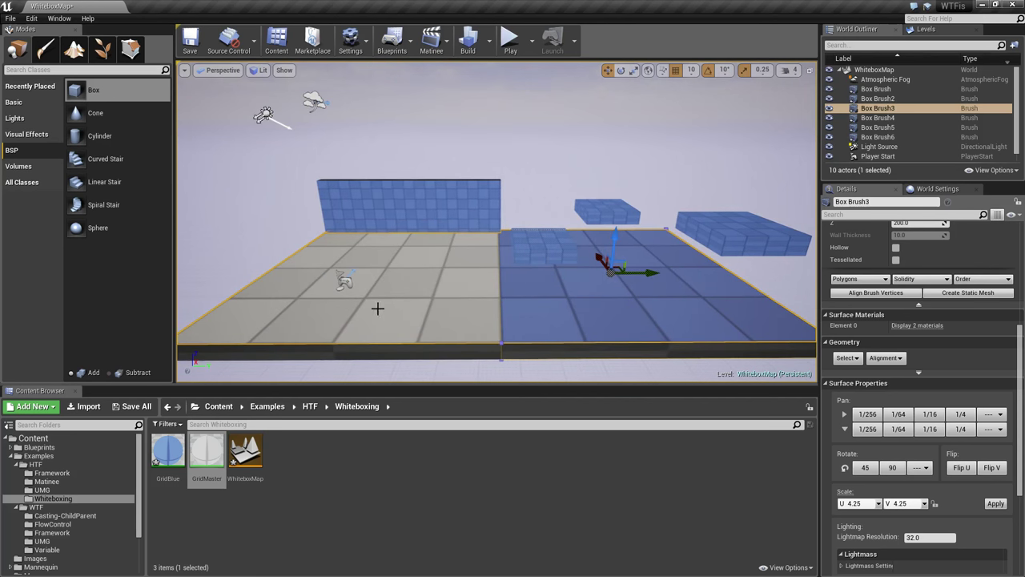
{"action": "left_click", "coordinate": [913, 325]}
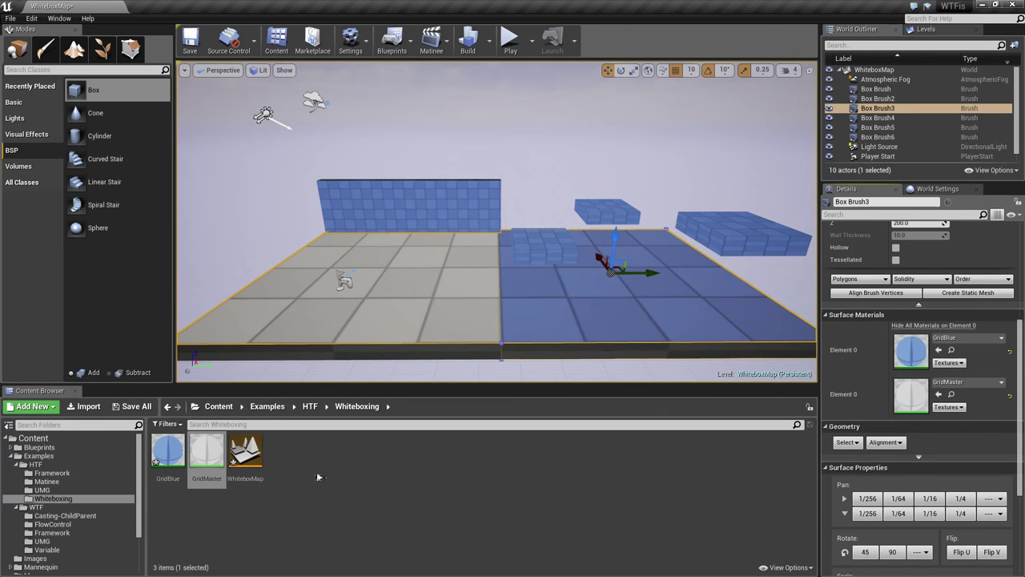
{"action": "left_click_drag", "start_coordinate": [207, 451], "coordinate": [923, 355]}
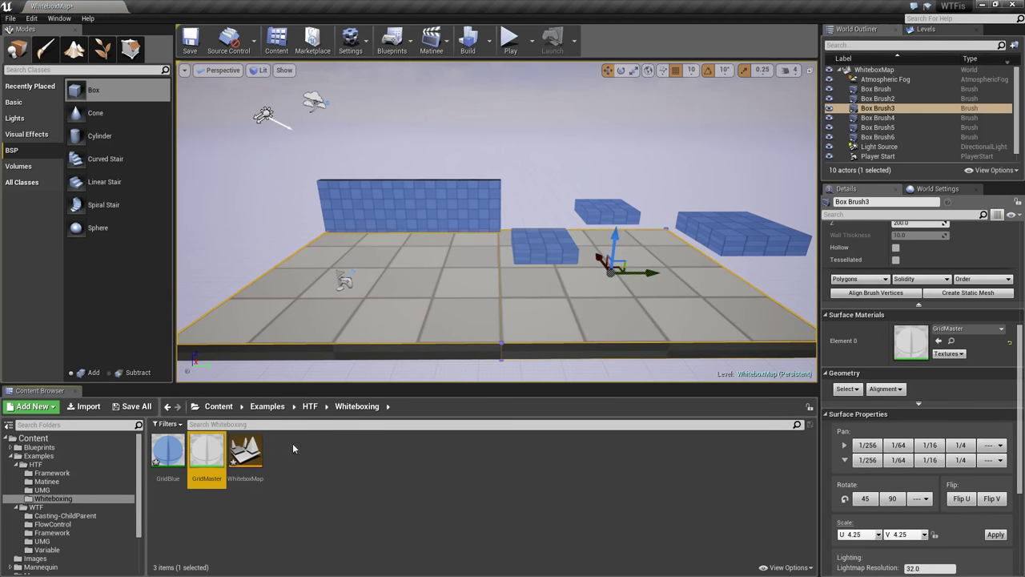
{"action": "left_click_drag", "start_coordinate": [207, 451], "coordinate": [925, 342]}
- Select the wall surface of Box Brush2 and assign GridMaster as its surface material
{"action": "left_click", "coordinate": [430, 211]}
{"action": "left_click_drag", "start_coordinate": [210, 455], "coordinate": [913, 341]}
{"action": "mouse_move", "coordinate": [614, 310]}
{"action": "right_mouse_down"}
{"action": "mouse_move", "coordinate": [593, 313]}
{"action": "mouse_move", "coordinate": [596, 296]}
{"action": "mouse_move", "coordinate": [633, 336]}
{"action": "mouse_move", "coordinate": [598, 298]}
{"action": "mouse_move", "coordinate": [602, 311]}
{"action": "right_mouse_up"}
{"action": "left_click", "coordinate": [614, 312]}
- Select the top surface of the floor's Box Brush and examine its surface scale settings
{"action": "left_click", "coordinate": [672, 257]}
{"action": "left_click", "coordinate": [594, 287]}
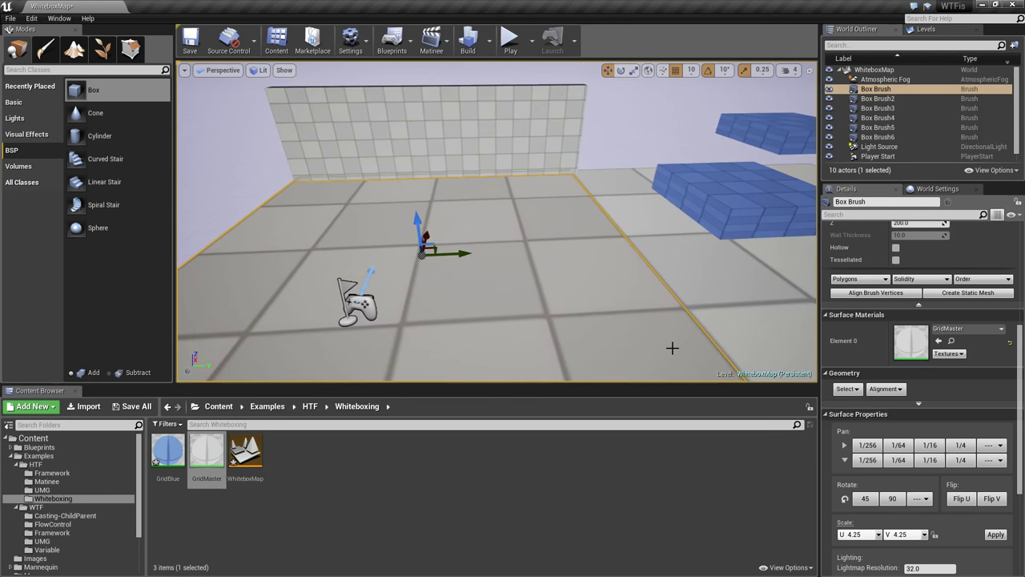
{"action": "scroll", "coordinate": [921, 446], "scroll_direction": "down", "scroll_amount": 5}
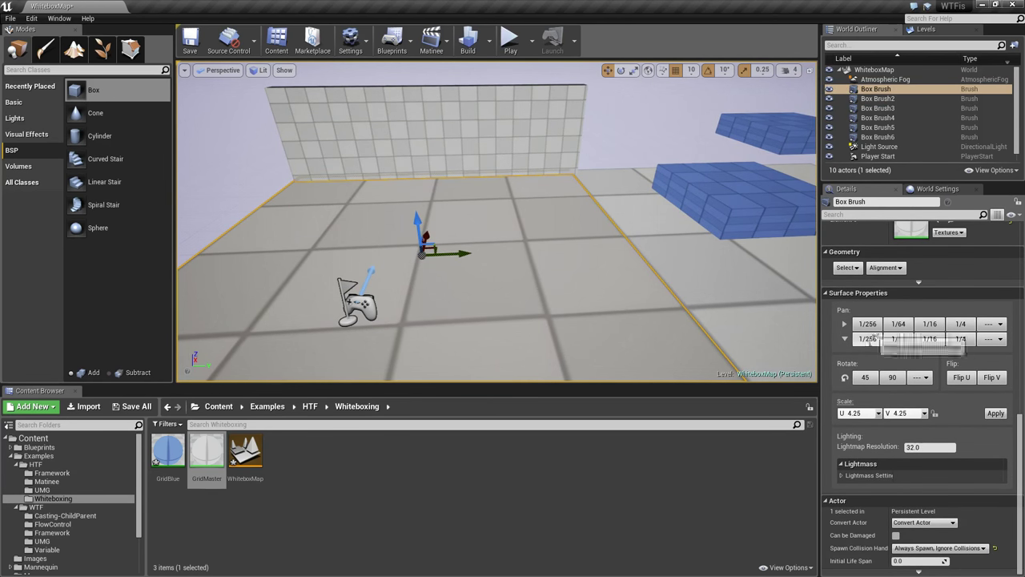
{"action": "left_click", "coordinate": [996, 414]}
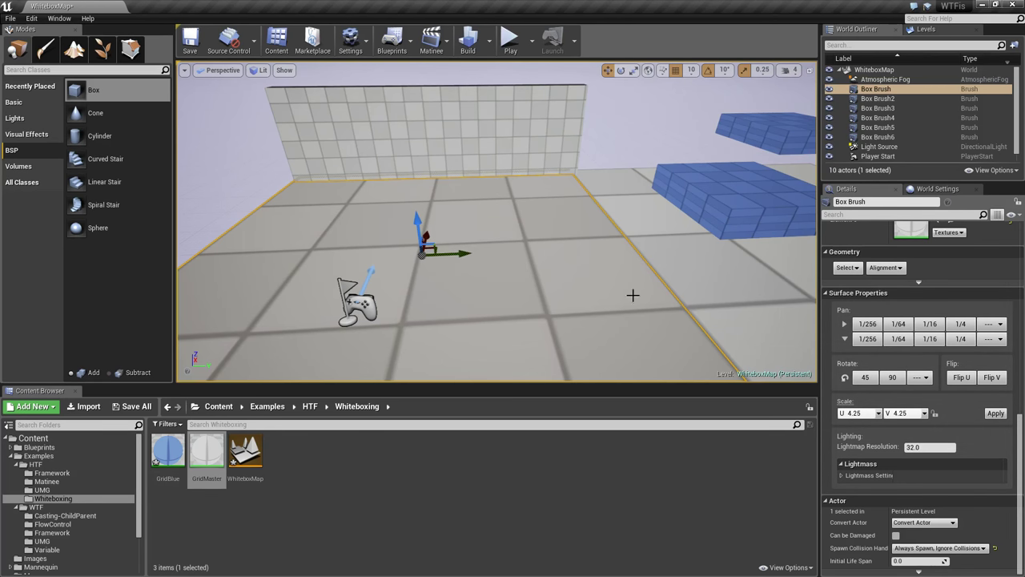
- Use Select All Coplanar Surfaces to select the whole floor top, starting from Box Brush3
{"action": "left_click", "coordinate": [700, 285]}
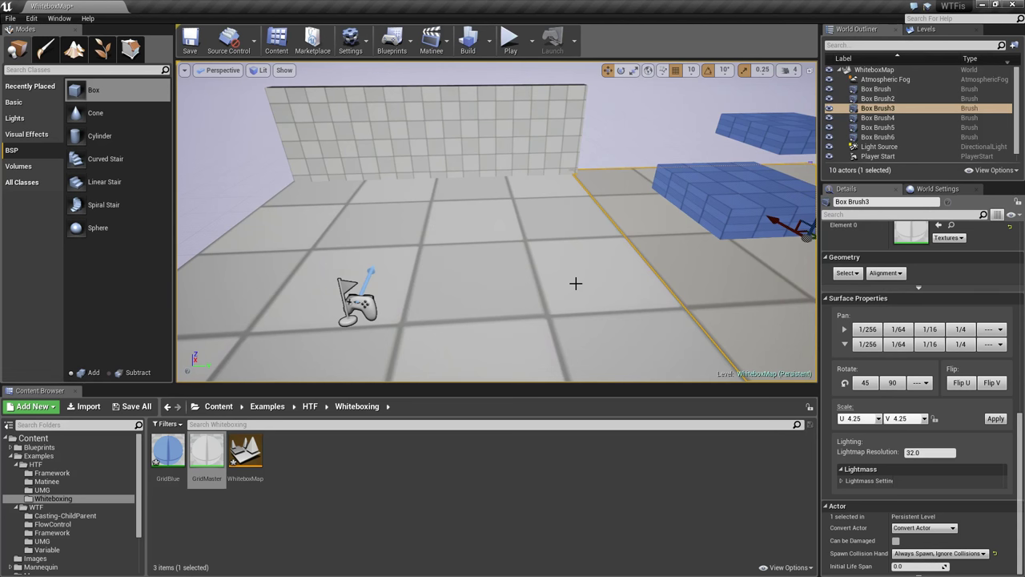
{"action": "left_click", "coordinate": [846, 272]}
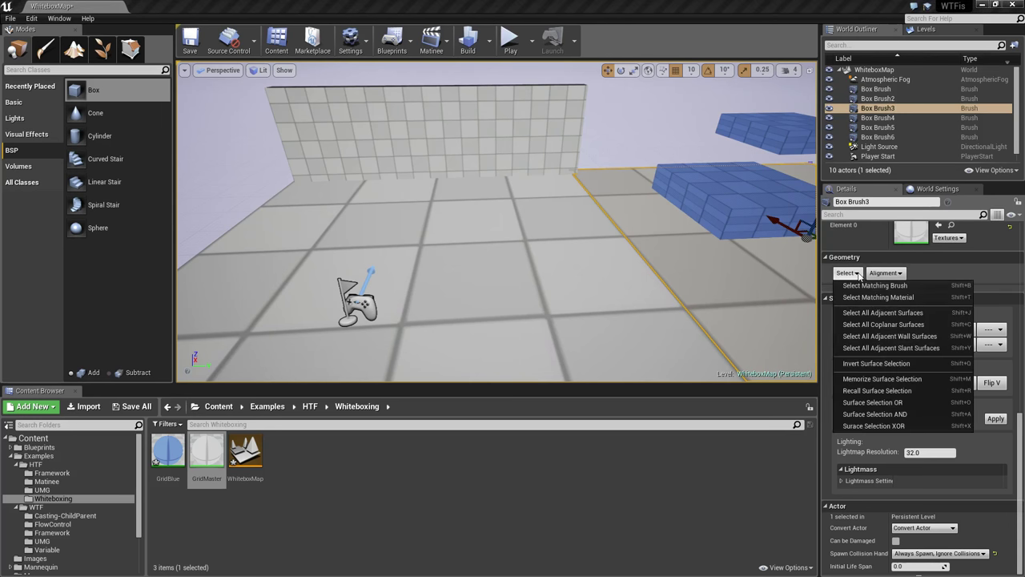
{"action": "left_click", "coordinate": [872, 326]}
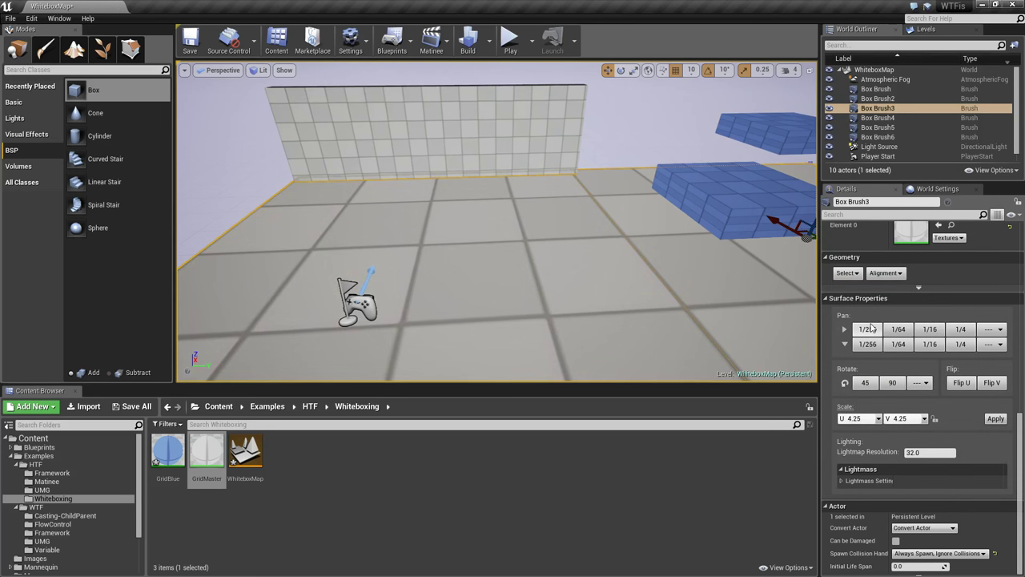
- Select the top surfaces of Box Brush and Box Brush3 and set their surface scale to U 1.0 and V 1.0
{"action": "left_click", "coordinate": [556, 275]}
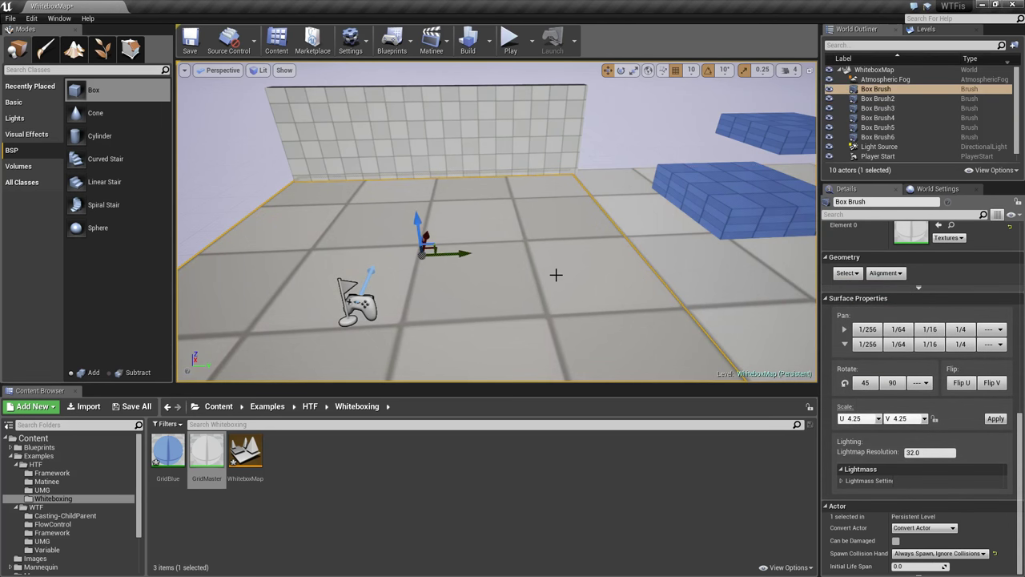
{"action": "left_click", "coordinate": [747, 284], "text": "ctrl"}
{"action": "right_click_drag", "start_coordinate": [462, 256], "coordinate": [462, 232]}
{"action": "right_click_drag", "start_coordinate": [537, 245], "coordinate": [548, 245]}
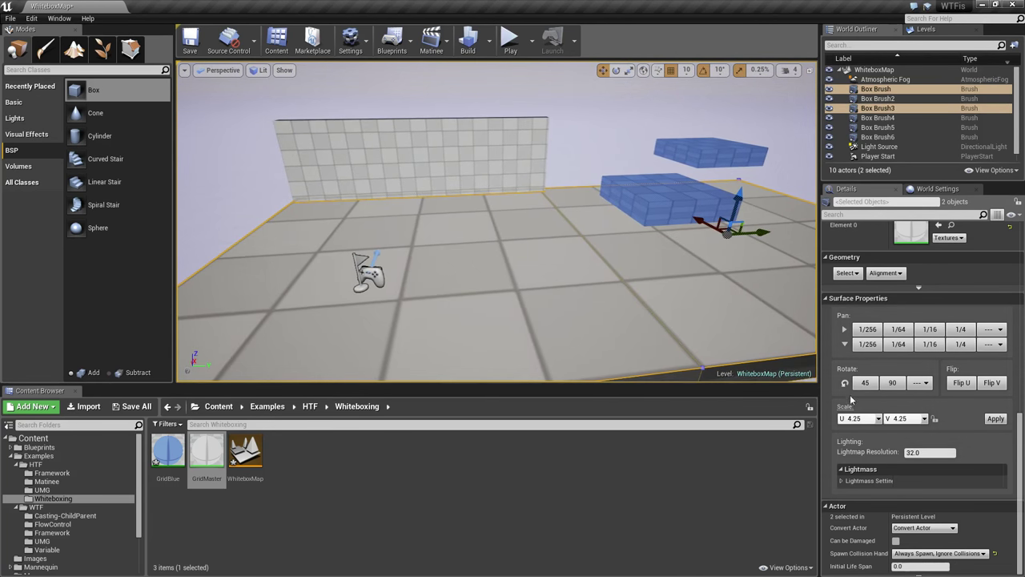
{"action": "left_click", "coordinate": [878, 419]}
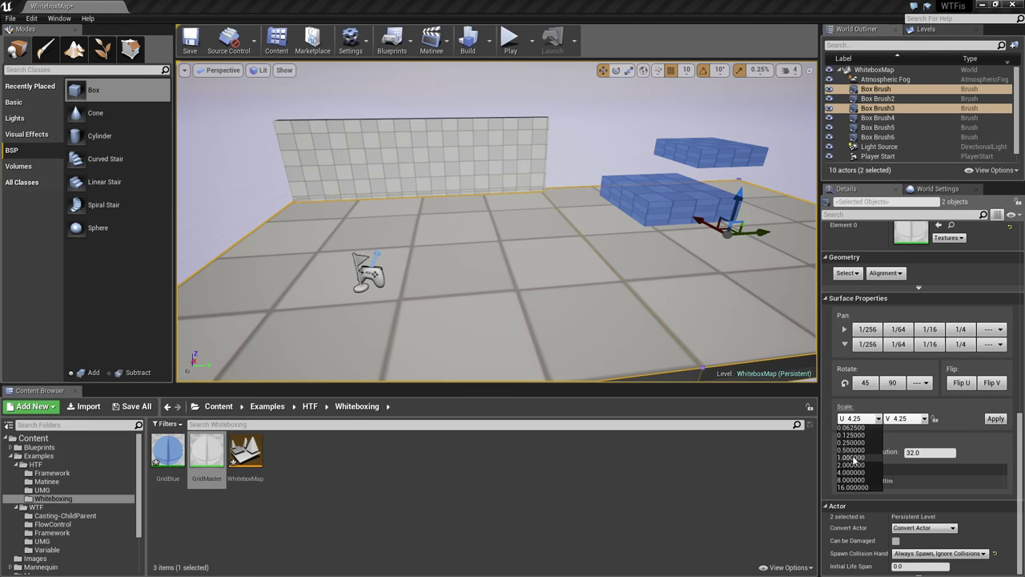
{"action": "left_click", "coordinate": [853, 458]}
{"action": "left_click", "coordinate": [923, 418]}
{"action": "left_click", "coordinate": [901, 457]}
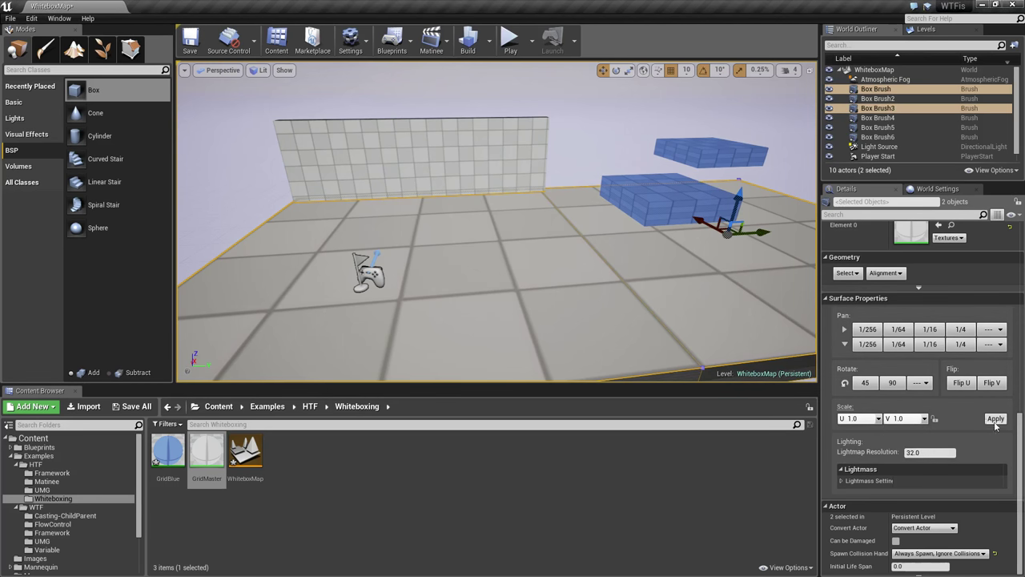
{"action": "left_click", "coordinate": [995, 419]}
{"action": "key", "text": "Escape"}
- Play the level, running and jumping the character across the gridded floor and blue platforms to check the rescaled grid
{"action": "right_click_drag", "start_coordinate": [607, 304], "coordinate": [433, 304]}
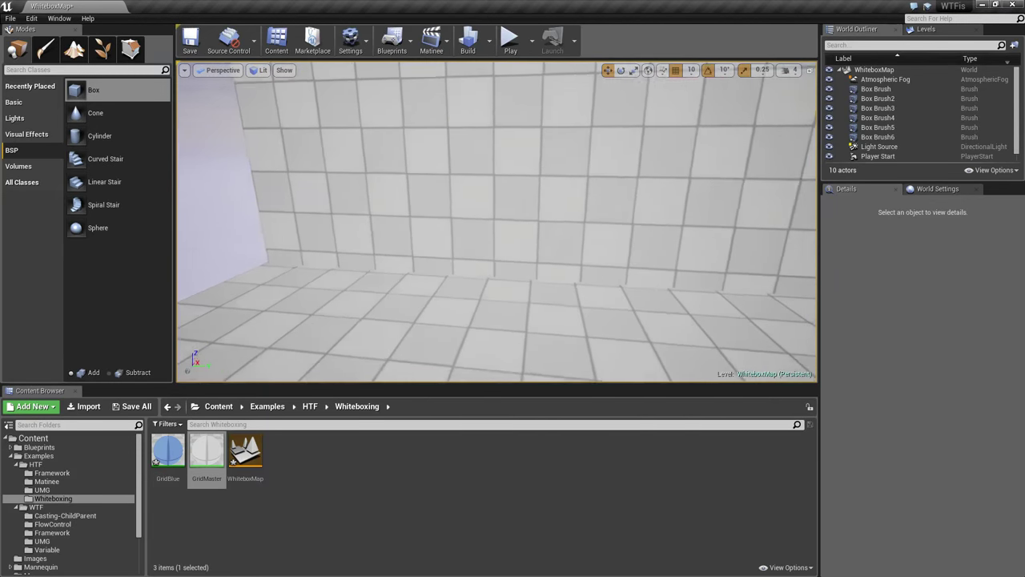
{"action": "right_click_drag", "start_coordinate": [512, 347], "coordinate": [584, 409]}
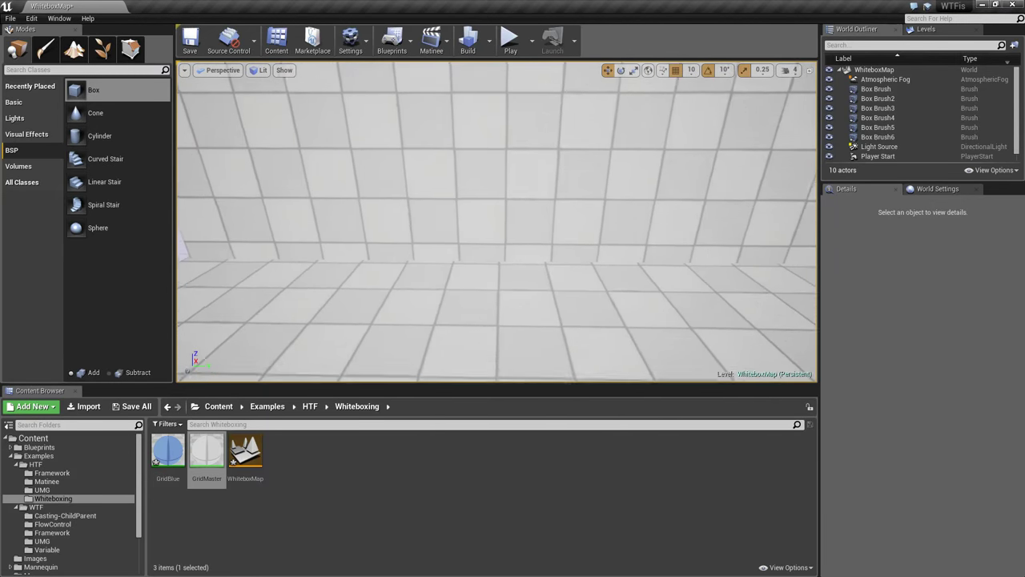
{"action": "right_click_drag", "start_coordinate": [592, 348], "coordinate": [657, 355]}
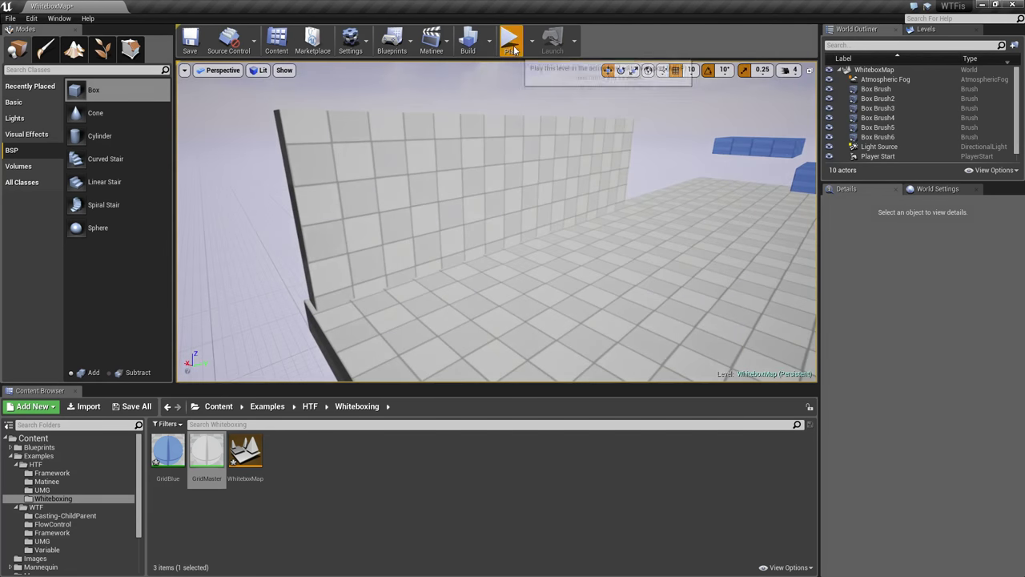
{"action": "left_click", "coordinate": [510, 43]}
{"action": "left_click", "coordinate": [496, 221]}
{"action": "key", "text": "w"}
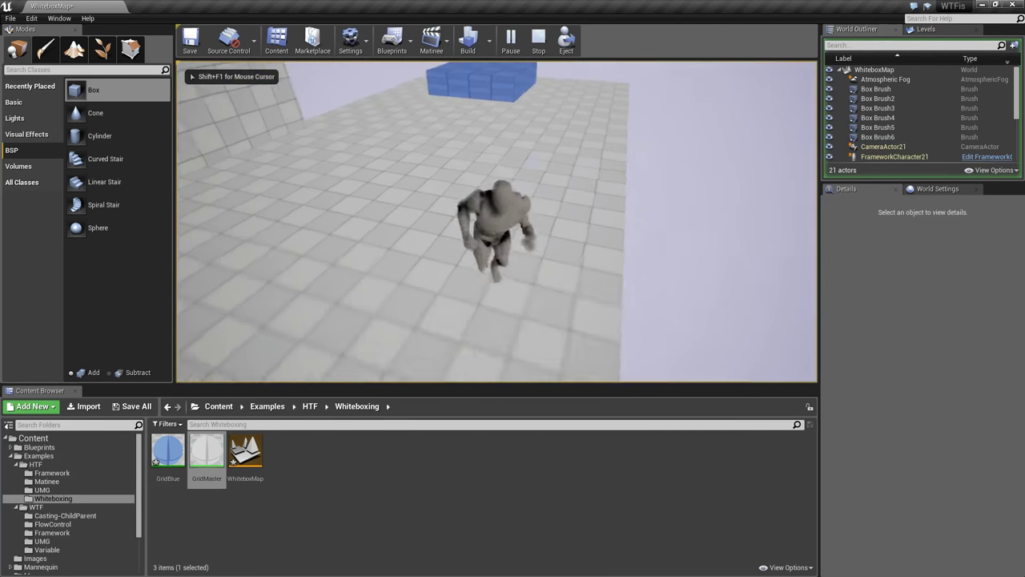
{"action": "key", "text": "space"}
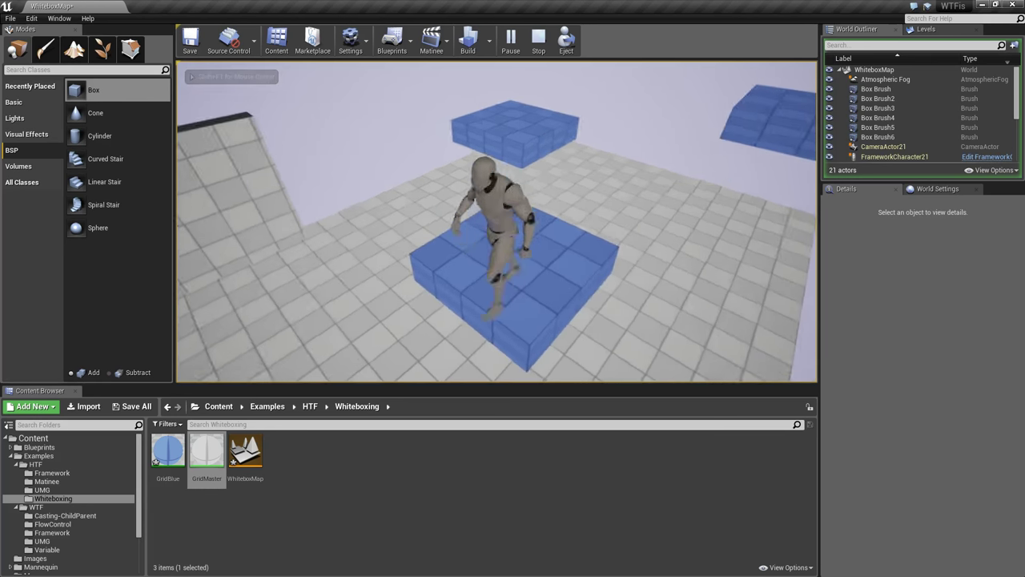
{"action": "key", "text": "space"}
{"action": "key", "text": "space"}
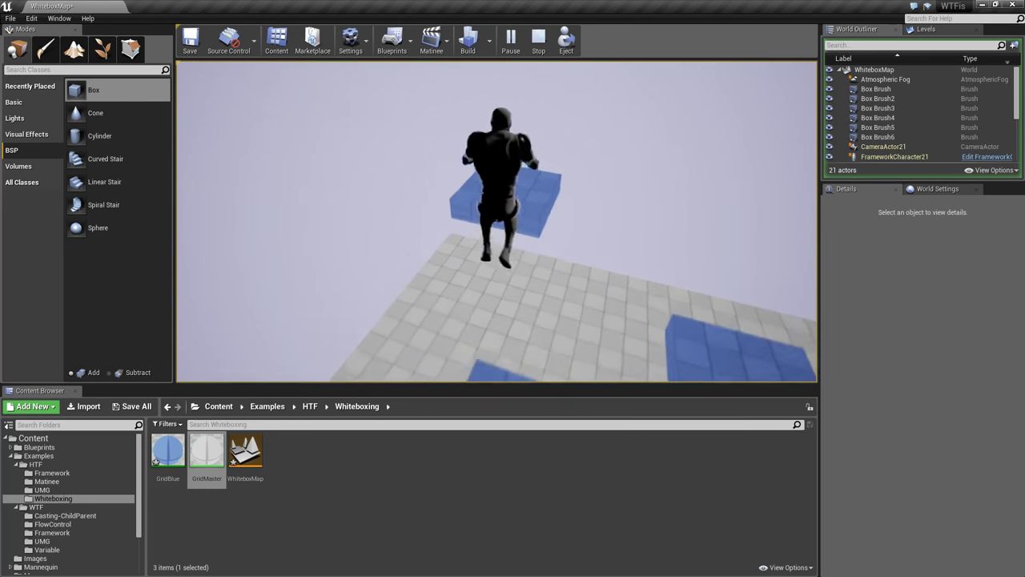
{"action": "key", "text": "space"}
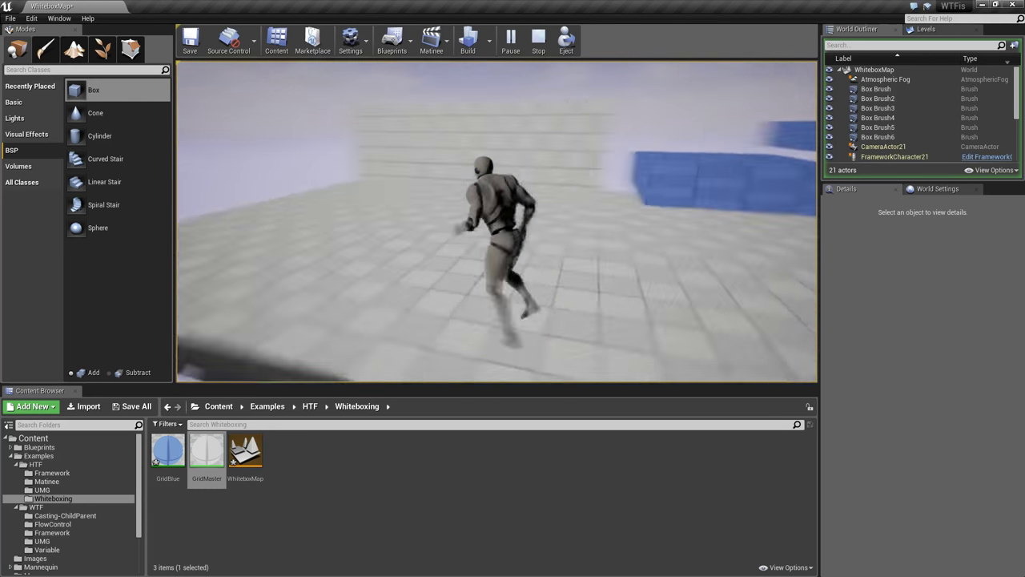
{"action": "key", "text": "Escape"}
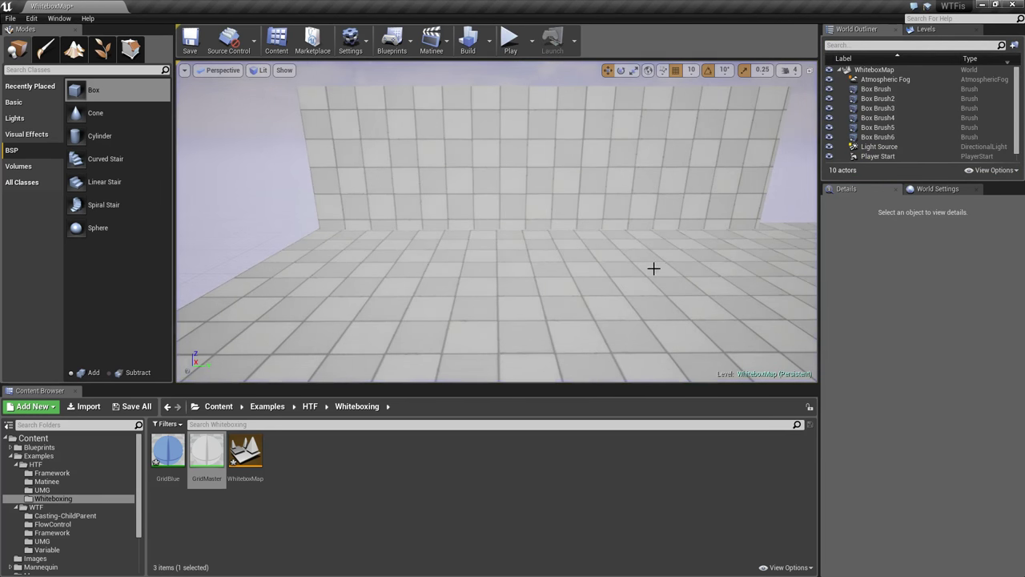
- Select the wall surface of Box Brush2 and pan its grid texture along U in 1/64 increments
{"action": "key", "text": "w"}
{"action": "right_click_drag", "start_coordinate": [652, 268], "coordinate": [654, 269]}
{"action": "key", "text": "w"}
{"action": "key", "text": "s"}
{"action": "key", "text": "w"}
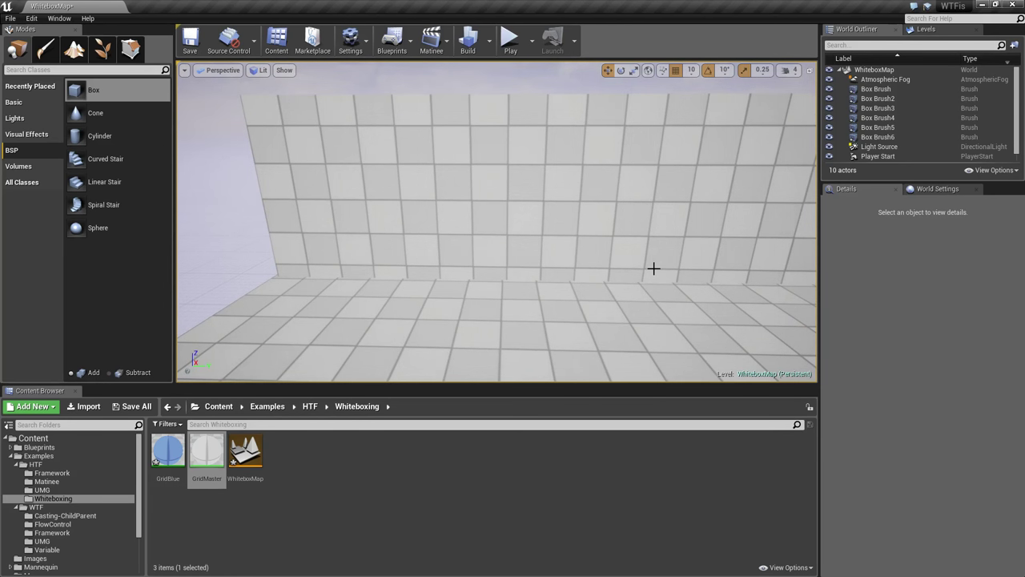
{"action": "right_click_drag", "start_coordinate": [550, 314], "coordinate": [550, 314]}
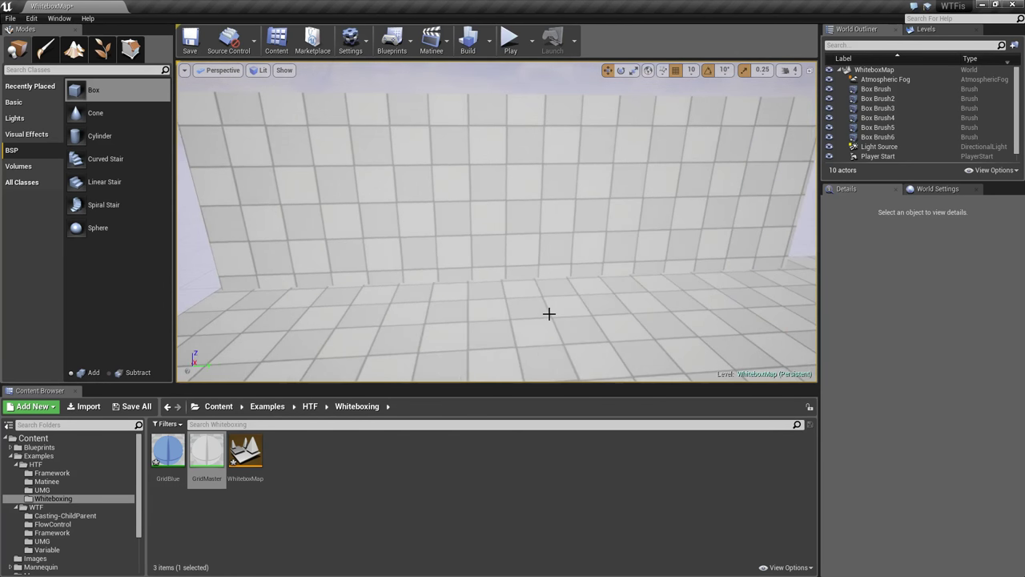
{"action": "left_click", "coordinate": [481, 200]}
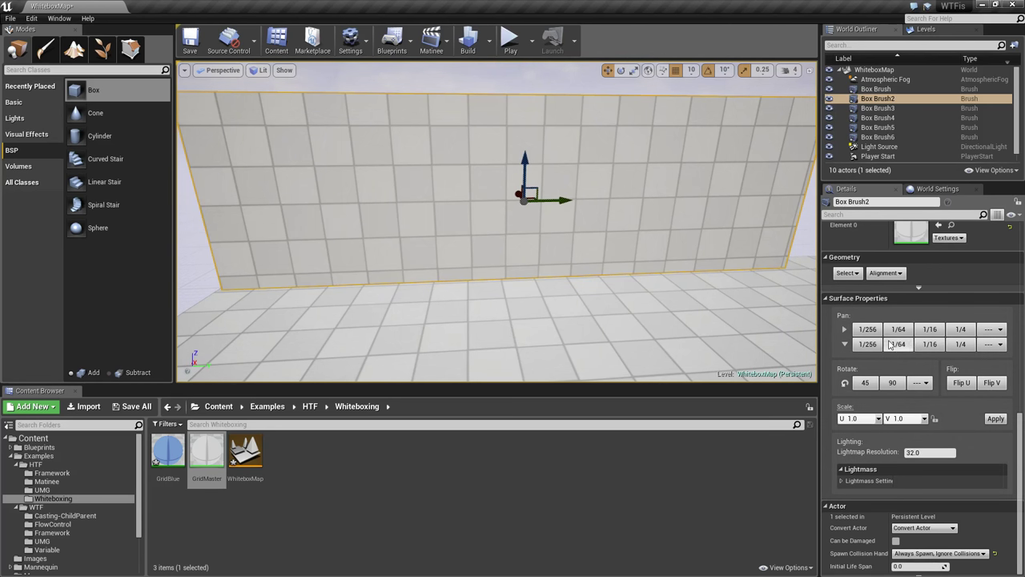
{"action": "right_click_drag", "start_coordinate": [633, 312], "coordinate": [695, 308]}
{"action": "key", "text": "w"}
{"action": "right_click_drag", "start_coordinate": [608, 294], "coordinate": [644, 314]}
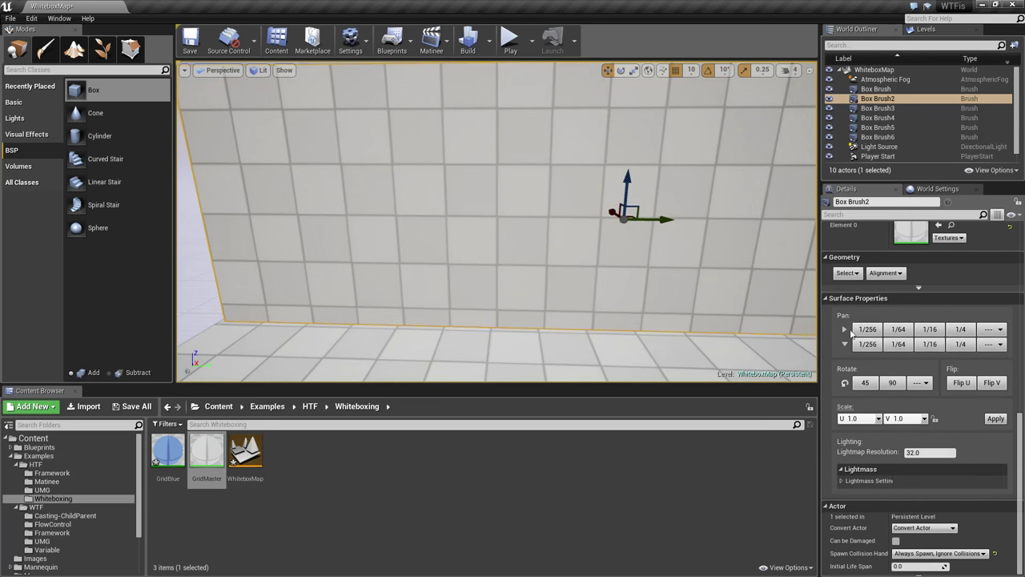
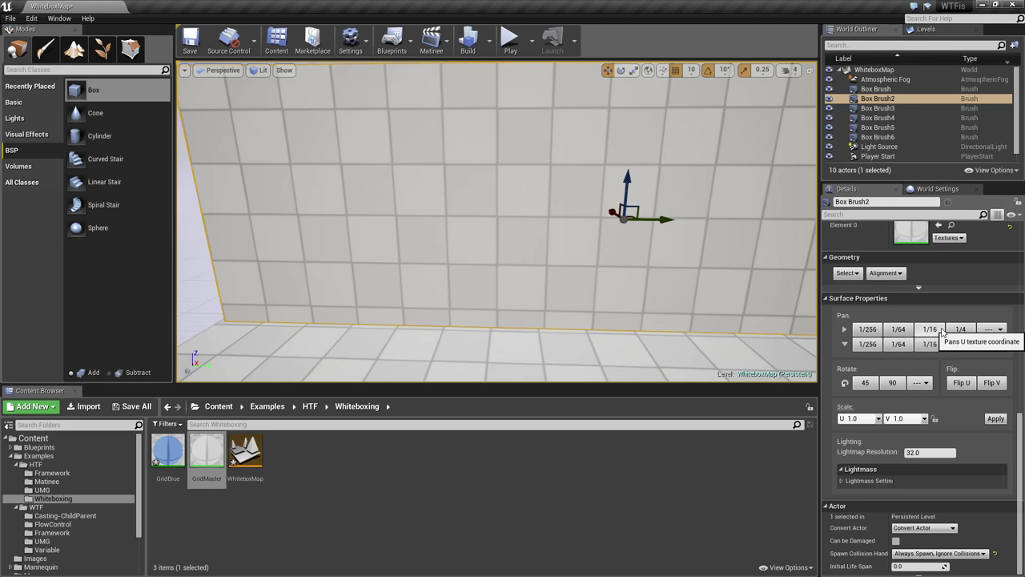
{"action": "left_click", "coordinate": [1001, 331]}
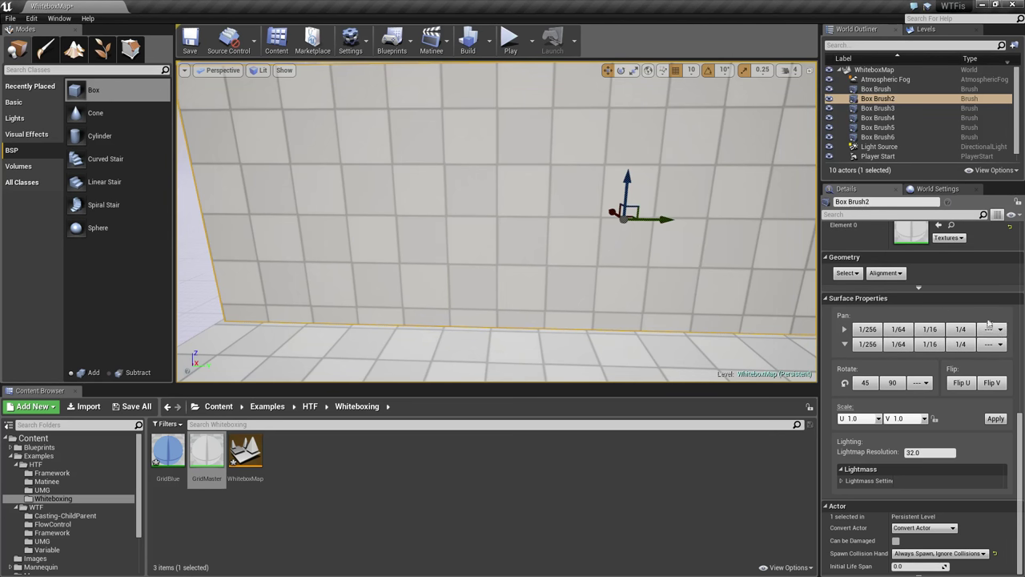
{"action": "left_click", "coordinate": [898, 330]}
{"action": "left_click", "coordinate": [898, 331]}
{"action": "left_click", "coordinate": [898, 331]}
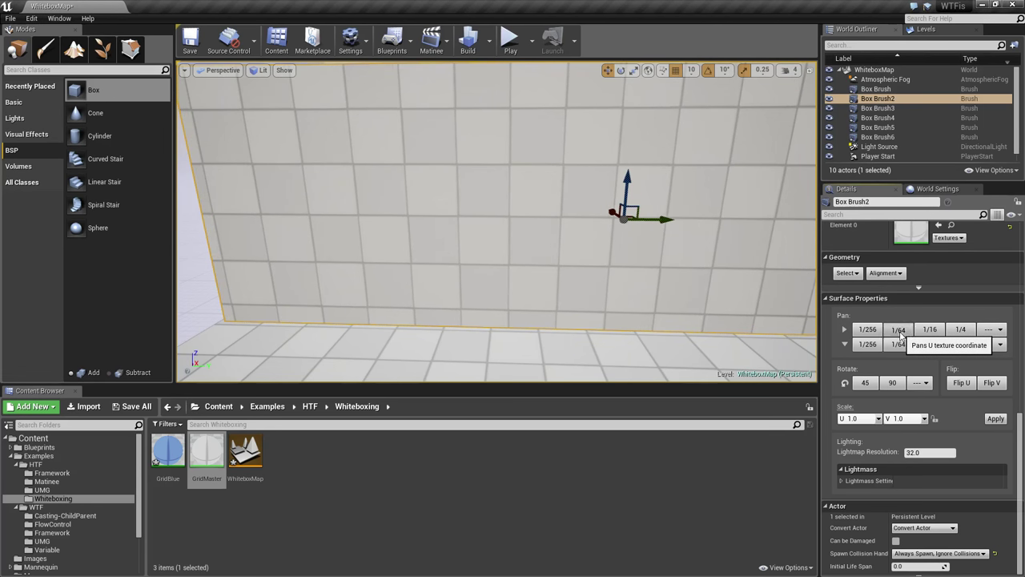
{"action": "left_click", "coordinate": [898, 331]}
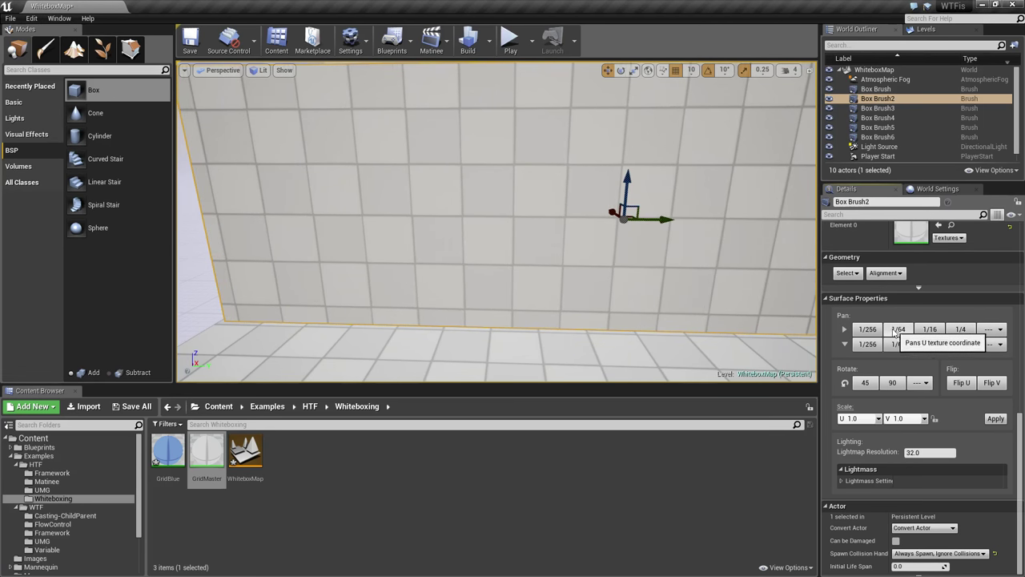
- Reverse the U pan direction and shift the wall grid back in 1/64 increments to line up with the floor grid
{"action": "left_click", "coordinate": [845, 330]}
{"action": "left_click", "coordinate": [899, 330]}
{"action": "left_click", "coordinate": [899, 330]}
{"action": "left_click", "coordinate": [898, 330]}
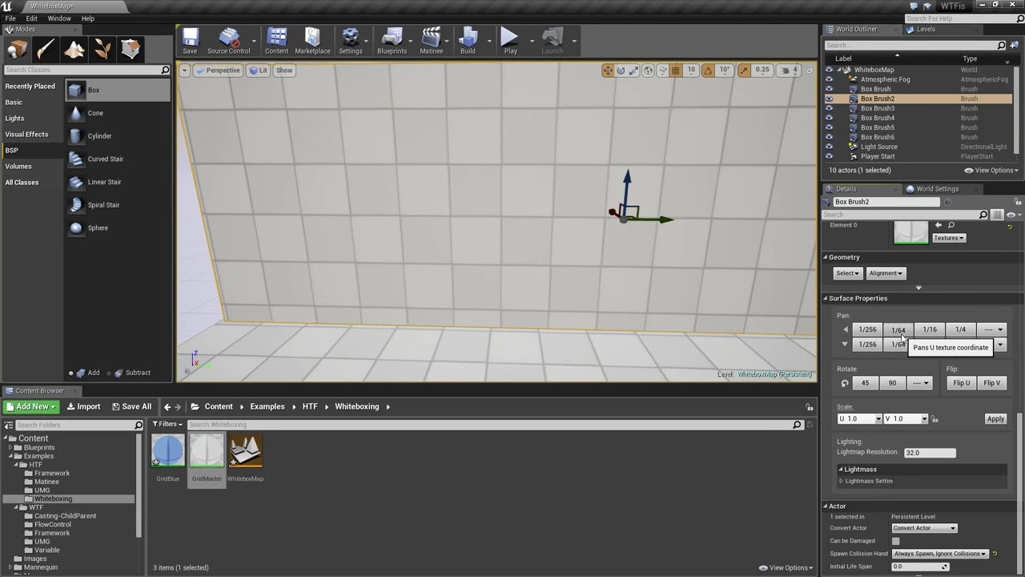
{"action": "left_click", "coordinate": [901, 334]}
{"action": "left_click", "coordinate": [901, 334]}
- Fine-tune the wall grid's horizontal alignment at the floor seam by panning U in 1/256 increments
{"action": "mouse_move", "coordinate": [627, 336]}
{"action": "right_mouse_down"}
{"action": "mouse_move", "coordinate": [627, 368]}
{"action": "mouse_move", "coordinate": [641, 337]}
{"action": "mouse_move", "coordinate": [615, 336]}
{"action": "mouse_move", "coordinate": [648, 337]}
{"action": "right_mouse_up"}
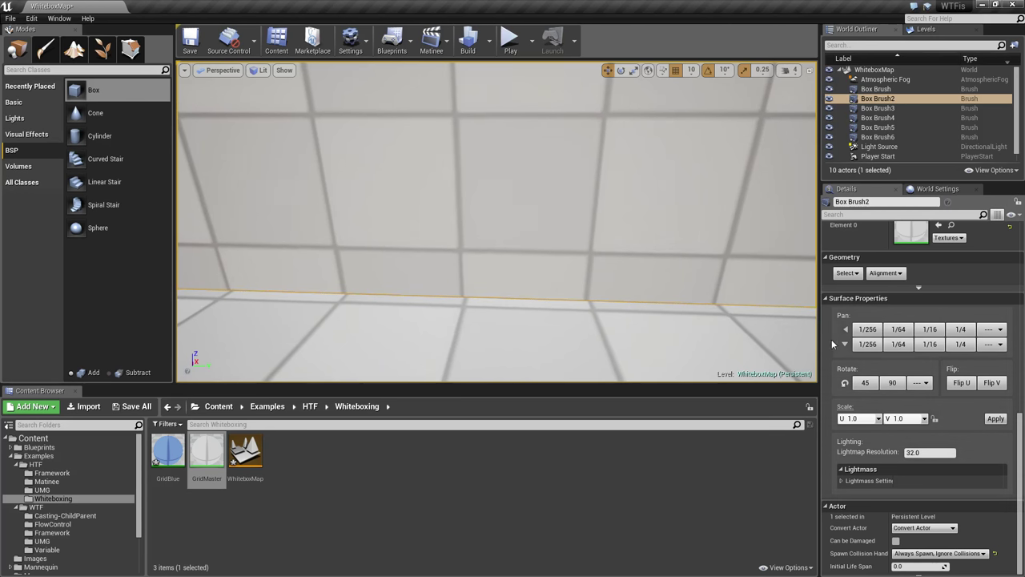
{"action": "left_click", "coordinate": [868, 332]}
{"action": "key", "text": "Escape"}
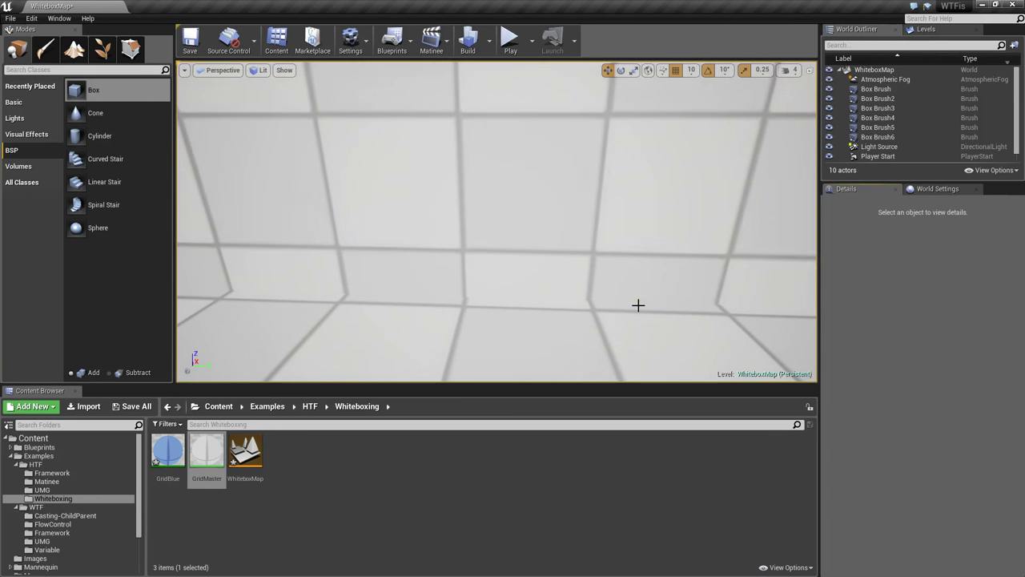
{"action": "left_click", "coordinate": [592, 240]}
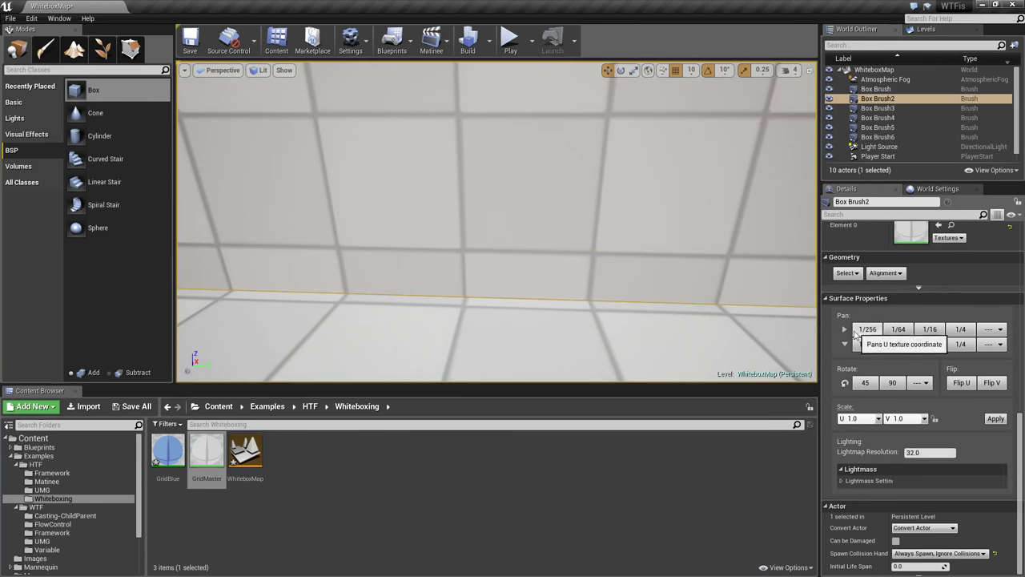
{"action": "left_click", "coordinate": [868, 329]}
{"action": "key", "text": "Escape"}
- Reselect Box Brush2's wall surface, reverse its V pan direction and pan the grid in 1/64 increments to align the bottom row
{"action": "key", "text": "s"}
{"action": "mouse_move", "coordinate": [659, 320]}
{"action": "right_mouse_down"}
{"action": "mouse_move", "coordinate": [621, 320]}
{"action": "mouse_move", "coordinate": [621, 296]}
{"action": "mouse_move", "coordinate": [713, 296]}
{"action": "mouse_move", "coordinate": [617, 297]}
{"action": "mouse_move", "coordinate": [633, 328]}
{"action": "mouse_move", "coordinate": [577, 328]}
{"action": "mouse_move", "coordinate": [529, 344]}
{"action": "mouse_move", "coordinate": [632, 349]}
{"action": "mouse_move", "coordinate": [589, 348]}
{"action": "right_mouse_up"}
{"action": "key", "text": "s"}
{"action": "key", "text": "w"}
{"action": "key", "text": "s"}
{"action": "left_click_drag", "start_coordinate": [613, 321], "coordinate": [533, 265]}
{"action": "left_click", "coordinate": [533, 219]}
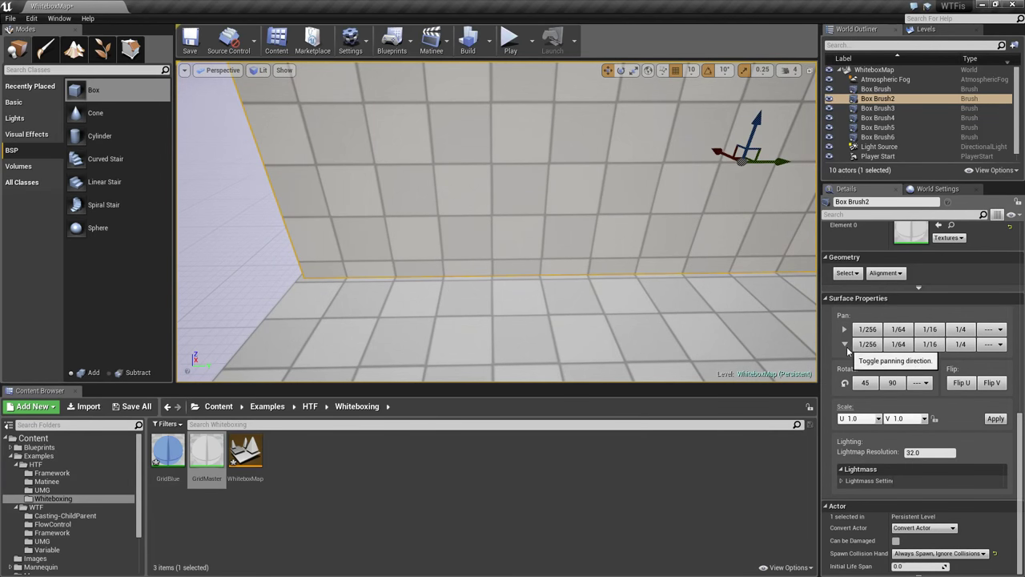
{"action": "left_click", "coordinate": [894, 345]}
{"action": "left_click", "coordinate": [894, 345]}
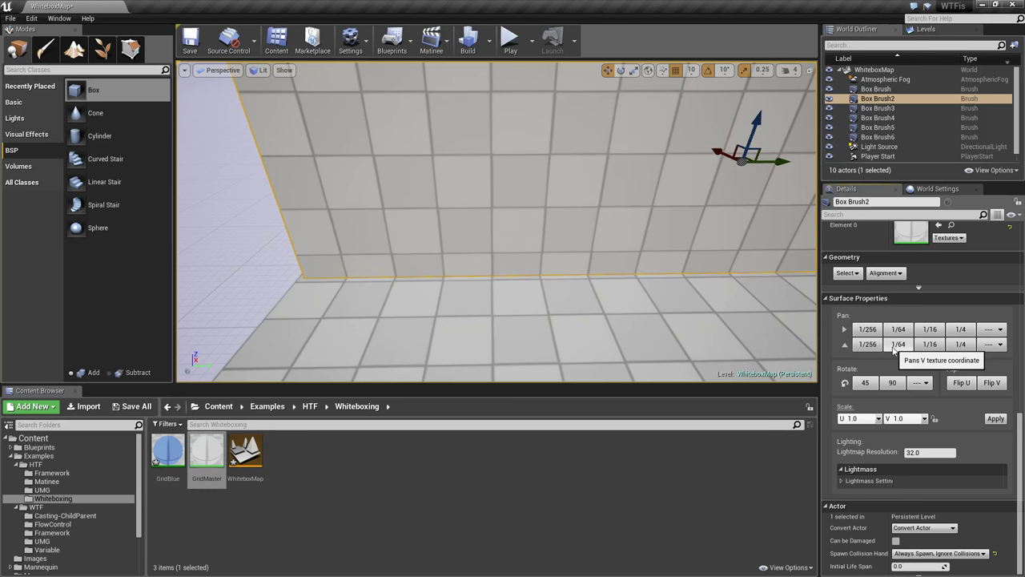
{"action": "left_click", "coordinate": [893, 348]}
{"action": "left_click", "coordinate": [893, 347]}
{"action": "key", "text": "Escape"}
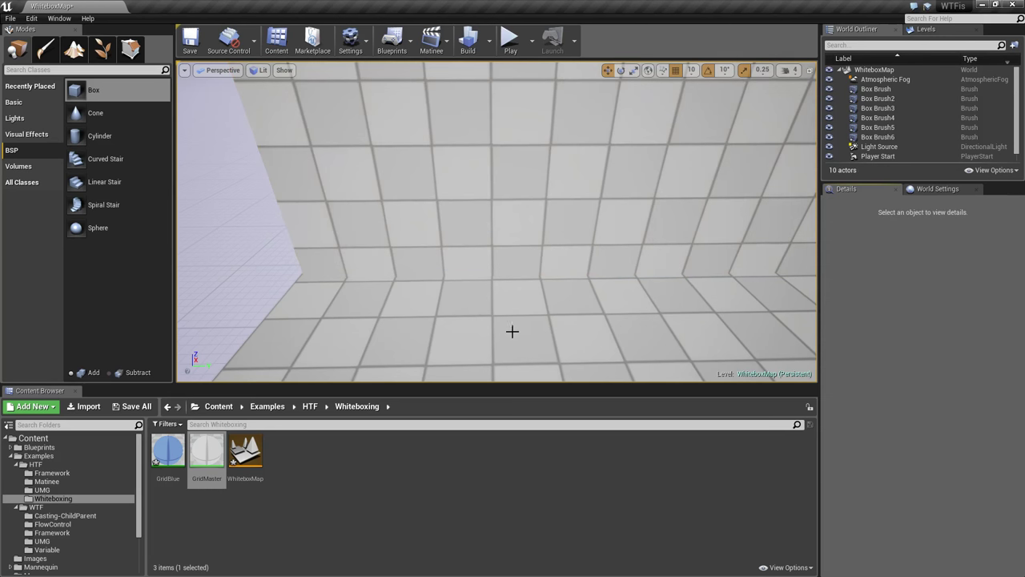
- Duplicate the wall Box Brush2 along the Y axis, placing the copy beside it at about Y 940 cm
{"action": "key", "text": "s"}
{"action": "right_click_drag", "start_coordinate": [512, 332], "coordinate": [542, 290]}
{"action": "key", "text": "w"}
{"action": "key", "text": "s"}
{"action": "key", "text": "w"}
{"action": "left_click", "coordinate": [476, 247]}
{"action": "key", "text": "f"}
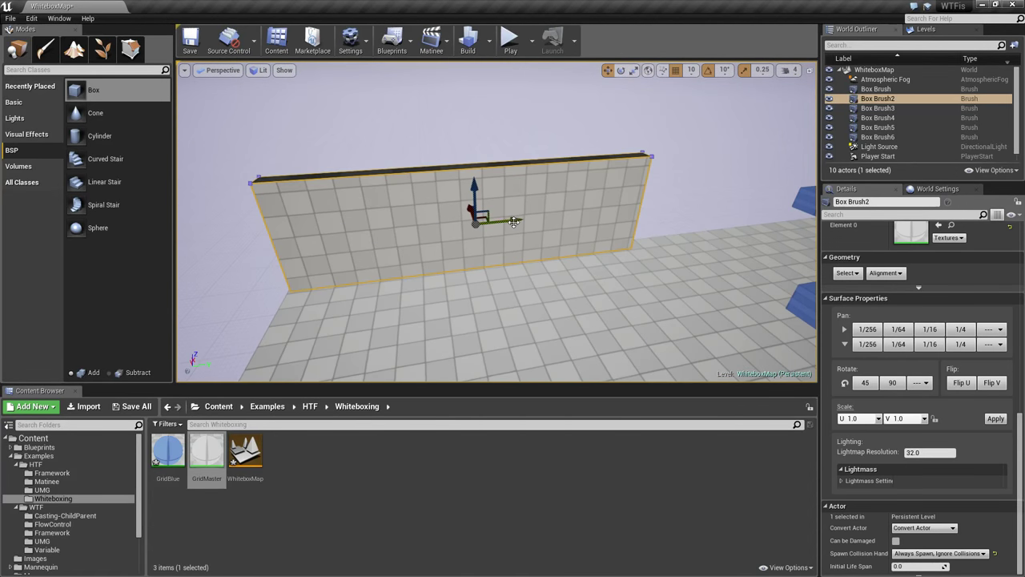
{"action": "left_click_drag", "start_coordinate": [514, 222], "coordinate": [595, 212], "text": "alt"}
{"action": "right_click_drag", "start_coordinate": [747, 281], "coordinate": [889, 289]}
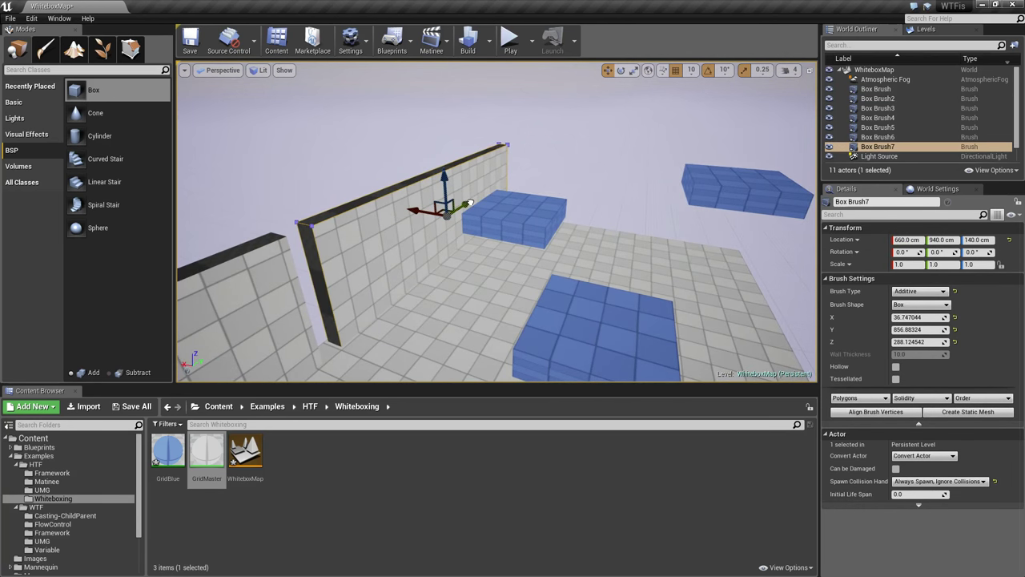
- Duplicate Box Brush7, rotate the copy 90 degrees about Z and place it across the far end of the floor
{"action": "left_click_drag", "start_coordinate": [470, 203], "coordinate": [572, 137], "text": "alt"}
{"action": "mouse_move", "coordinate": [619, 236]}
{"action": "right_mouse_down"}
{"action": "mouse_move", "coordinate": [605, 220]}
{"action": "mouse_move", "coordinate": [593, 229]}
{"action": "right_mouse_up"}
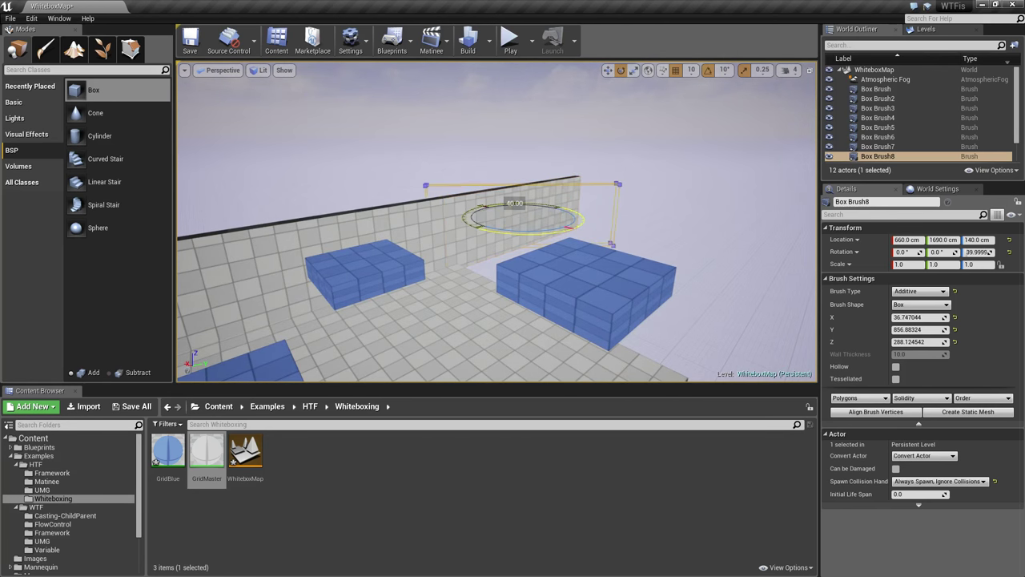
{"action": "right_click_drag", "start_coordinate": [729, 254], "coordinate": [717, 231]}
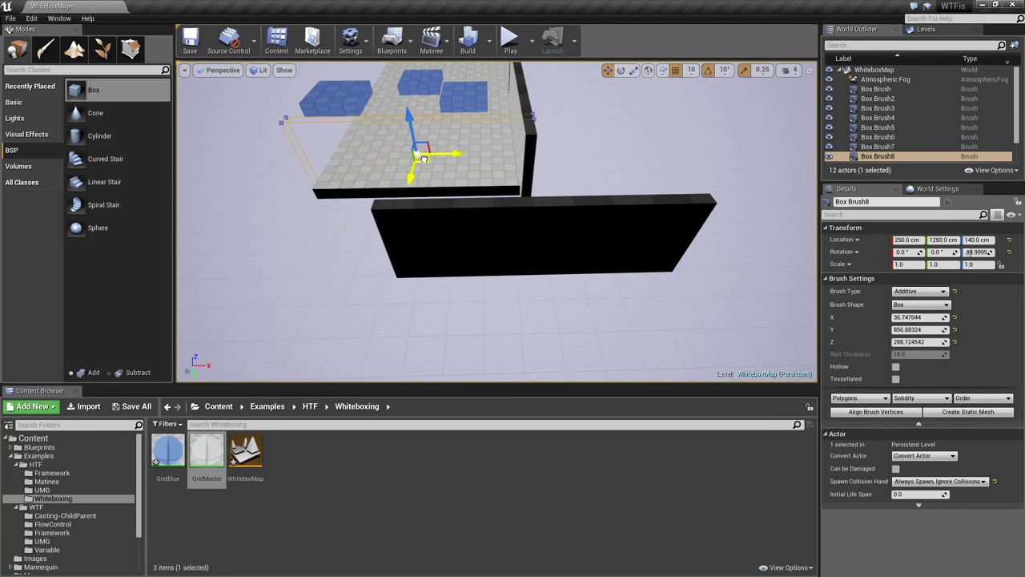
{"action": "left_click_drag", "start_coordinate": [423, 159], "coordinate": [405, 197]}
{"action": "right_click_drag", "start_coordinate": [483, 243], "coordinate": [483, 242]}
- Move Box Brush7 along Y toward Box Brush2 to close the gap between the two side walls
{"action": "left_click", "coordinate": [515, 223]}
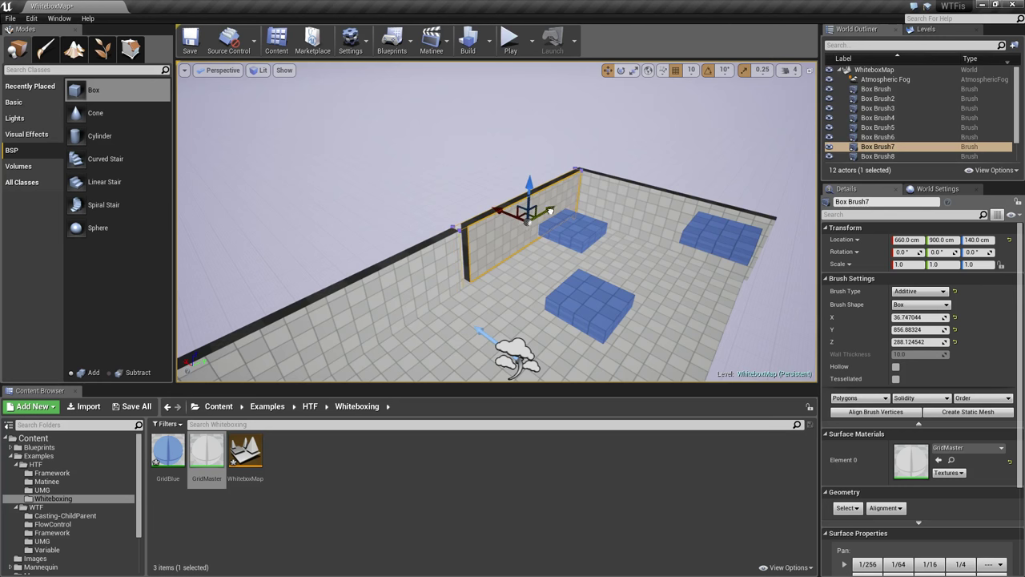
{"action": "key", "text": "Escape"}
{"action": "right_click_drag", "start_coordinate": [603, 318], "coordinate": [660, 328]}
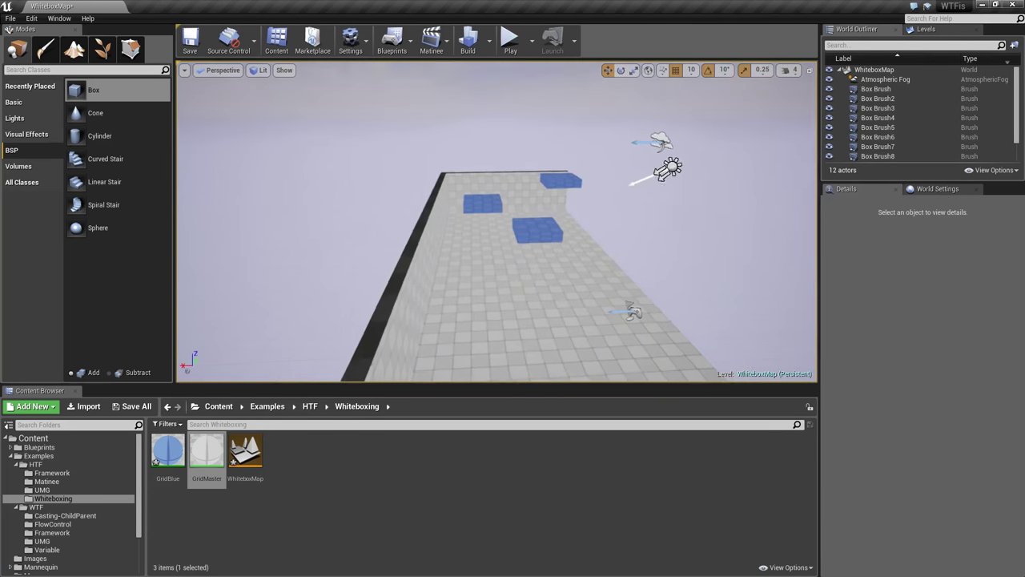
- Play the level and run and jump the character over the blue platforms between the new walls
{"action": "right_click_drag", "start_coordinate": [550, 210], "coordinate": [550, 210]}
{"action": "left_click", "coordinate": [510, 39]}
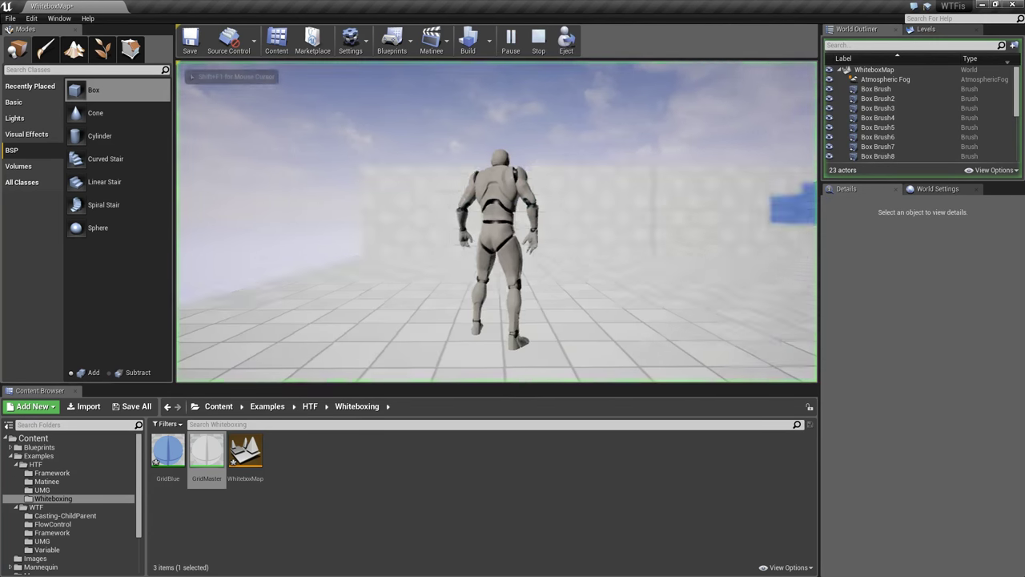
{"action": "key", "text": "w"}
{"action": "key", "text": "space"}
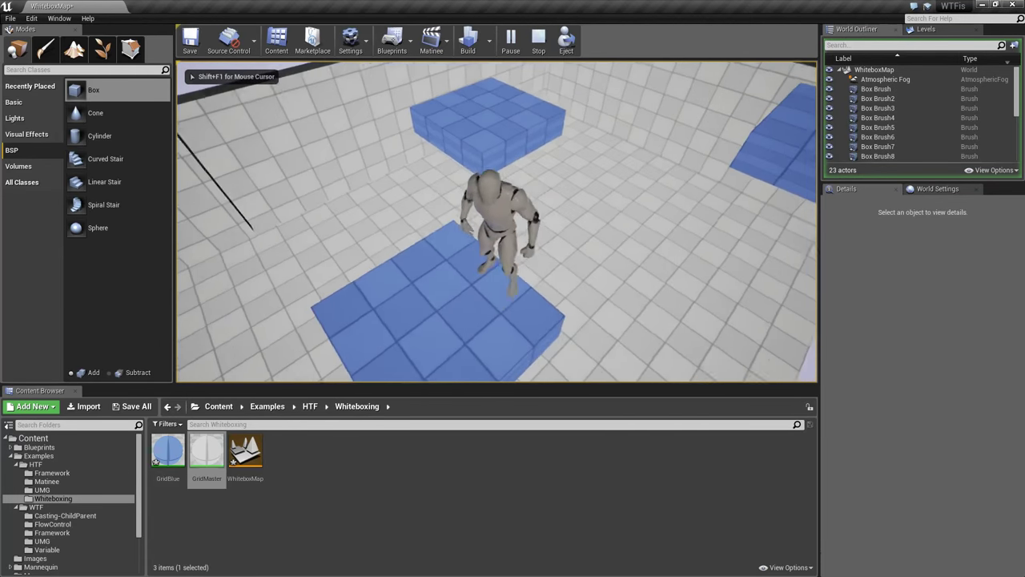
{"action": "key", "text": "Escape"}
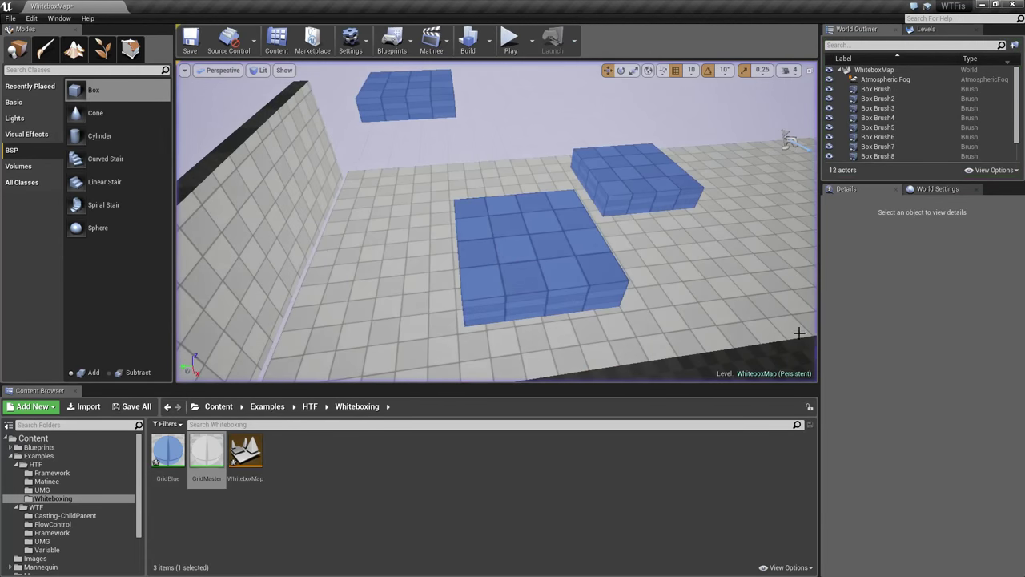
- Select the top surface of the floor's Box Brush and frame it in the viewport
{"action": "right_click_drag", "start_coordinate": [516, 223], "coordinate": [516, 223]}
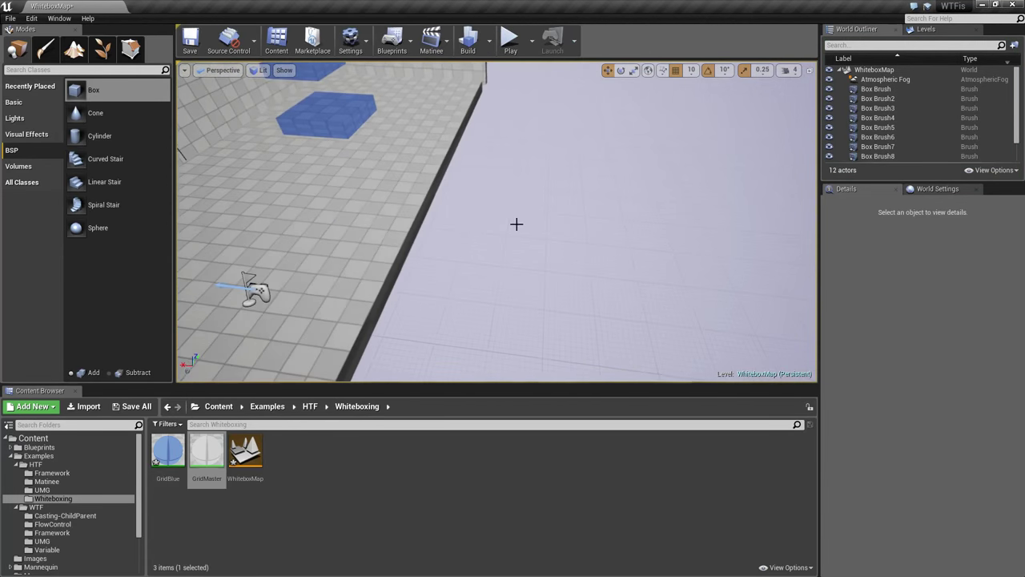
{"action": "left_click", "coordinate": [385, 240]}
{"action": "right_click_drag", "start_coordinate": [509, 174], "coordinate": [510, 173]}
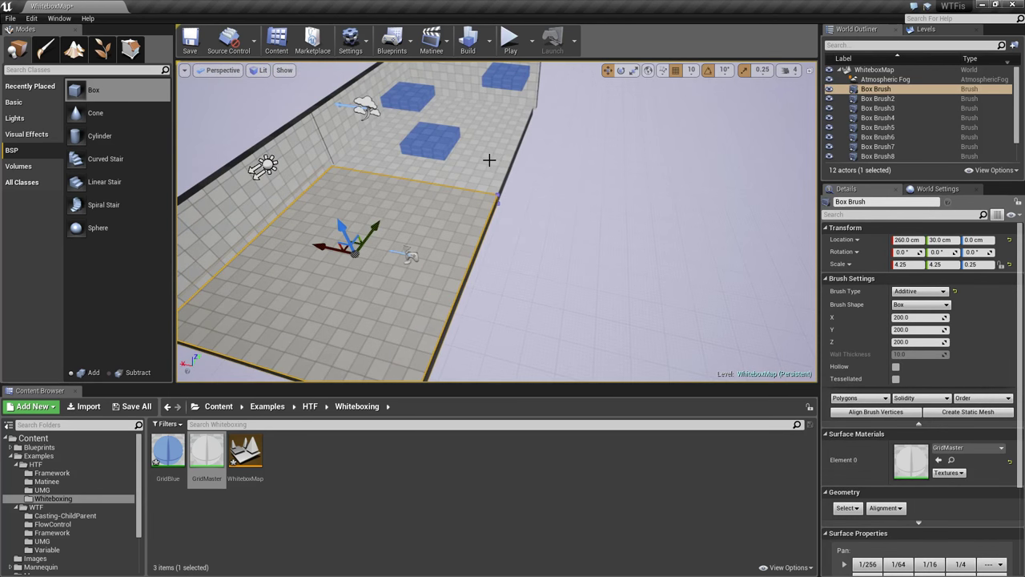
{"action": "key", "text": "f"}
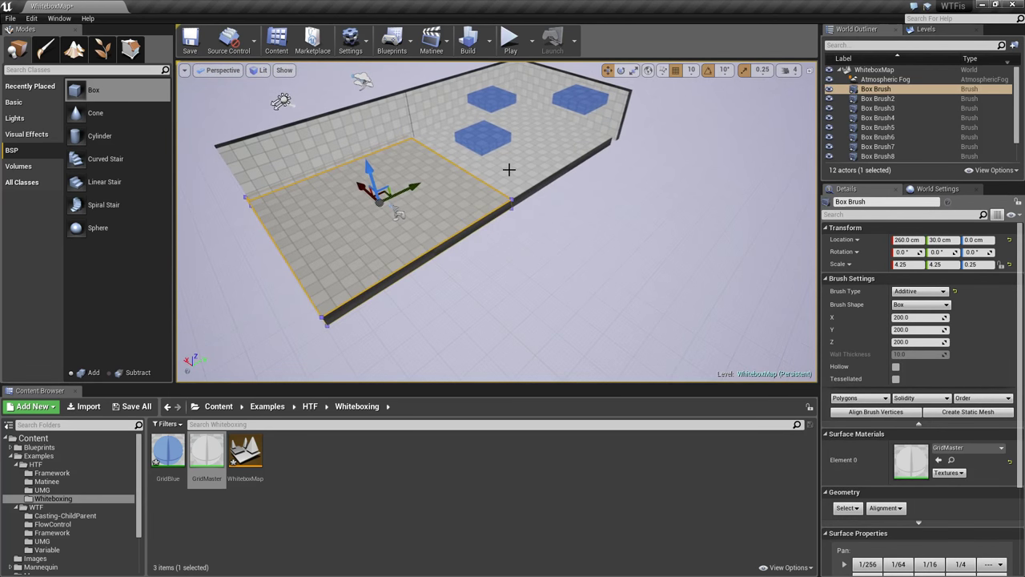
- Duplicate the near floor section along the X axis, placing the copy at X -620 cm, Y 30 cm
{"action": "left_click", "coordinate": [531, 168]}
{"action": "left_click", "coordinate": [464, 203]}
{"action": "right_click_drag", "start_coordinate": [268, 193], "coordinate": [268, 193]}
{"action": "left_click_drag", "start_coordinate": [279, 201], "coordinate": [489, 260], "text": "alt"}
{"action": "right_click_drag", "start_coordinate": [552, 251], "coordinate": [552, 252]}
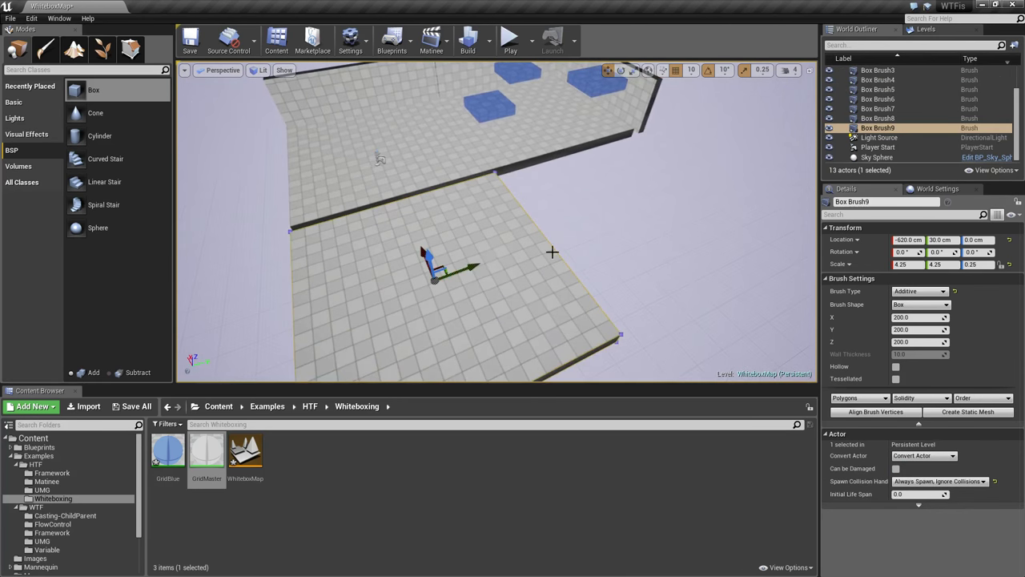
- Duplicate the new floor section along the Y axis and position the copy beside it at Y 900 cm
{"action": "left_click_drag", "start_coordinate": [469, 268], "coordinate": [693, 216], "text": "alt"}
{"action": "right_click_drag", "start_coordinate": [693, 216], "coordinate": [693, 216]}
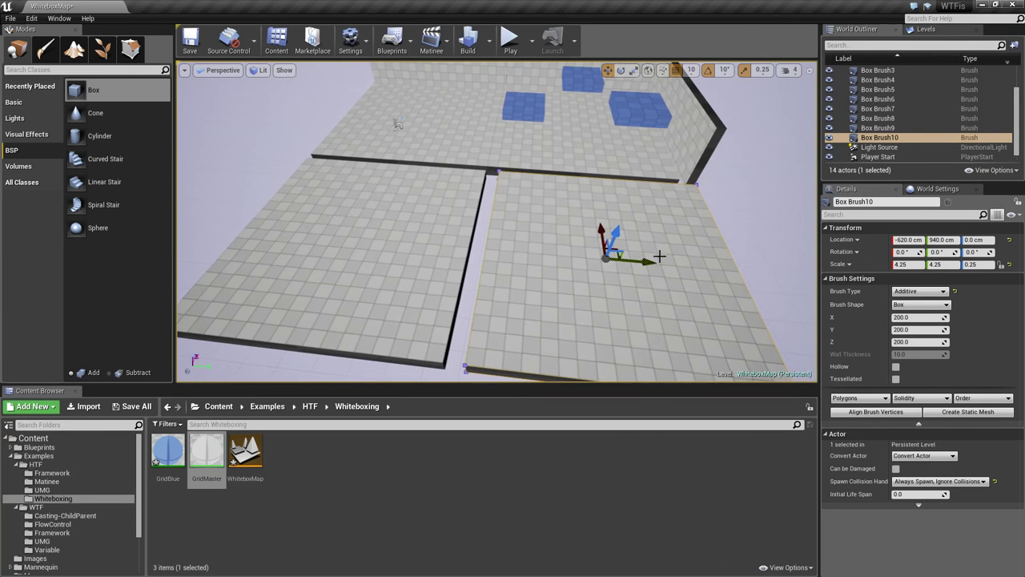
{"action": "left_click_drag", "start_coordinate": [644, 260], "coordinate": [637, 260]}
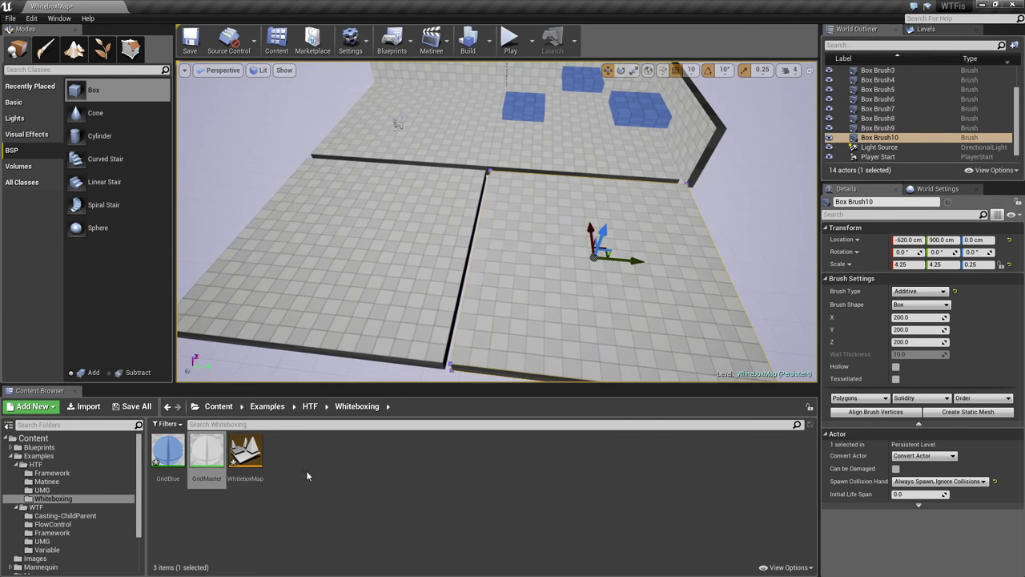
- Create a material instance of GridMaster and name it GridLava
{"action": "right_click", "coordinate": [202, 454]}
{"action": "left_click", "coordinate": [255, 252]}
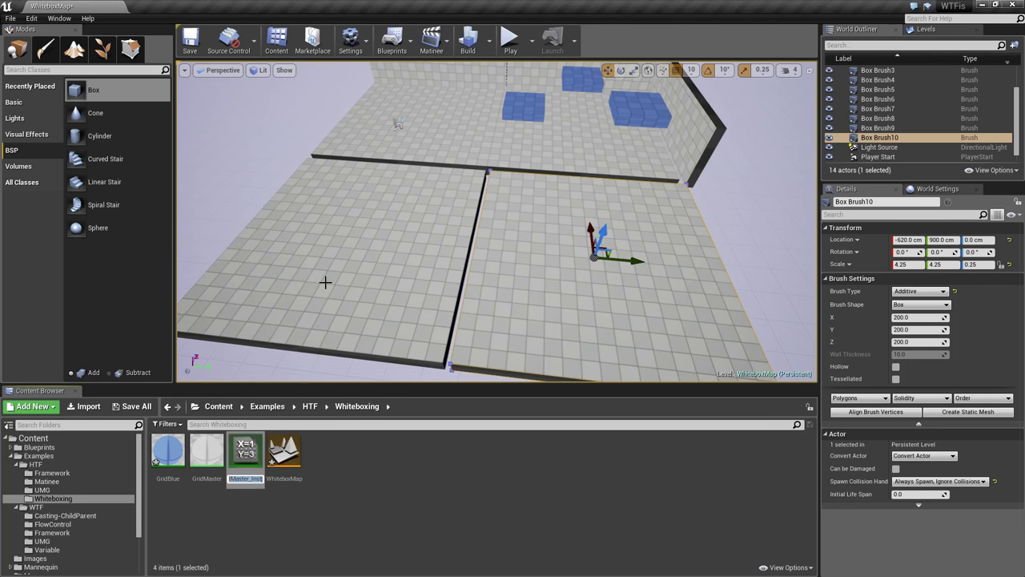
{"action": "type", "text": "GridMas"}
{"action": "key", "text": "BackSpace"}
{"action": "key", "text": "BackSpace"}
{"action": "key", "text": "BackSpace"}
{"action": "type", "text": "Lava"}
{"action": "key", "text": "Return"}
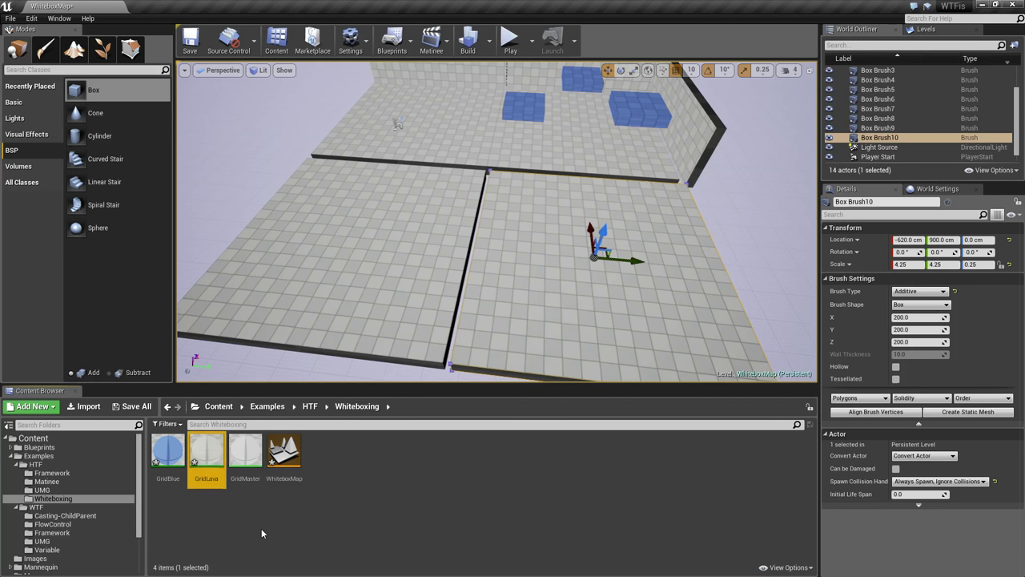
- Override GridLava's Color parameter with a dark red, about R 0.5, G 0.108, B 0.084
{"action": "double_click", "coordinate": [210, 458]}
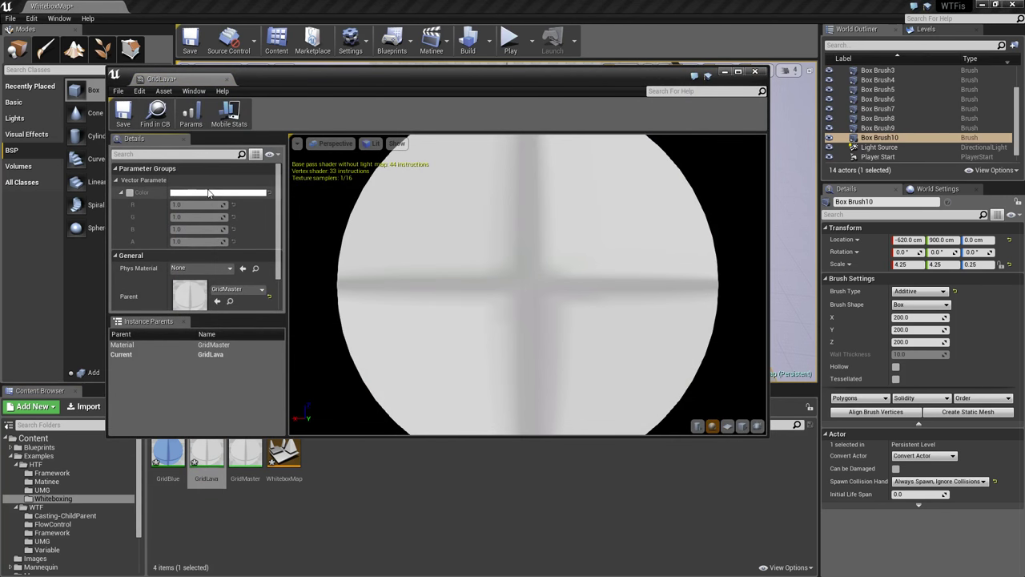
{"action": "left_click", "coordinate": [130, 193]}
{"action": "left_click", "coordinate": [218, 192]}
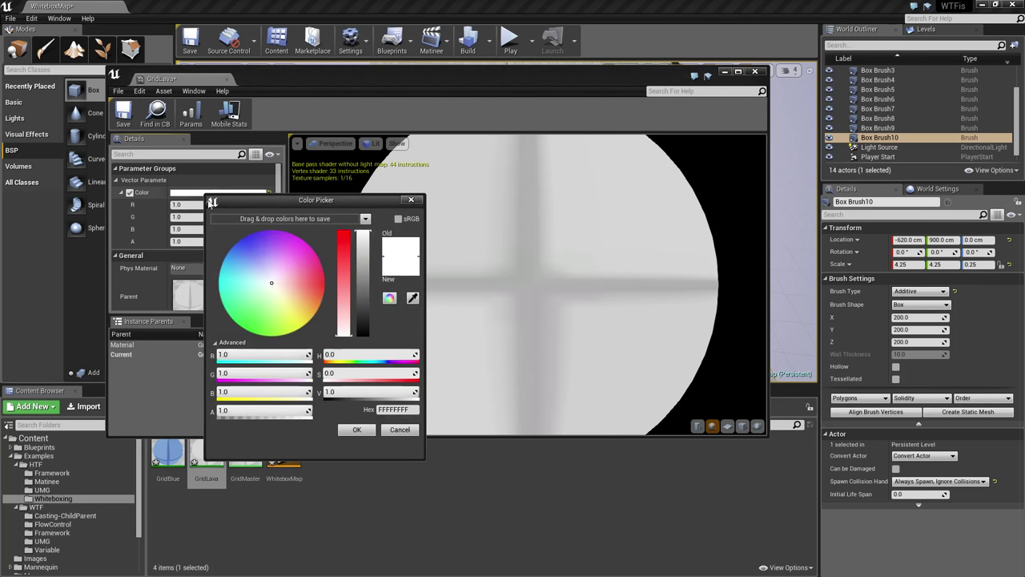
{"action": "left_click", "coordinate": [290, 277]}
{"action": "mouse_move", "coordinate": [291, 275]}
{"action": "left_mouse_down"}
{"action": "mouse_move", "coordinate": [310, 284]}
{"action": "mouse_move", "coordinate": [300, 271]}
{"action": "mouse_move", "coordinate": [346, 237]}
{"action": "mouse_move", "coordinate": [292, 285]}
{"action": "mouse_move", "coordinate": [315, 285]}
{"action": "left_mouse_up"}
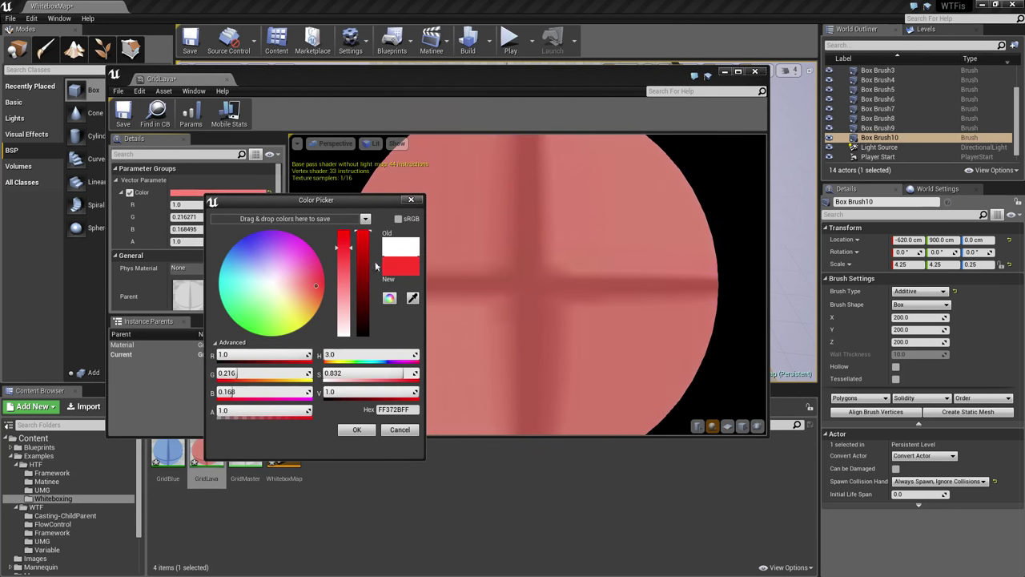
{"action": "left_click_drag", "start_coordinate": [364, 234], "coordinate": [361, 283]}
{"action": "left_click", "coordinate": [354, 429]}
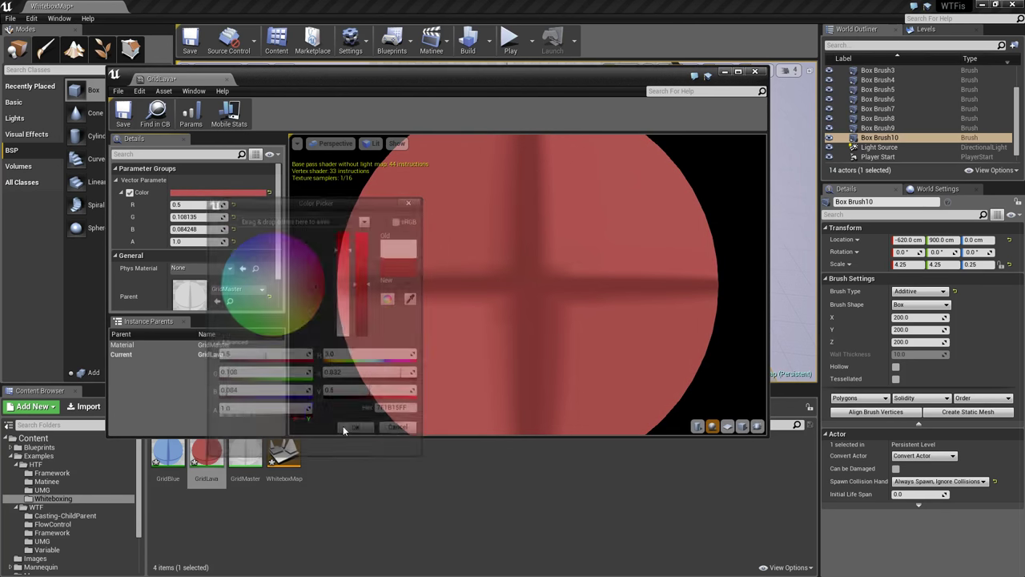
{"action": "left_click", "coordinate": [755, 72]}
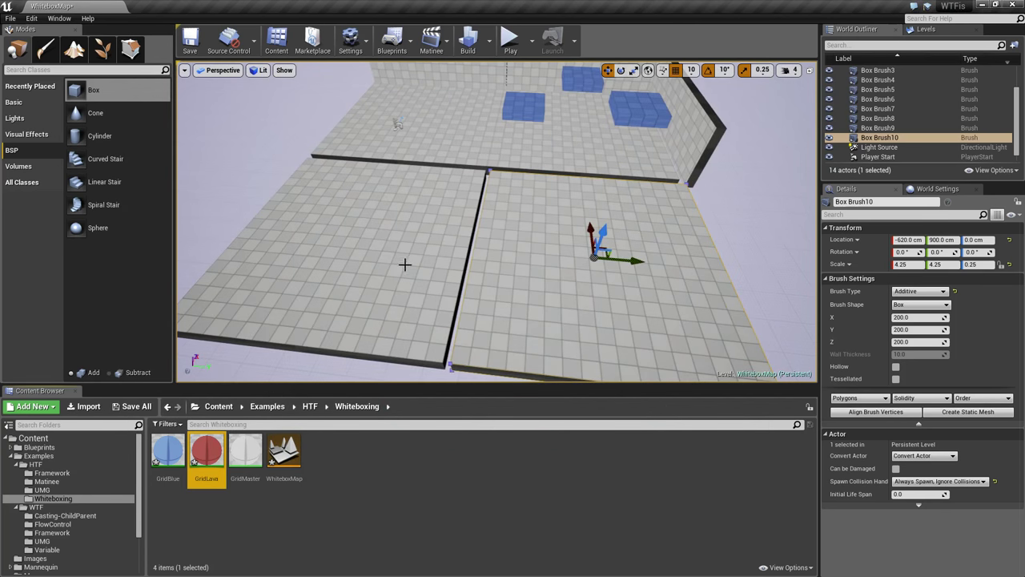
- Apply the GridLava material to the top faces of both new floor sections
{"action": "left_click_drag", "start_coordinate": [386, 383], "coordinate": [545, 313]}
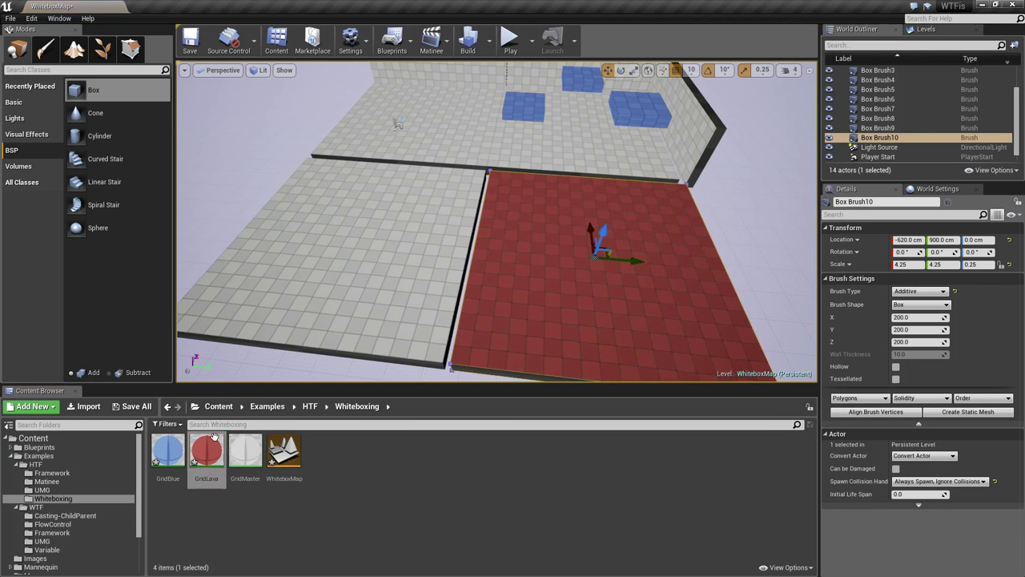
{"action": "mouse_move", "coordinate": [207, 452]}
{"action": "left_mouse_down"}
{"action": "mouse_move", "coordinate": [403, 339]}
{"action": "mouse_move", "coordinate": [384, 304]}
{"action": "left_mouse_up"}
{"action": "right_click_drag", "start_coordinate": [551, 289], "coordinate": [529, 284]}
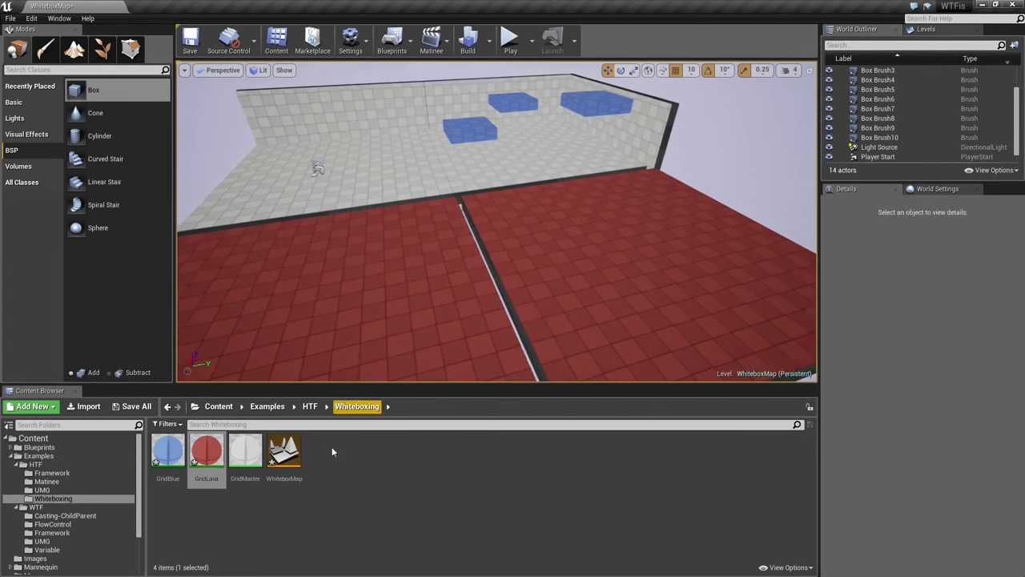
- Duplicate the GridMaster material and name the copy UnlitMaster
{"action": "left_click", "coordinate": [253, 450]}
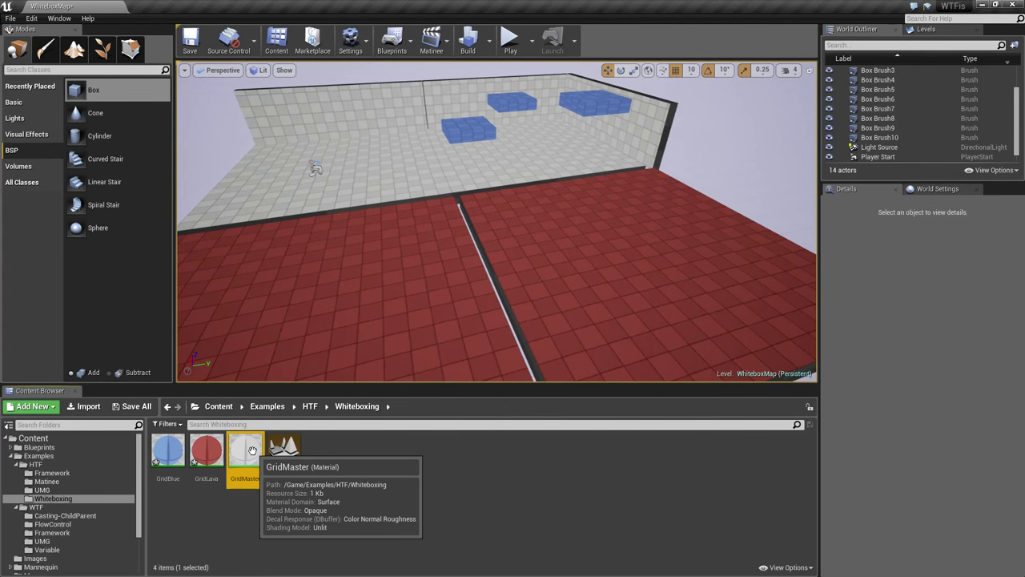
{"action": "right_click", "coordinate": [253, 450]}
{"action": "left_click", "coordinate": [319, 295]}
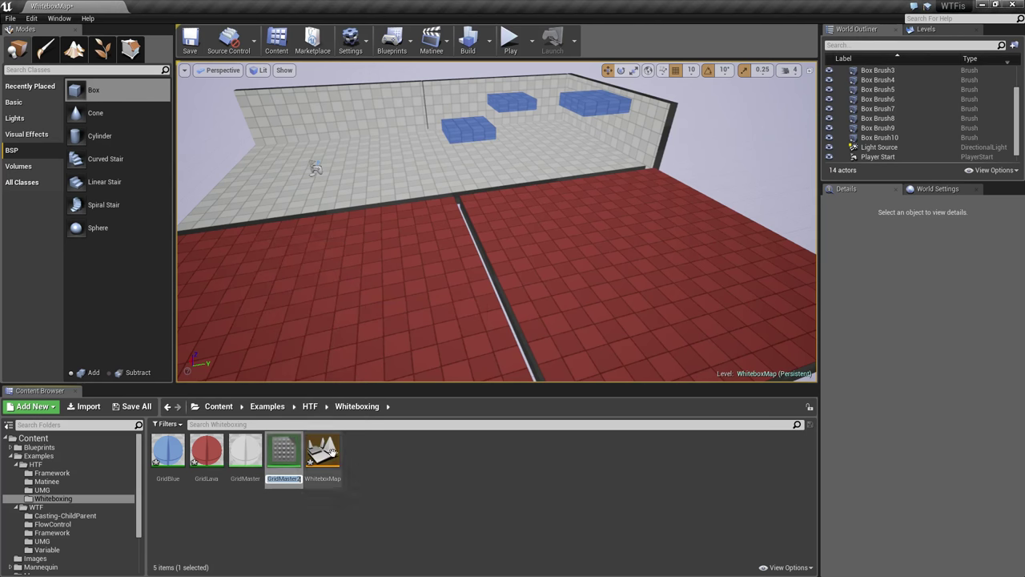
{"action": "key", "text": "End"}
{"action": "key", "text": "BackSpace"}
{"action": "key", "text": "BackSpace"}
{"action": "key", "text": "BackSpace"}
{"action": "key", "text": "BackSpace"}
{"action": "key", "text": "BackSpace"}
{"action": "key", "text": "BackSpace"}
{"action": "key", "text": "BackSpace"}
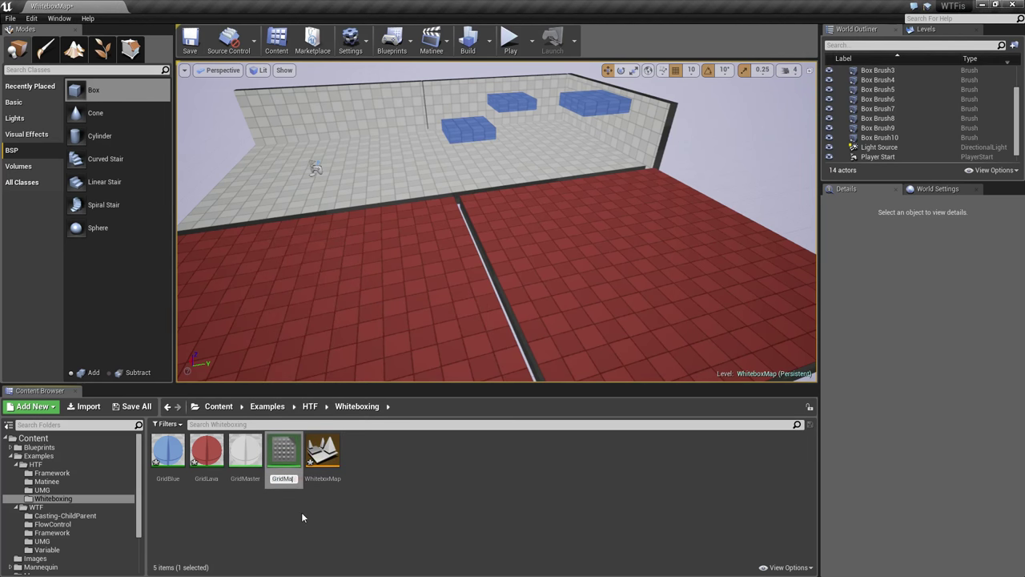
{"action": "key", "text": "BackSpace"}
{"action": "key", "text": "BackSpace"}
{"action": "key", "text": "BackSpace"}
{"action": "key", "text": "BackSpace"}
{"action": "type", "text": "UnlitMaster"}
{"action": "key", "text": "Return"}
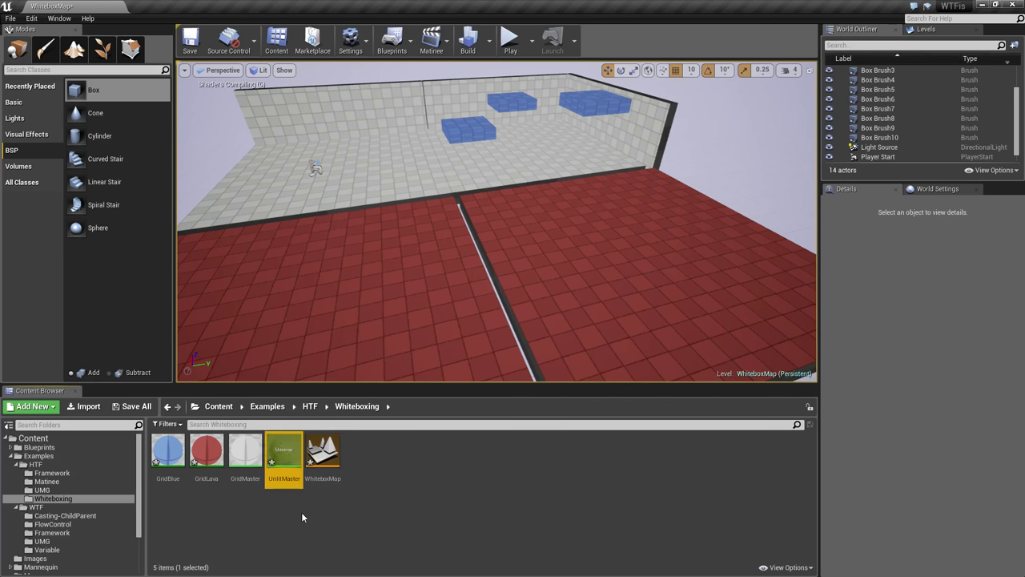
- In UnlitMaster, delete the Multiply and Texture Sample nodes, wire Color directly to Emissive Color, and save the material
{"action": "double_click", "coordinate": [283, 452]}
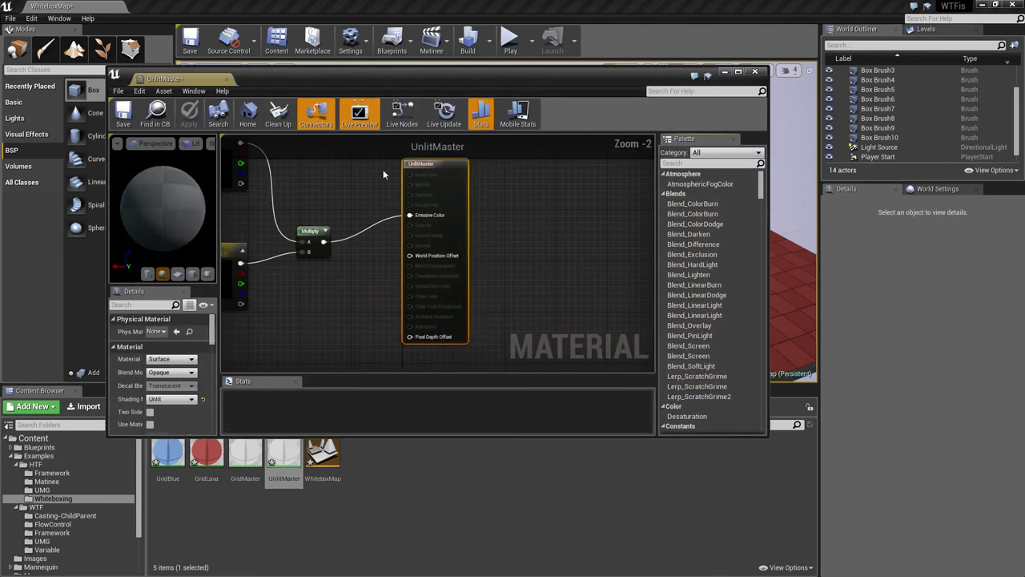
{"action": "left_click", "coordinate": [410, 240]}
{"action": "key", "text": "Delete"}
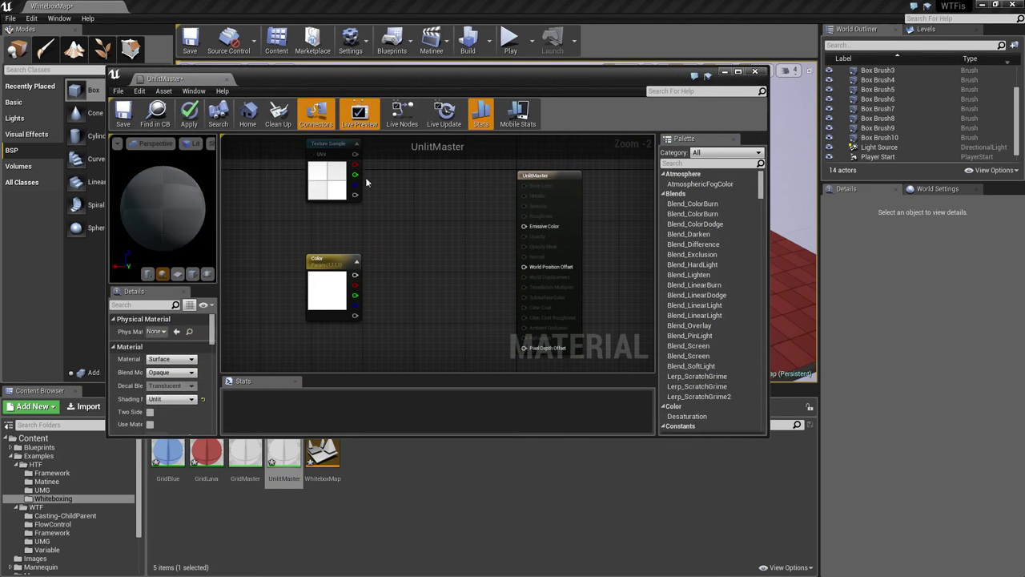
{"action": "left_click", "coordinate": [353, 175]}
{"action": "key", "text": "Delete"}
{"action": "left_click_drag", "start_coordinate": [355, 275], "coordinate": [419, 224]}
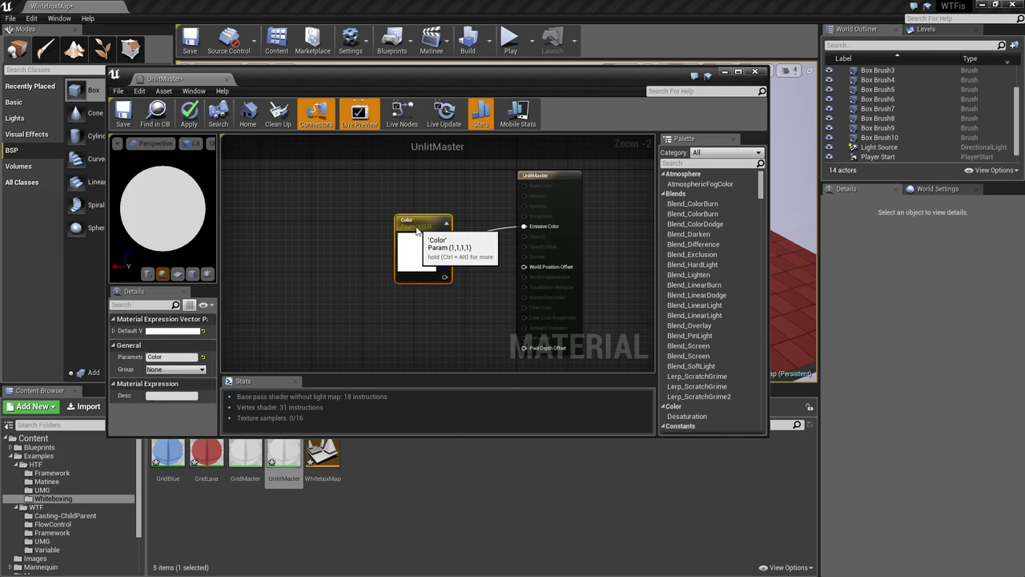
{"action": "left_click", "coordinate": [123, 114]}
{"action": "left_click", "coordinate": [225, 78]}
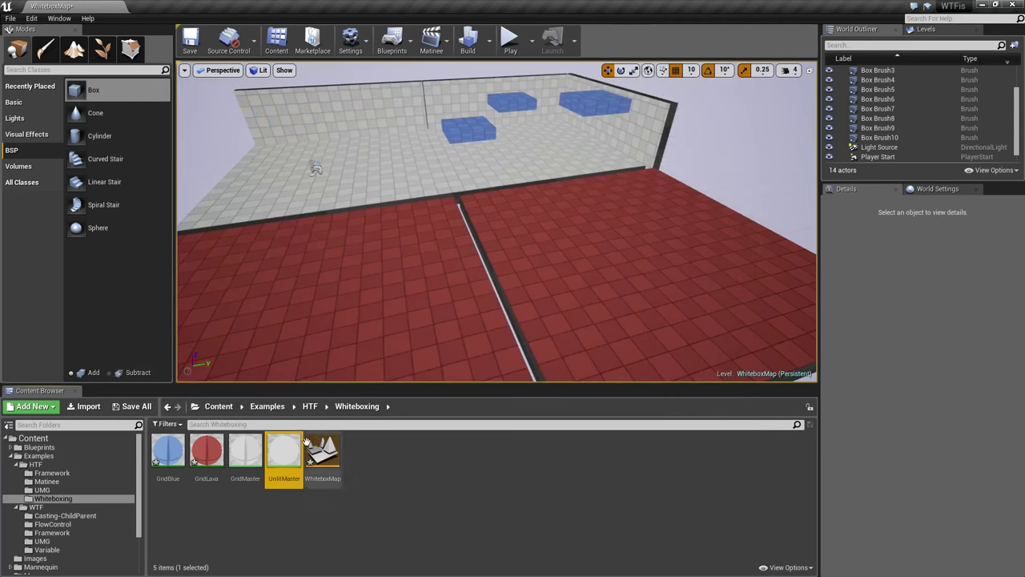
- Create a material instance of UnlitMaster and name it UnlitLava
{"action": "right_click", "coordinate": [290, 458]}
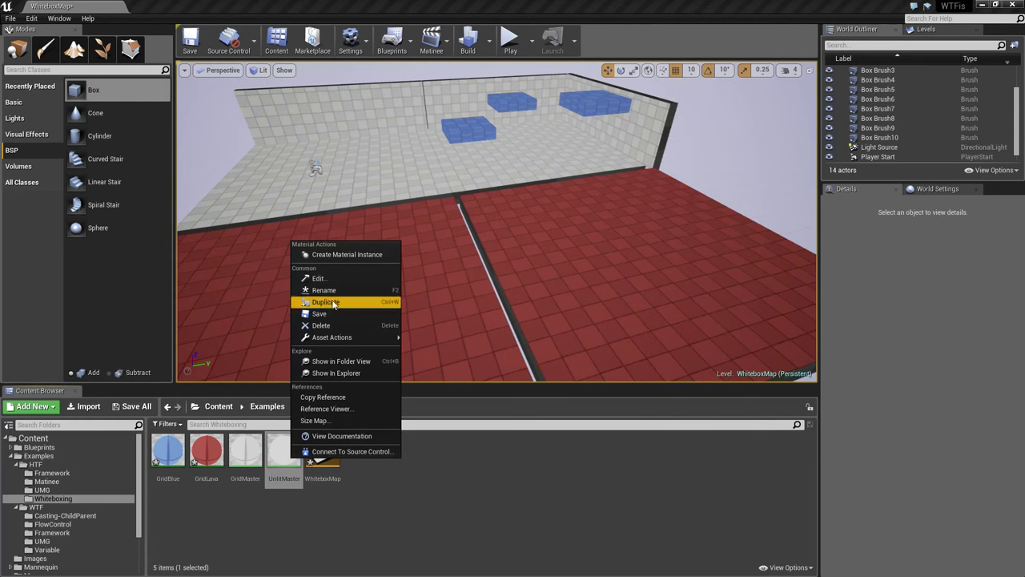
{"action": "left_click", "coordinate": [338, 250]}
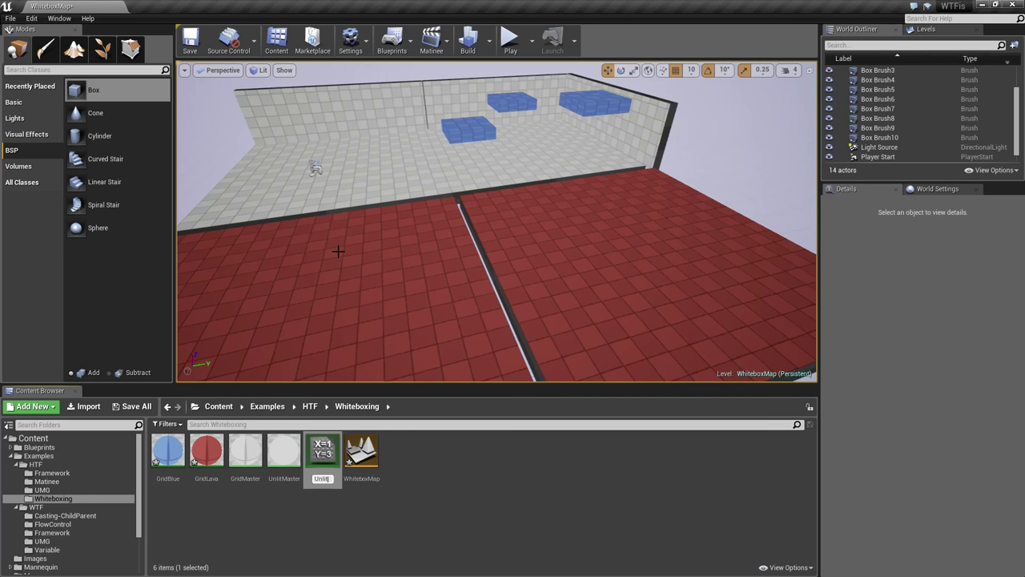
{"action": "key", "text": "Return"}
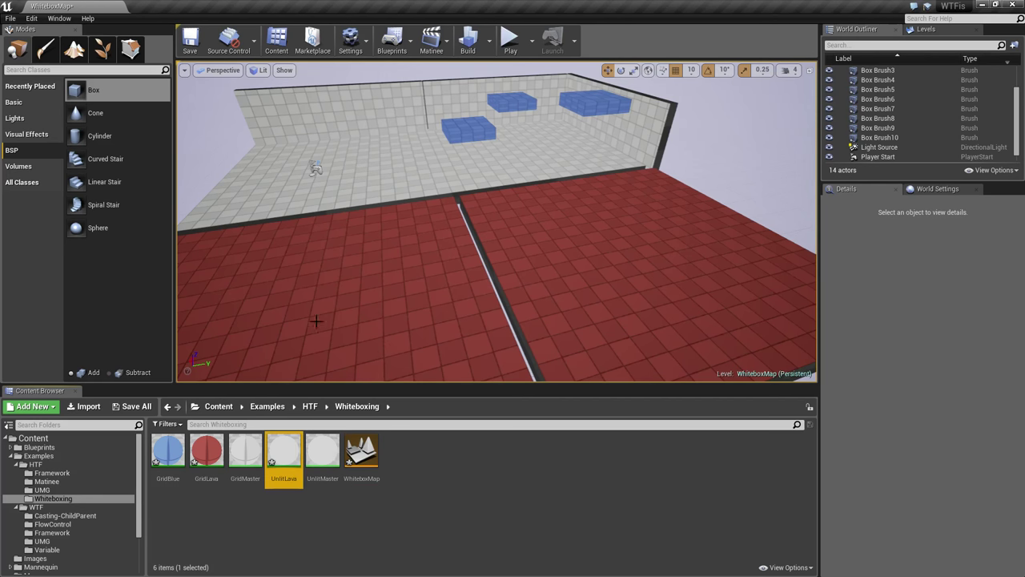
- Override UnlitLava's Color parameter with a deep red, about R 0.34, G 0.037, B 0.054
{"action": "double_click", "coordinate": [284, 452]}
{"action": "left_click", "coordinate": [129, 193]}
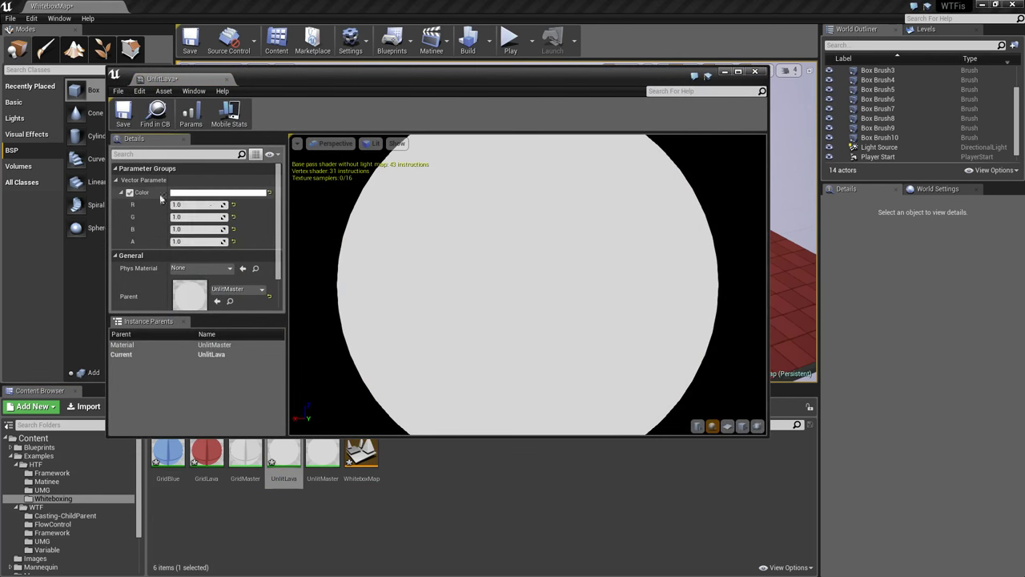
{"action": "left_click", "coordinate": [210, 193]}
{"action": "left_click_drag", "start_coordinate": [289, 282], "coordinate": [311, 278]}
{"action": "left_click_drag", "start_coordinate": [366, 255], "coordinate": [364, 298]}
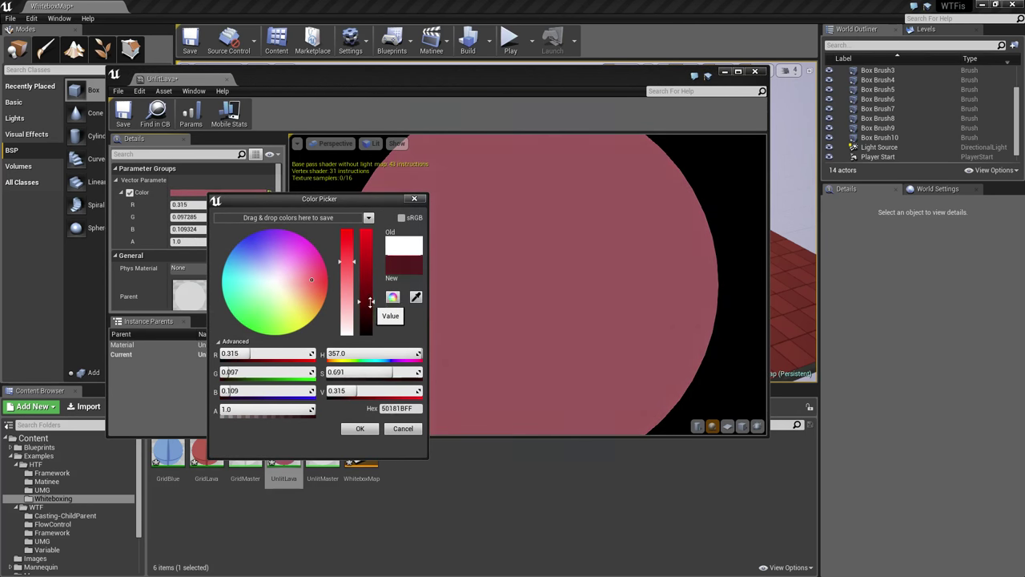
{"action": "left_click_drag", "start_coordinate": [347, 261], "coordinate": [347, 241]}
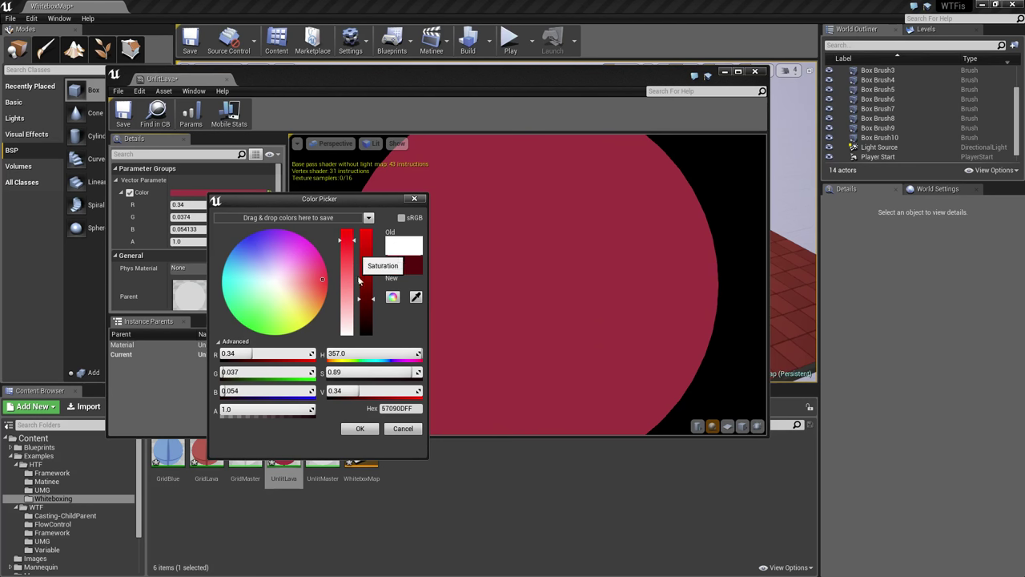
{"action": "left_click", "coordinate": [360, 429]}
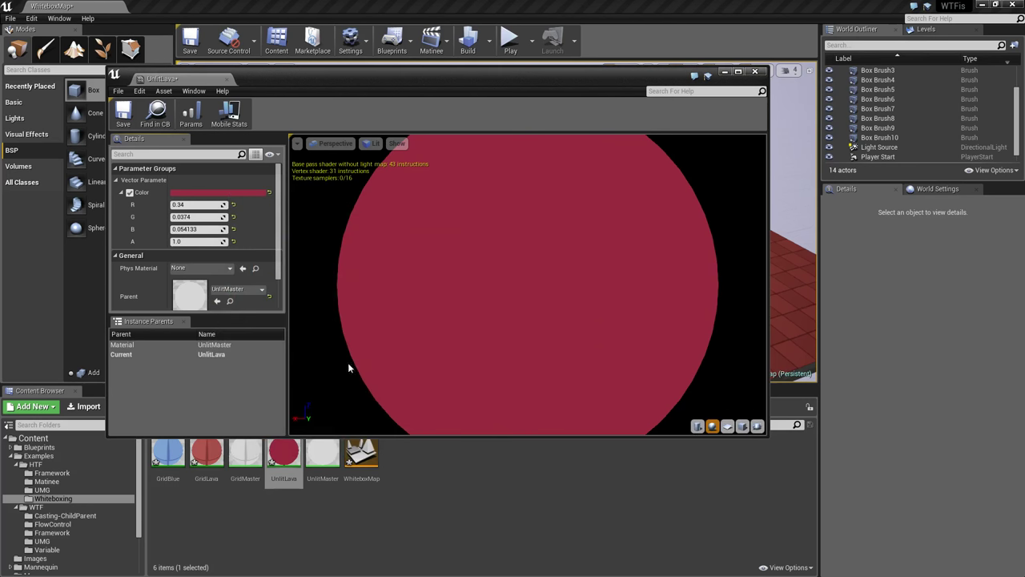
{"action": "left_click", "coordinate": [758, 74]}
- Apply the UnlitLava material to the red floor in place of the red grid
{"action": "scroll", "coordinate": [579, 279], "scroll_direction": "down", "scroll_amount": 3}
{"action": "left_click_drag", "start_coordinate": [284, 452], "coordinate": [572, 263]}
{"action": "mouse_move", "coordinate": [552, 261]}
{"action": "right_mouse_down"}
{"action": "mouse_move", "coordinate": [552, 181]}
{"action": "mouse_move", "coordinate": [579, 230]}
{"action": "mouse_move", "coordinate": [571, 234]}
{"action": "right_mouse_up"}
- Duplicate the blue platform nearest the lava floor along the X axis, placing the copy at X -280 cm
{"action": "left_click", "coordinate": [497, 192]}
{"action": "right_click_drag", "start_coordinate": [506, 226], "coordinate": [506, 147]}
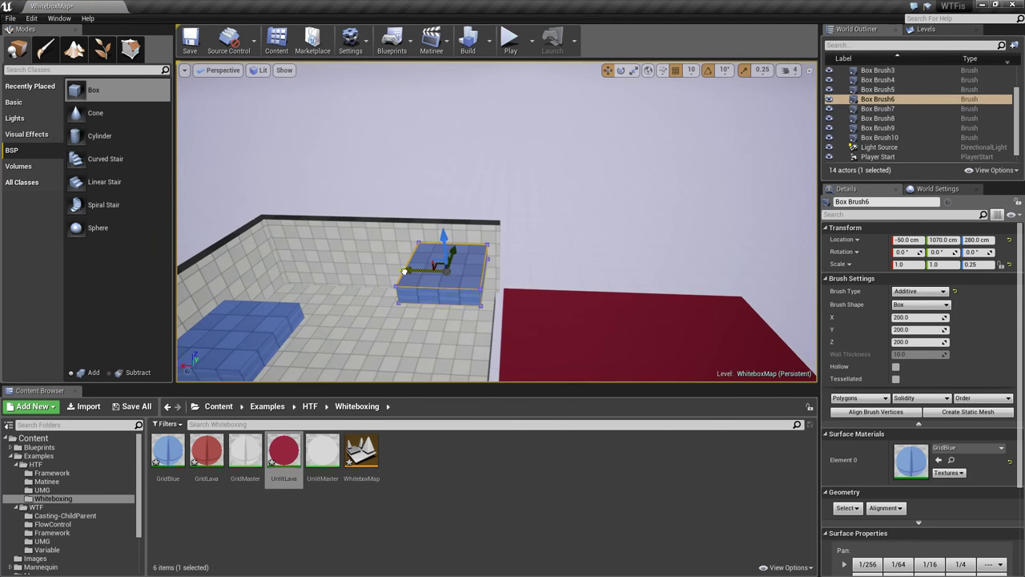
{"action": "left_click_drag", "start_coordinate": [404, 272], "coordinate": [497, 273], "text": "alt"}
{"action": "right_click_drag", "start_coordinate": [461, 316], "coordinate": [529, 315]}
- Stretch the copied blue platform over the lava floor to an X scale of 2.75
{"action": "key", "text": "e"}
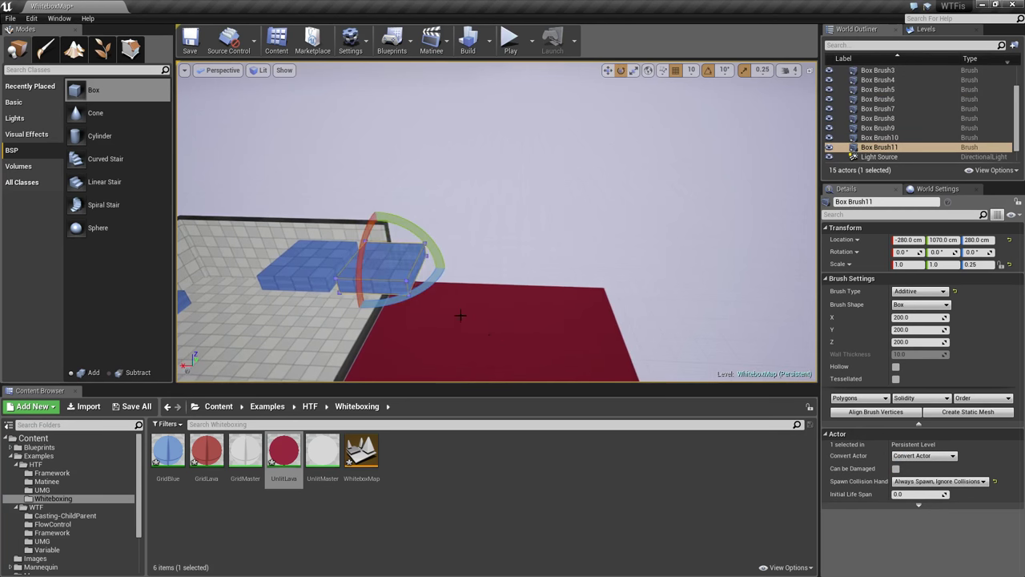
{"action": "key", "text": "w"}
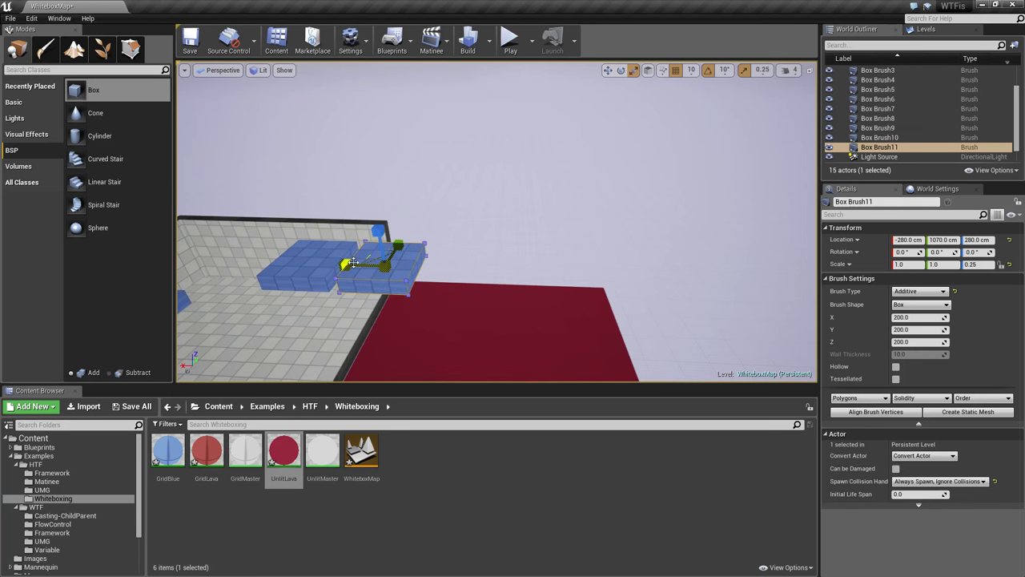
{"action": "left_click_drag", "start_coordinate": [346, 264], "coordinate": [419, 269]}
{"action": "mouse_move", "coordinate": [419, 271]}
{"action": "right_mouse_down"}
{"action": "mouse_move", "coordinate": [448, 271]}
{"action": "mouse_move", "coordinate": [473, 328]}
{"action": "mouse_move", "coordinate": [458, 293]}
{"action": "right_mouse_up"}
{"action": "key", "text": "w"}
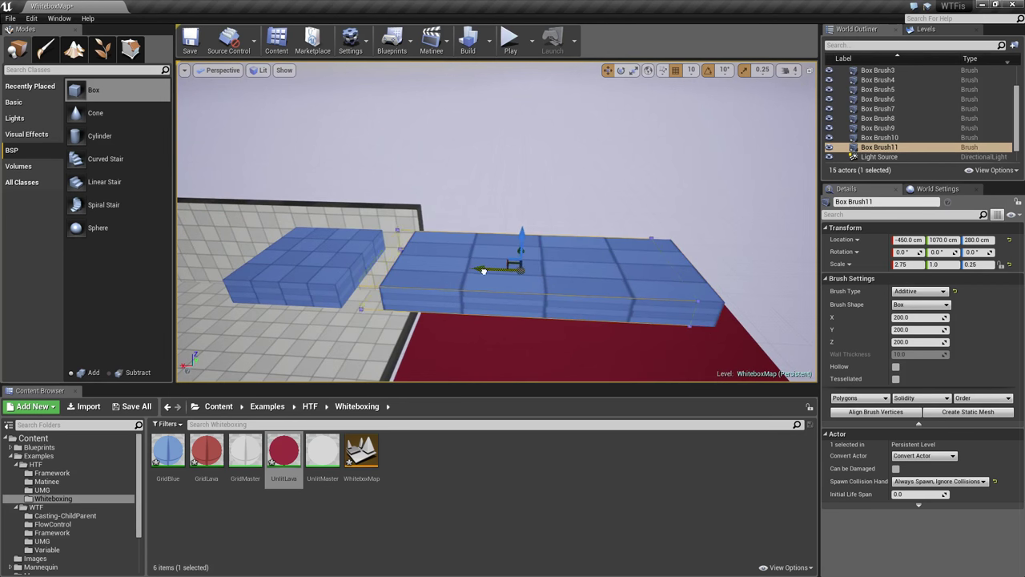
- Set the grid snap size to 5 and move the stretched platform against the original one, at X -425 cm
{"action": "left_click_drag", "start_coordinate": [466, 273], "coordinate": [466, 274]}
{"action": "right_click_drag", "start_coordinate": [477, 312], "coordinate": [457, 311]}
{"action": "key", "text": "a"}
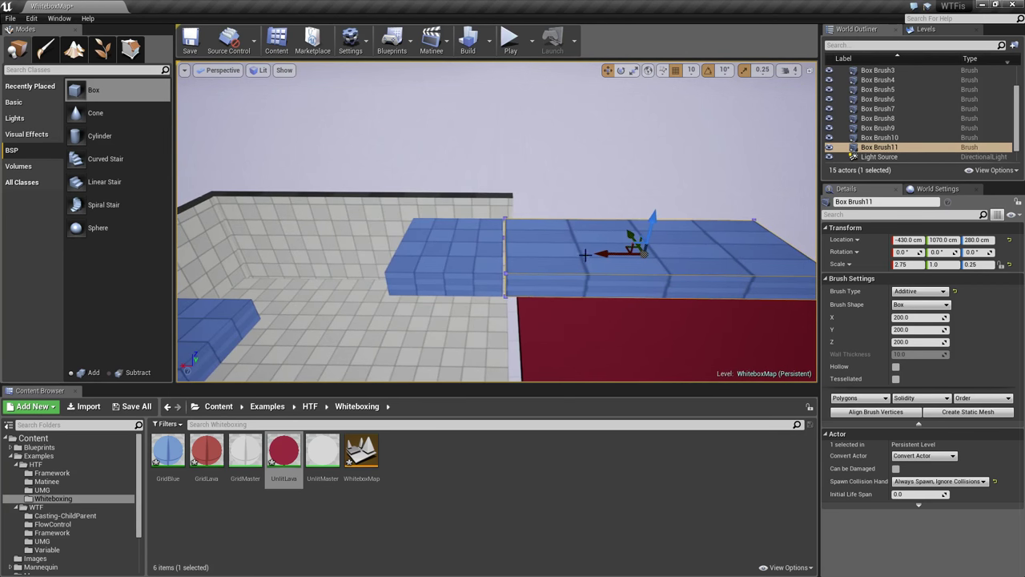
{"action": "key", "text": "w"}
{"action": "right_click_drag", "start_coordinate": [561, 288], "coordinate": [540, 304]}
{"action": "right_click_drag", "start_coordinate": [561, 356], "coordinate": [561, 381]}
{"action": "left_click", "coordinate": [691, 70]}
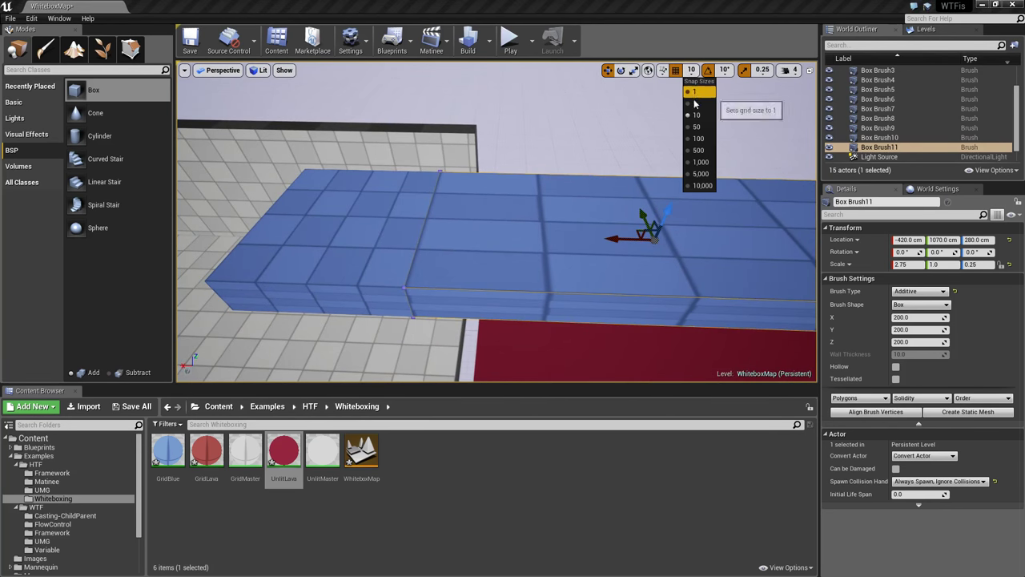
{"action": "left_click", "coordinate": [695, 103]}
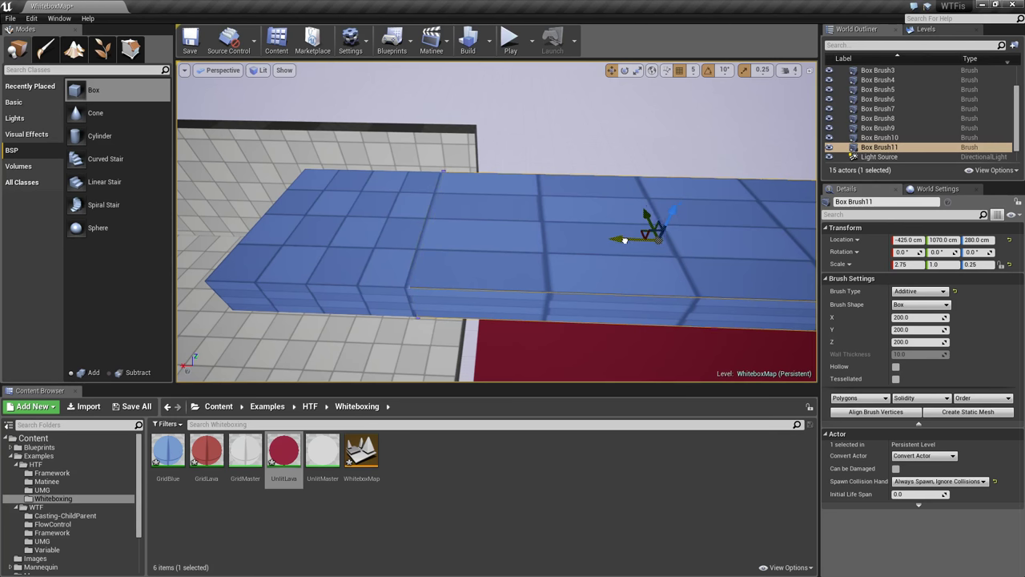
{"action": "left_click_drag", "start_coordinate": [623, 241], "coordinate": [623, 241]}
{"action": "key", "text": "Escape"}
- Set the grid snap size to 10 with the stretched blue platform selected
{"action": "left_click", "coordinate": [470, 257]}
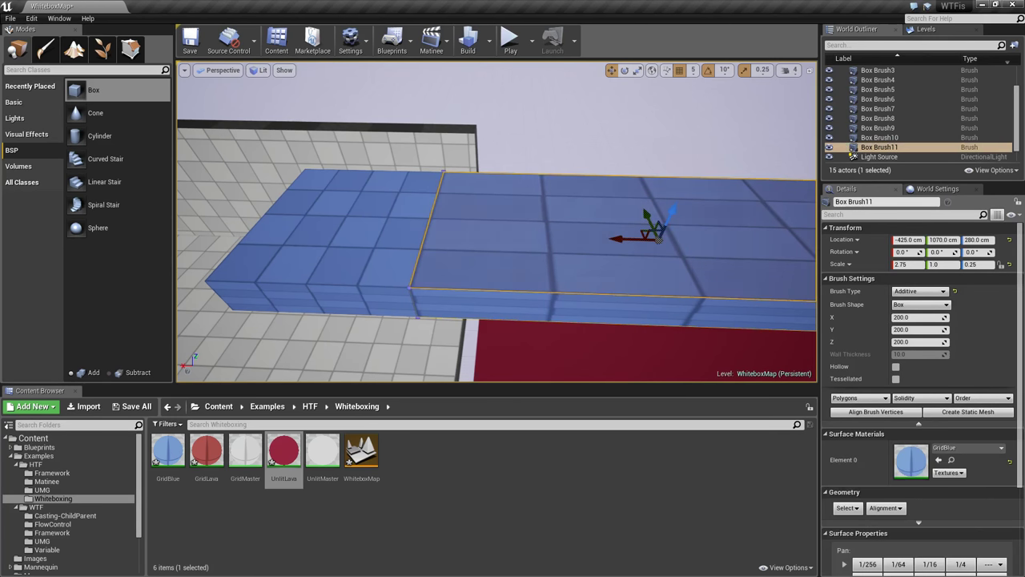
{"action": "left_click", "coordinate": [407, 255]}
{"action": "left_click", "coordinate": [472, 244]}
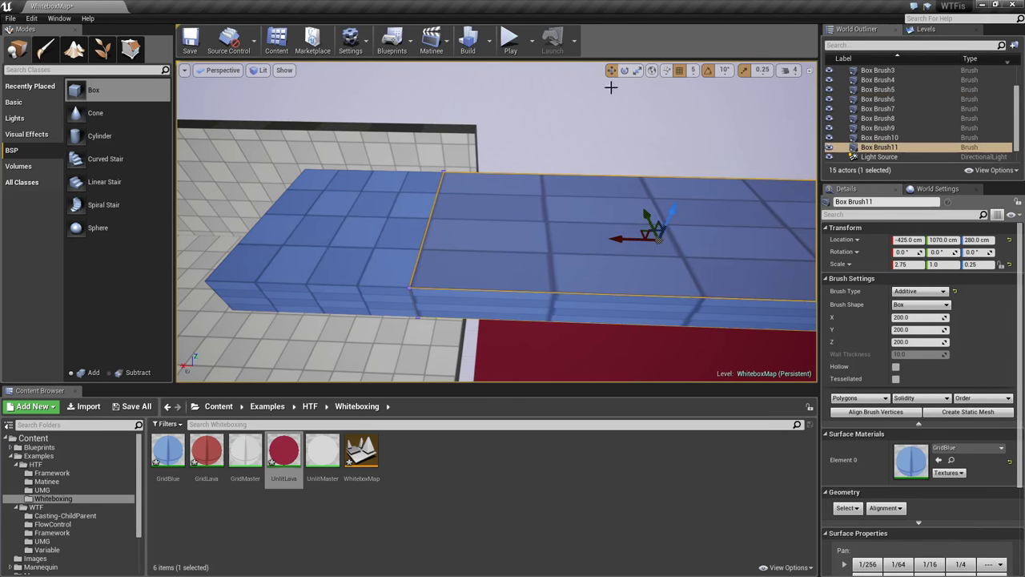
{"action": "left_click", "coordinate": [693, 71]}
{"action": "left_click", "coordinate": [703, 114]}
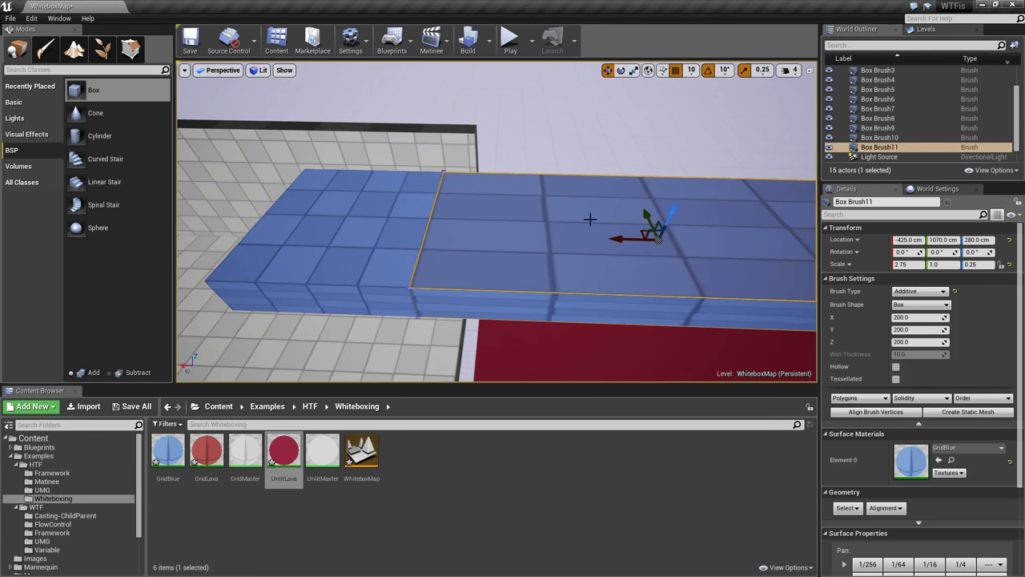
- Examine the stretched blue platform from several angles, including its joint with the original platform and its far end over the lava
{"action": "key", "text": "f"}
{"action": "mouse_move", "coordinate": [591, 221]}
{"action": "right_mouse_down"}
{"action": "mouse_move", "coordinate": [616, 232]}
{"action": "mouse_move", "coordinate": [621, 258]}
{"action": "mouse_move", "coordinate": [590, 221]}
{"action": "right_mouse_up"}
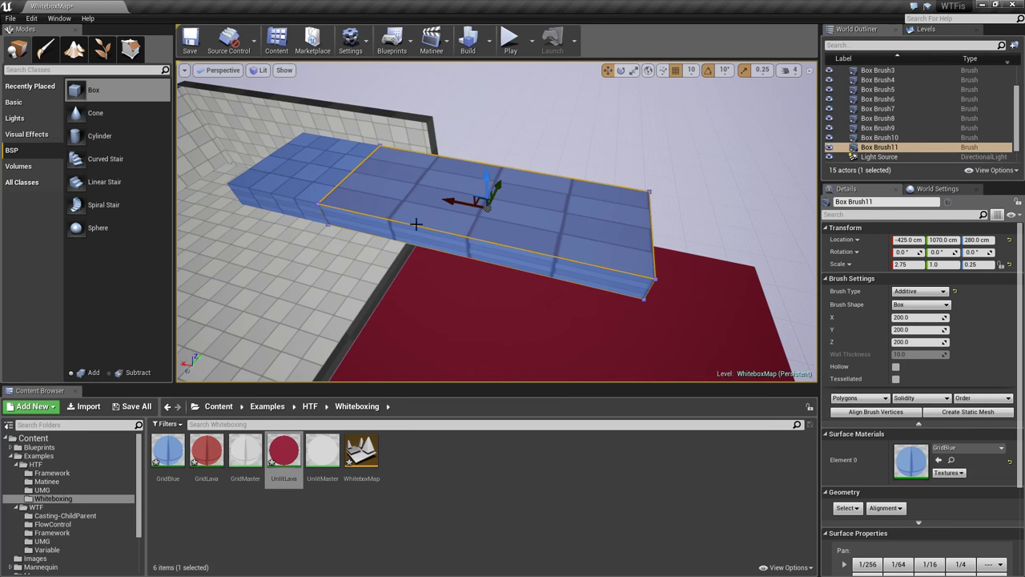
{"action": "mouse_move", "coordinate": [538, 351]}
{"action": "right_mouse_down"}
{"action": "mouse_move", "coordinate": [513, 328]}
{"action": "mouse_move", "coordinate": [373, 292]}
{"action": "right_mouse_up"}
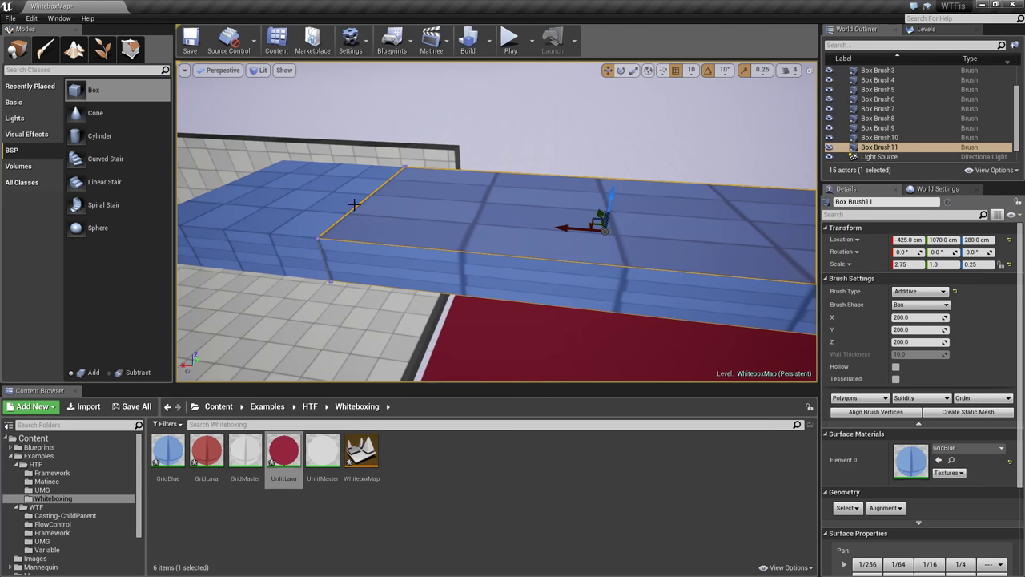
{"action": "mouse_move", "coordinate": [541, 203]}
{"action": "right_mouse_down"}
{"action": "mouse_move", "coordinate": [608, 203]}
{"action": "mouse_move", "coordinate": [597, 264]}
{"action": "mouse_move", "coordinate": [629, 212]}
{"action": "right_mouse_up"}
{"action": "right_click_drag", "start_coordinate": [628, 266], "coordinate": [618, 256]}
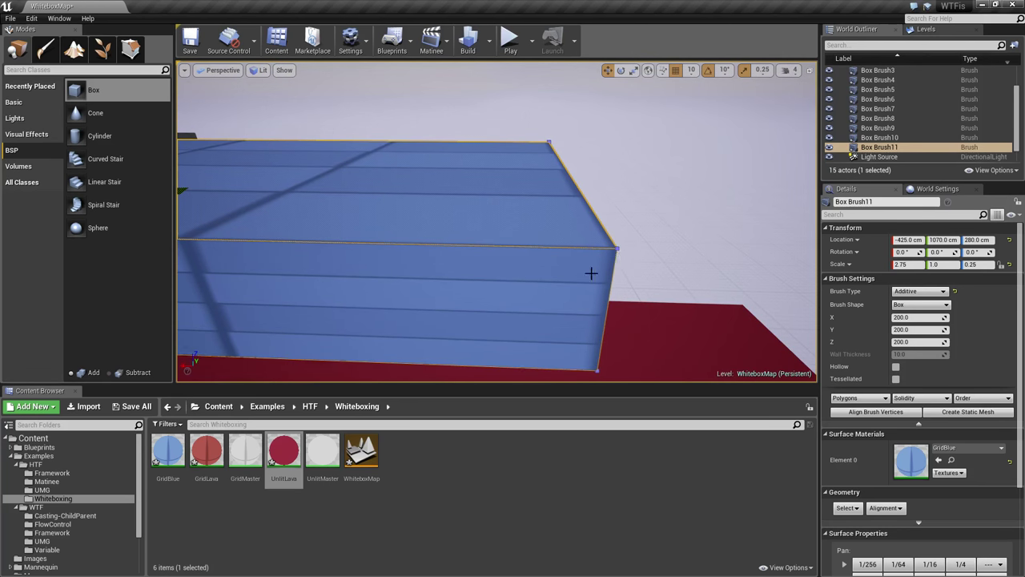
{"action": "left_click_drag", "start_coordinate": [591, 273], "coordinate": [439, 230], "text": "alt"}
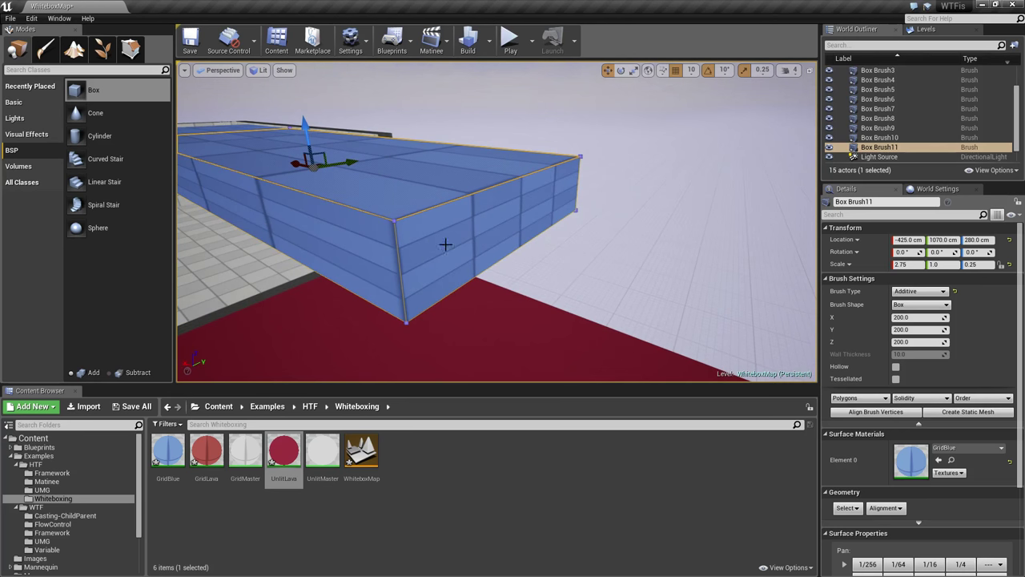
{"action": "left_click_drag", "start_coordinate": [547, 165], "coordinate": [403, 239], "text": "alt"}
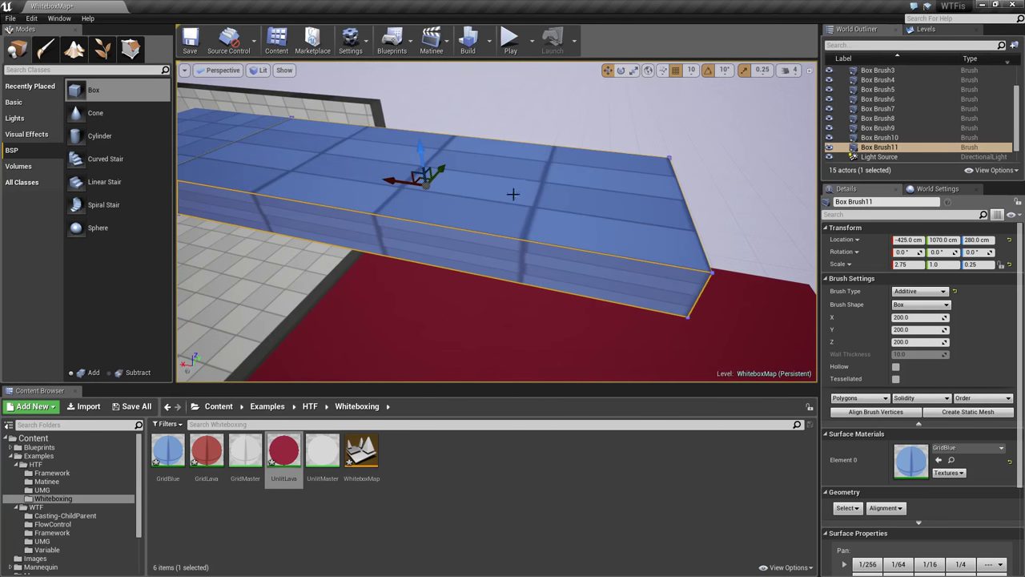
{"action": "left_click_drag", "start_coordinate": [518, 193], "coordinate": [507, 263], "text": "alt"}
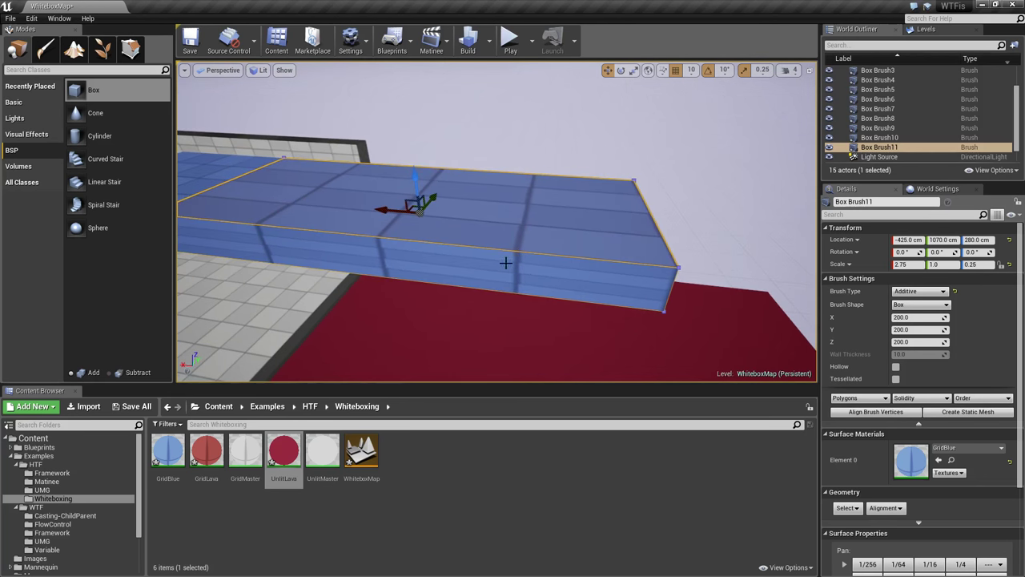
{"action": "right_click_drag", "start_coordinate": [497, 221], "coordinate": [471, 221]}
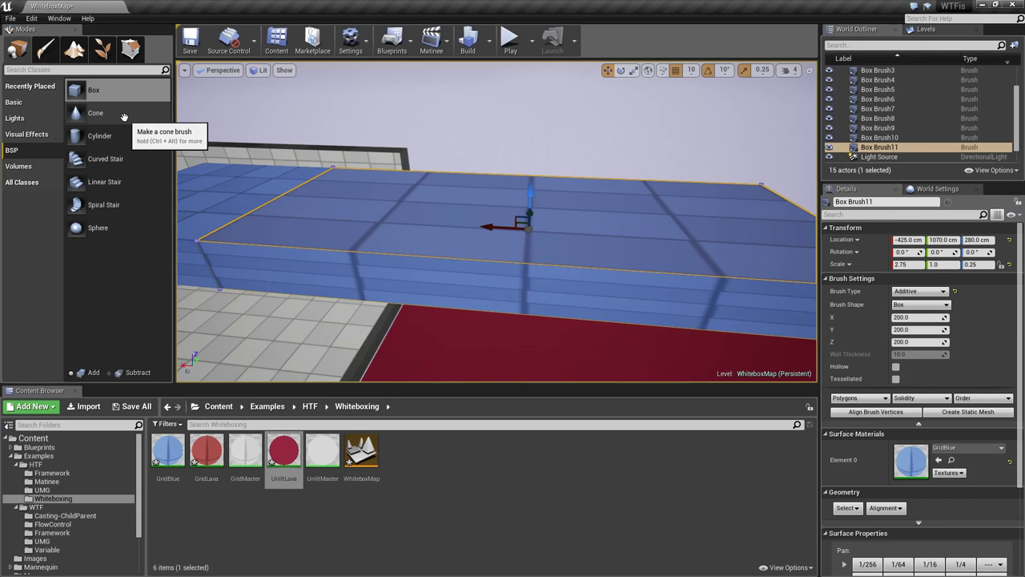
- Switch to geometry editing and select the end face of the stretched blue platform over the lava
{"action": "left_click", "coordinate": [128, 49]}
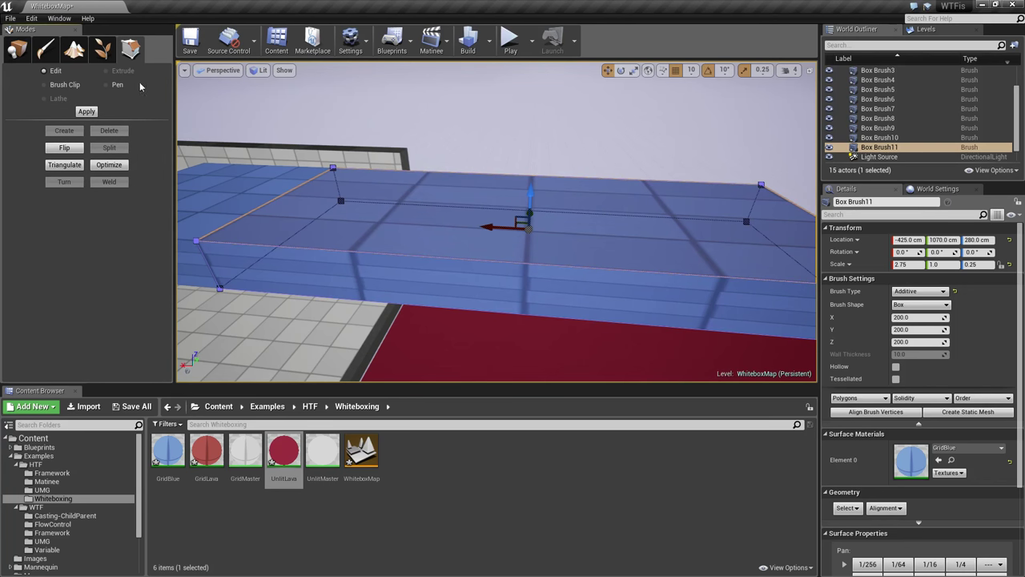
{"action": "left_click", "coordinate": [585, 289]}
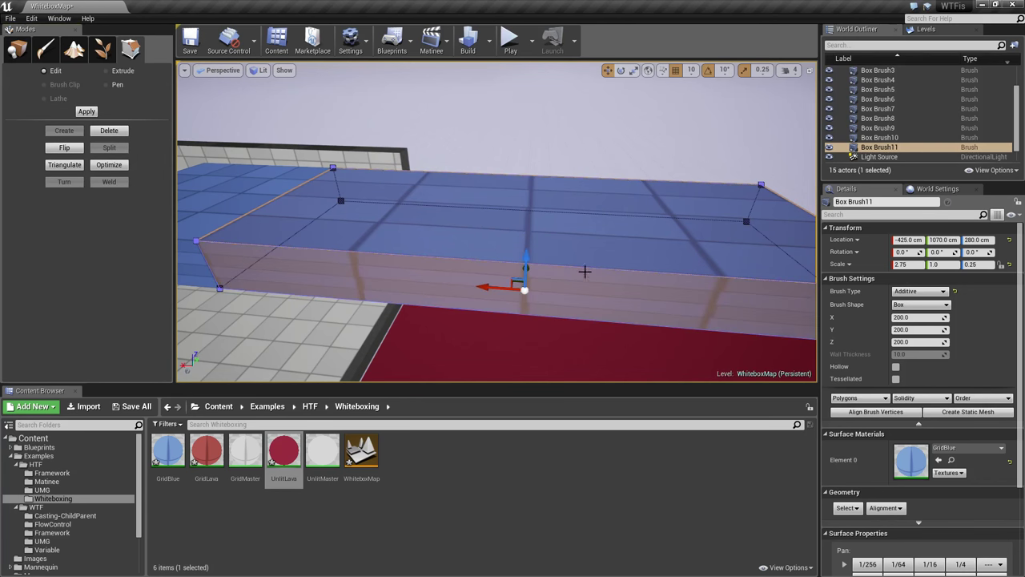
{"action": "left_click", "coordinate": [599, 231]}
{"action": "mouse_move", "coordinate": [617, 238]}
{"action": "right_mouse_down"}
{"action": "mouse_move", "coordinate": [618, 265]}
{"action": "mouse_move", "coordinate": [609, 208]}
{"action": "mouse_move", "coordinate": [592, 201]}
{"action": "mouse_move", "coordinate": [627, 299]}
{"action": "right_mouse_up"}
{"action": "left_click", "coordinate": [546, 311]}
{"action": "mouse_move", "coordinate": [547, 312]}
{"action": "right_mouse_down"}
{"action": "mouse_move", "coordinate": [481, 352]}
{"action": "mouse_move", "coordinate": [480, 264]}
{"action": "right_mouse_up"}
{"action": "left_click", "coordinate": [479, 331]}
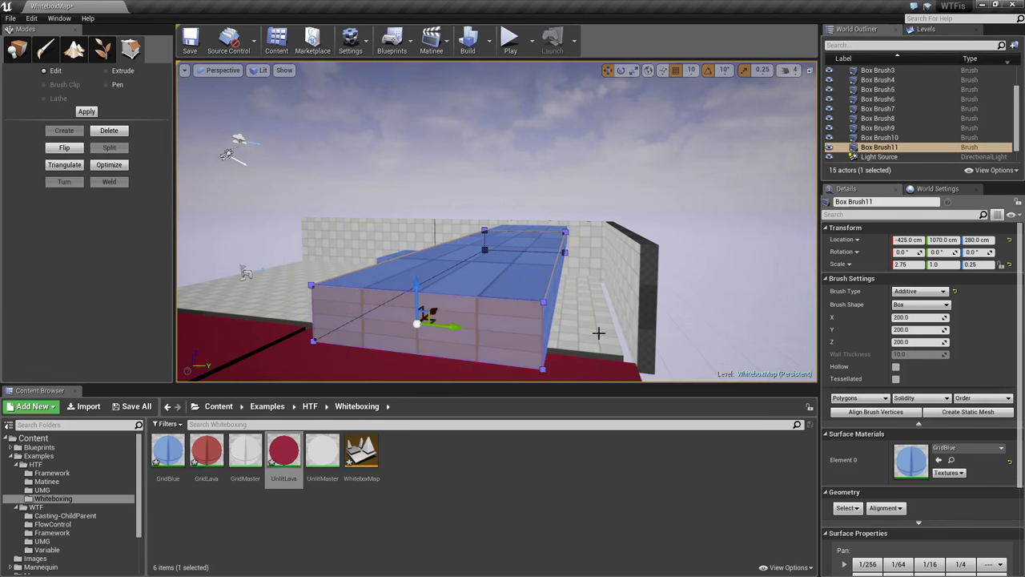
{"action": "mouse_move", "coordinate": [597, 332]}
{"action": "right_mouse_down"}
{"action": "mouse_move", "coordinate": [513, 332]}
{"action": "mouse_move", "coordinate": [585, 317]}
{"action": "mouse_move", "coordinate": [467, 298]}
{"action": "right_mouse_up"}
{"action": "left_click", "coordinate": [436, 287]}
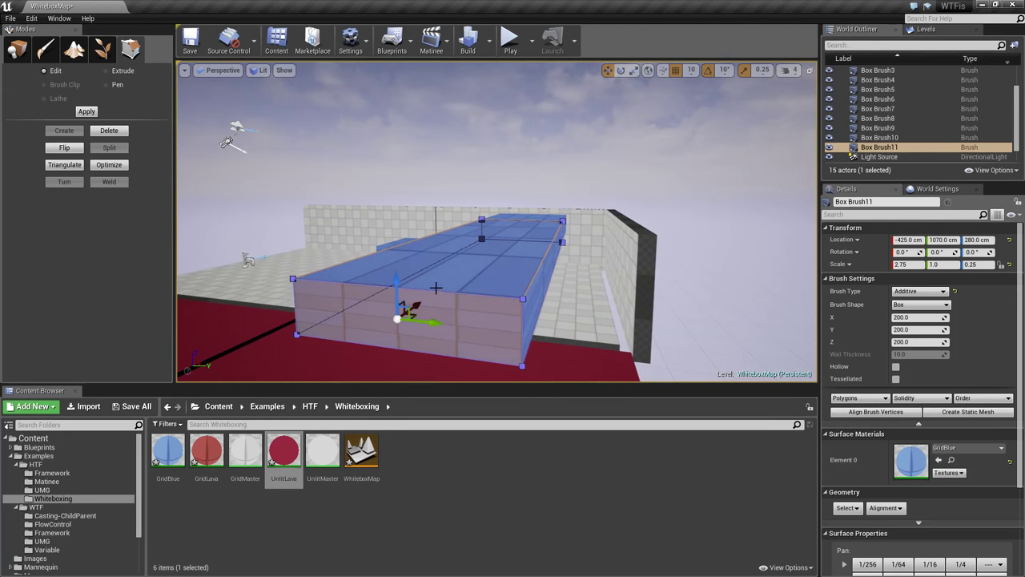
{"action": "left_click", "coordinate": [433, 290]}
{"action": "left_click", "coordinate": [433, 290]}
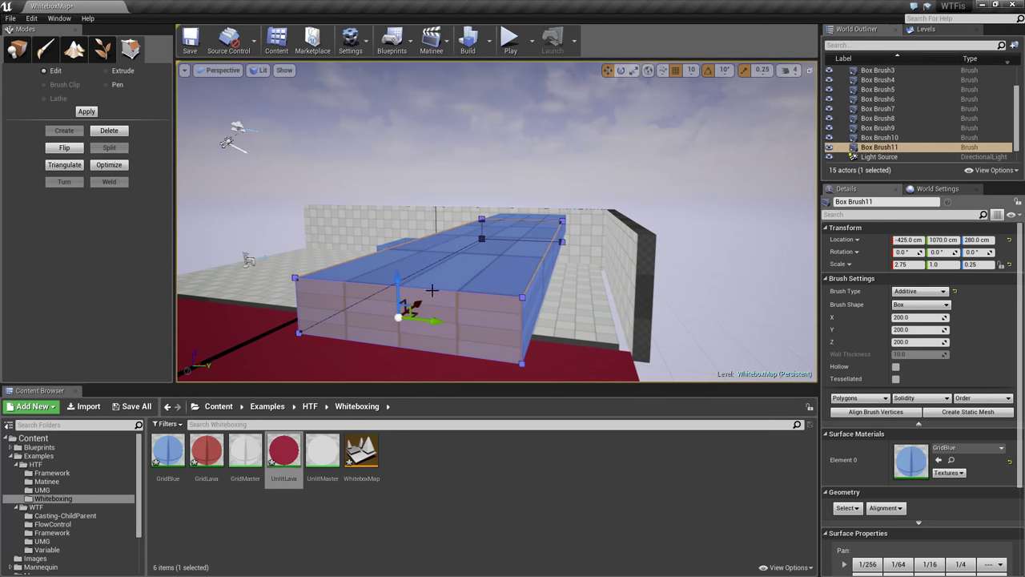
{"action": "right_click_drag", "start_coordinate": [431, 289], "coordinate": [428, 314]}
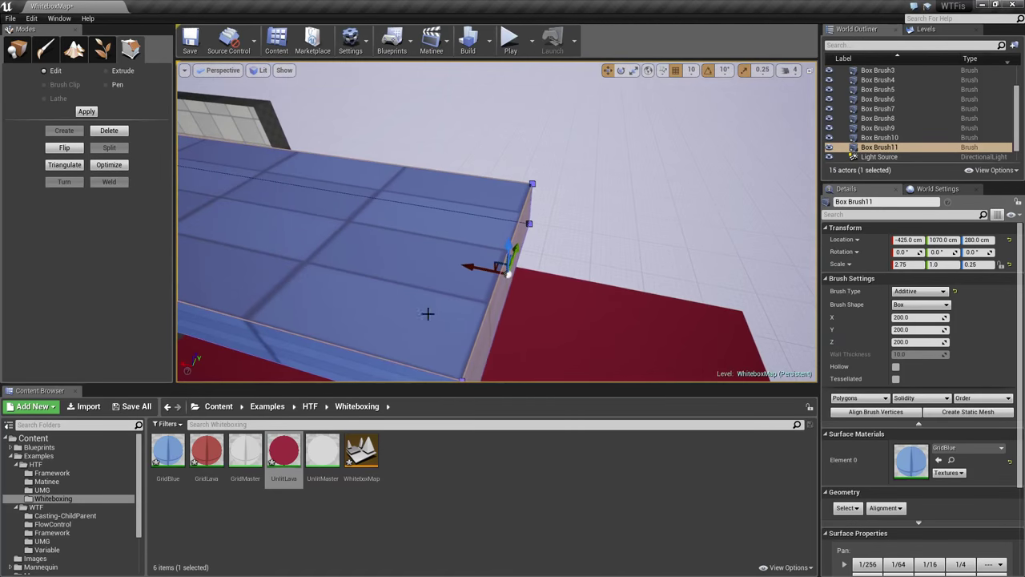
- Select the upper edge of the platform's far end and raise it to form an upward ramp over the lava
{"action": "left_click", "coordinate": [476, 336]}
{"action": "left_click", "coordinate": [475, 339]}
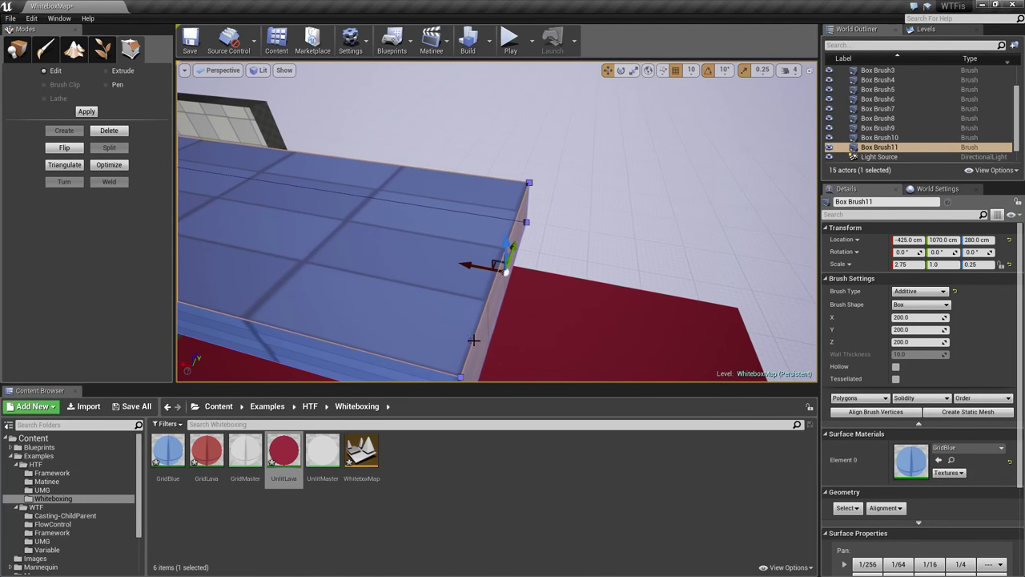
{"action": "left_click", "coordinate": [474, 341]}
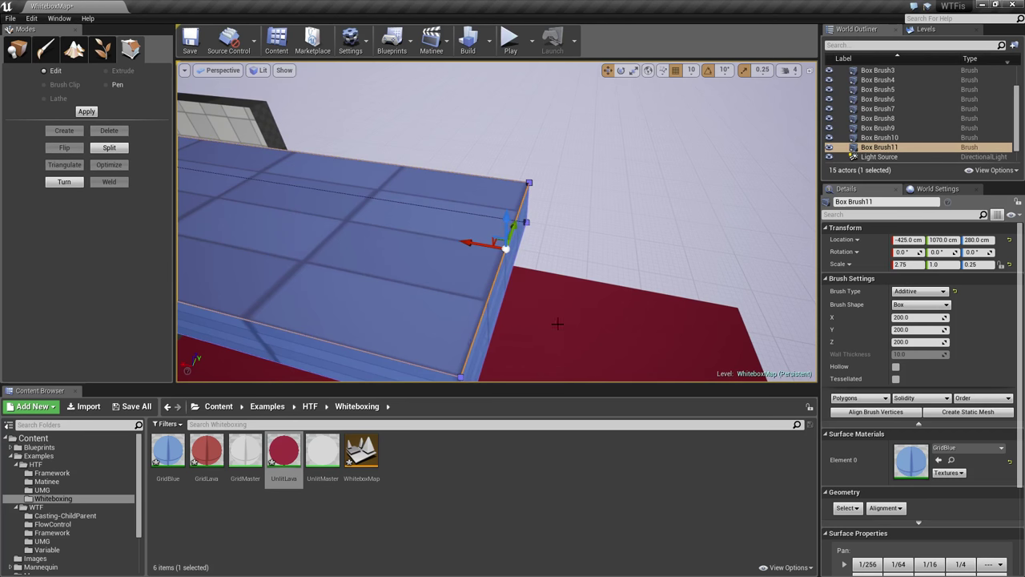
{"action": "mouse_move", "coordinate": [558, 324]}
{"action": "right_mouse_down"}
{"action": "mouse_move", "coordinate": [570, 350]}
{"action": "mouse_move", "coordinate": [558, 293]}
{"action": "mouse_move", "coordinate": [512, 297]}
{"action": "mouse_move", "coordinate": [452, 245]}
{"action": "mouse_move", "coordinate": [449, 271]}
{"action": "mouse_move", "coordinate": [463, 276]}
{"action": "right_mouse_up"}
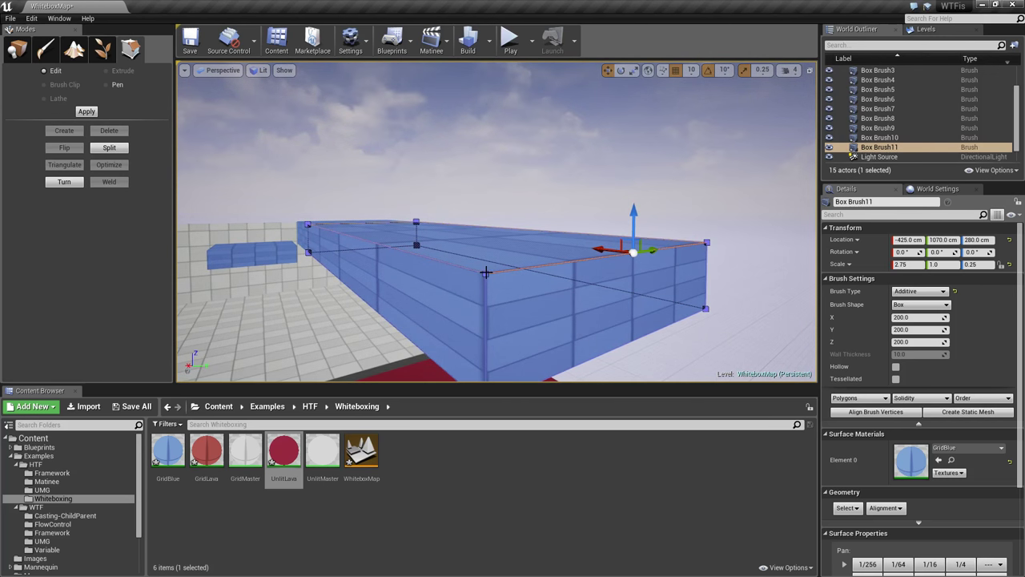
{"action": "left_click", "coordinate": [485, 274]}
{"action": "mouse_move", "coordinate": [529, 310]}
{"action": "right_mouse_down"}
{"action": "mouse_move", "coordinate": [481, 304]}
{"action": "mouse_move", "coordinate": [536, 356]}
{"action": "mouse_move", "coordinate": [520, 322]}
{"action": "mouse_move", "coordinate": [533, 306]}
{"action": "right_mouse_up"}
{"action": "right_click_drag", "start_coordinate": [521, 262], "coordinate": [485, 253]}
{"action": "left_click", "coordinate": [484, 274]}
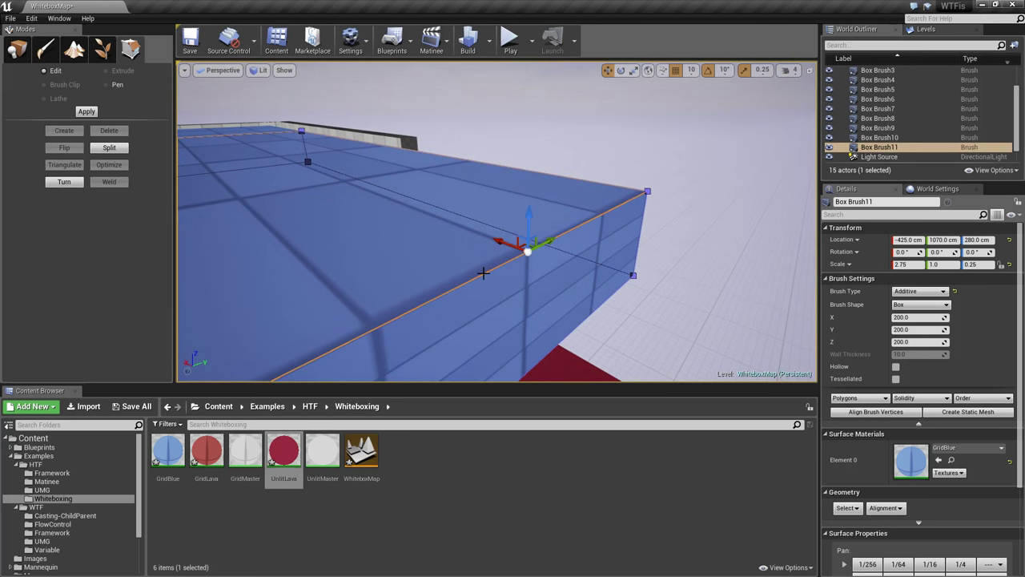
{"action": "right_click_drag", "start_coordinate": [516, 316], "coordinate": [540, 297]}
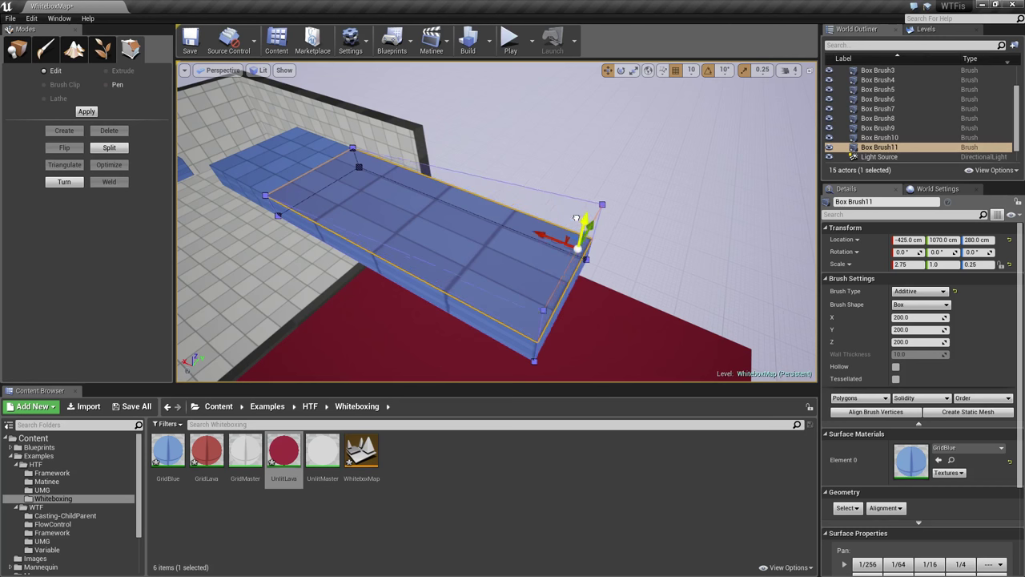
{"action": "mouse_move", "coordinate": [565, 182]}
{"action": "right_mouse_down"}
{"action": "mouse_move", "coordinate": [540, 165]}
{"action": "mouse_move", "coordinate": [524, 179]}
{"action": "right_mouse_up"}
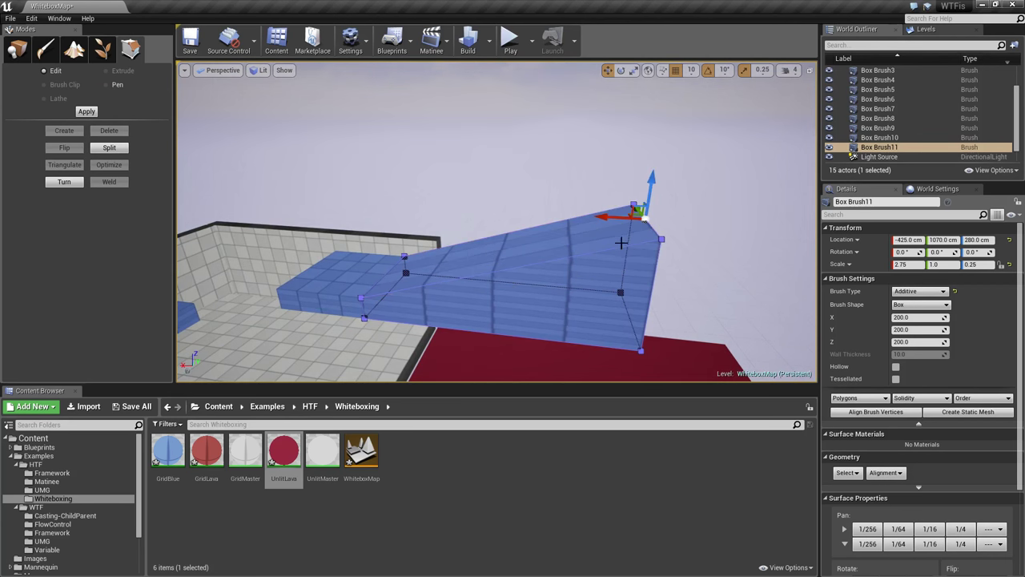
{"action": "mouse_move", "coordinate": [621, 242]}
{"action": "right_mouse_down"}
{"action": "mouse_move", "coordinate": [556, 248]}
{"action": "mouse_move", "coordinate": [626, 288]}
{"action": "right_mouse_up"}
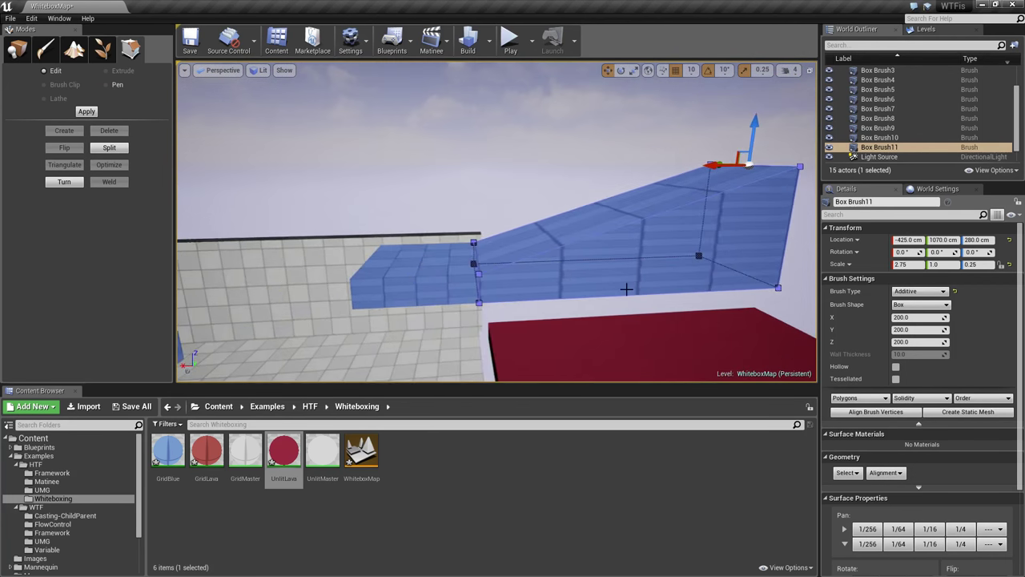
- Play-test the level by jumping across the blue platforms and running up the ramp, and end the session
{"action": "left_click", "coordinate": [509, 39]}
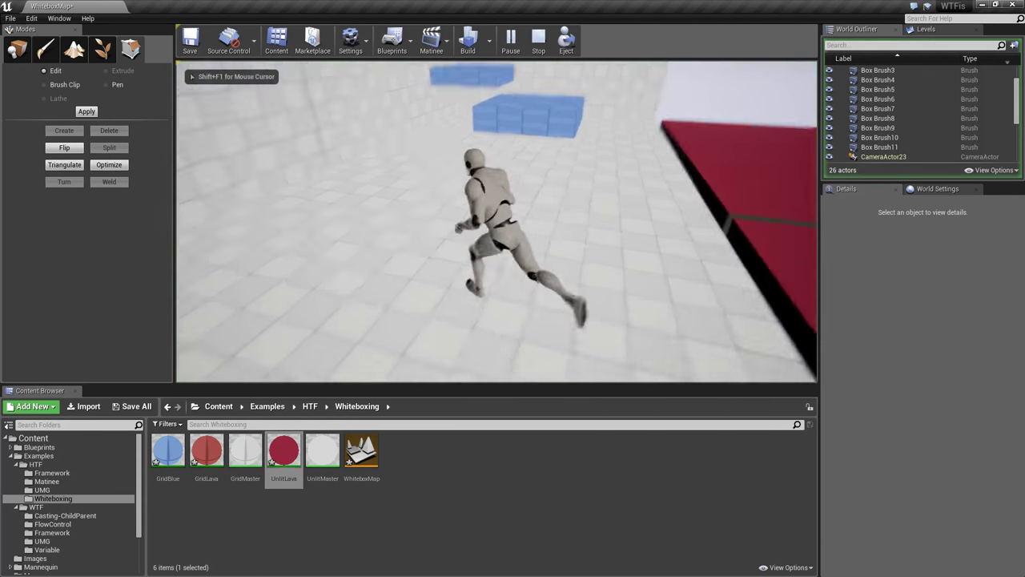
{"action": "key", "text": "w"}
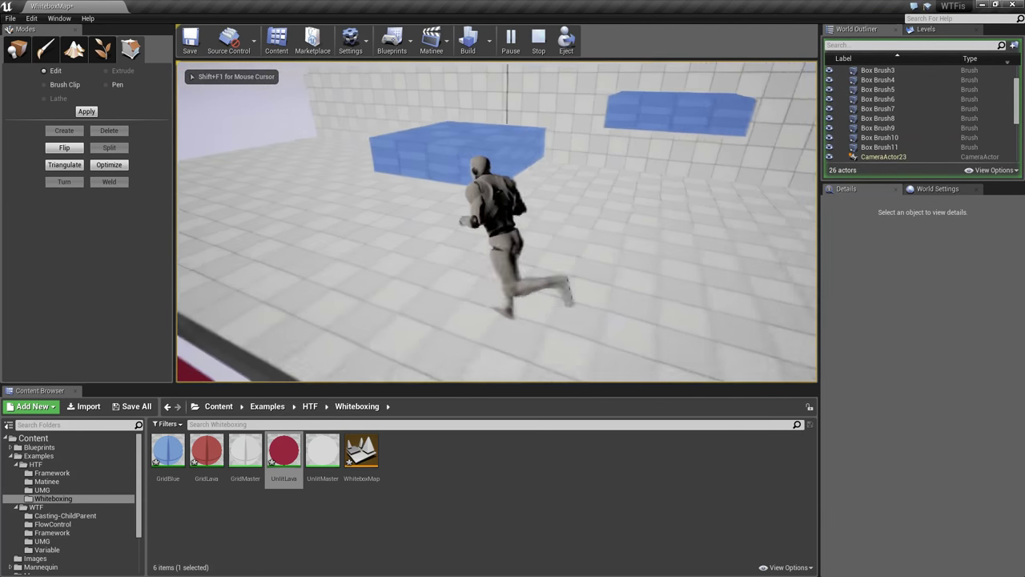
{"action": "key", "text": "space"}
{"action": "key", "text": "w"}
{"action": "key", "text": "space"}
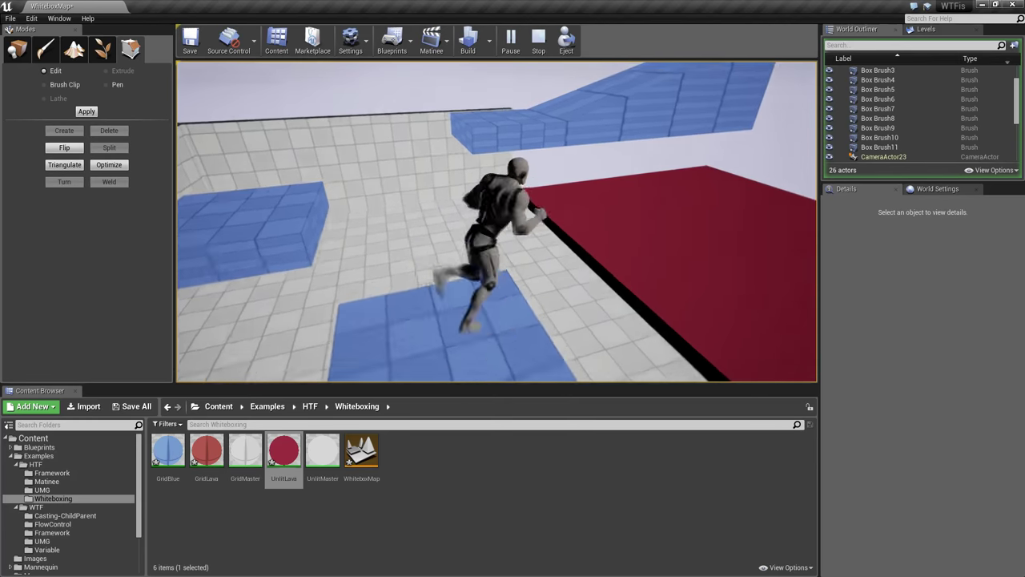
{"action": "key", "text": "w"}
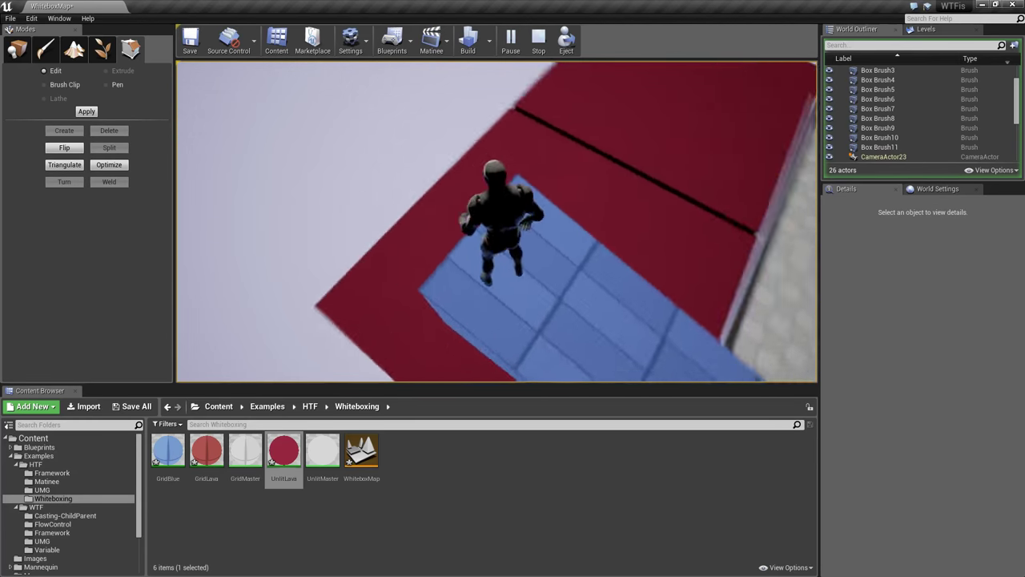
{"action": "key", "text": "d"}
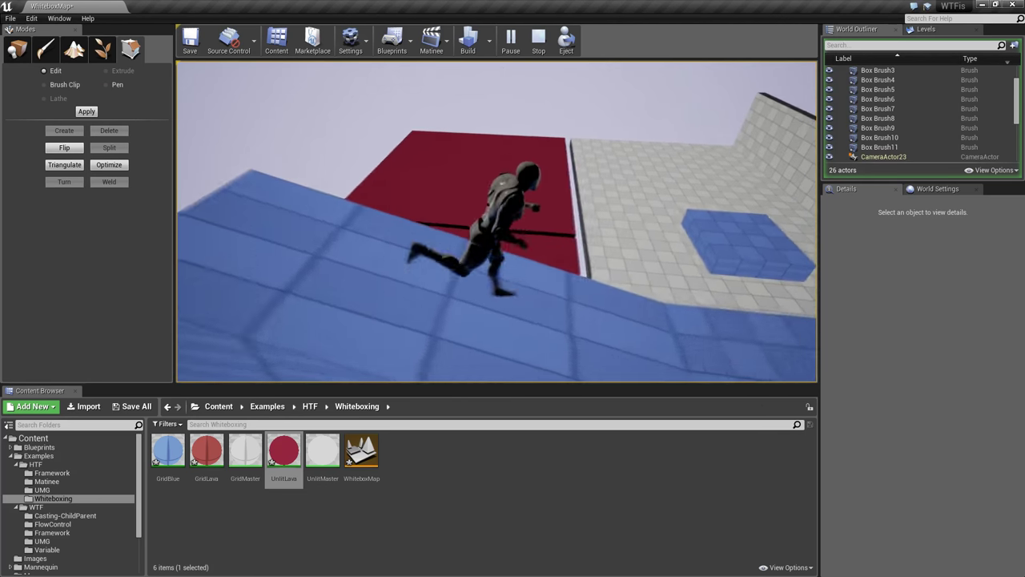
{"action": "key", "text": "Escape"}
- Return to placement mode and duplicate the flat blue platform before the ramp to the ramp's upper end, at X -800 cm and Z 450 cm
{"action": "mouse_move", "coordinate": [675, 262]}
{"action": "right_mouse_down"}
{"action": "mouse_move", "coordinate": [713, 264]}
{"action": "mouse_move", "coordinate": [725, 316]}
{"action": "mouse_move", "coordinate": [725, 288]}
{"action": "right_mouse_up"}
{"action": "key", "text": "a"}
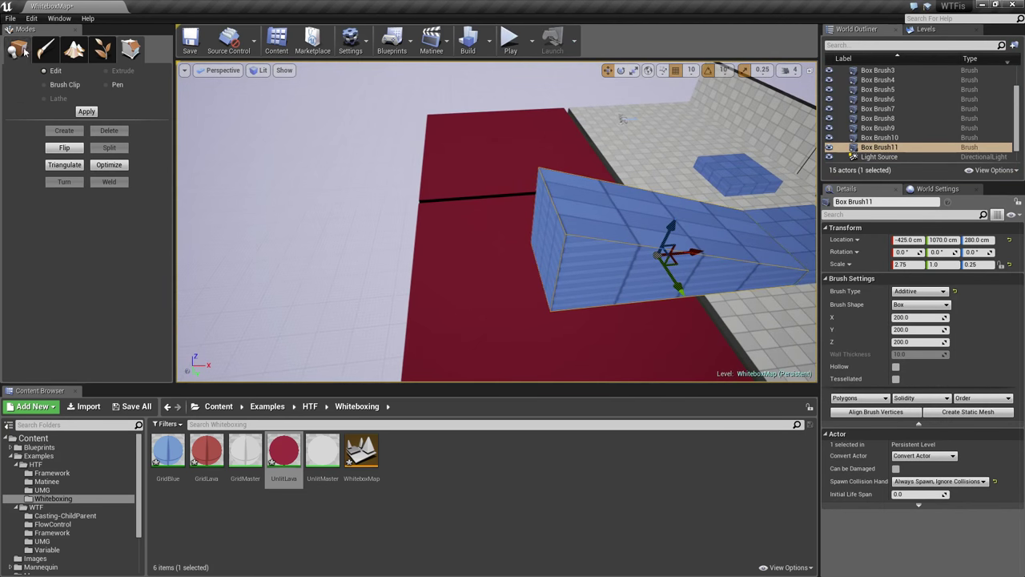
{"action": "left_click", "coordinate": [739, 173]}
{"action": "key", "text": "s"}
{"action": "mouse_move", "coordinate": [713, 245]}
{"action": "right_mouse_down"}
{"action": "mouse_move", "coordinate": [559, 262]}
{"action": "mouse_move", "coordinate": [605, 266]}
{"action": "right_mouse_up"}
{"action": "left_click", "coordinate": [559, 262]}
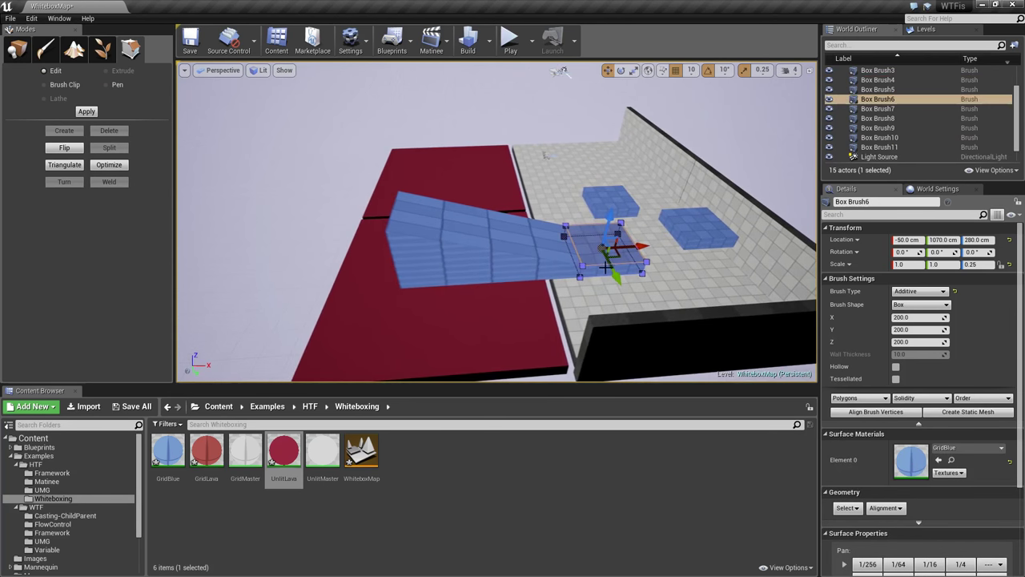
{"action": "left_click", "coordinate": [16, 51]}
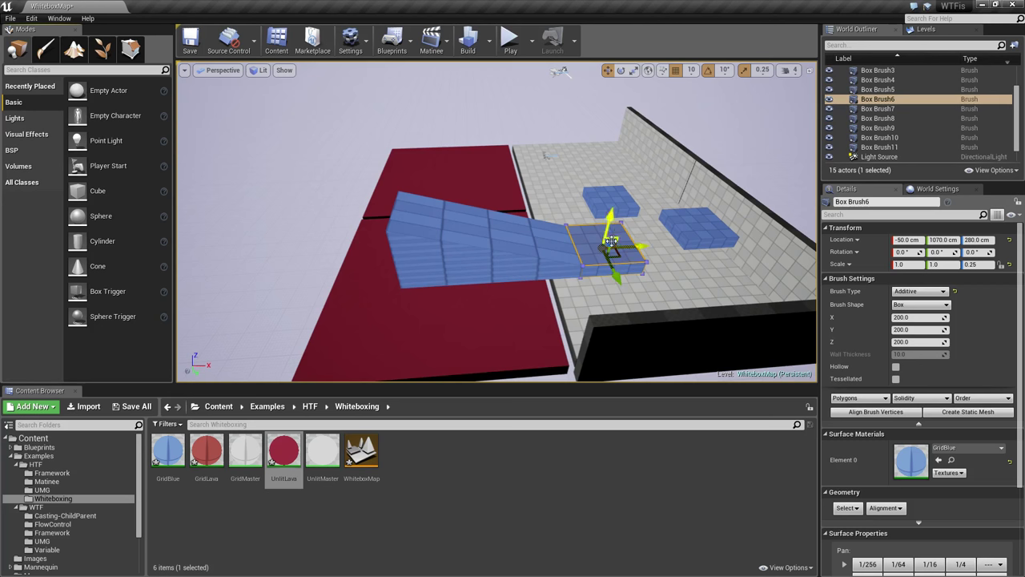
{"action": "left_click_drag", "start_coordinate": [640, 245], "coordinate": [411, 256], "text": "alt"}
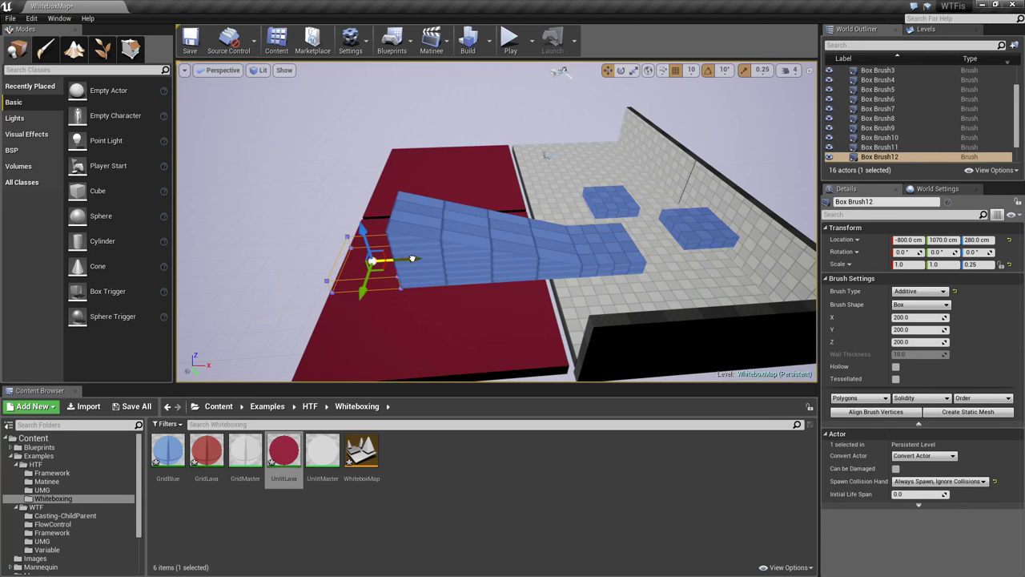
{"action": "left_click_drag", "start_coordinate": [354, 181], "coordinate": [353, 181]}
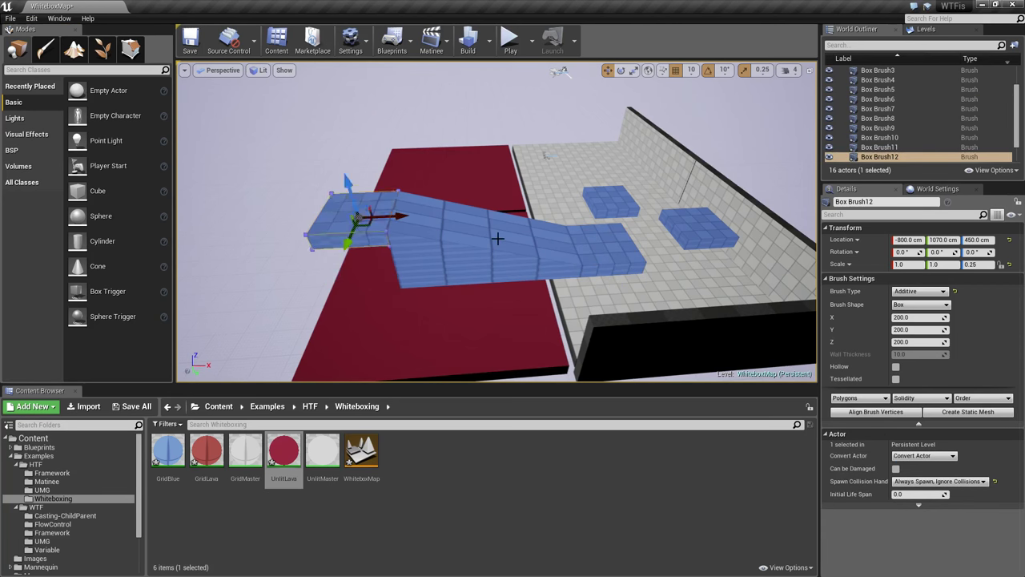
{"action": "key", "text": "Escape"}
- Add a BSP spiral stair brush above the lava floor at X -680, Y 550, Z 400 cm and rotate it 90° about Z
{"action": "mouse_move", "coordinate": [497, 238]}
{"action": "right_mouse_down"}
{"action": "mouse_move", "coordinate": [512, 232]}
{"action": "mouse_move", "coordinate": [513, 184]}
{"action": "mouse_move", "coordinate": [451, 243]}
{"action": "right_mouse_up"}
{"action": "left_click", "coordinate": [451, 244]}
{"action": "left_click_drag", "start_coordinate": [453, 245], "coordinate": [705, 320], "text": "alt"}
{"action": "mouse_move", "coordinate": [497, 240]}
{"action": "right_mouse_down"}
{"action": "mouse_move", "coordinate": [505, 233]}
{"action": "mouse_move", "coordinate": [400, 248]}
{"action": "mouse_move", "coordinate": [324, 233]}
{"action": "right_mouse_up"}
{"action": "left_click_drag", "start_coordinate": [593, 240], "coordinate": [633, 244], "text": "alt"}
{"action": "left_click", "coordinate": [26, 150]}
{"action": "left_click_drag", "start_coordinate": [253, 180], "coordinate": [428, 175], "text": "alt"}
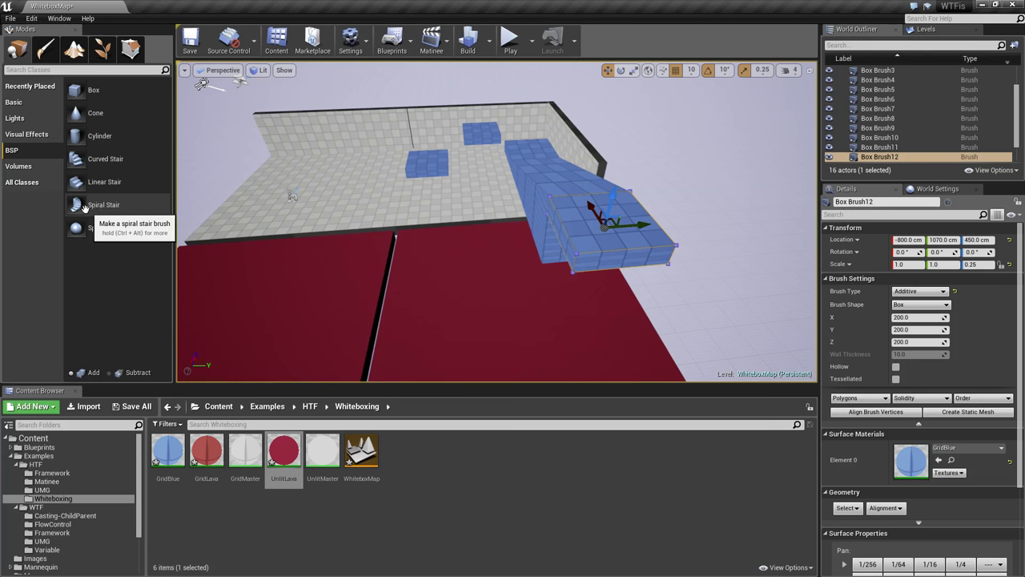
{"action": "mouse_move", "coordinate": [84, 207]}
{"action": "left_mouse_down"}
{"action": "mouse_move", "coordinate": [419, 192]}
{"action": "mouse_move", "coordinate": [572, 217]}
{"action": "mouse_move", "coordinate": [549, 248]}
{"action": "mouse_move", "coordinate": [589, 265]}
{"action": "mouse_move", "coordinate": [566, 220]}
{"action": "mouse_move", "coordinate": [529, 218]}
{"action": "mouse_move", "coordinate": [547, 217]}
{"action": "left_mouse_up"}
{"action": "right_click_drag", "start_coordinate": [547, 217], "coordinate": [344, 220]}
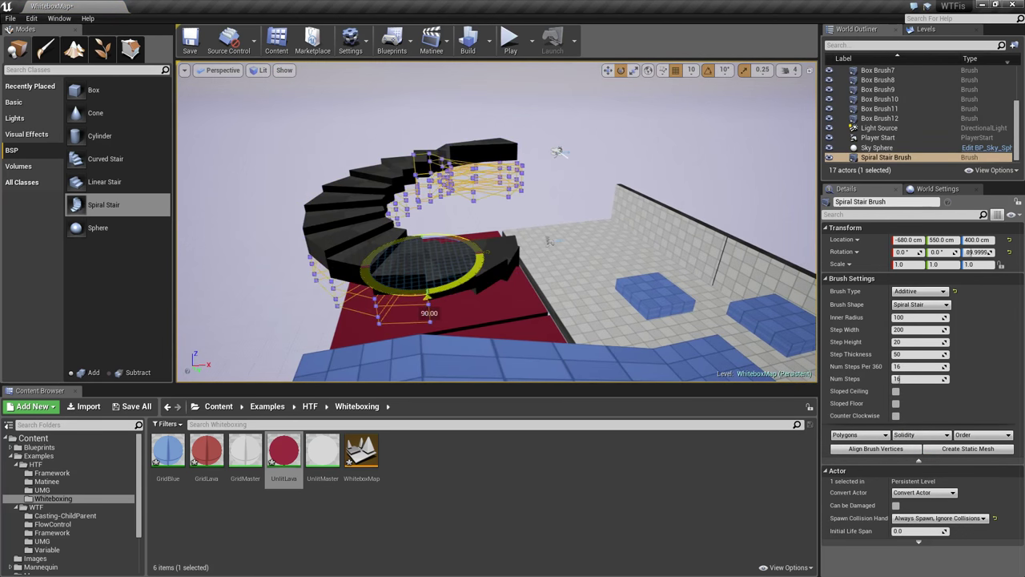
- Rotate the spiral stair to 180° about Z and move it to Y 920 cm, Z 510 cm near the platform at the ramp's end
{"action": "left_click_drag", "start_coordinate": [571, 289], "coordinate": [572, 288]}
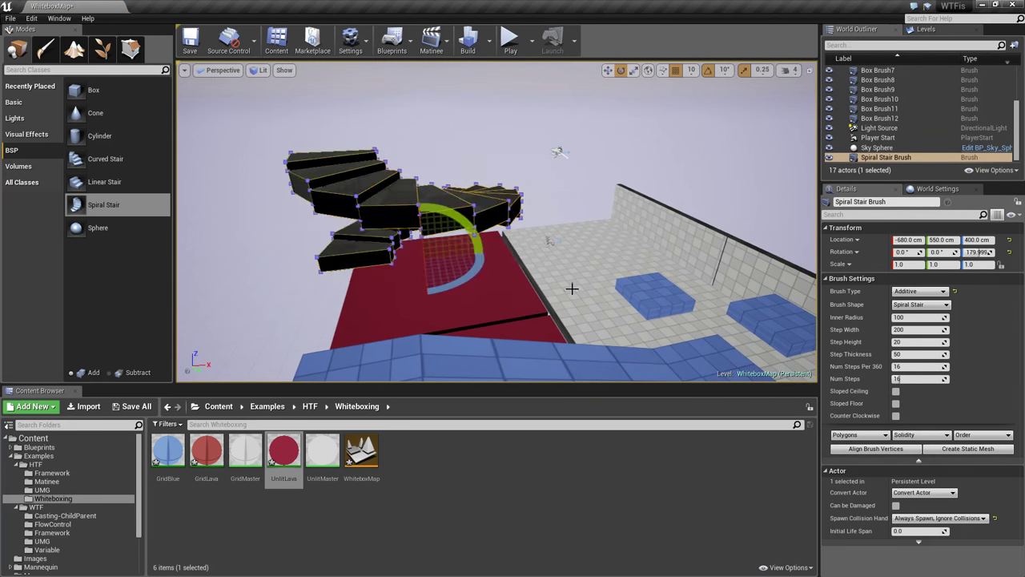
{"action": "right_click_drag", "start_coordinate": [651, 314], "coordinate": [809, 315]}
{"action": "key", "text": "w"}
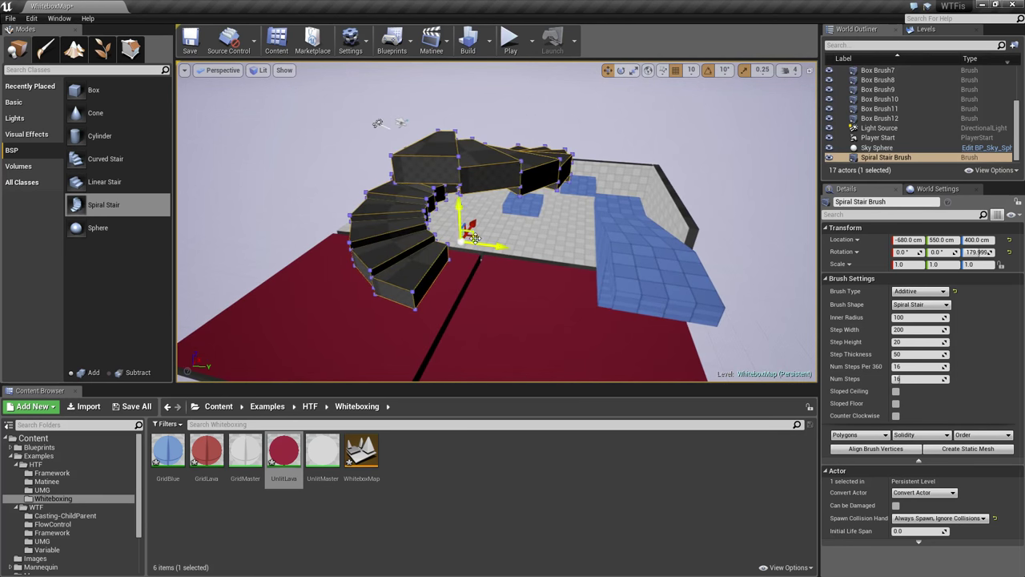
{"action": "mouse_move", "coordinate": [508, 248]}
{"action": "left_mouse_down"}
{"action": "mouse_move", "coordinate": [609, 249]}
{"action": "mouse_move", "coordinate": [618, 271]}
{"action": "left_mouse_up"}
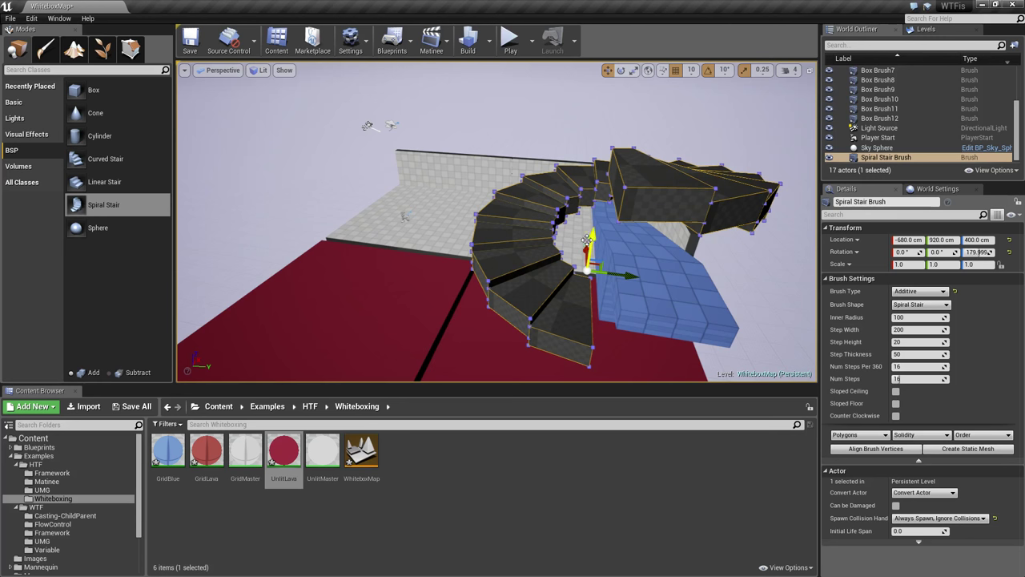
{"action": "left_click_drag", "start_coordinate": [586, 241], "coordinate": [594, 203]}
{"action": "right_click_drag", "start_coordinate": [656, 245], "coordinate": [593, 305]}
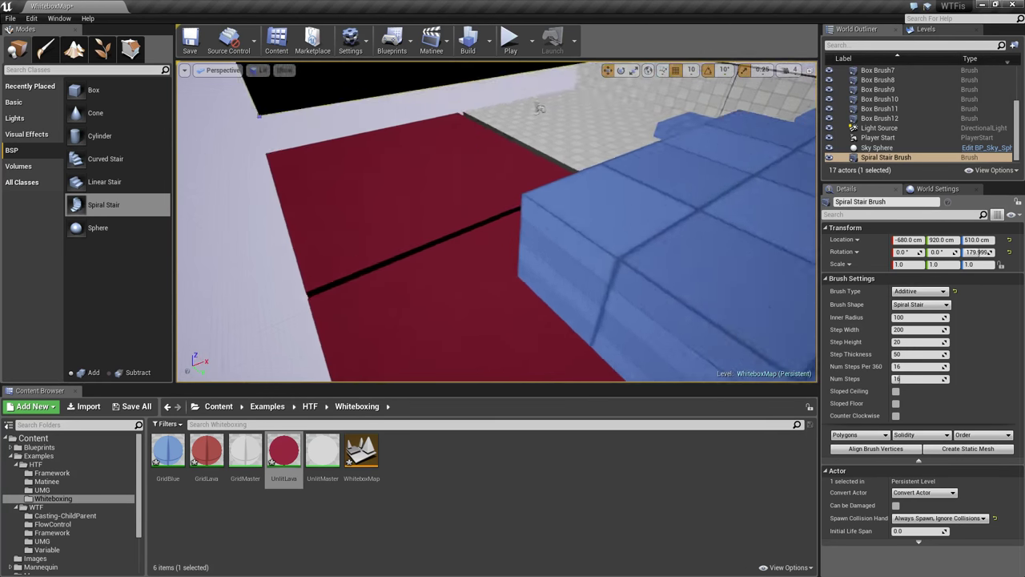
{"action": "right_click_drag", "start_coordinate": [540, 109], "coordinate": [681, 257]}
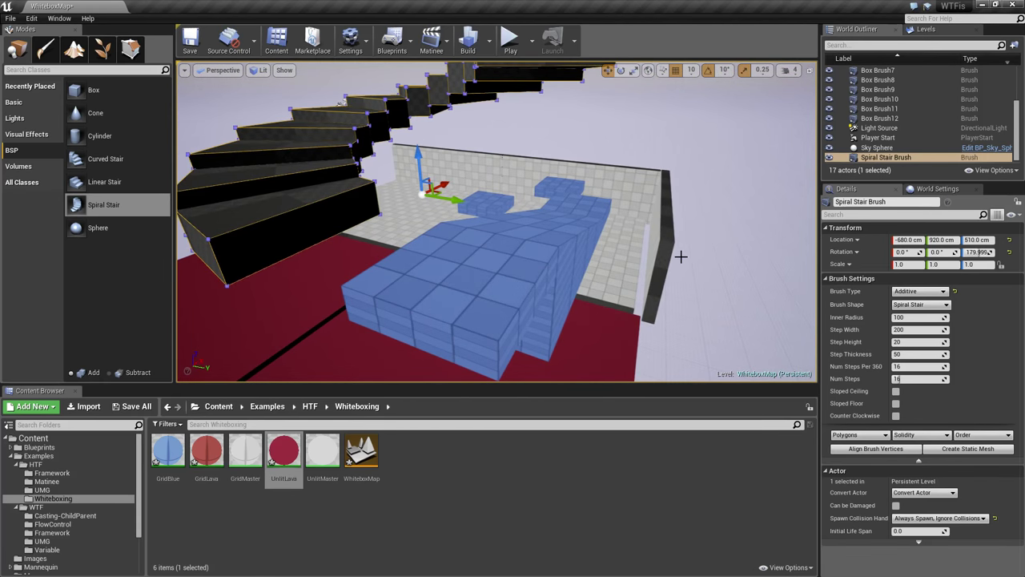
- Examine the spiral stair's alignment with the surrounding brushes in the top wireframe view
{"action": "left_click", "coordinate": [218, 72]}
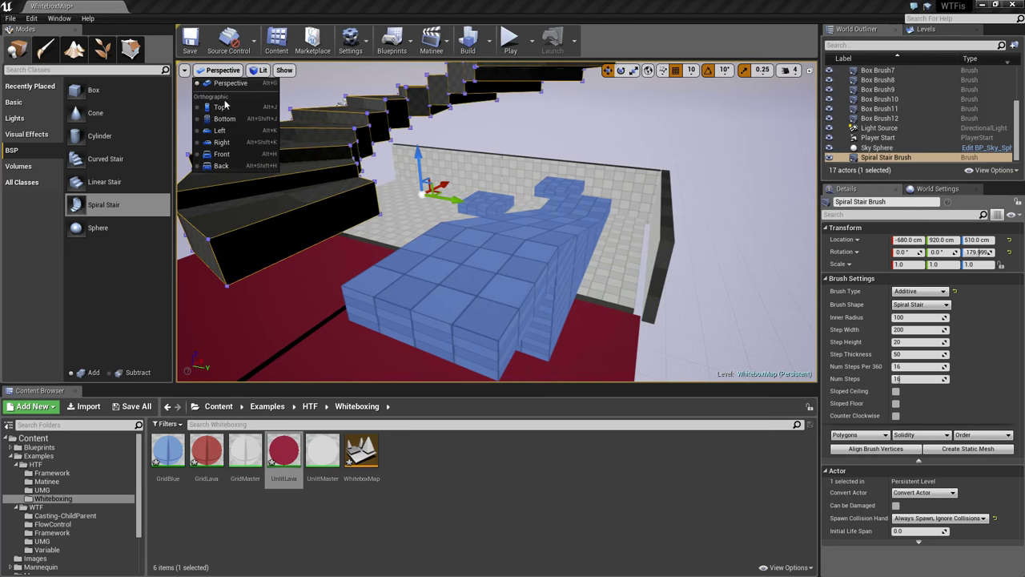
{"action": "left_click", "coordinate": [220, 106]}
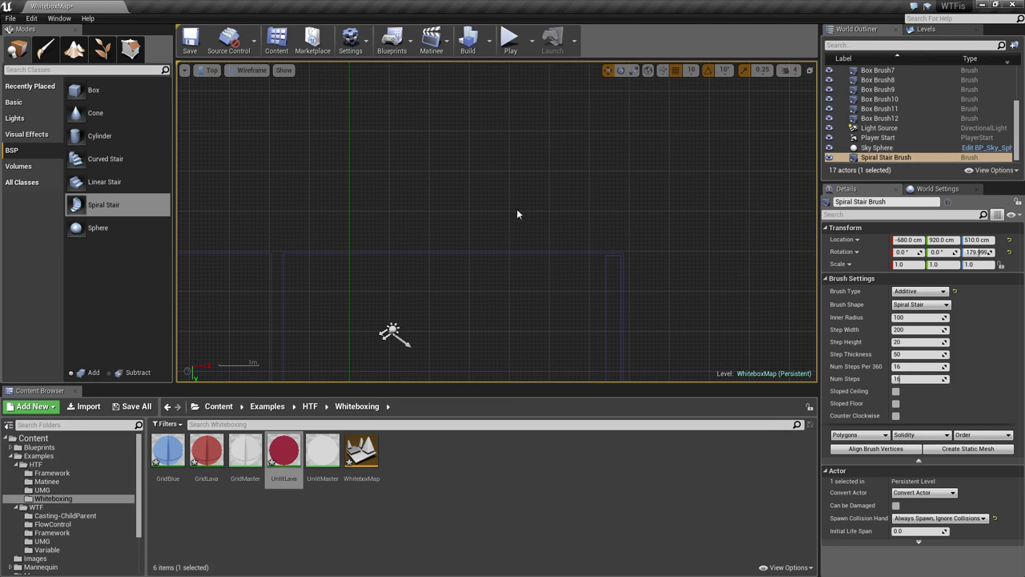
{"action": "right_click_drag", "start_coordinate": [549, 232], "coordinate": [597, 64]}
{"action": "right_click_drag", "start_coordinate": [499, 301], "coordinate": [583, 105]}
{"action": "right_click_drag", "start_coordinate": [382, 353], "coordinate": [193, 141]}
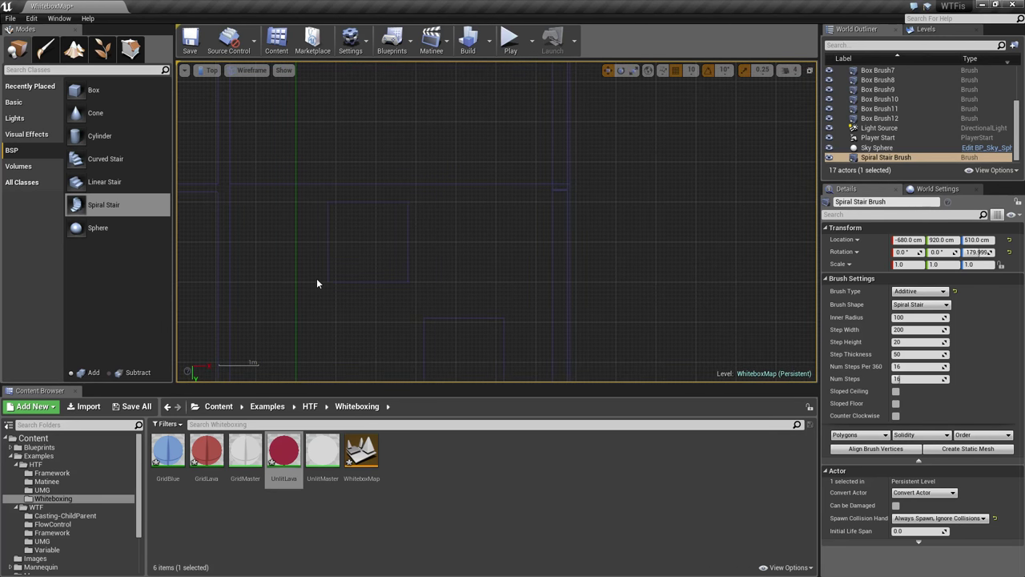
{"action": "key", "text": "f"}
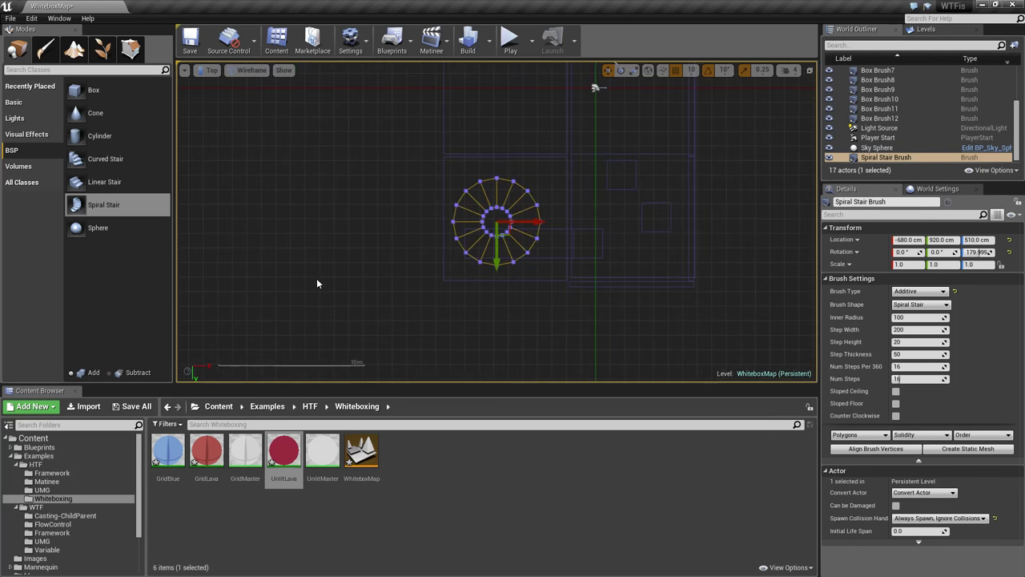
{"action": "scroll", "coordinate": [508, 297], "scroll_direction": "up", "scroll_amount": 11}
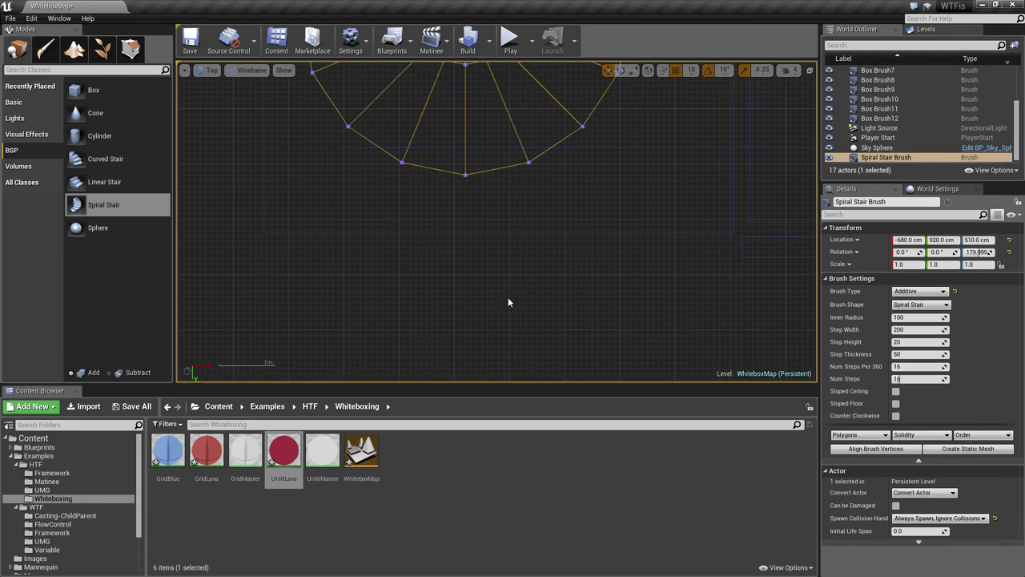
{"action": "right_click_drag", "start_coordinate": [508, 297], "coordinate": [488, 501]}
{"action": "scroll", "coordinate": [515, 257], "scroll_direction": "down", "scroll_amount": 1}
{"action": "scroll", "coordinate": [515, 262], "scroll_direction": "down", "scroll_amount": 3}
{"action": "right_click_drag", "start_coordinate": [625, 325], "coordinate": [626, 233]}
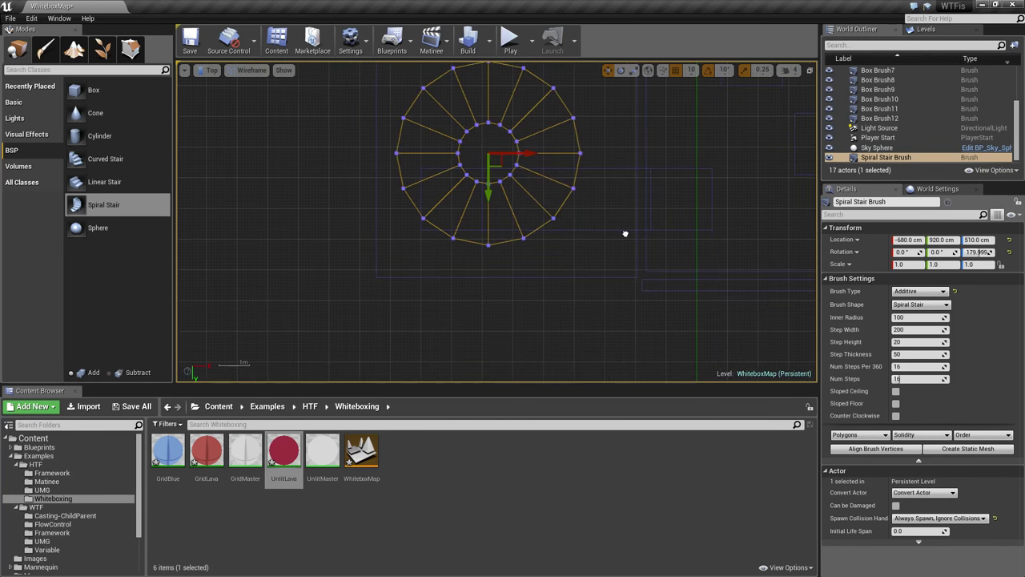
{"action": "mouse_move", "coordinate": [568, 270]}
{"action": "right_mouse_down"}
{"action": "mouse_move", "coordinate": [577, 319]}
{"action": "mouse_move", "coordinate": [598, 328]}
{"action": "right_mouse_up"}
{"action": "scroll", "coordinate": [529, 265], "scroll_direction": "up", "scroll_amount": 3}
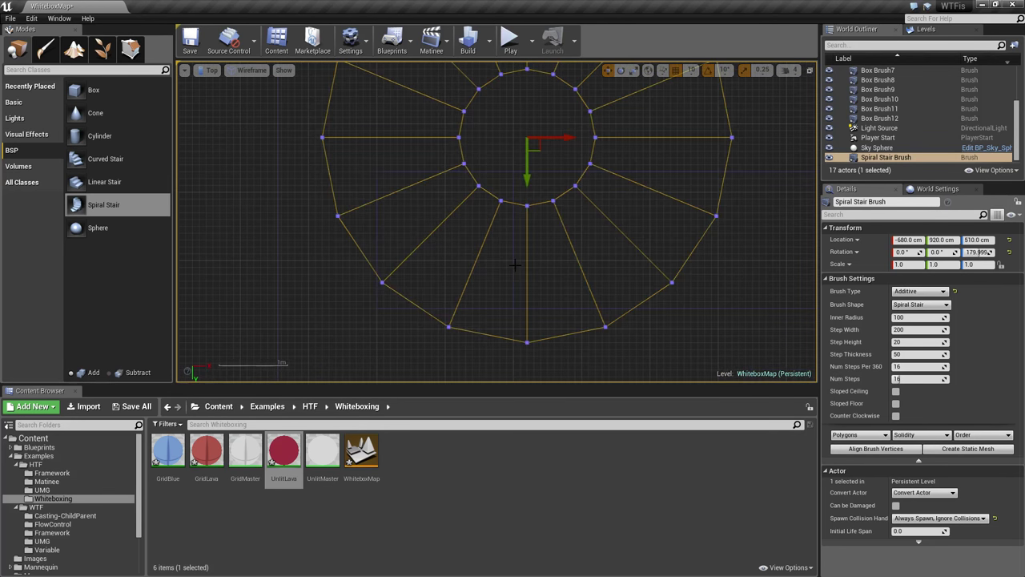
{"action": "right_click_drag", "start_coordinate": [529, 269], "coordinate": [534, 300]}
- In the left wireframe view, reposition the spiral stair to Y 970 cm and Z 420 cm so it meets the upper blue platform
{"action": "left_click", "coordinate": [208, 71]}
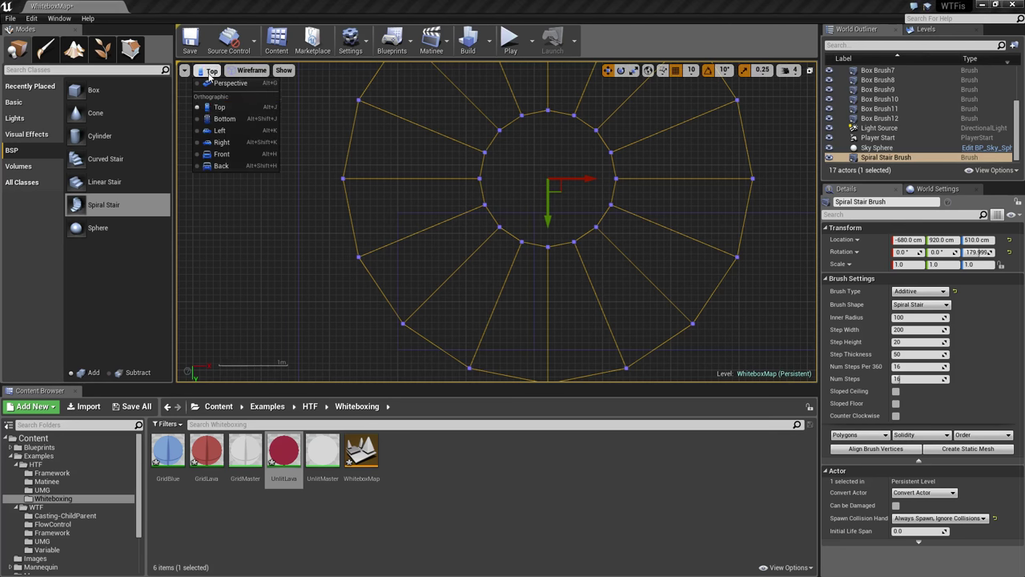
{"action": "left_click", "coordinate": [221, 131]}
{"action": "right_click_drag", "start_coordinate": [569, 279], "coordinate": [532, 148]}
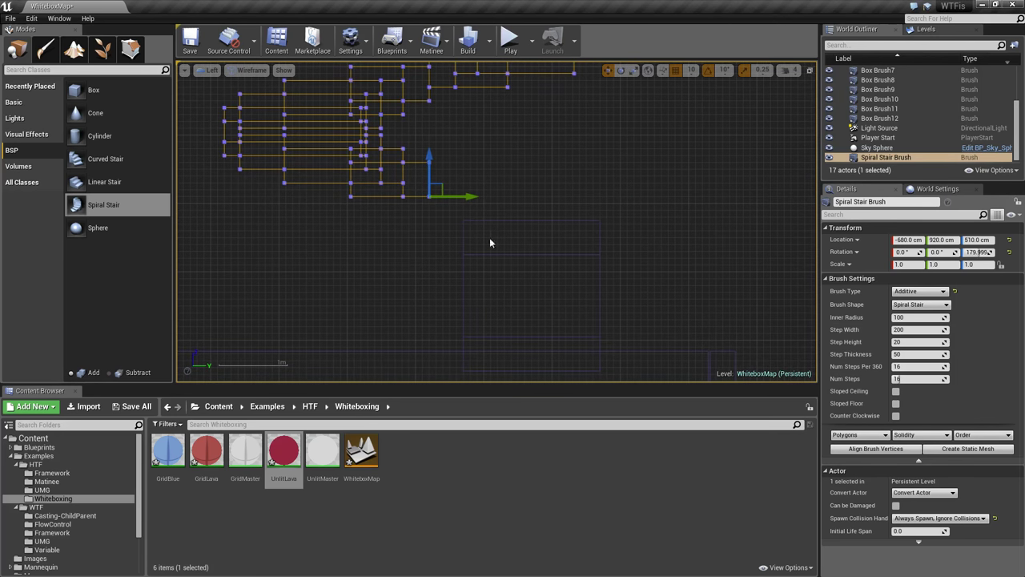
{"action": "left_click_drag", "start_coordinate": [428, 153], "coordinate": [417, 208]}
{"action": "left_click_drag", "start_coordinate": [462, 247], "coordinate": [498, 254]}
{"action": "left_click_drag", "start_coordinate": [463, 210], "coordinate": [463, 215]}
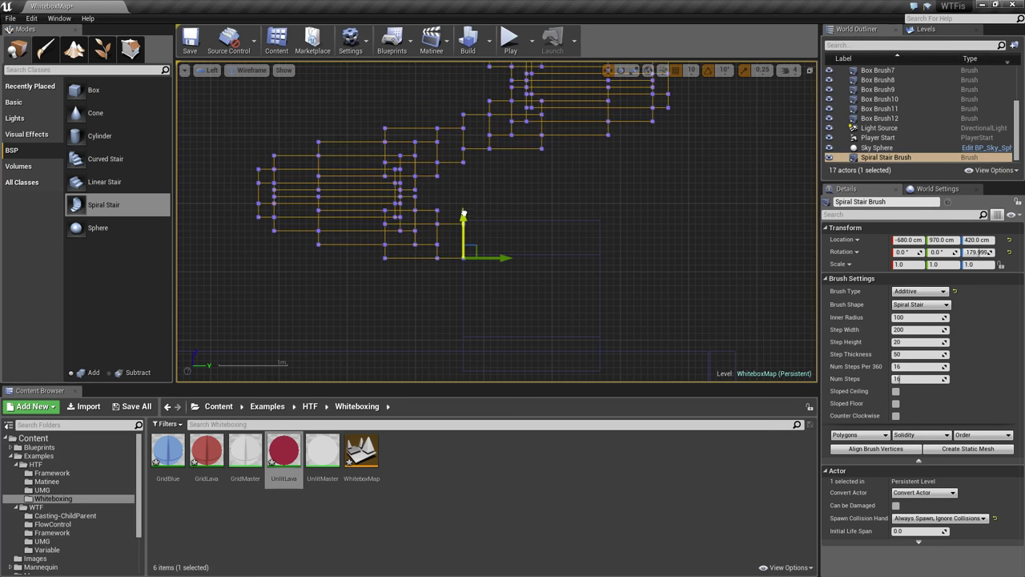
- Return to the perspective view, nudge the spiral stair against the upper blue platform and deselect it
{"action": "left_click", "coordinate": [210, 70]}
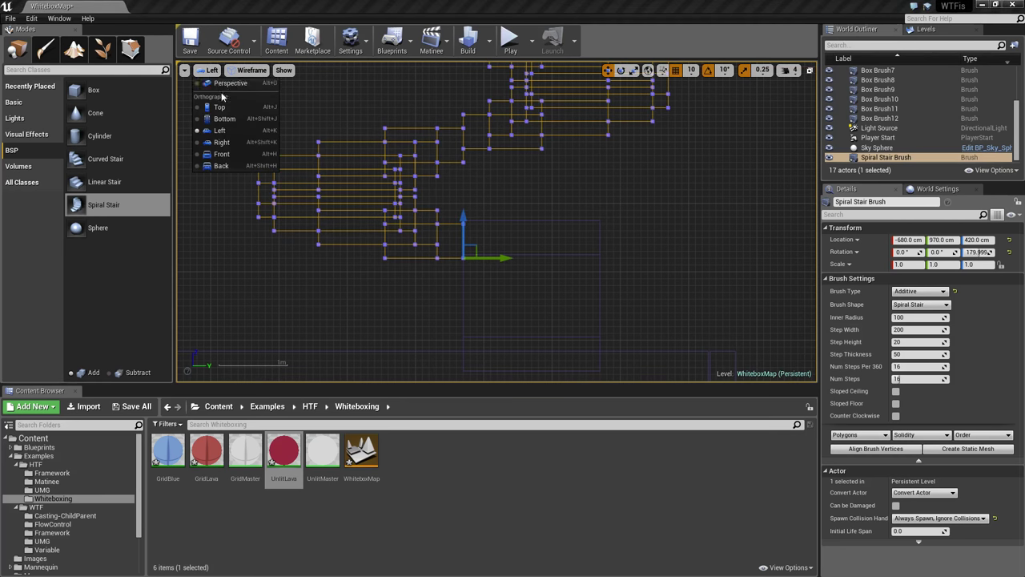
{"action": "left_click", "coordinate": [223, 85]}
{"action": "mouse_move", "coordinate": [498, 290]}
{"action": "right_mouse_down"}
{"action": "mouse_move", "coordinate": [366, 96]}
{"action": "mouse_move", "coordinate": [515, 297]}
{"action": "right_mouse_up"}
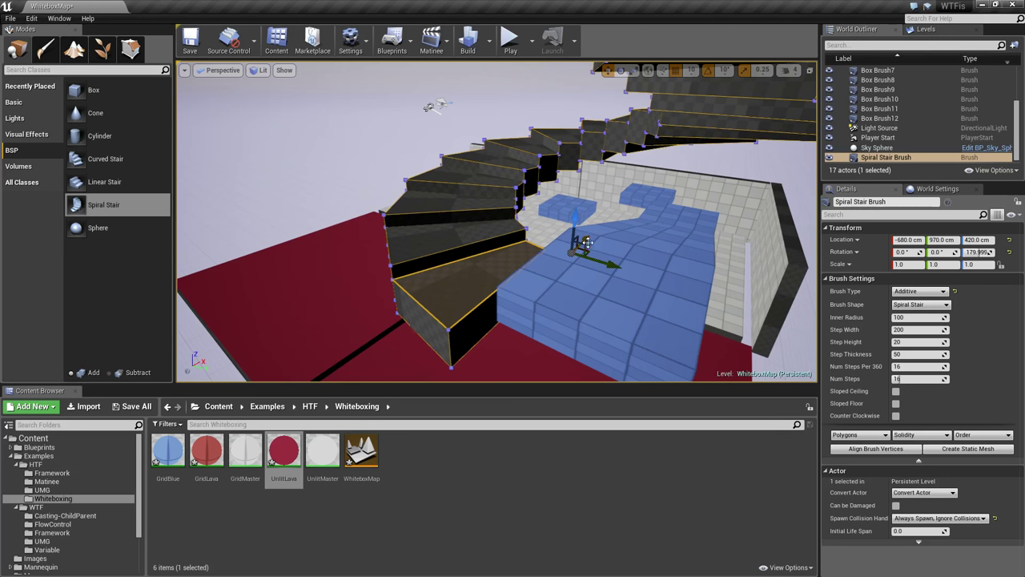
{"action": "left_click_drag", "start_coordinate": [587, 239], "coordinate": [603, 227]}
{"action": "key", "text": "Escape"}
{"action": "mouse_move", "coordinate": [609, 284]}
{"action": "right_mouse_down"}
{"action": "mouse_move", "coordinate": [609, 249]}
{"action": "mouse_move", "coordinate": [673, 261]}
{"action": "right_mouse_up"}
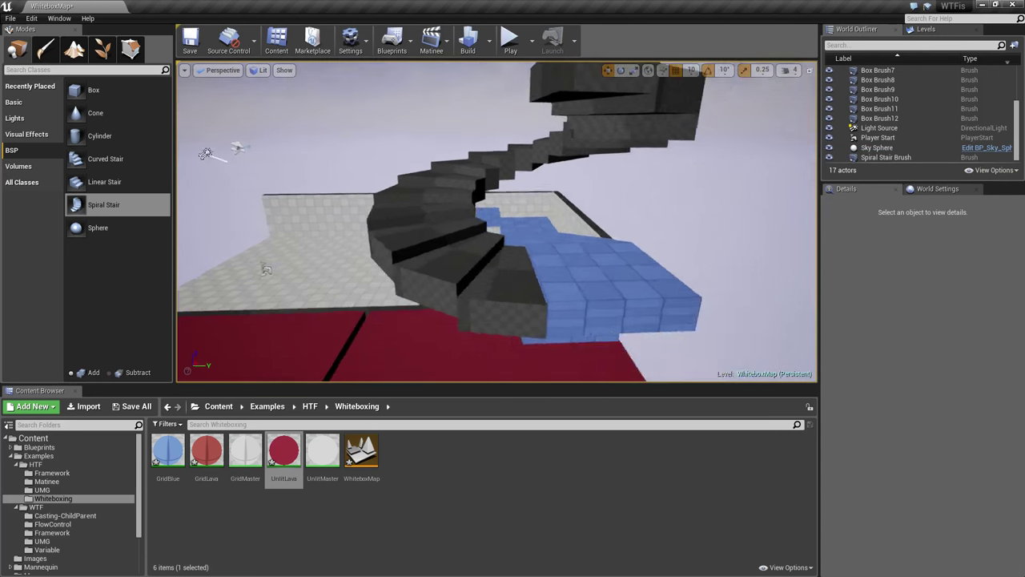
{"action": "right_click_drag", "start_coordinate": [609, 260], "coordinate": [656, 313]}
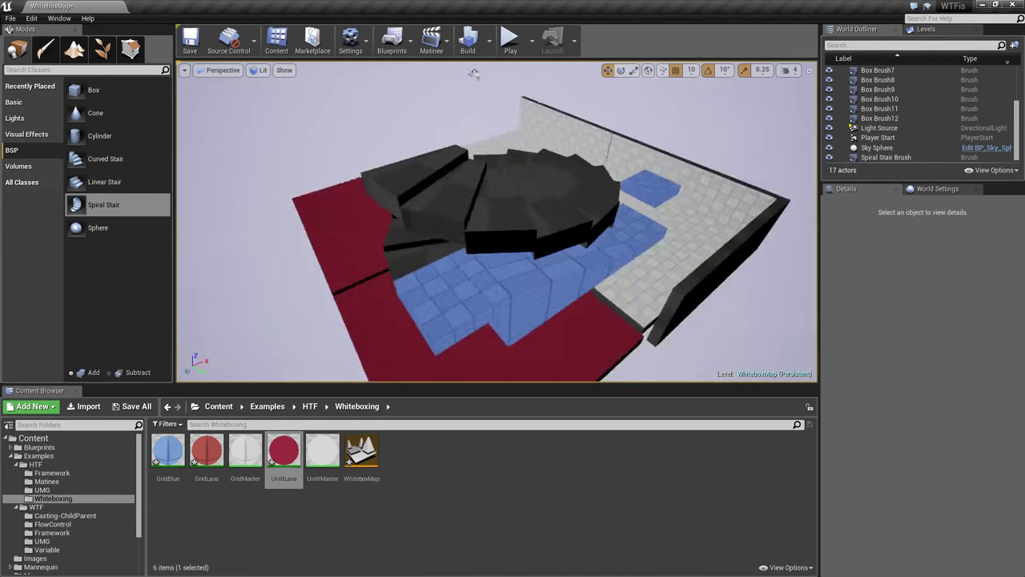
- Duplicate the grey grid floor brush straight up to Z 830 cm as an upper floor
{"action": "right_click_drag", "start_coordinate": [474, 73], "coordinate": [401, 200]}
{"action": "left_click", "coordinate": [440, 265]}
{"action": "mouse_move", "coordinate": [441, 265]}
{"action": "right_mouse_down"}
{"action": "mouse_move", "coordinate": [378, 273]}
{"action": "mouse_move", "coordinate": [400, 272]}
{"action": "mouse_move", "coordinate": [378, 292]}
{"action": "right_mouse_up"}
{"action": "left_click_drag", "start_coordinate": [351, 251], "coordinate": [306, 129], "text": "alt"}
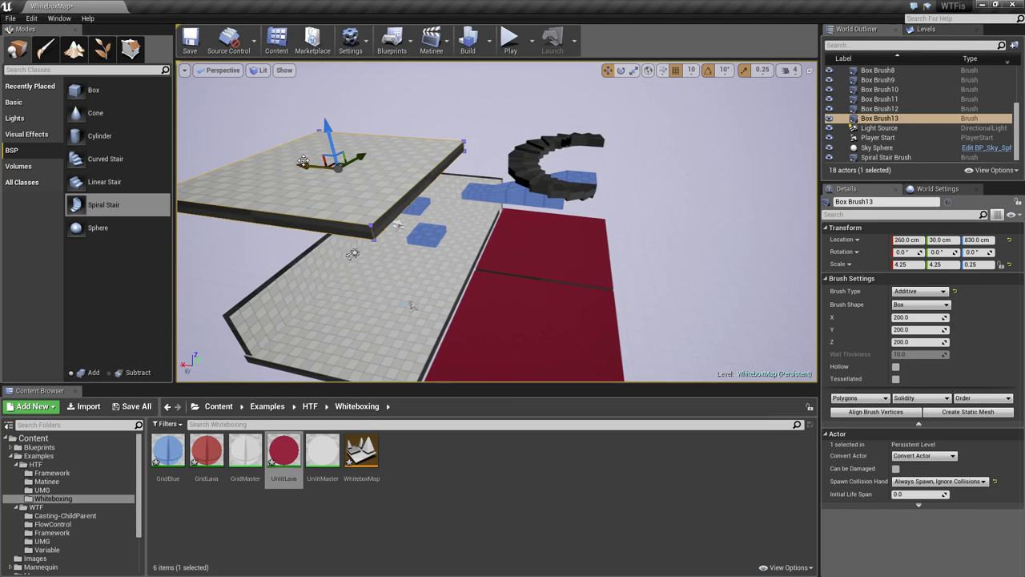
- Move the duplicated floor to X -550, Y 540, Z 760 cm at the top of the spiral stair and deselect it
{"action": "left_click_drag", "start_coordinate": [424, 185], "coordinate": [490, 184]}
{"action": "mouse_move", "coordinate": [633, 219]}
{"action": "right_mouse_down"}
{"action": "mouse_move", "coordinate": [609, 192]}
{"action": "mouse_move", "coordinate": [664, 224]}
{"action": "mouse_move", "coordinate": [696, 225]}
{"action": "right_mouse_up"}
{"action": "right_click_drag", "start_coordinate": [344, 275], "coordinate": [348, 156]}
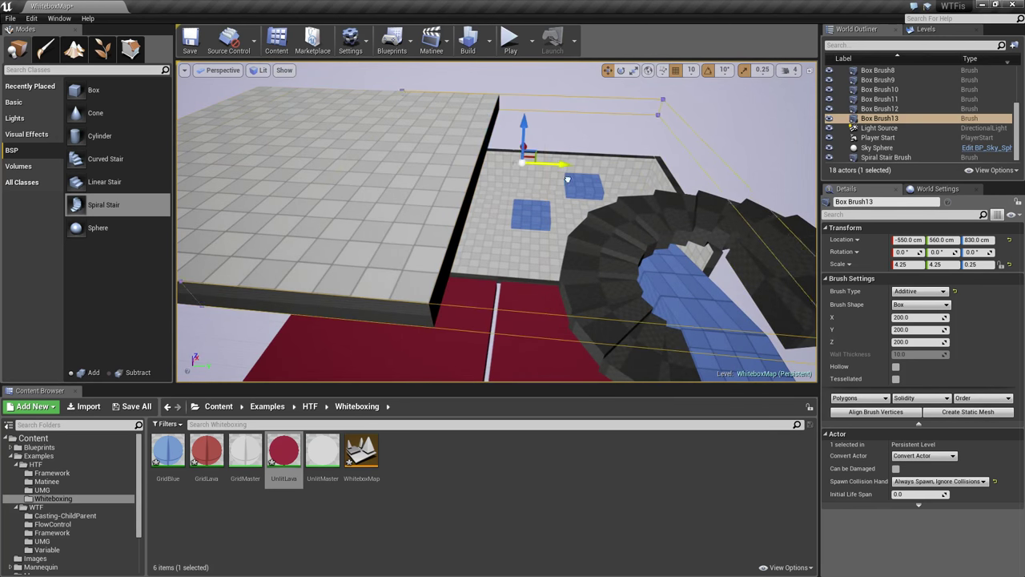
{"action": "left_click_drag", "start_coordinate": [523, 173], "coordinate": [523, 180]}
{"action": "mouse_move", "coordinate": [571, 219]}
{"action": "right_mouse_down"}
{"action": "mouse_move", "coordinate": [640, 256]}
{"action": "mouse_move", "coordinate": [609, 264]}
{"action": "right_mouse_up"}
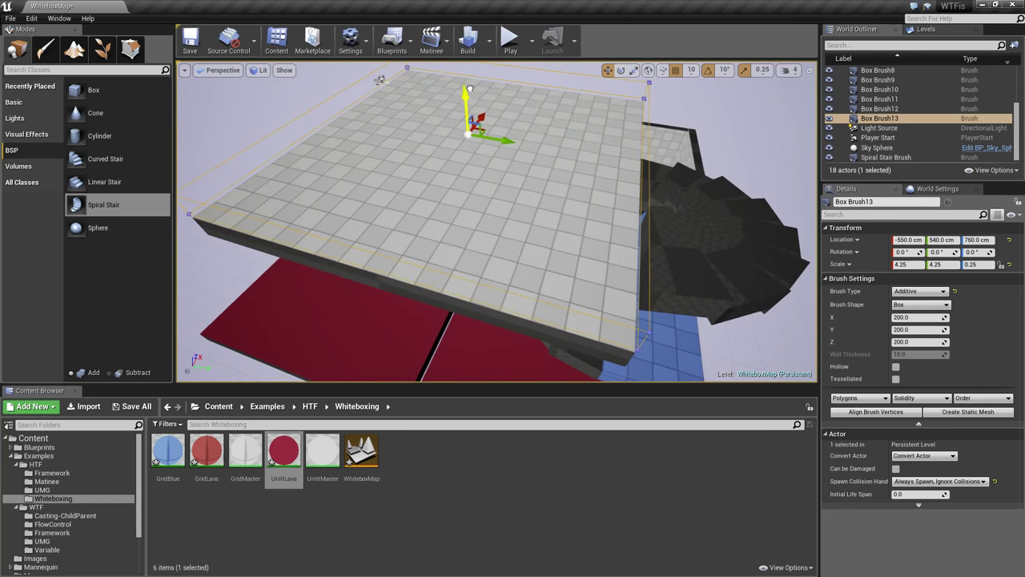
{"action": "left_click_drag", "start_coordinate": [469, 88], "coordinate": [470, 87]}
{"action": "key", "text": "Escape"}
- Add a BSP cylinder brush on the upper floor at X -810, Y 180, Z 890 cm and scale it uniformly to 0.25
{"action": "right_click_drag", "start_coordinate": [470, 86], "coordinate": [585, 88]}
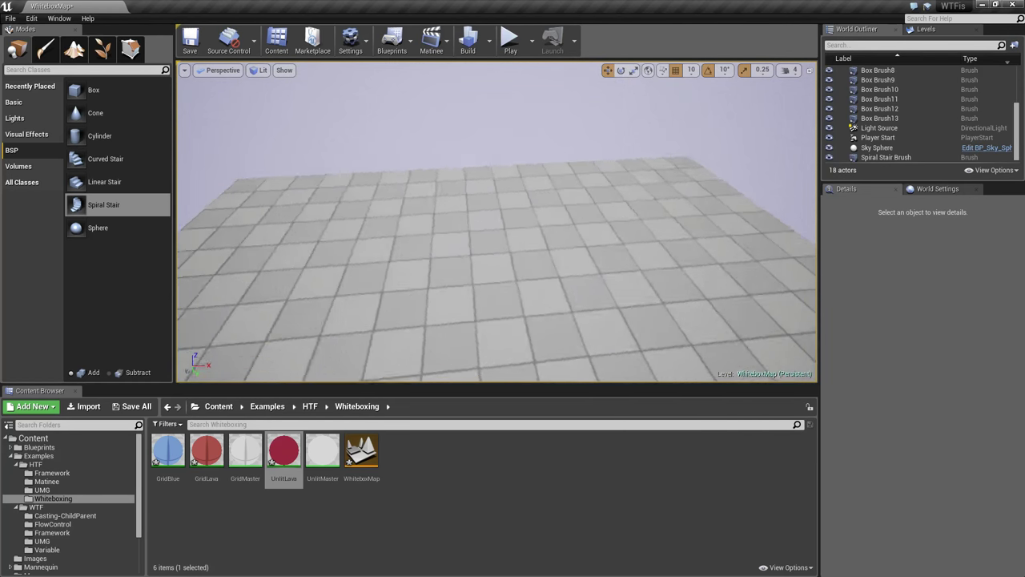
{"action": "right_click_drag", "start_coordinate": [651, 64], "coordinate": [617, 75]}
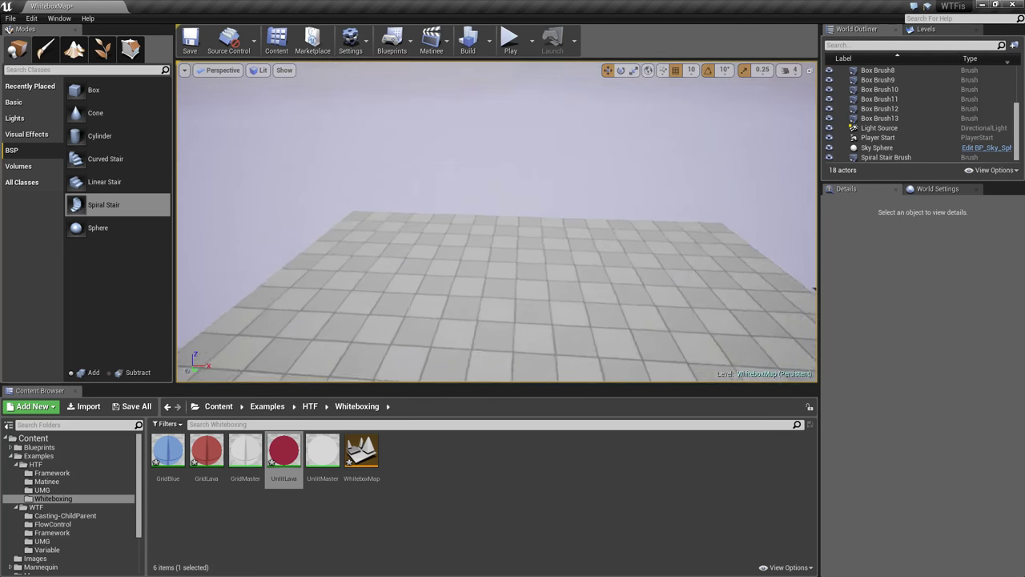
{"action": "right_click_drag", "start_coordinate": [813, 290], "coordinate": [668, 276]}
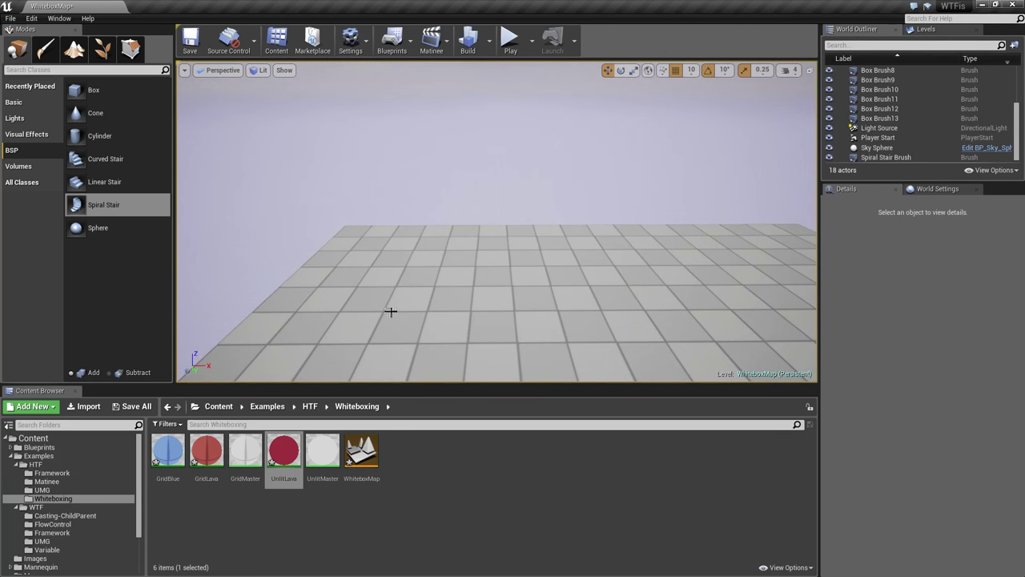
{"action": "key", "text": "w"}
{"action": "right_click_drag", "start_coordinate": [403, 299], "coordinate": [403, 272]}
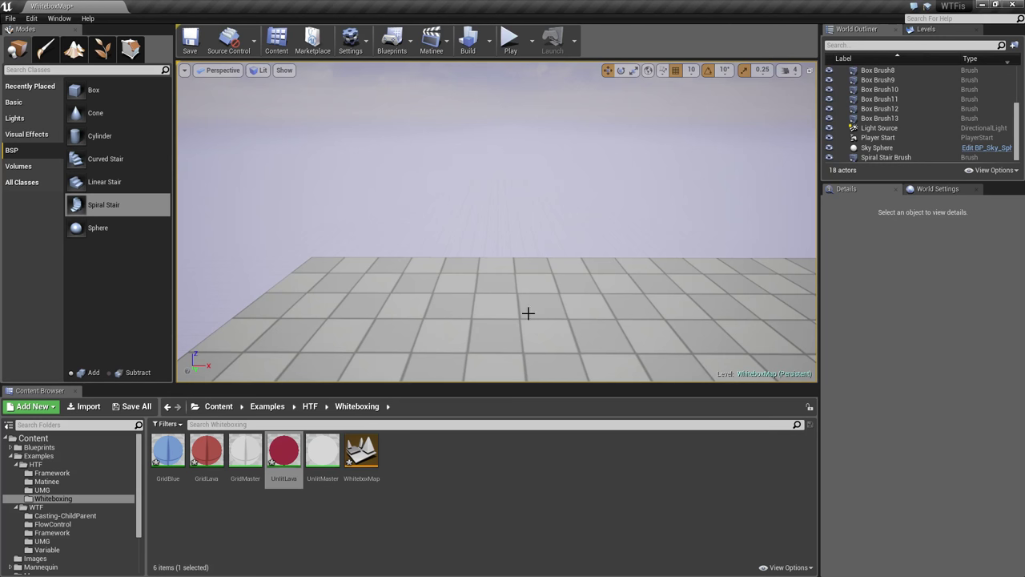
{"action": "right_click_drag", "start_coordinate": [528, 312], "coordinate": [529, 313]}
{"action": "mouse_move", "coordinate": [99, 136]}
{"action": "left_mouse_down"}
{"action": "mouse_move", "coordinate": [435, 253]}
{"action": "mouse_move", "coordinate": [455, 269]}
{"action": "left_mouse_up"}
{"action": "key", "text": "s"}
{"action": "right_click_drag", "start_coordinate": [455, 269], "coordinate": [456, 269]}
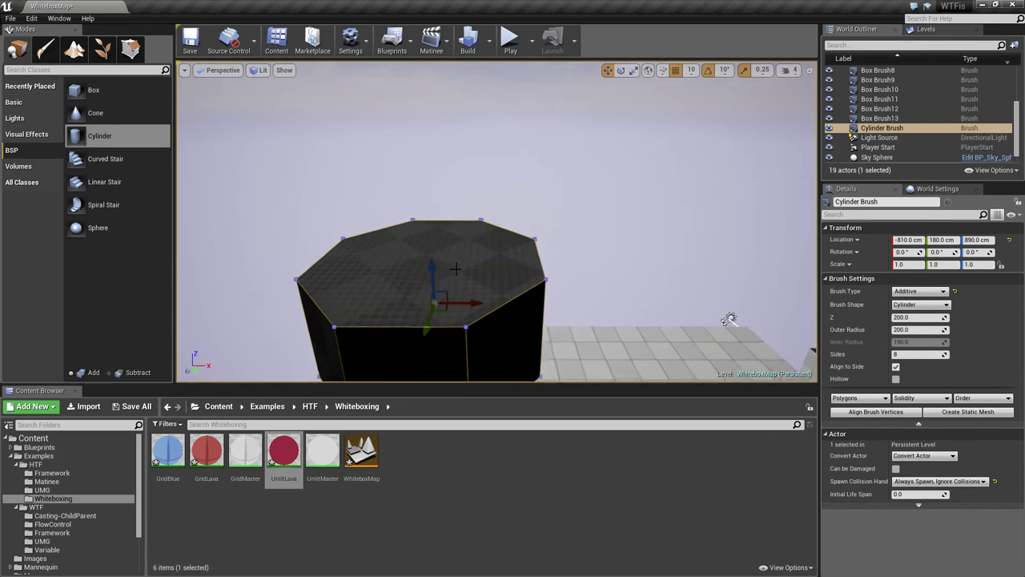
{"action": "key", "text": "r"}
{"action": "left_click_drag", "start_coordinate": [437, 309], "coordinate": [437, 308]}
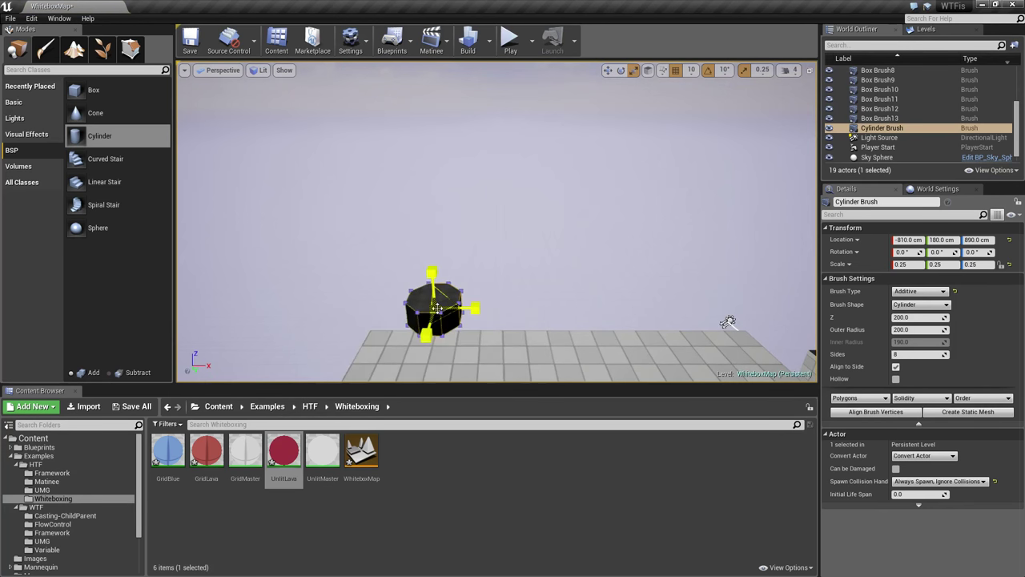
- Stretch the cylinder brush vertically to a Z scale of 1.25 to form a tall column
{"action": "right_click_drag", "start_coordinate": [447, 314], "coordinate": [448, 314]}
{"action": "key", "text": "d"}
{"action": "left_click_drag", "start_coordinate": [527, 191], "coordinate": [527, 190]}
{"action": "key", "text": "s"}
{"action": "right_click_drag", "start_coordinate": [527, 190], "coordinate": [527, 191]}
{"action": "key", "text": "w"}
{"action": "right_click_drag", "start_coordinate": [582, 240], "coordinate": [582, 239]}
{"action": "key", "text": "s"}
{"action": "left_click", "coordinate": [541, 254]}
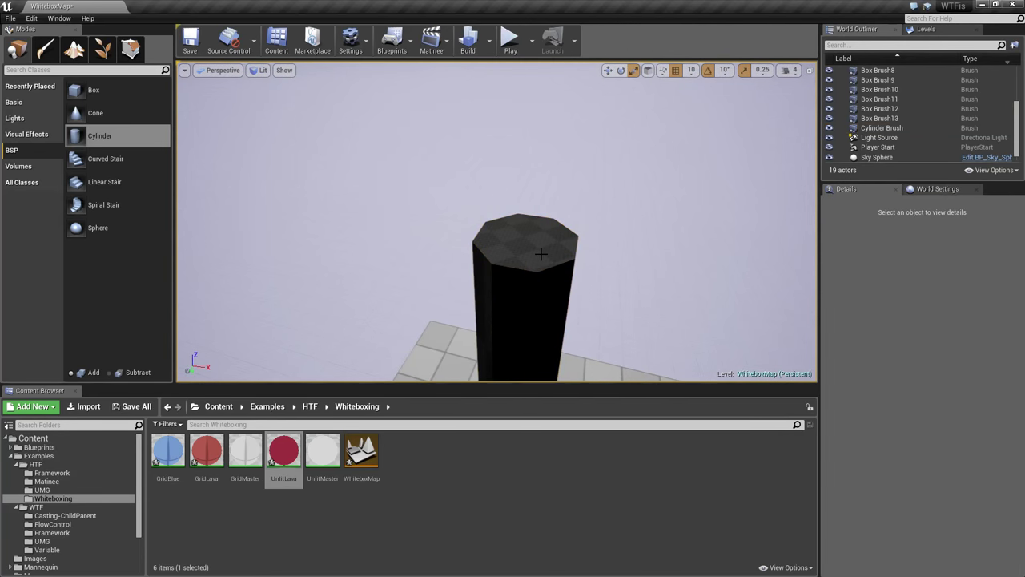
{"action": "left_click", "coordinate": [517, 305]}
{"action": "mouse_move", "coordinate": [516, 304]}
{"action": "right_mouse_down"}
{"action": "mouse_move", "coordinate": [635, 364]}
{"action": "mouse_move", "coordinate": [490, 358]}
{"action": "mouse_move", "coordinate": [584, 355]}
{"action": "right_mouse_up"}
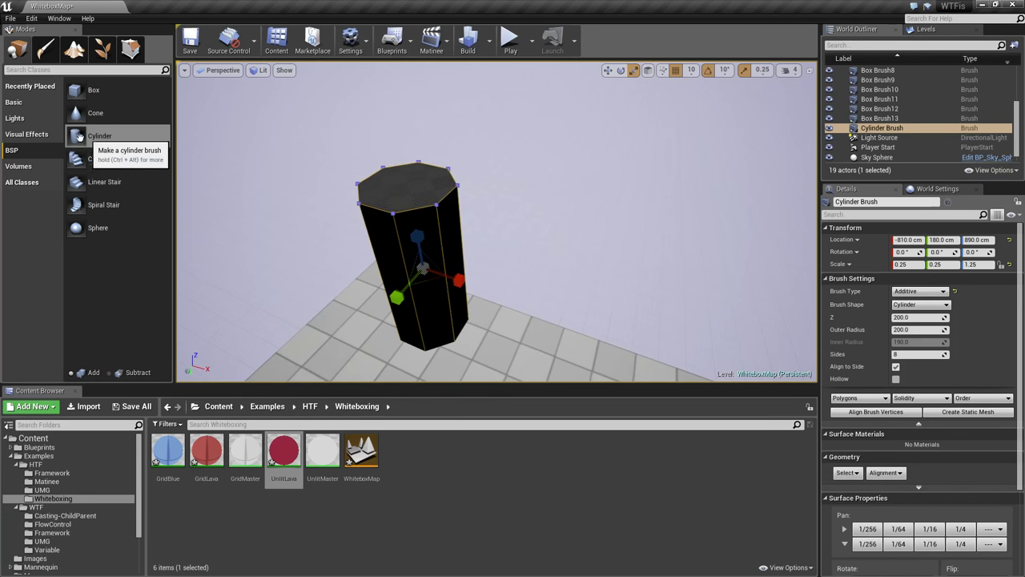
- Add a BSP cone brush above the column at X -810, Y 180, Z 1020 cm, scale it uniformly to 0.5, stretch it vertically and deselect it
{"action": "mouse_move", "coordinate": [96, 113]}
{"action": "left_mouse_down"}
{"action": "mouse_move", "coordinate": [316, 132]}
{"action": "mouse_move", "coordinate": [410, 186]}
{"action": "left_mouse_up"}
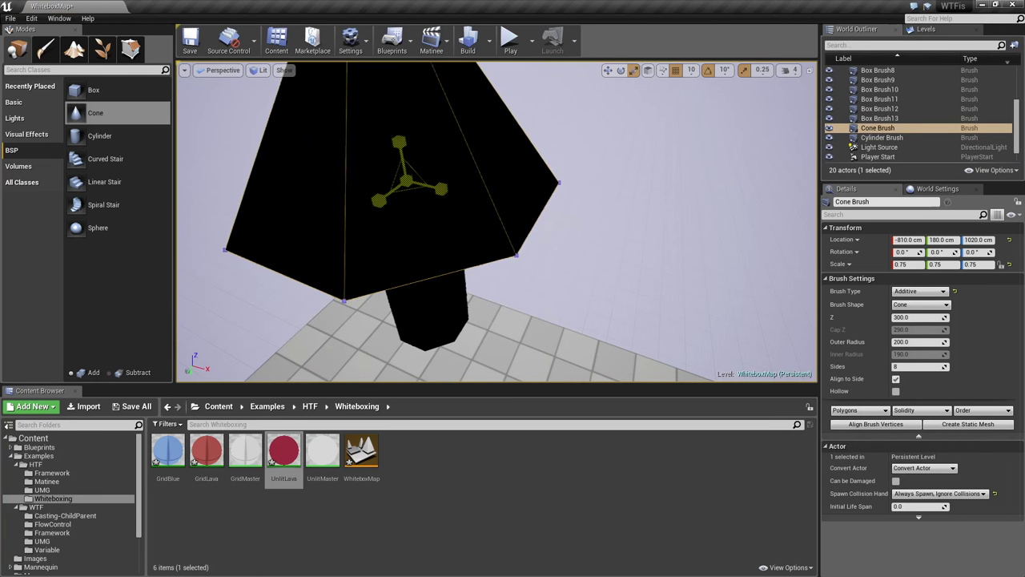
{"action": "right_click_drag", "start_coordinate": [543, 227], "coordinate": [493, 195]}
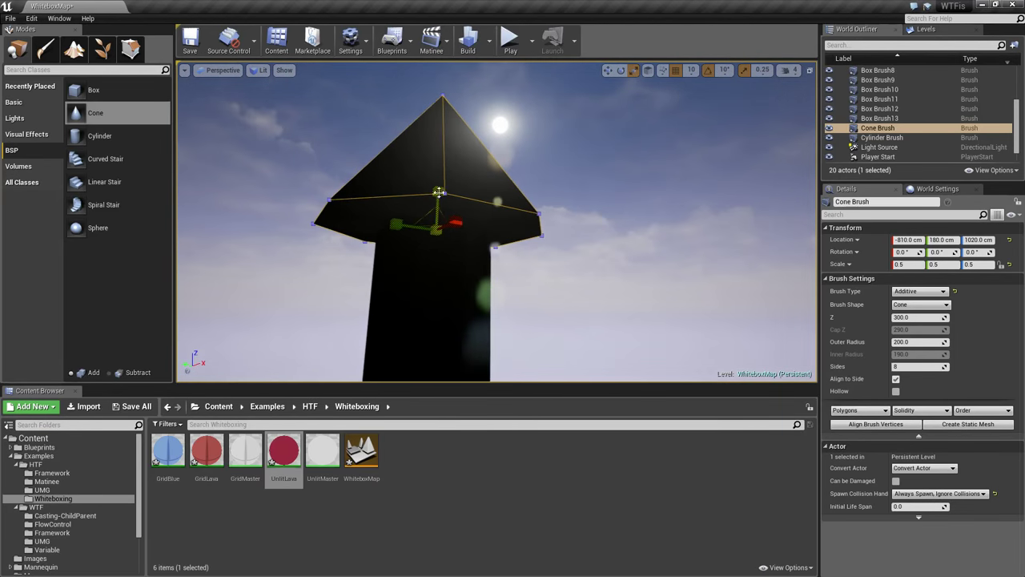
{"action": "left_click_drag", "start_coordinate": [443, 193], "coordinate": [443, 161]}
{"action": "mouse_move", "coordinate": [516, 246]}
{"action": "right_mouse_down"}
{"action": "mouse_move", "coordinate": [449, 208]}
{"action": "mouse_move", "coordinate": [481, 272]}
{"action": "mouse_move", "coordinate": [516, 246]}
{"action": "mouse_move", "coordinate": [545, 243]}
{"action": "mouse_move", "coordinate": [510, 244]}
{"action": "mouse_move", "coordinate": [497, 266]}
{"action": "mouse_move", "coordinate": [575, 264]}
{"action": "right_mouse_up"}
{"action": "key", "text": "s"}
{"action": "key", "text": "Escape"}
{"action": "key", "text": "w"}
{"action": "key", "text": "s"}
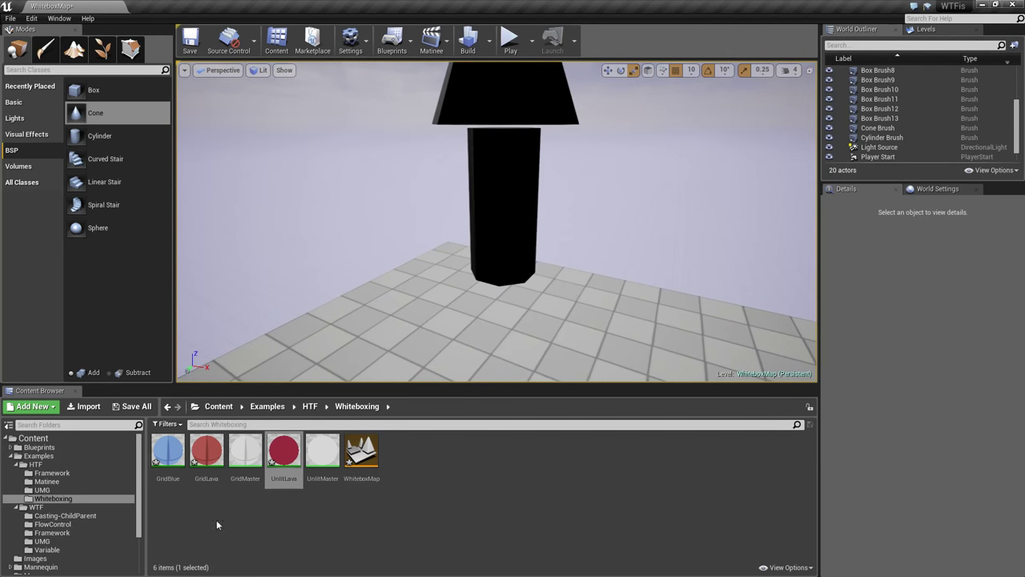
- Create a material instance of UnlitMaster in the Whiteboxing folder and name it UnlitGreen
{"action": "left_click", "coordinate": [285, 522]}
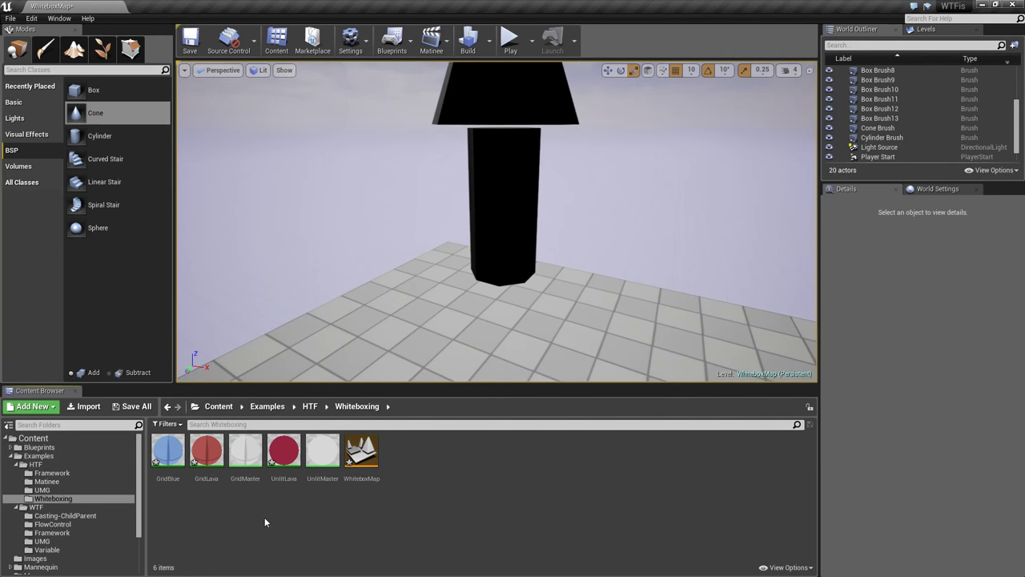
{"action": "right_click", "coordinate": [328, 457]}
{"action": "left_click", "coordinate": [388, 257]}
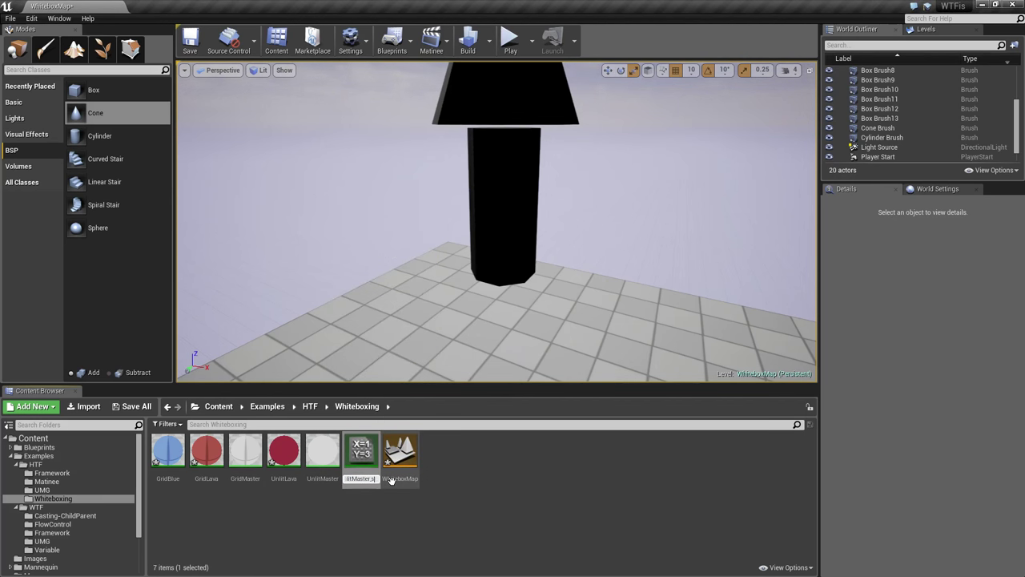
{"action": "type", "text": "UnlitGreen"}
{"action": "key", "text": "Return"}
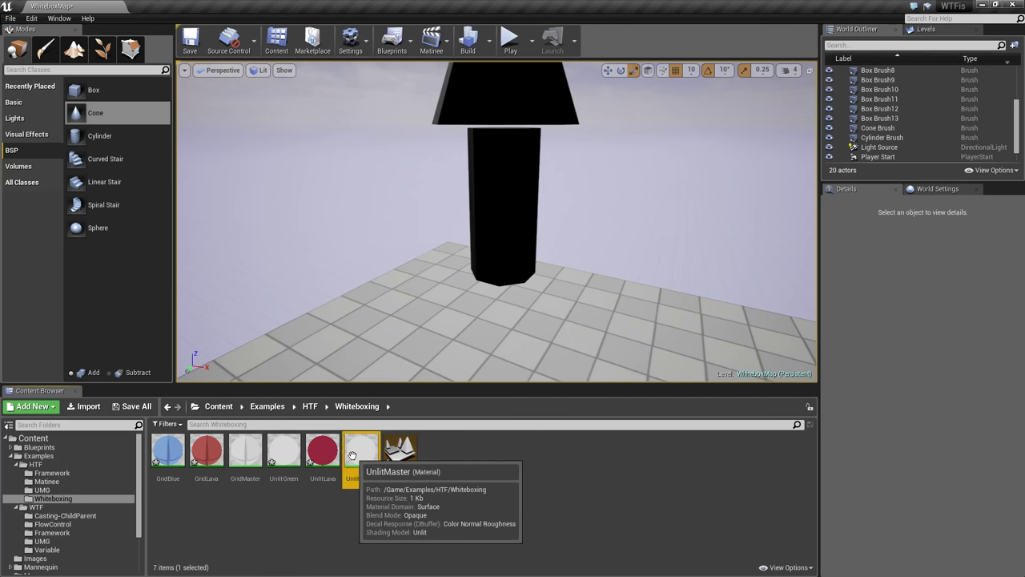
- Create another material instance from UnlitMaster and name it UnlitBrown
{"action": "right_click", "coordinate": [358, 455]}
{"action": "left_click", "coordinate": [385, 253]}
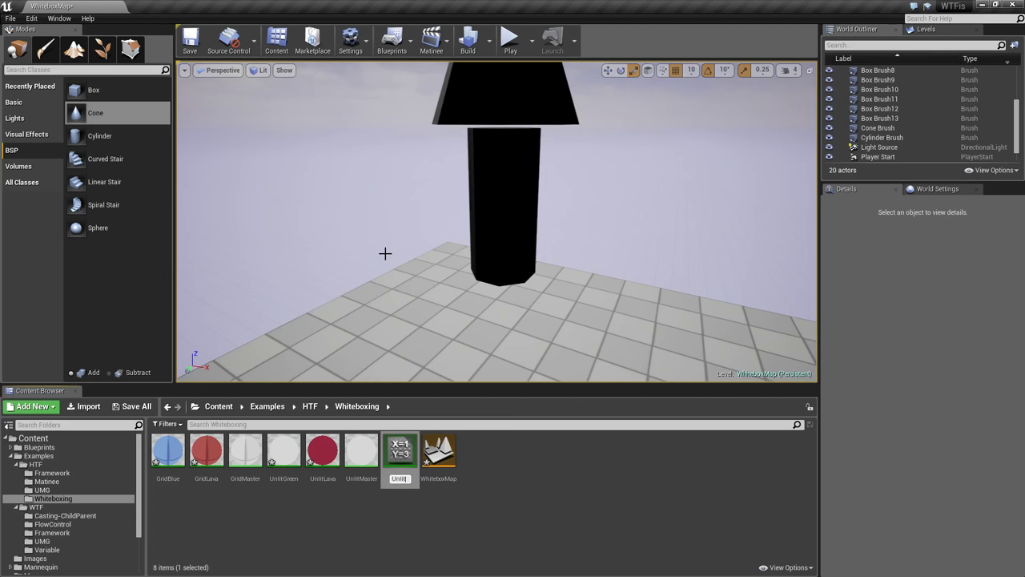
{"action": "type", "text": "UnlitBrown"}
{"action": "key", "text": "Return"}
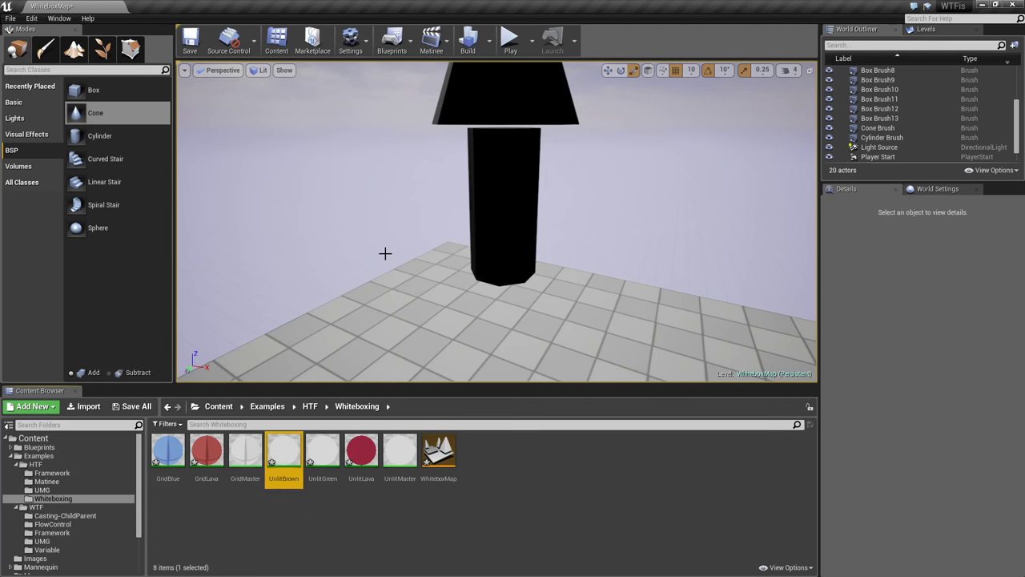
- Open the UnlitBrown material instance and enable its Color parameter override
{"action": "double_click", "coordinate": [272, 458]}
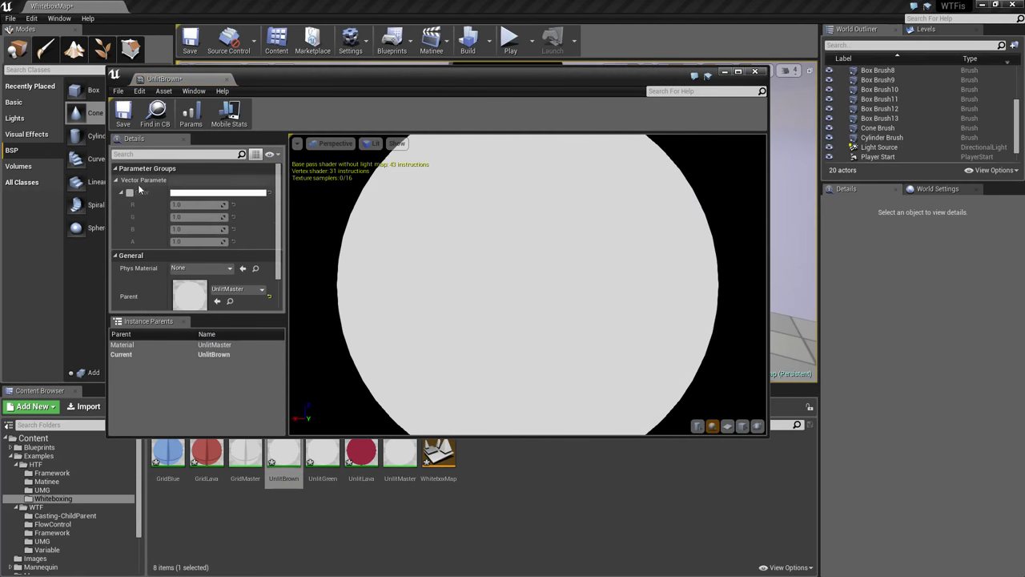
{"action": "left_click", "coordinate": [129, 193]}
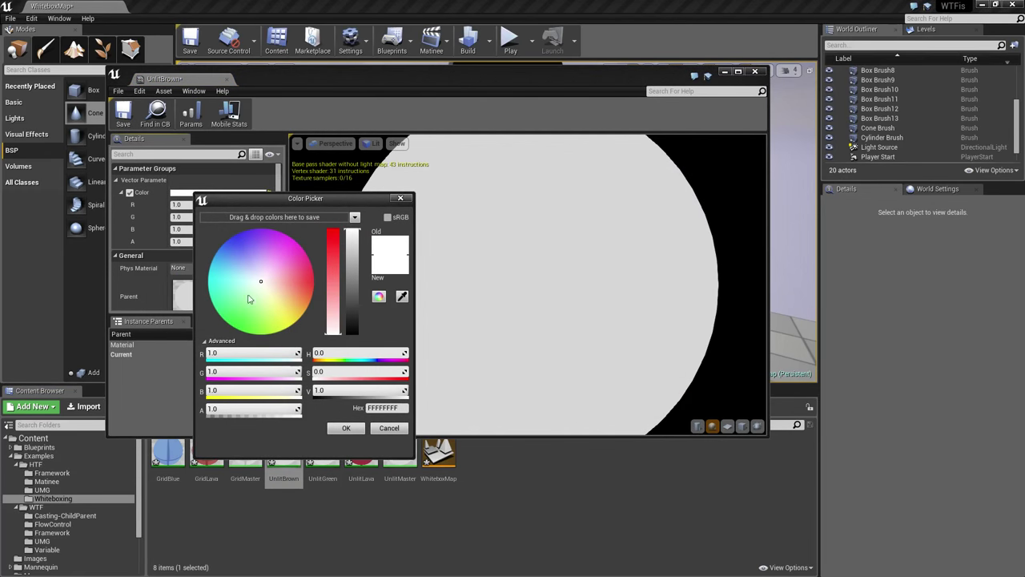
{"action": "left_click_drag", "start_coordinate": [259, 283], "coordinate": [227, 332]}
{"action": "left_click_drag", "start_coordinate": [211, 296], "coordinate": [259, 280]}
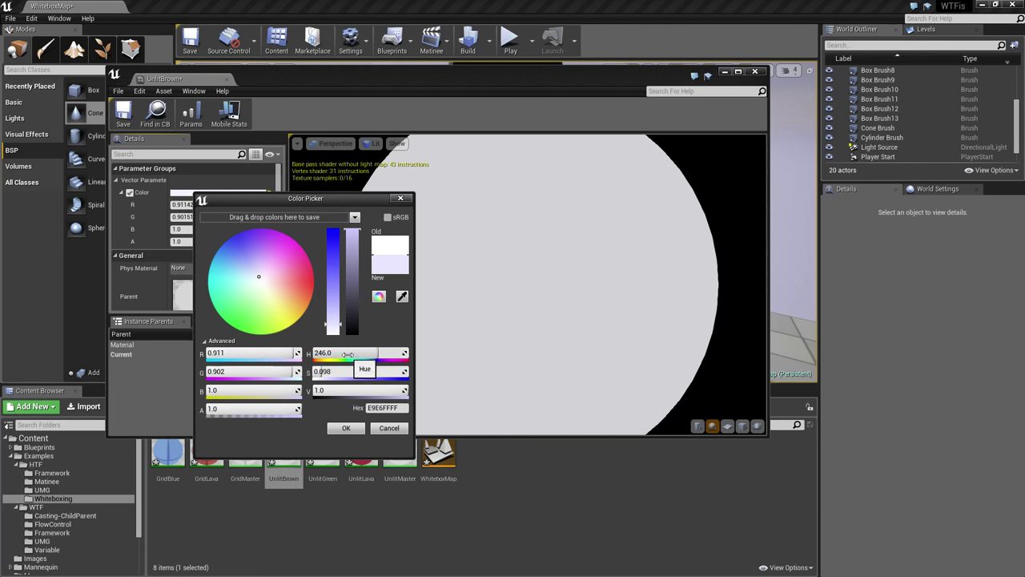
{"action": "left_click_drag", "start_coordinate": [348, 354], "coordinate": [236, 354]}
{"action": "mouse_move", "coordinate": [236, 390]}
{"action": "left_mouse_down"}
{"action": "mouse_move", "coordinate": [226, 389]}
{"action": "mouse_move", "coordinate": [240, 374]}
{"action": "mouse_move", "coordinate": [241, 391]}
{"action": "left_mouse_up"}
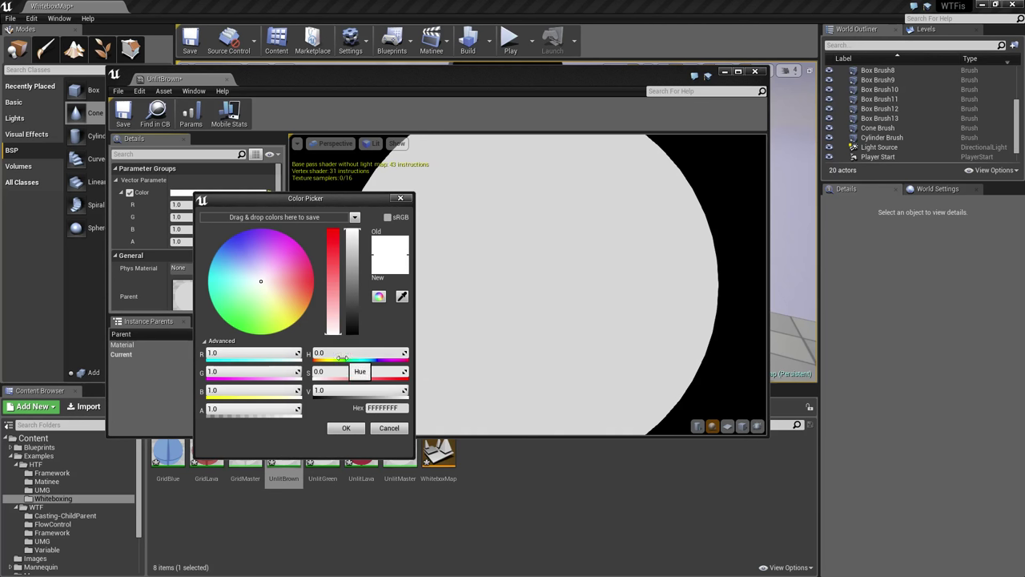
- Set UnlitBrown's Color to a dark purple with hue 269, saturation 0.6 and value about 0.35, and close the material instance
{"action": "left_click_drag", "start_coordinate": [335, 352], "coordinate": [384, 352]}
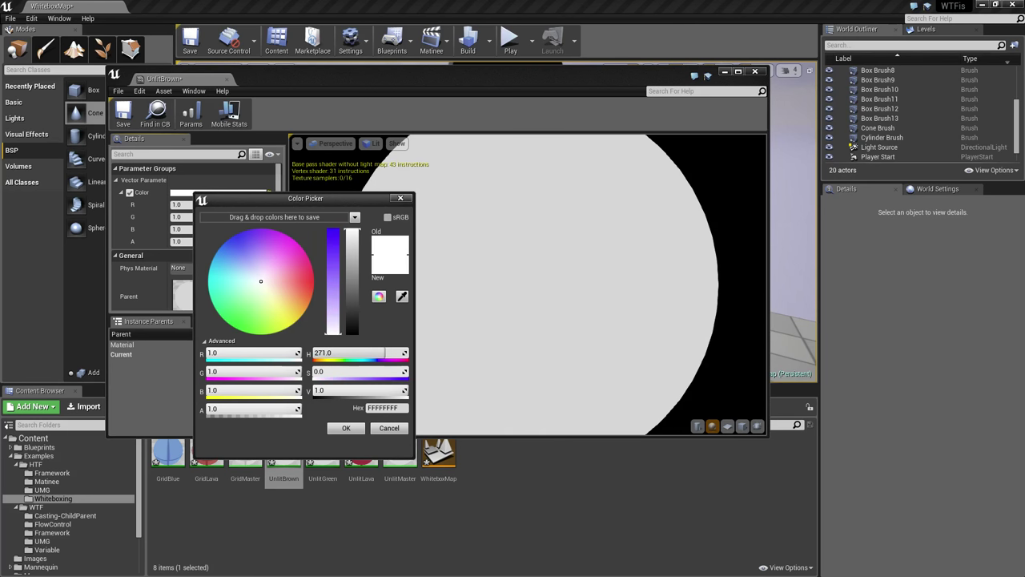
{"action": "left_click", "coordinate": [334, 271]}
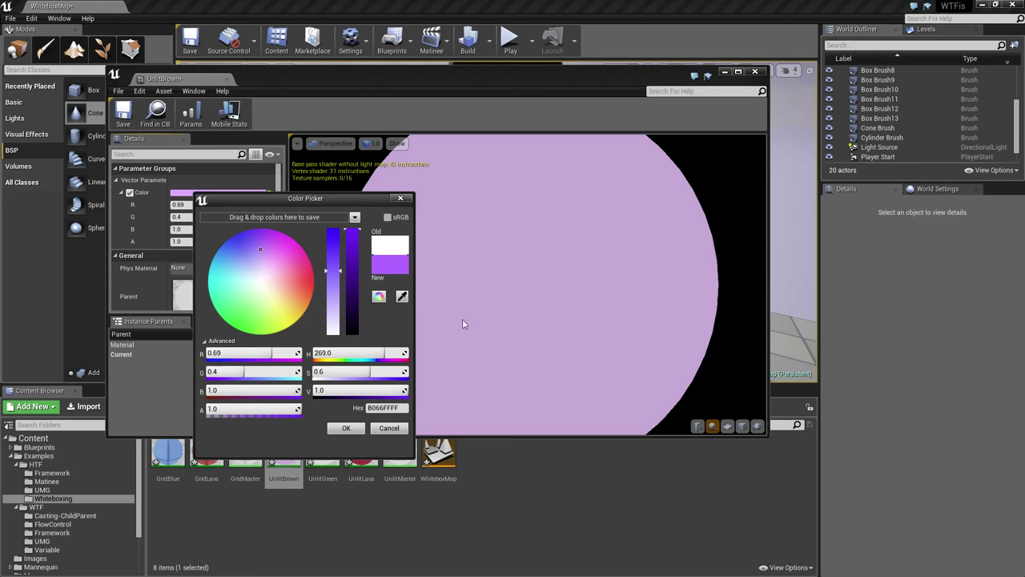
{"action": "left_click", "coordinate": [356, 266]}
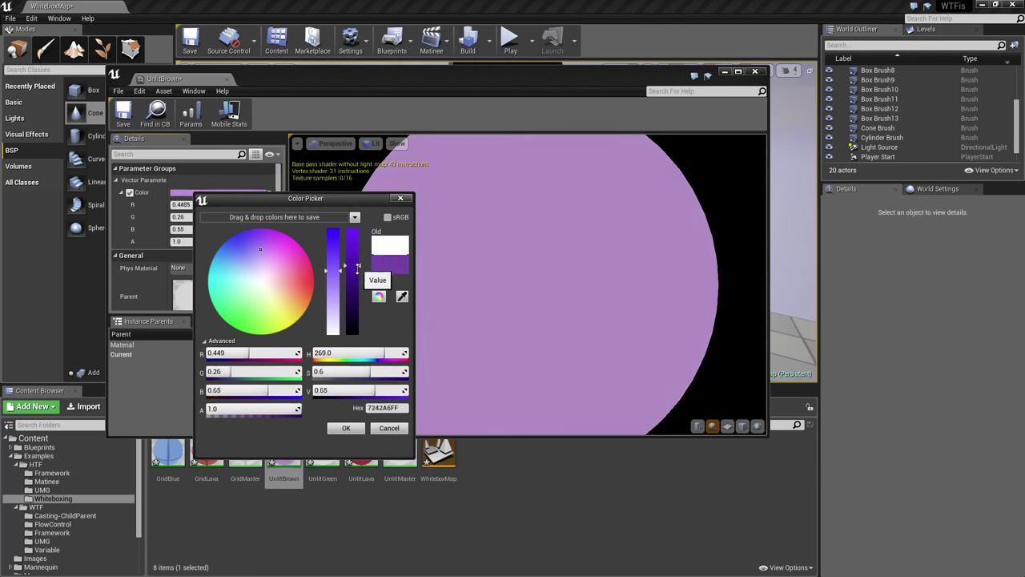
{"action": "left_click", "coordinate": [356, 278]}
{"action": "left_click_drag", "start_coordinate": [357, 286], "coordinate": [356, 297]}
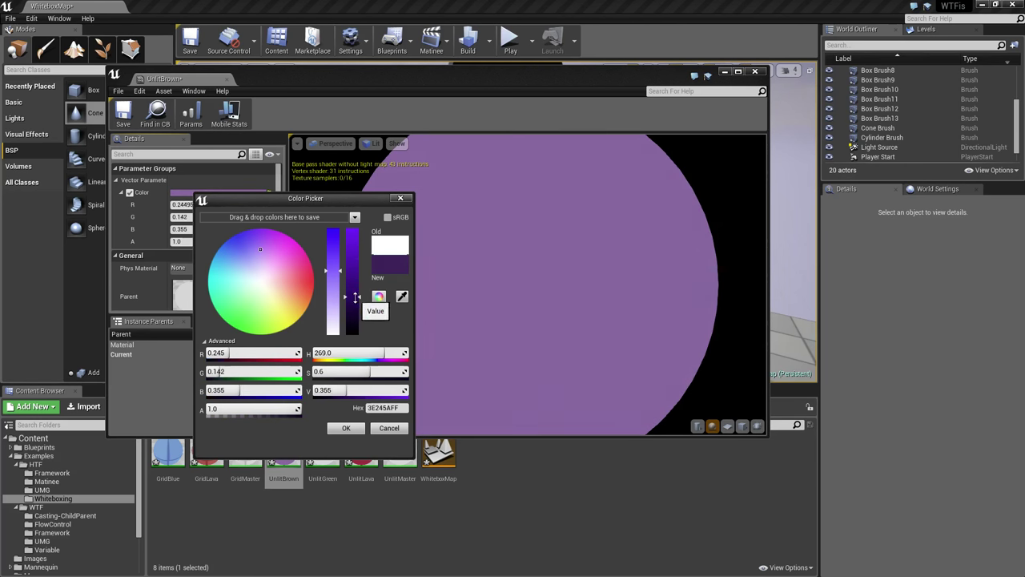
{"action": "left_click", "coordinate": [344, 428]}
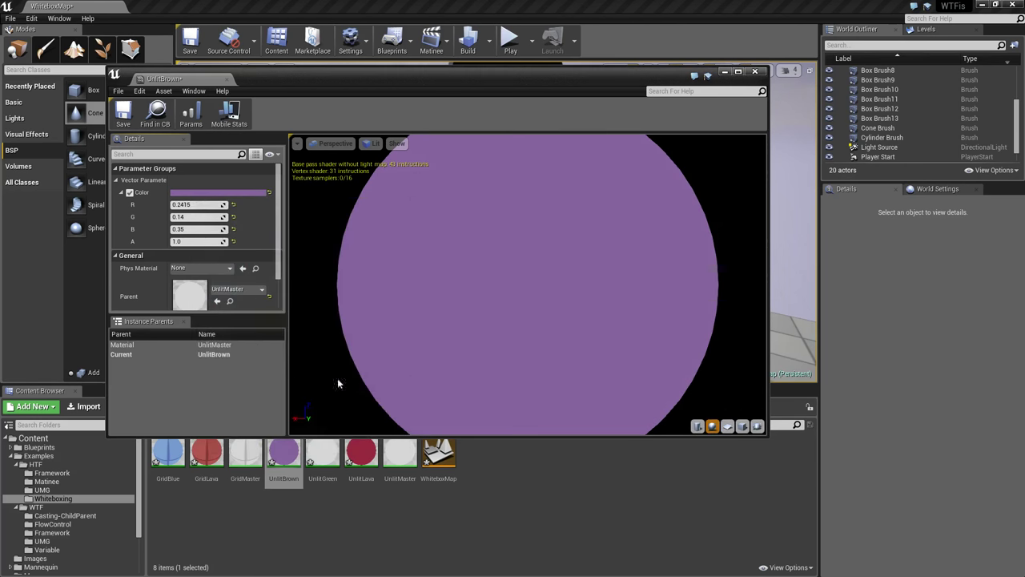
{"action": "left_click", "coordinate": [754, 71]}
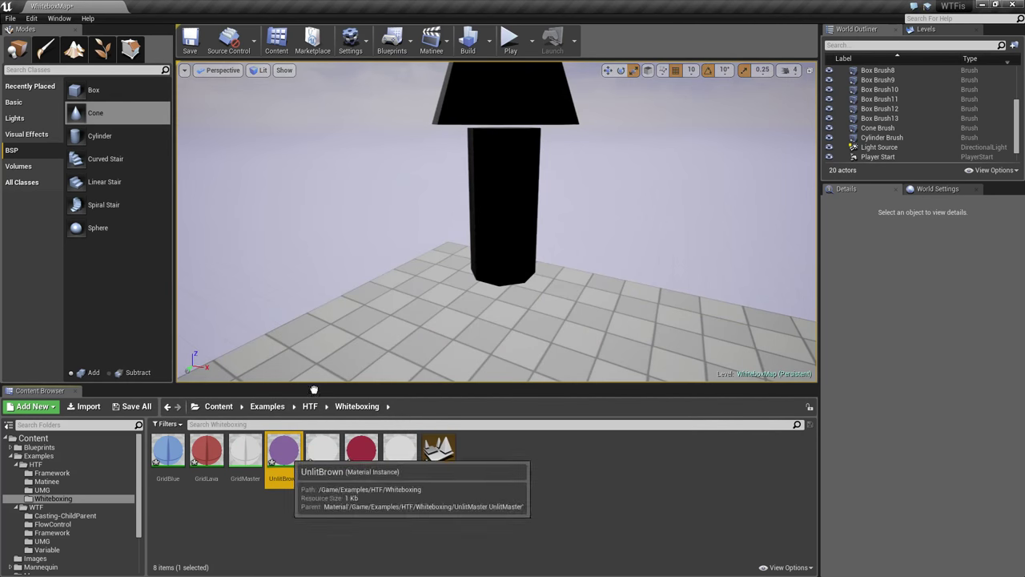
- Apply UnlitBrown to all faces of the cylinder brush that forms the tree trunk
{"action": "left_click_drag", "start_coordinate": [281, 461], "coordinate": [489, 219]}
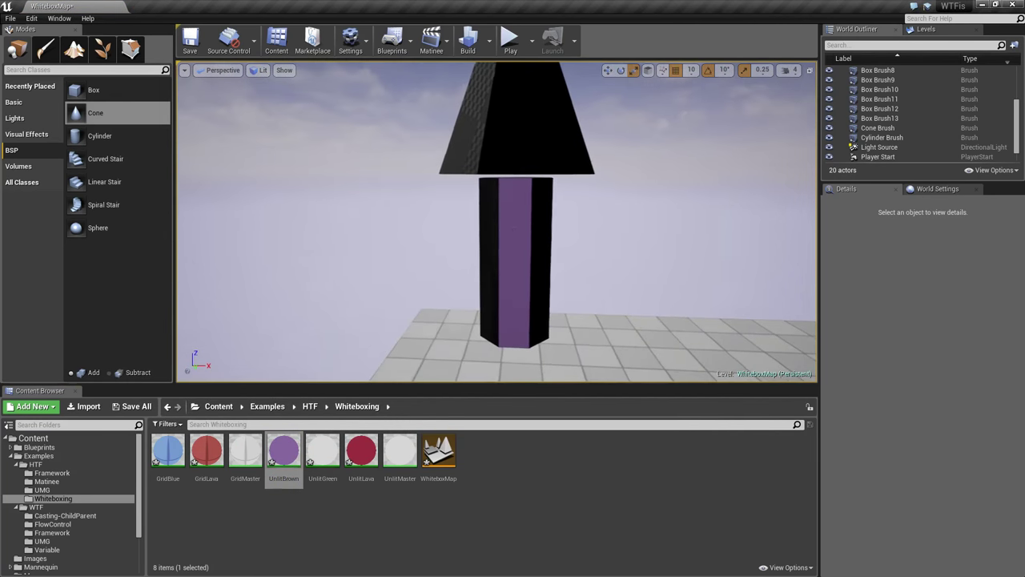
{"action": "left_click", "coordinate": [518, 247]}
{"action": "scroll", "coordinate": [872, 353], "scroll_direction": "down", "scroll_amount": 3}
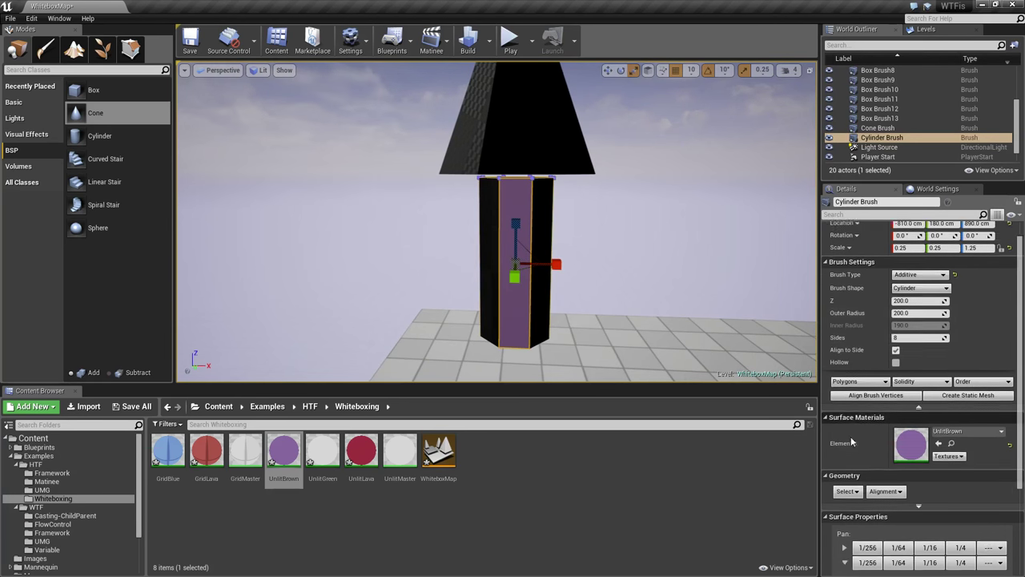
{"action": "left_click", "coordinate": [856, 440]}
{"action": "left_click", "coordinate": [878, 297]}
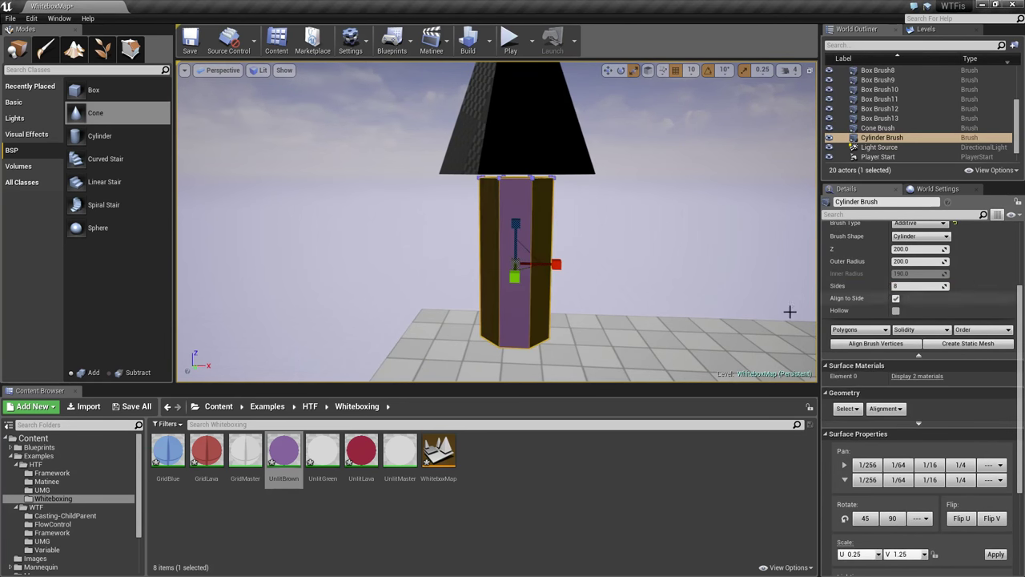
{"action": "left_click_drag", "start_coordinate": [283, 452], "coordinate": [511, 199]}
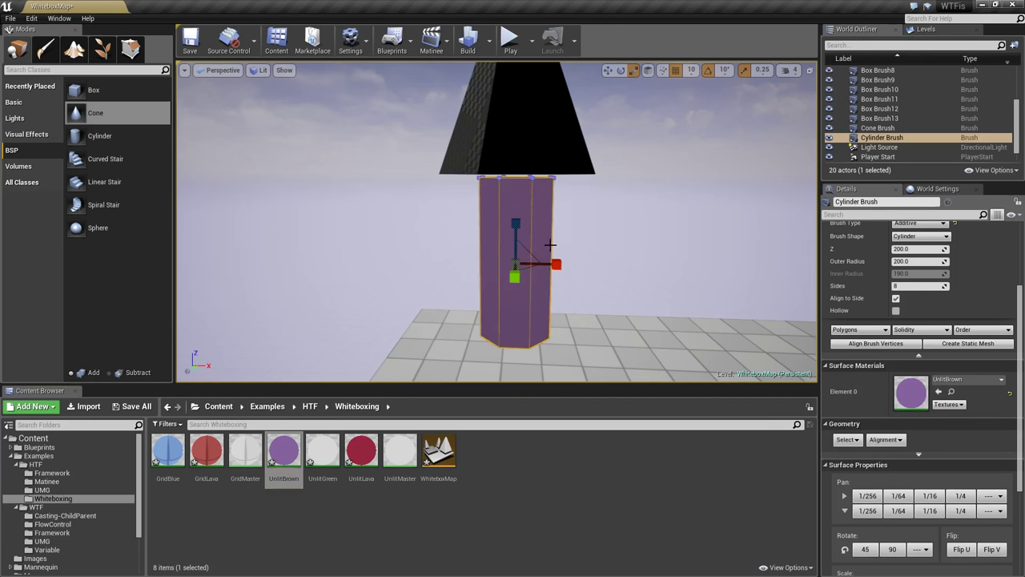
{"action": "right_click_drag", "start_coordinate": [549, 245], "coordinate": [632, 295]}
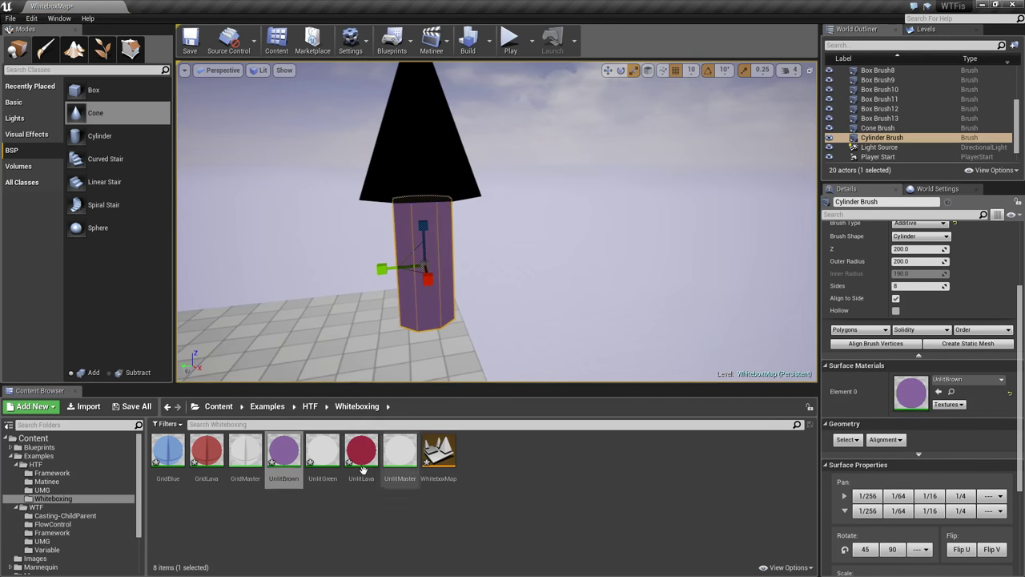
- Rename the UnlitGreen material instance as UnlitOrange
{"action": "left_click", "coordinate": [319, 455]}
{"action": "key", "text": "F2"}
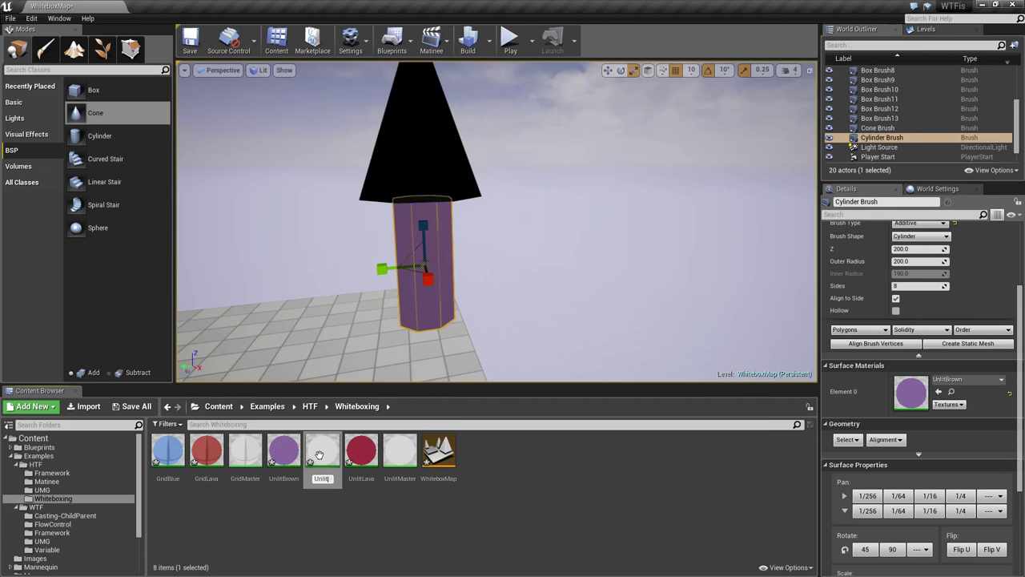
{"action": "type", "text": "UnlitOrange"}
{"action": "key", "text": "Return"}
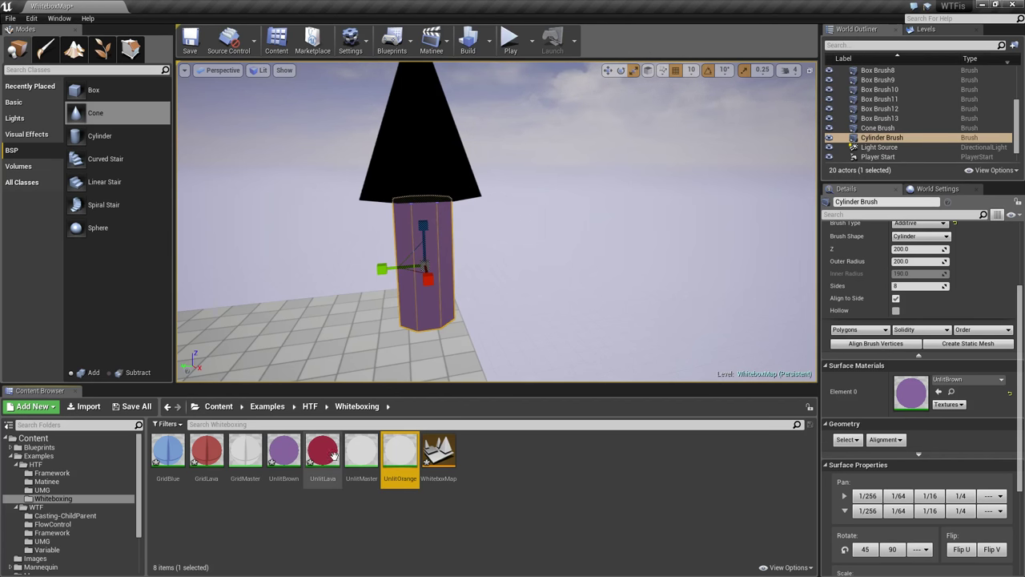
- Set UnlitOrange's Color override to a golden orange with hue about 39, saturation 0.79 and value 0.825, and close the material instance
{"action": "double_click", "coordinate": [406, 449]}
{"action": "left_click", "coordinate": [129, 193]}
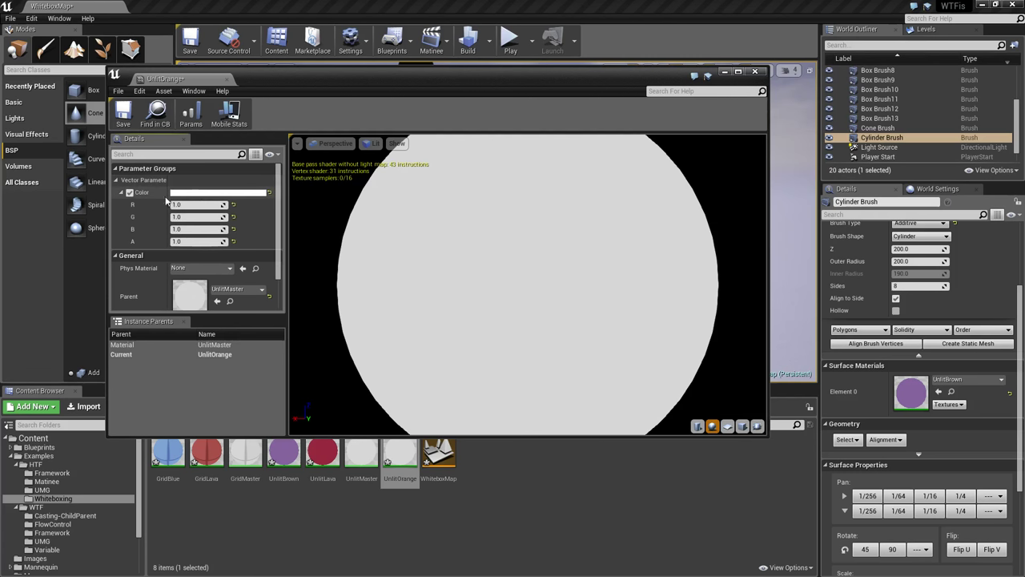
{"action": "left_click", "coordinate": [200, 193]}
{"action": "mouse_move", "coordinate": [290, 304]}
{"action": "left_mouse_down"}
{"action": "mouse_move", "coordinate": [293, 291]}
{"action": "mouse_move", "coordinate": [296, 306]}
{"action": "left_mouse_up"}
{"action": "mouse_move", "coordinate": [358, 240]}
{"action": "left_mouse_down"}
{"action": "mouse_move", "coordinate": [359, 260]}
{"action": "mouse_move", "coordinate": [360, 247]}
{"action": "left_mouse_up"}
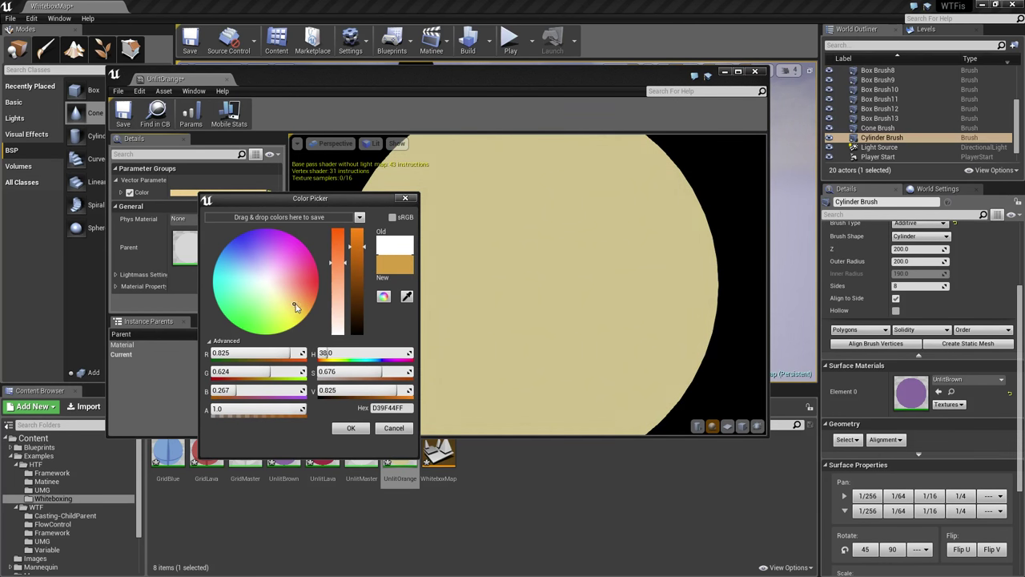
{"action": "left_click_drag", "start_coordinate": [295, 306], "coordinate": [297, 311]}
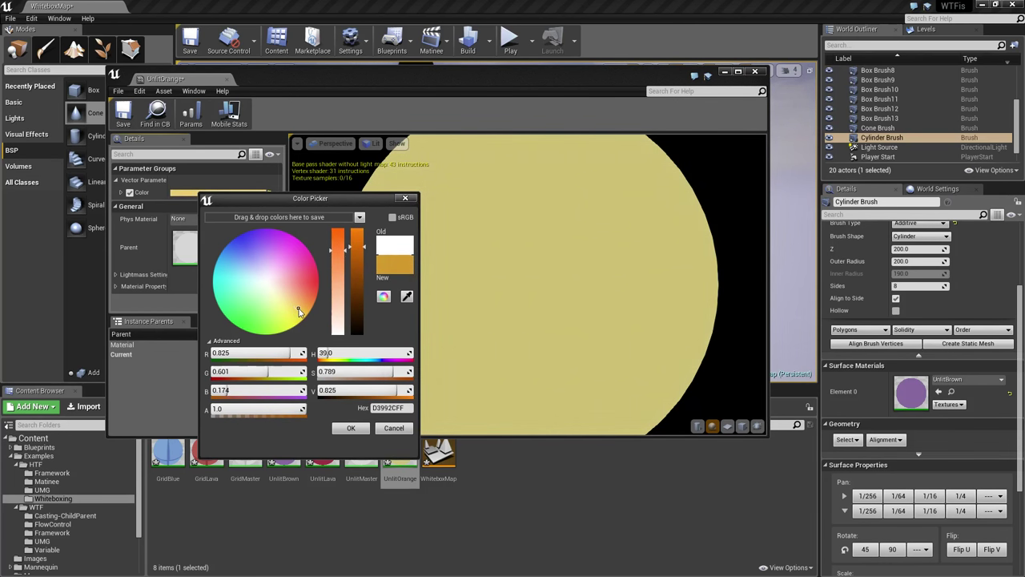
{"action": "left_click", "coordinate": [351, 427]}
{"action": "left_click", "coordinate": [754, 72]}
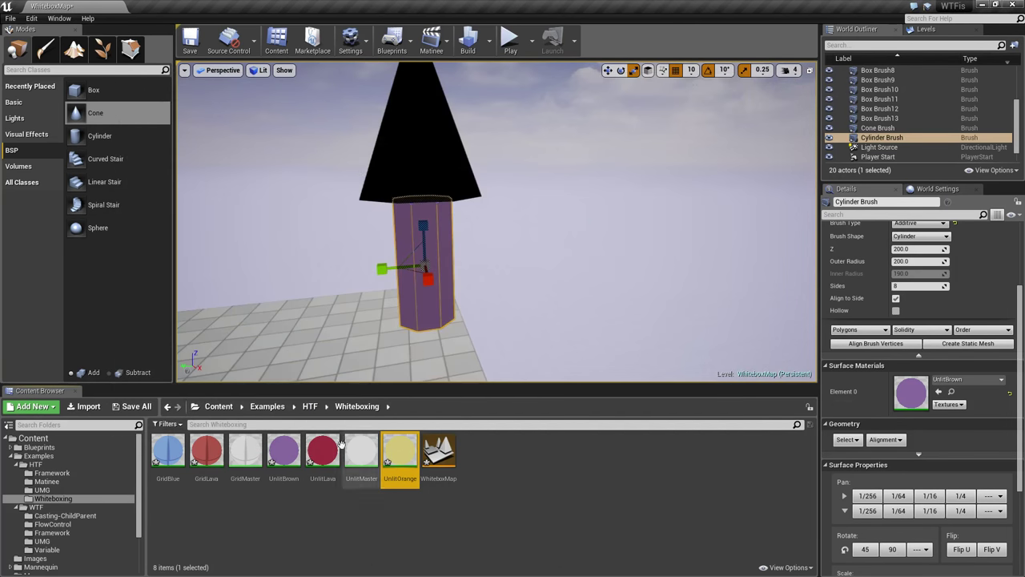
- Apply UnlitOrange to all faces of the cone brush at the top of the tree and deselect the brush
{"action": "left_click", "coordinate": [425, 130]}
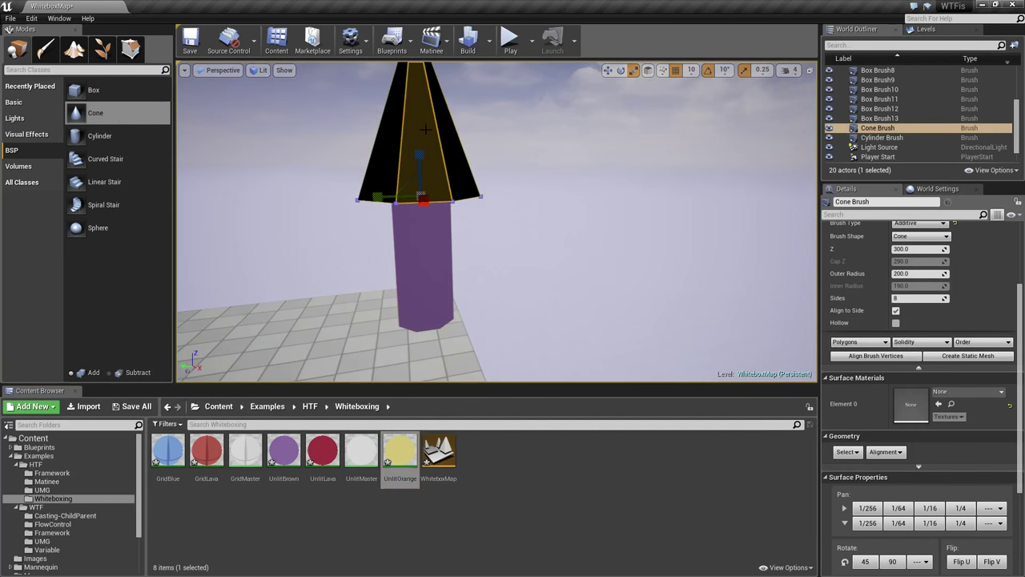
{"action": "left_click", "coordinate": [847, 450]}
{"action": "left_click", "coordinate": [875, 297]}
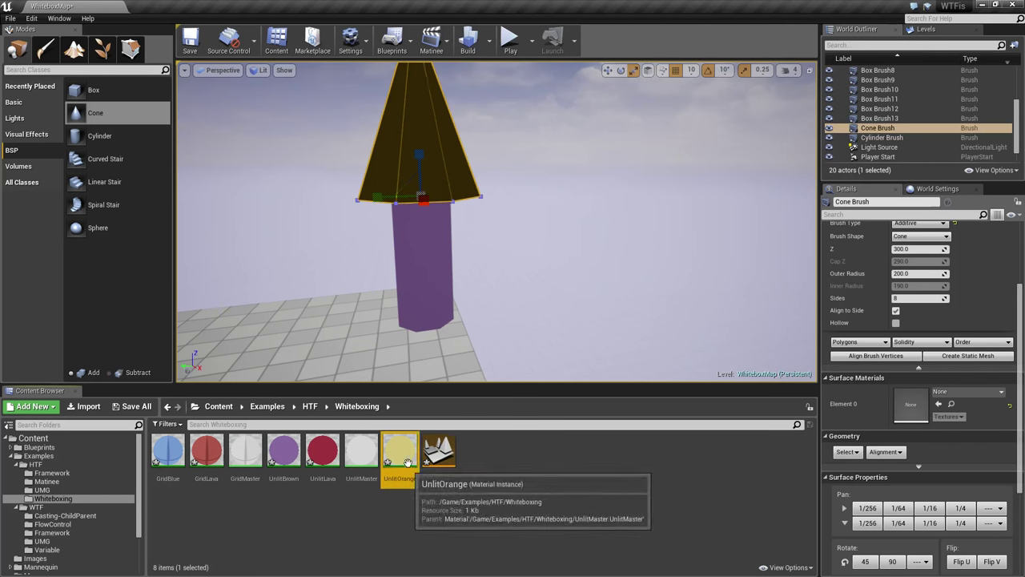
{"action": "left_click_drag", "start_coordinate": [399, 450], "coordinate": [421, 157]}
{"action": "left_click_drag", "start_coordinate": [428, 463], "coordinate": [437, 149]}
{"action": "left_click", "coordinate": [614, 288]}
{"action": "mouse_move", "coordinate": [615, 289]}
{"action": "right_mouse_down"}
{"action": "mouse_move", "coordinate": [512, 232]}
{"action": "mouse_move", "coordinate": [608, 293]}
{"action": "mouse_move", "coordinate": [609, 308]}
{"action": "mouse_move", "coordinate": [657, 308]}
{"action": "mouse_move", "coordinate": [621, 309]}
{"action": "mouse_move", "coordinate": [620, 296]}
{"action": "right_mouse_up"}
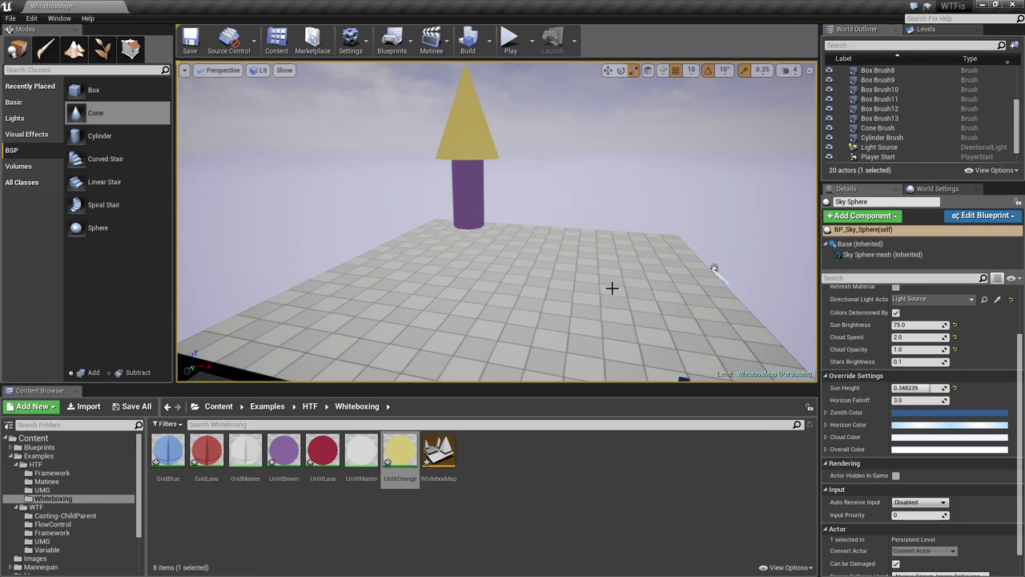
{"action": "right_click_drag", "start_coordinate": [714, 269], "coordinate": [613, 296]}
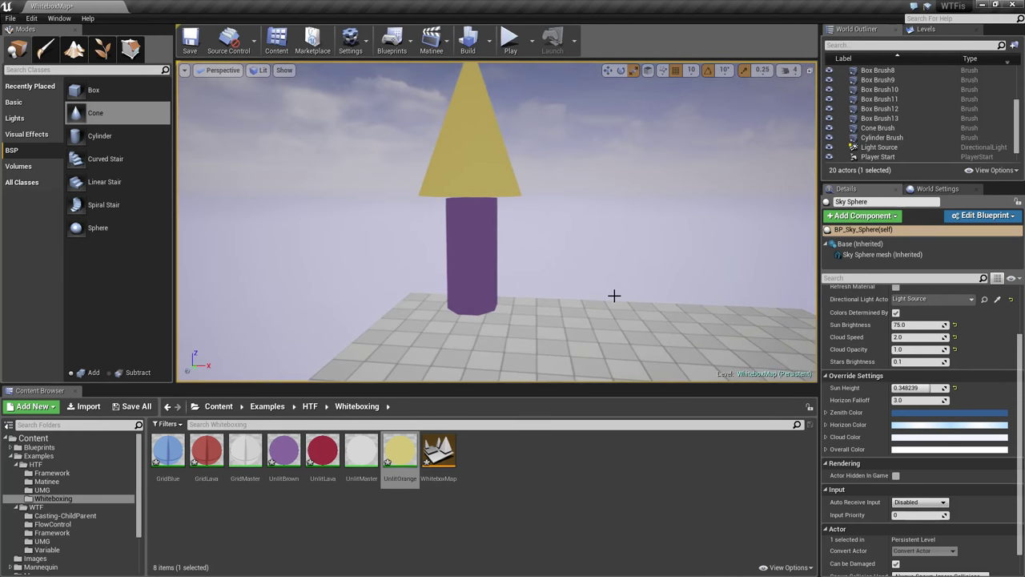
{"action": "left_click", "coordinate": [474, 258]}
{"action": "left_click", "coordinate": [469, 180]}
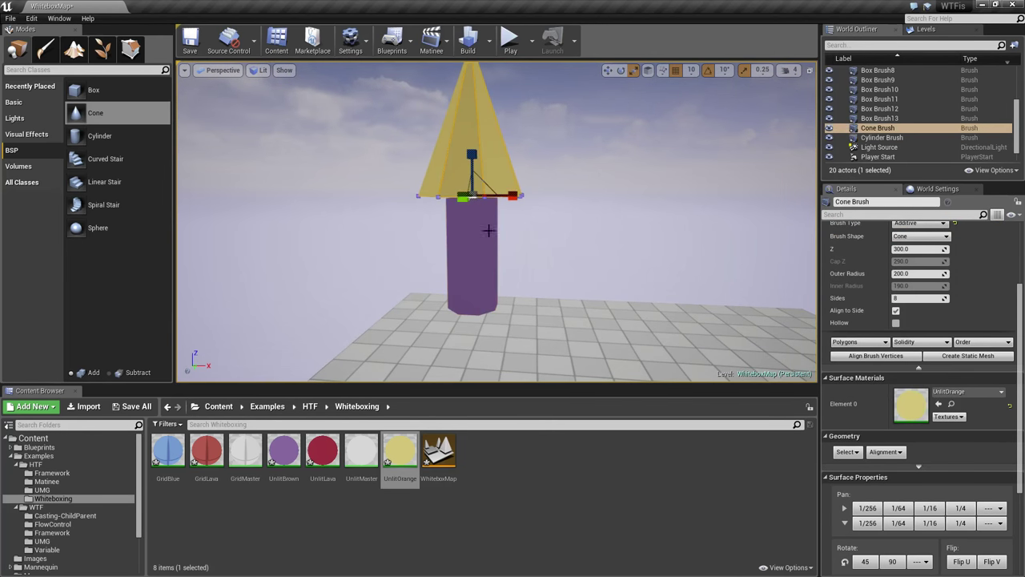
{"action": "left_click", "coordinate": [491, 234]}
{"action": "mouse_move", "coordinate": [559, 246]}
{"action": "right_mouse_down"}
{"action": "mouse_move", "coordinate": [585, 258]}
{"action": "mouse_move", "coordinate": [529, 260]}
{"action": "right_mouse_up"}
{"action": "right_click_drag", "start_coordinate": [449, 237], "coordinate": [558, 246]}
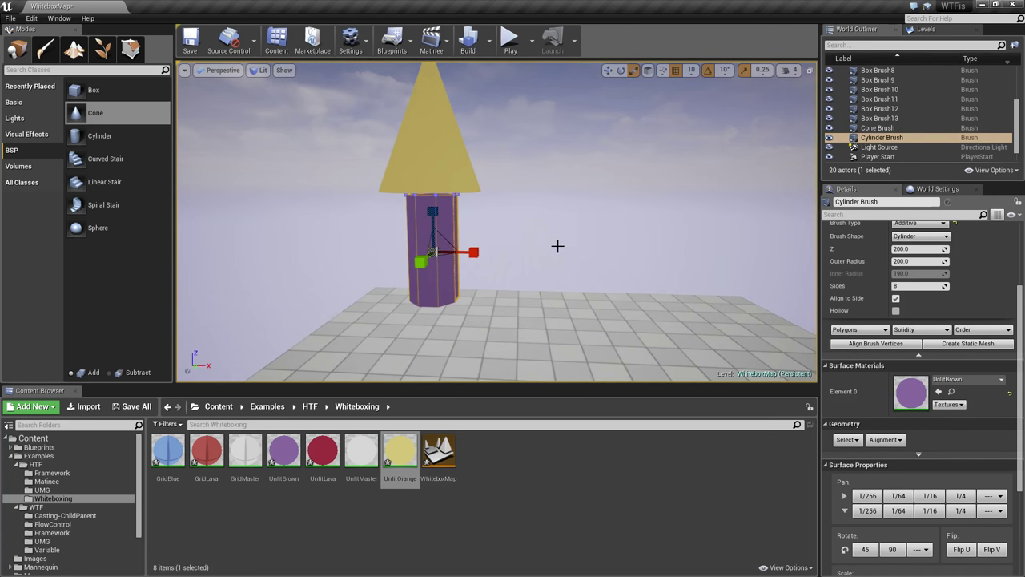
{"action": "left_click", "coordinate": [535, 194]}
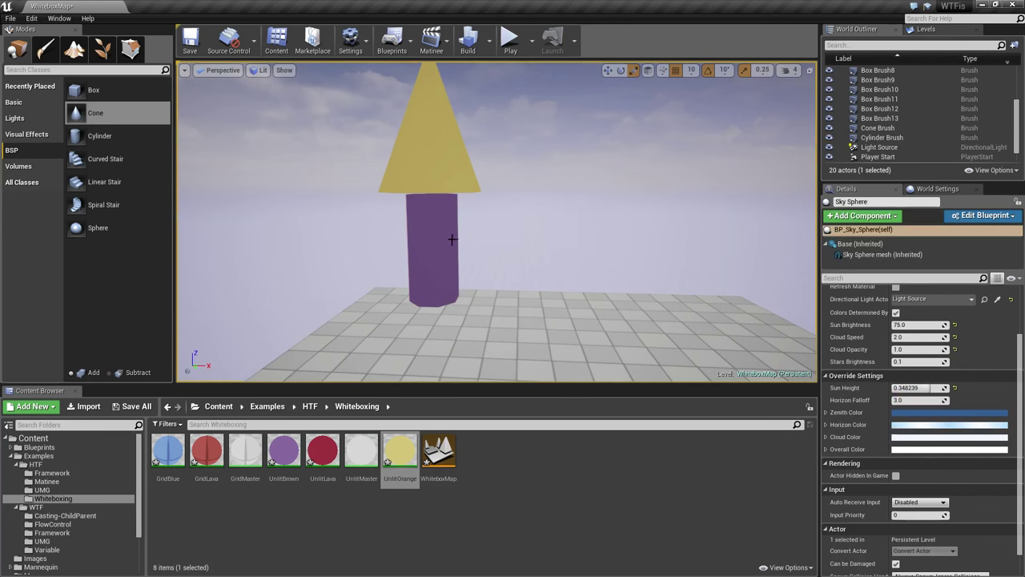
- Select the tree's cylinder and cone brushes together and expand their advanced brush settings
{"action": "left_click", "coordinate": [445, 236]}
{"action": "mouse_move", "coordinate": [527, 252]}
{"action": "right_mouse_down"}
{"action": "mouse_move", "coordinate": [561, 232]}
{"action": "mouse_move", "coordinate": [522, 237]}
{"action": "mouse_move", "coordinate": [546, 261]}
{"action": "mouse_move", "coordinate": [505, 245]}
{"action": "mouse_move", "coordinate": [528, 253]}
{"action": "right_mouse_up"}
{"action": "mouse_move", "coordinate": [518, 163]}
{"action": "right_mouse_down"}
{"action": "mouse_move", "coordinate": [517, 172]}
{"action": "mouse_move", "coordinate": [489, 148]}
{"action": "mouse_move", "coordinate": [560, 270]}
{"action": "right_mouse_up"}
{"action": "left_click", "coordinate": [492, 143], "text": "ctrl"}
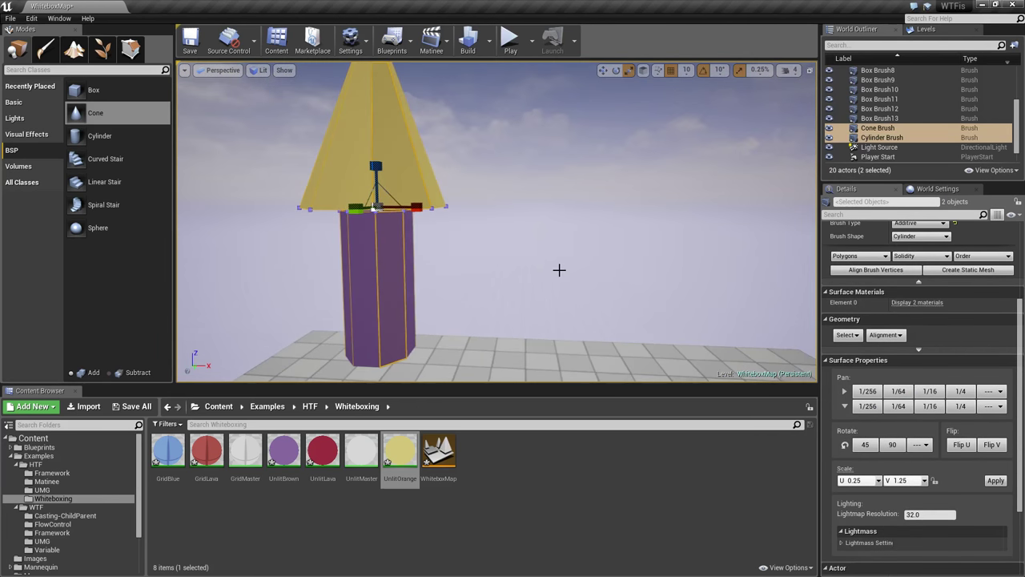
{"action": "scroll", "coordinate": [908, 345], "scroll_direction": "up", "scroll_amount": 1}
{"action": "left_click", "coordinate": [918, 333]}
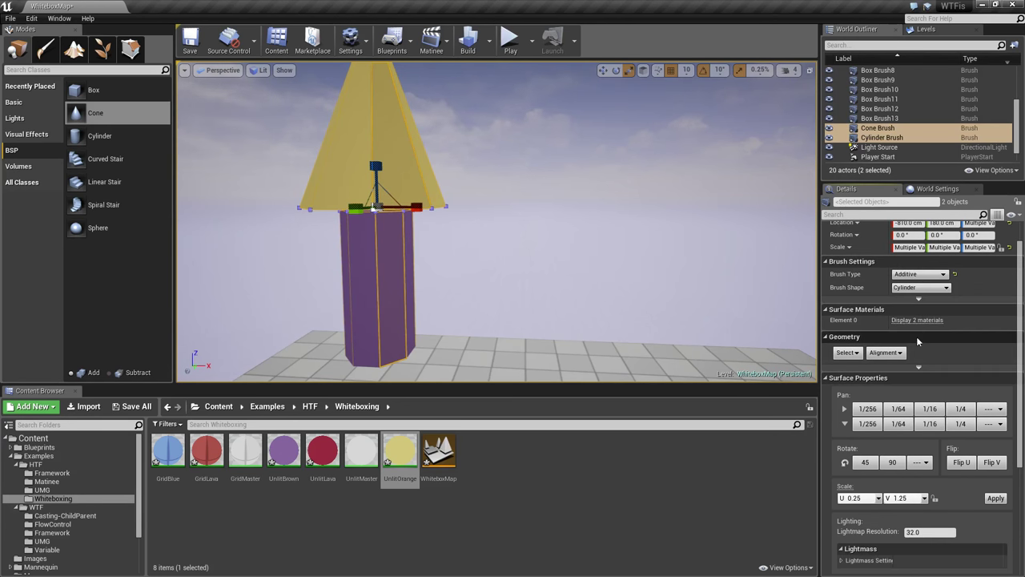
{"action": "scroll", "coordinate": [915, 364], "scroll_direction": "up", "scroll_amount": 1}
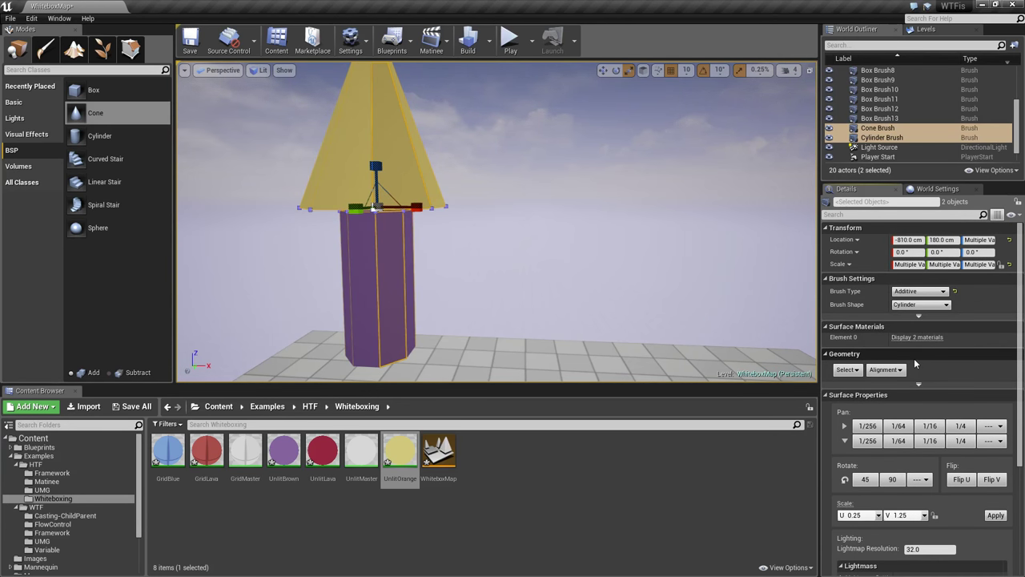
{"action": "left_click", "coordinate": [919, 316]}
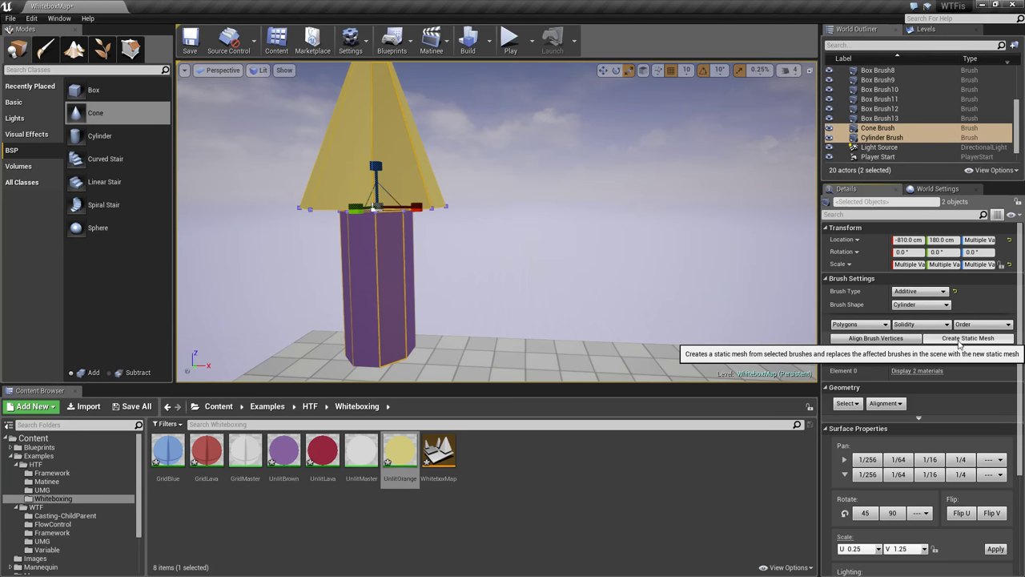
- Create a static mesh named HappyTreeFriend from the selected tree brushes, saved in the Examples/HTF/Whiteboxing folder
{"action": "left_click", "coordinate": [959, 340]}
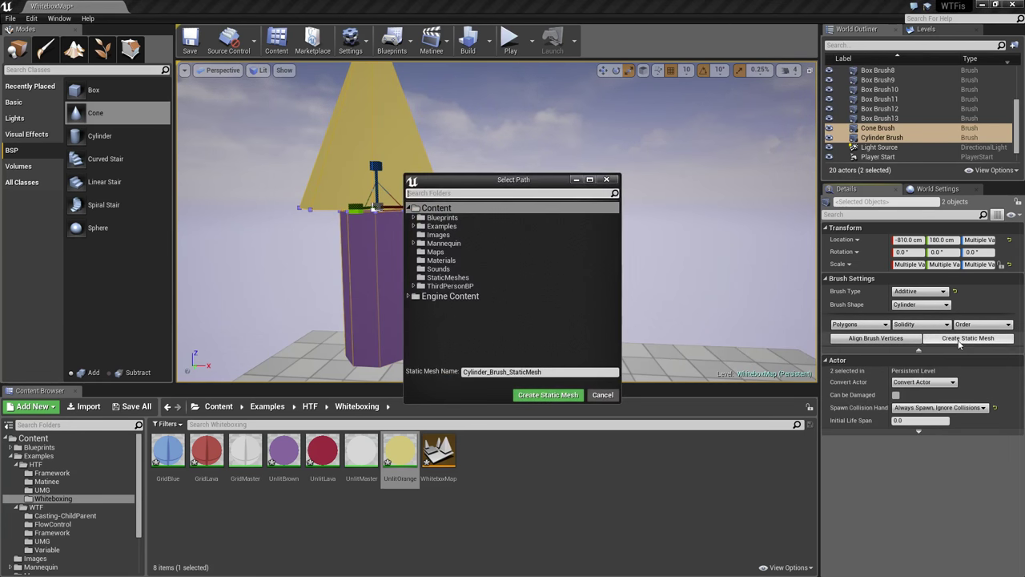
{"action": "left_click", "coordinate": [412, 226]}
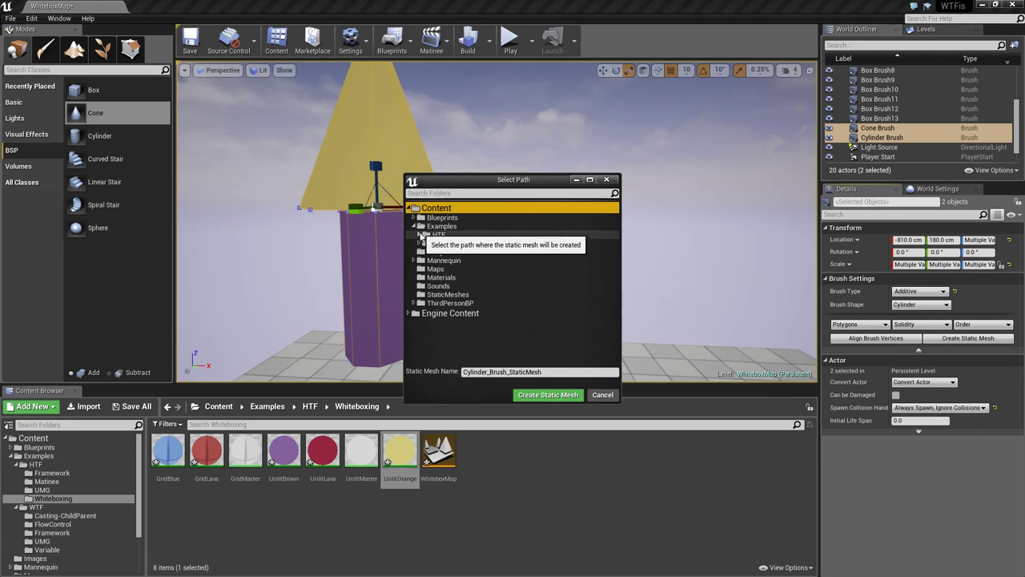
{"action": "left_click", "coordinate": [418, 234]}
{"action": "left_click", "coordinate": [456, 268]}
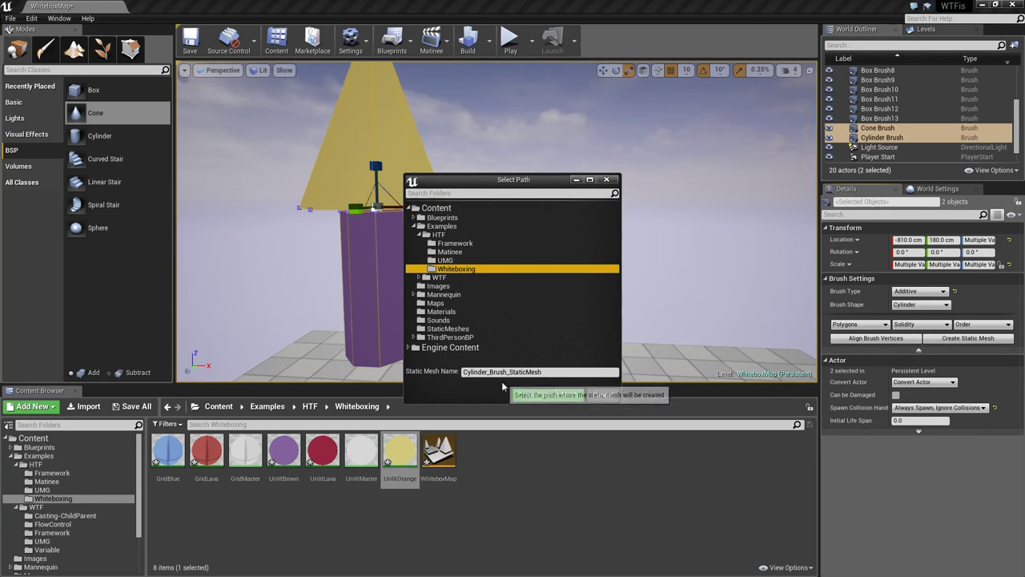
{"action": "left_click", "coordinate": [552, 372]}
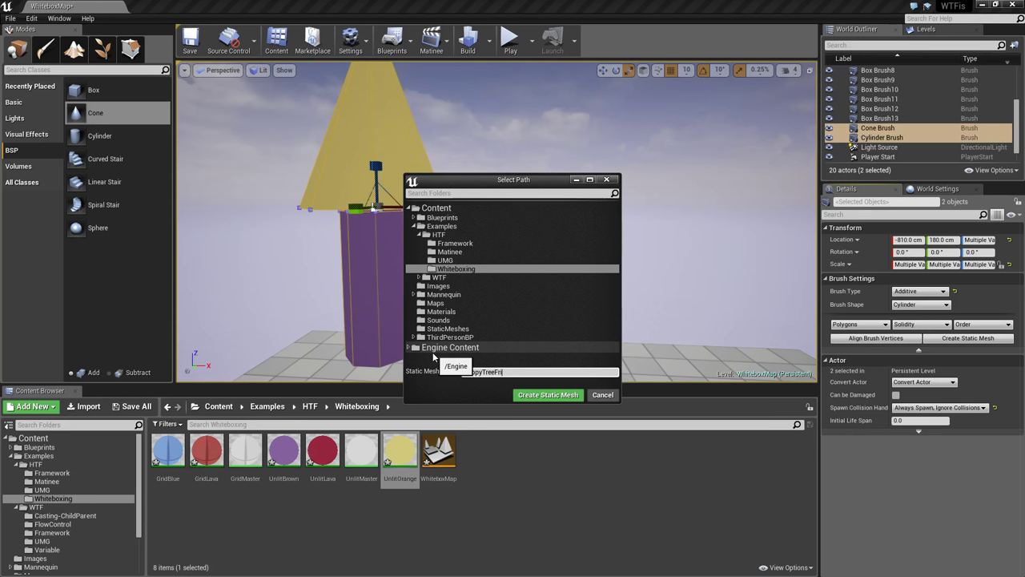
{"action": "left_click", "coordinate": [548, 394]}
- Place a second HappyTreeFriend mesh on the upper floor at X -290, Y 210, Z 1040 cm
{"action": "left_click", "coordinate": [277, 450]}
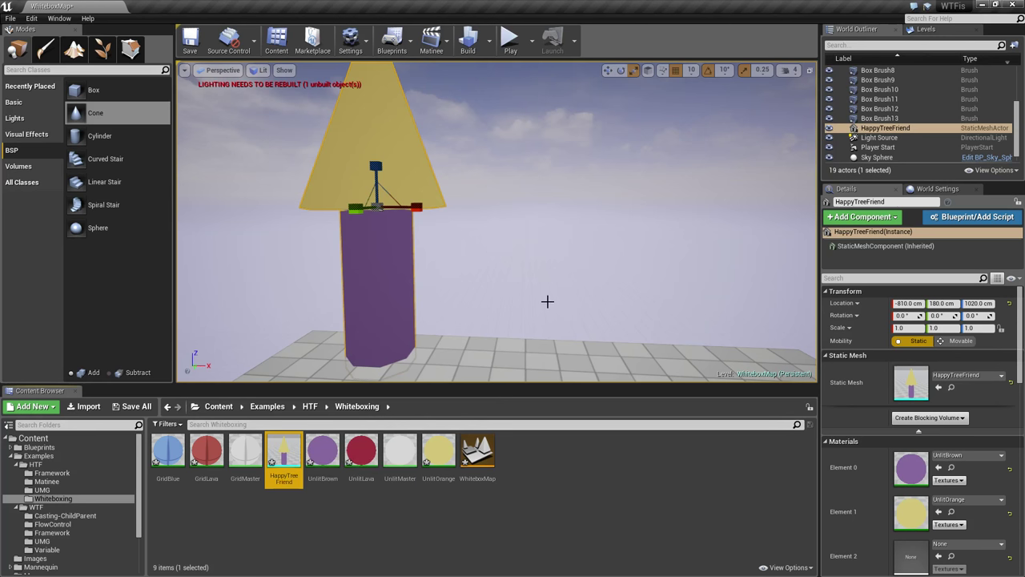
{"action": "right_click_drag", "start_coordinate": [547, 300], "coordinate": [581, 353]}
{"action": "left_click_drag", "start_coordinate": [344, 426], "coordinate": [591, 103]}
{"action": "mouse_move", "coordinate": [647, 209]}
{"action": "right_mouse_down"}
{"action": "mouse_move", "coordinate": [740, 213]}
{"action": "mouse_move", "coordinate": [643, 211]}
{"action": "right_mouse_up"}
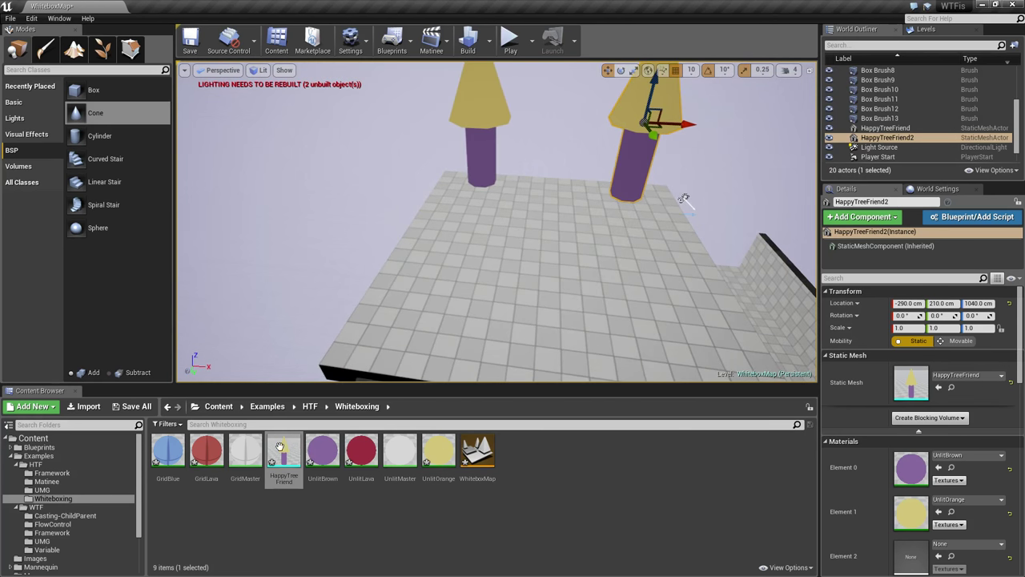
- Add a third HappyTreeFriend mesh and move it between the other two, at X -550, Y 200, Z 1040 cm
{"action": "left_click_drag", "start_coordinate": [283, 453], "coordinate": [460, 239]}
{"action": "left_click_drag", "start_coordinate": [464, 196], "coordinate": [463, 104]}
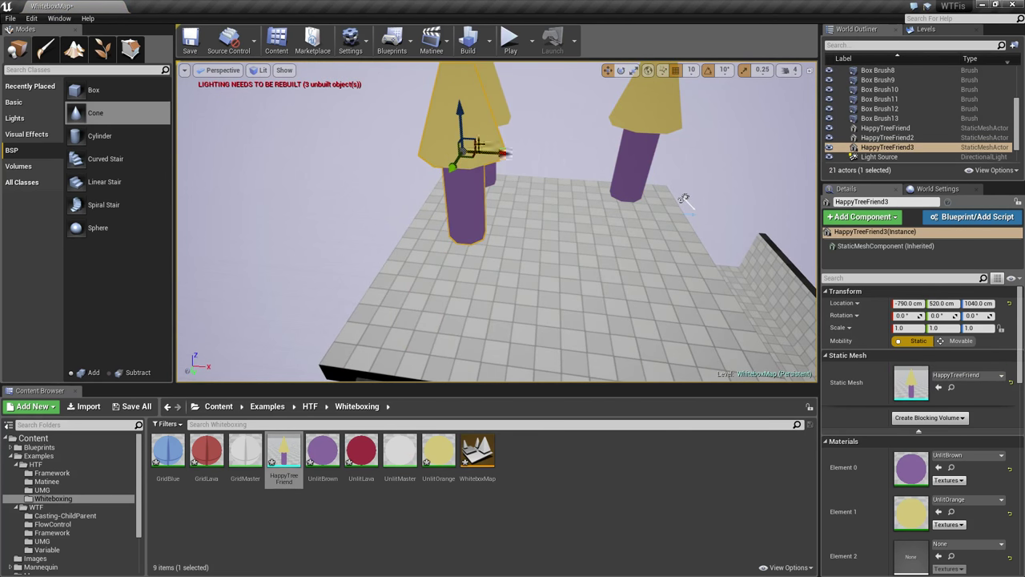
{"action": "left_click_drag", "start_coordinate": [470, 156], "coordinate": [567, 124]}
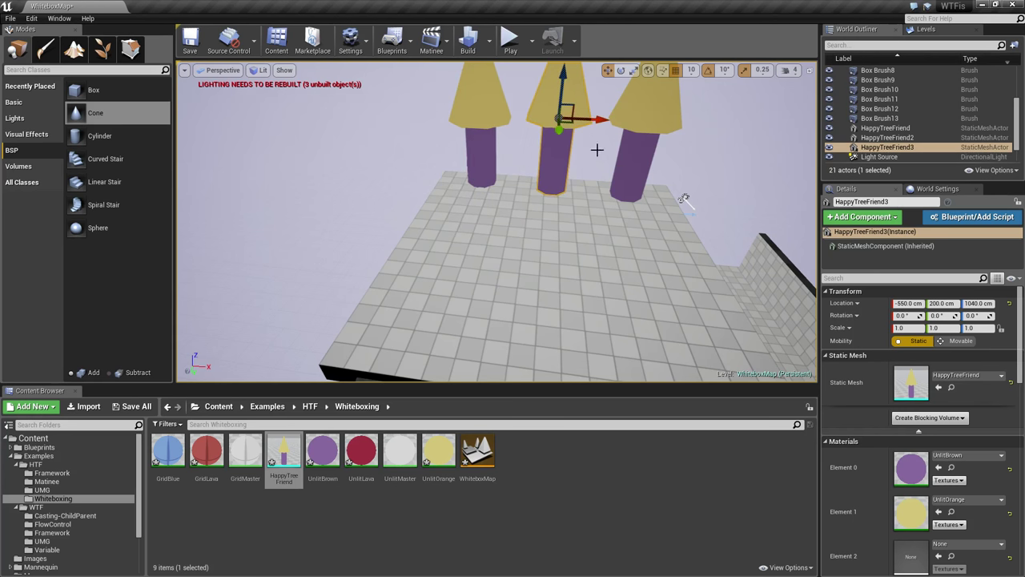
- Scale the middle tree up uniformly so it is clearly larger than the two beside it, and deselect it
{"action": "right_click_drag", "start_coordinate": [597, 150], "coordinate": [539, 152]}
{"action": "key", "text": "r"}
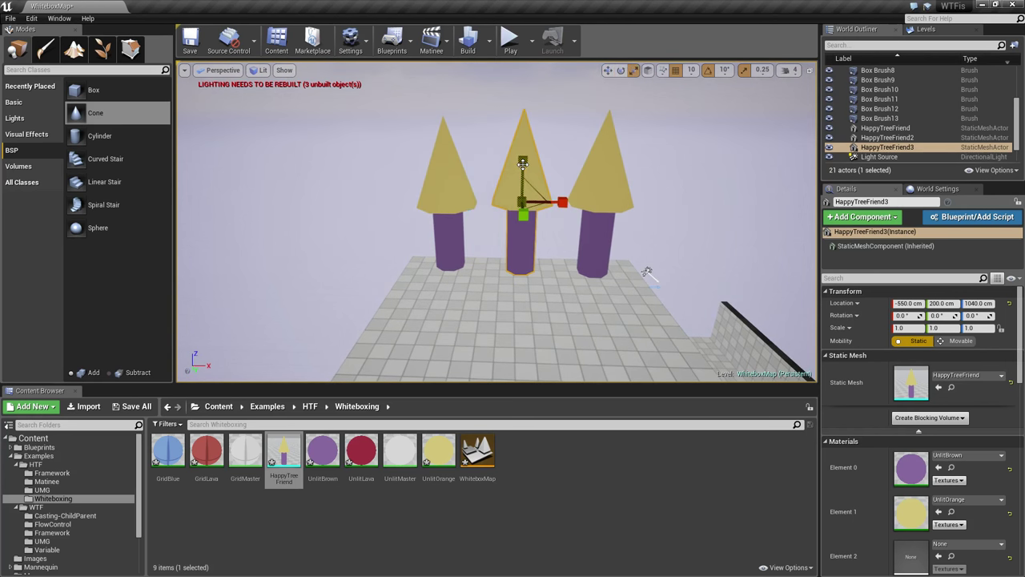
{"action": "left_click_drag", "start_coordinate": [522, 205], "coordinate": [524, 121]}
{"action": "key", "text": "Escape"}
- Inspect the three trees and the surface material, geometry and surface settings of the upper floor brush
{"action": "right_click_drag", "start_coordinate": [604, 281], "coordinate": [681, 336]}
{"action": "right_click_drag", "start_coordinate": [497, 221], "coordinate": [652, 288]}
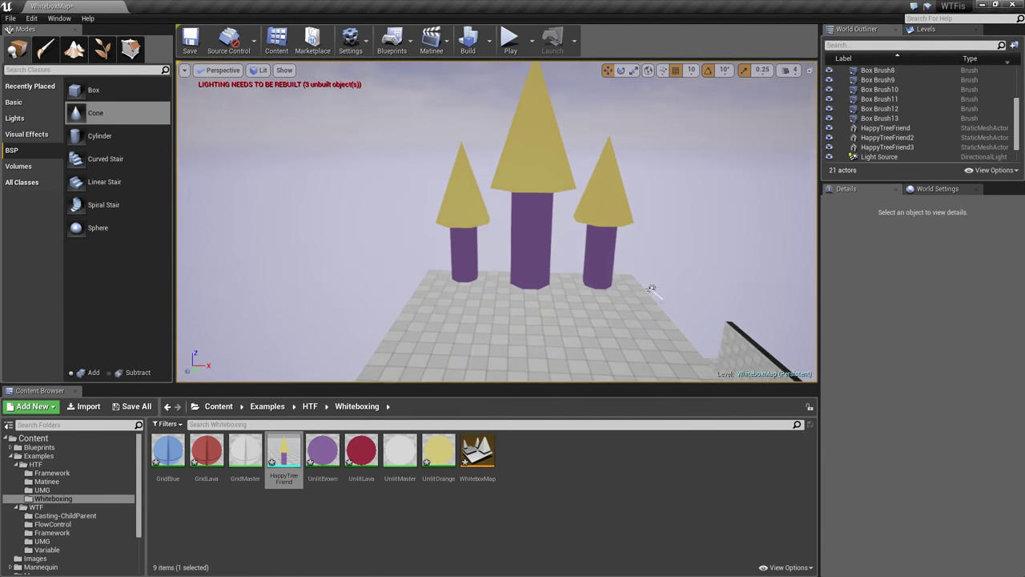
{"action": "left_click", "coordinate": [506, 339]}
{"action": "right_click_drag", "start_coordinate": [506, 339], "coordinate": [576, 374]}
{"action": "scroll", "coordinate": [906, 363], "scroll_direction": "down", "scroll_amount": 5}
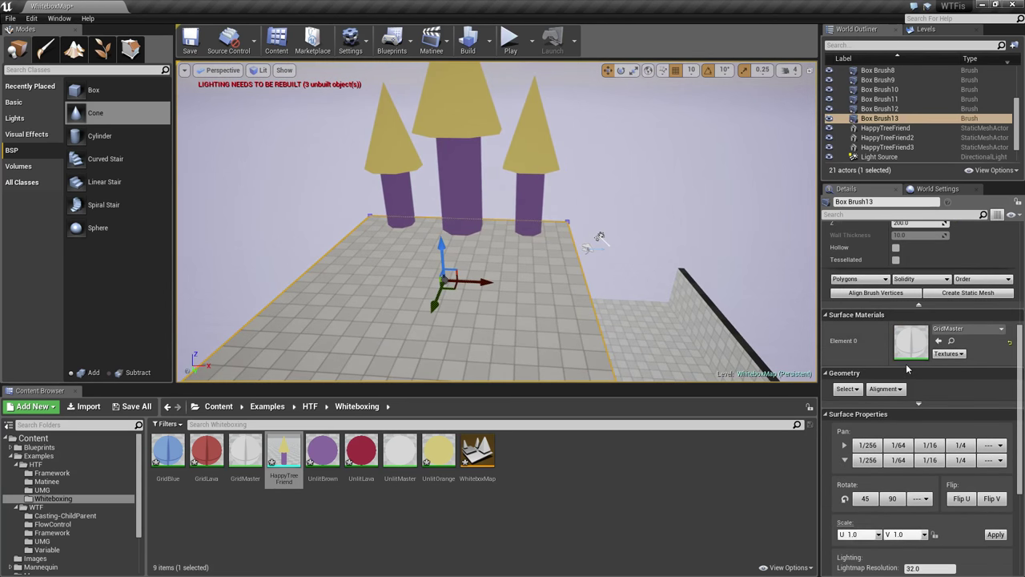
{"action": "scroll", "coordinate": [906, 363], "scroll_direction": "down", "scroll_amount": 1}
{"action": "right_click_drag", "start_coordinate": [622, 297], "coordinate": [753, 373]}
{"action": "right_click_drag", "start_coordinate": [681, 368], "coordinate": [665, 344]}
{"action": "right_click_drag", "start_coordinate": [512, 265], "coordinate": [378, 263]}
- Add an additive box brush on the ground floor and move it into the wall, at X 650, Y -20, Z 130 cm
{"action": "left_click", "coordinate": [378, 263]}
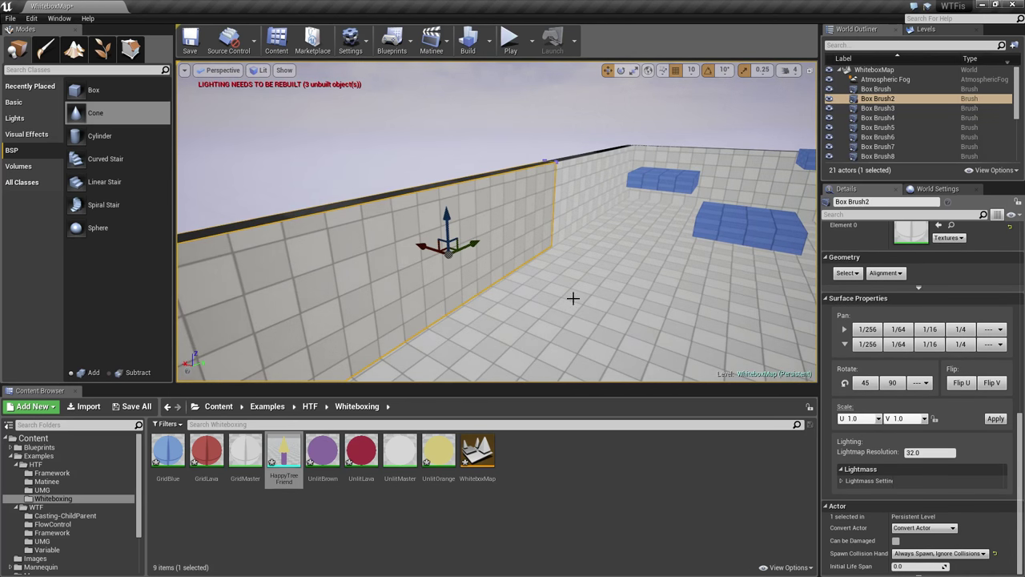
{"action": "right_click_drag", "start_coordinate": [574, 298], "coordinate": [408, 273]}
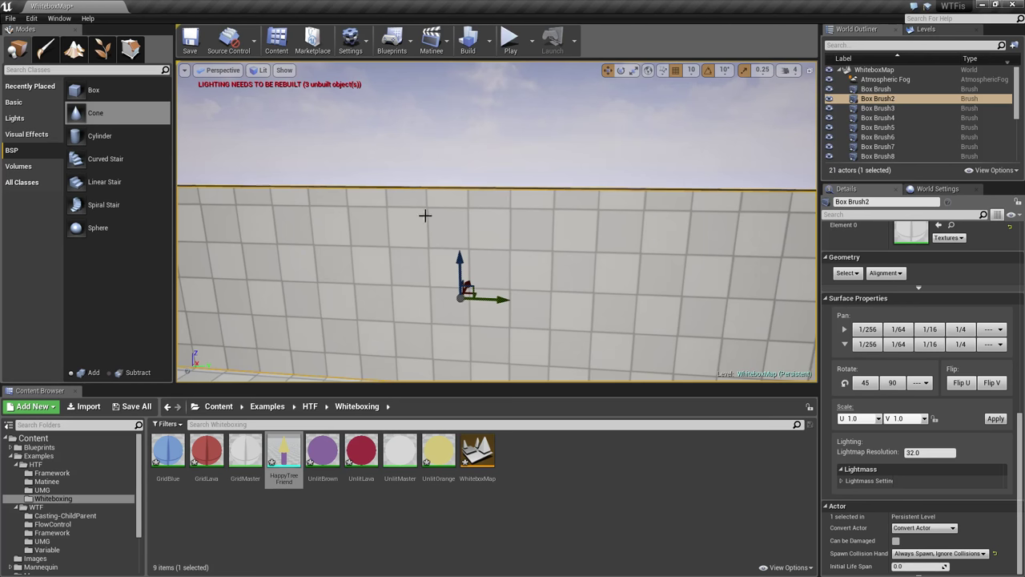
{"action": "right_click_drag", "start_coordinate": [425, 215], "coordinate": [339, 187]}
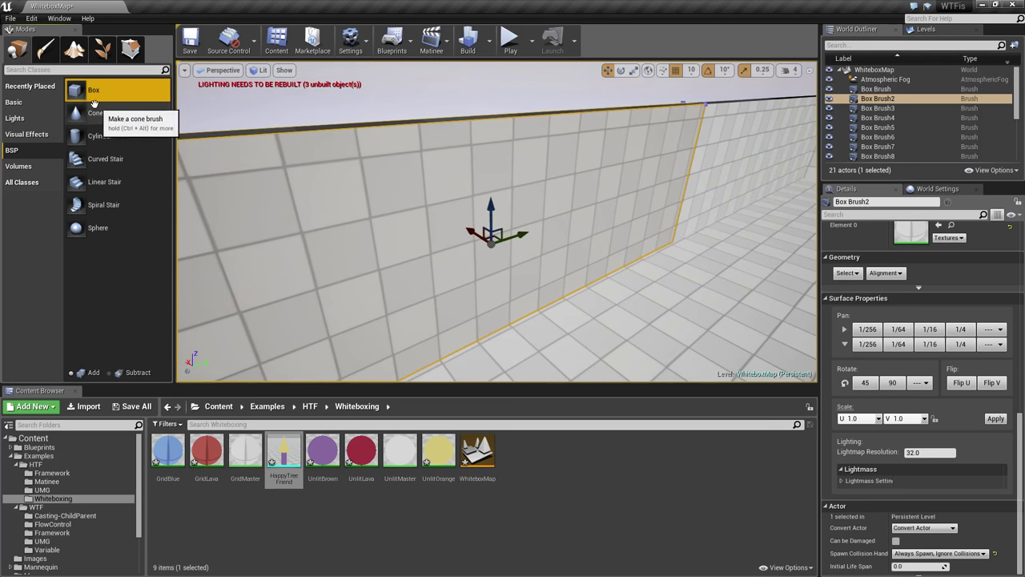
{"action": "mouse_move", "coordinate": [94, 94]}
{"action": "left_mouse_down"}
{"action": "mouse_move", "coordinate": [259, 174]}
{"action": "mouse_move", "coordinate": [450, 233]}
{"action": "mouse_move", "coordinate": [458, 248]}
{"action": "left_mouse_up"}
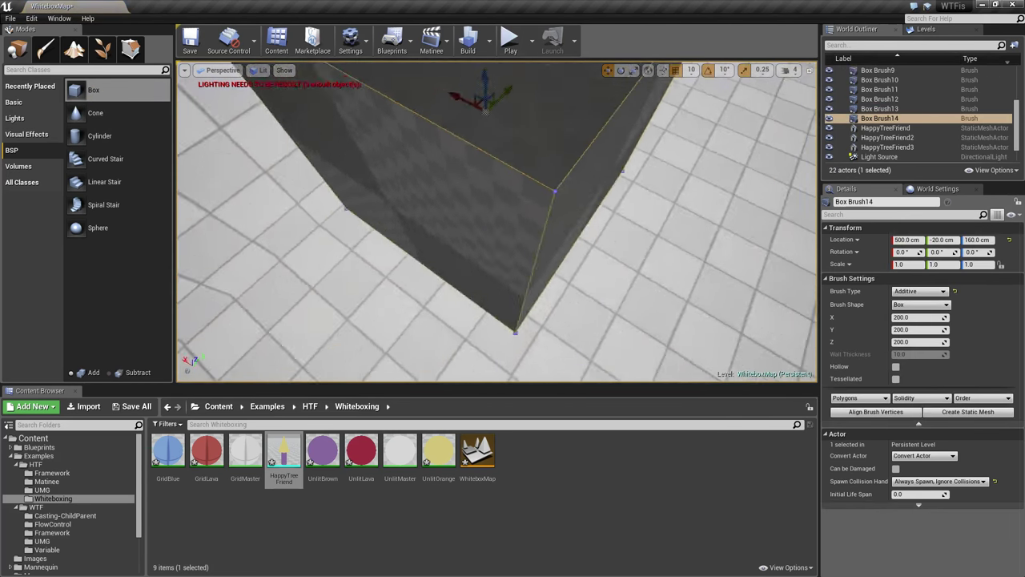
{"action": "mouse_move", "coordinate": [504, 302]}
{"action": "right_mouse_down"}
{"action": "mouse_move", "coordinate": [561, 296]}
{"action": "mouse_move", "coordinate": [561, 233]}
{"action": "mouse_move", "coordinate": [504, 302]}
{"action": "right_mouse_up"}
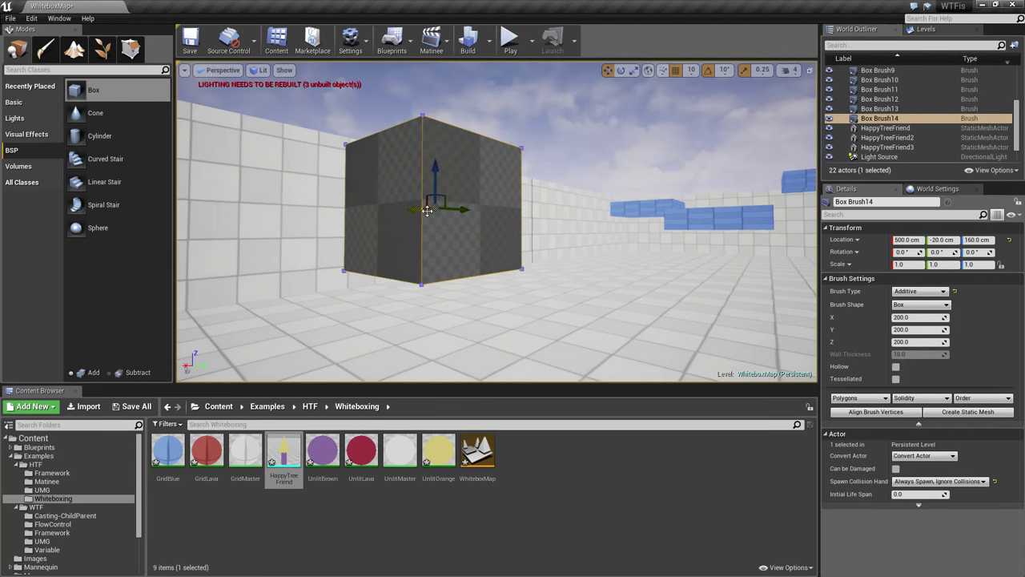
{"action": "left_click_drag", "start_coordinate": [368, 208], "coordinate": [402, 187]}
{"action": "key", "text": "Escape"}
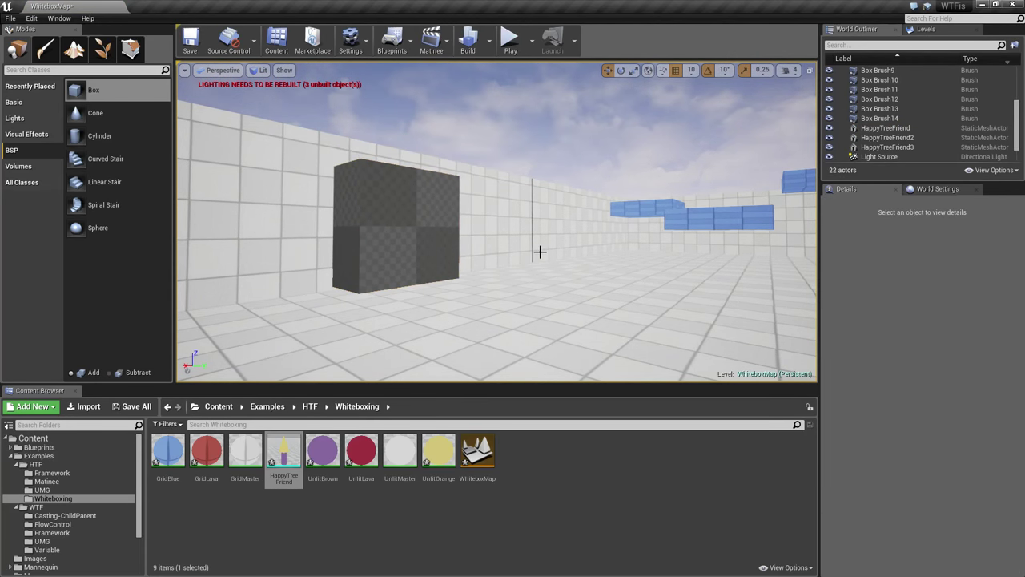
- Narrow the box brush in the wall to a Y scale of 0.5
{"action": "mouse_move", "coordinate": [539, 252]}
{"action": "right_mouse_down"}
{"action": "mouse_move", "coordinate": [540, 200]}
{"action": "mouse_move", "coordinate": [501, 265]}
{"action": "mouse_move", "coordinate": [535, 275]}
{"action": "right_mouse_up"}
{"action": "left_click", "coordinate": [535, 276]}
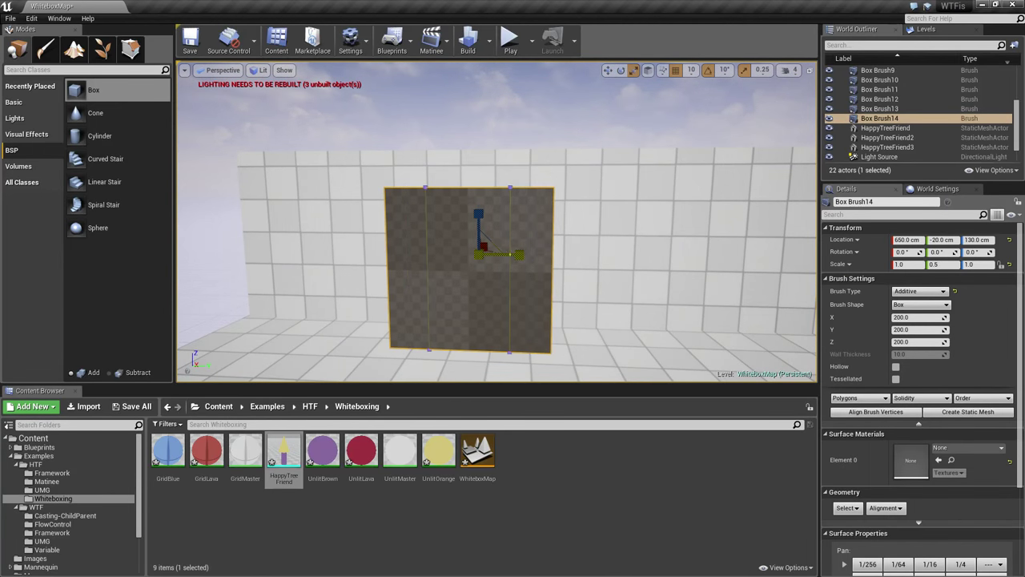
{"action": "left_click_drag", "start_coordinate": [511, 255], "coordinate": [510, 254]}
{"action": "mouse_move", "coordinate": [510, 255]}
{"action": "right_mouse_down"}
{"action": "mouse_move", "coordinate": [590, 259]}
{"action": "mouse_move", "coordinate": [576, 291]}
{"action": "mouse_move", "coordinate": [512, 291]}
{"action": "right_mouse_up"}
- Change the narrowed box's brush type to Subtractive to cut a doorway through the wall, and deselect it
{"action": "left_click", "coordinate": [382, 248]}
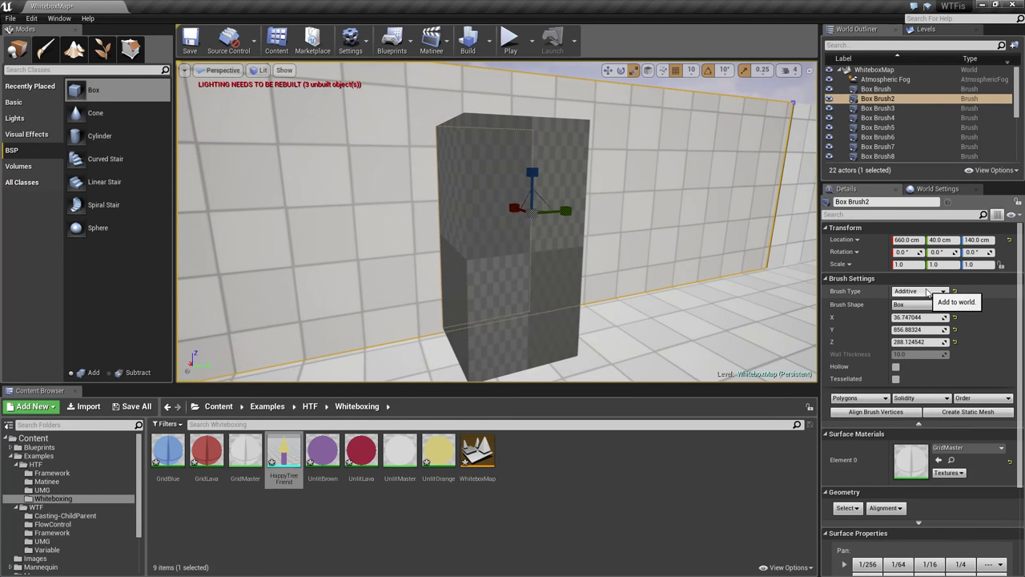
{"action": "left_click", "coordinate": [566, 343]}
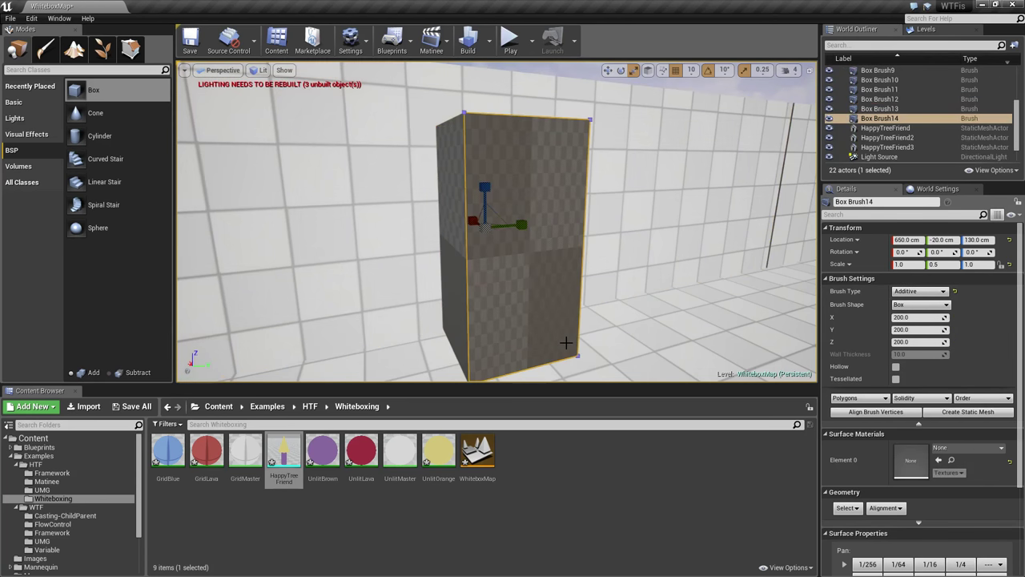
{"action": "left_click", "coordinate": [918, 292]}
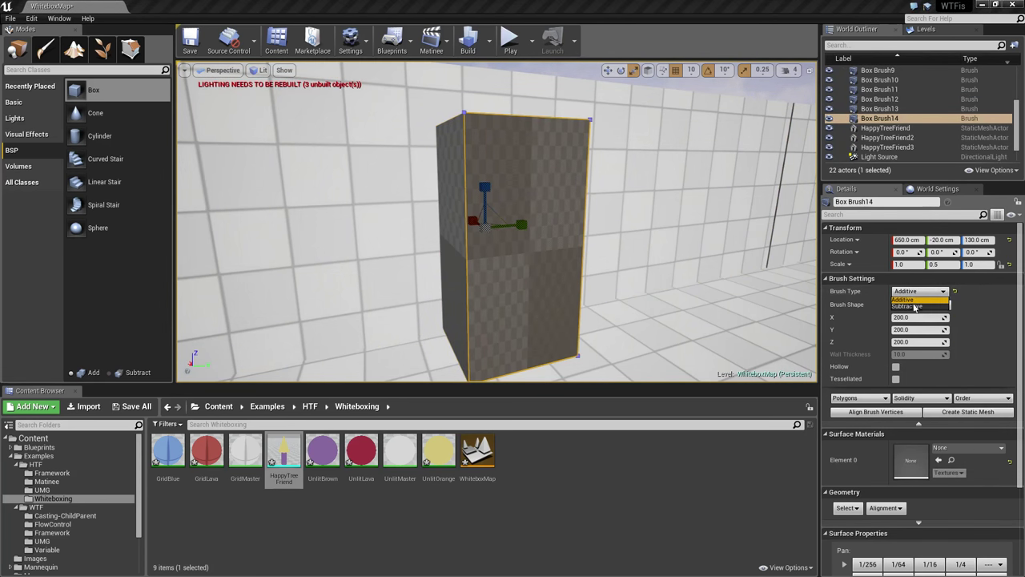
{"action": "left_click", "coordinate": [913, 307]}
{"action": "key", "text": "Escape"}
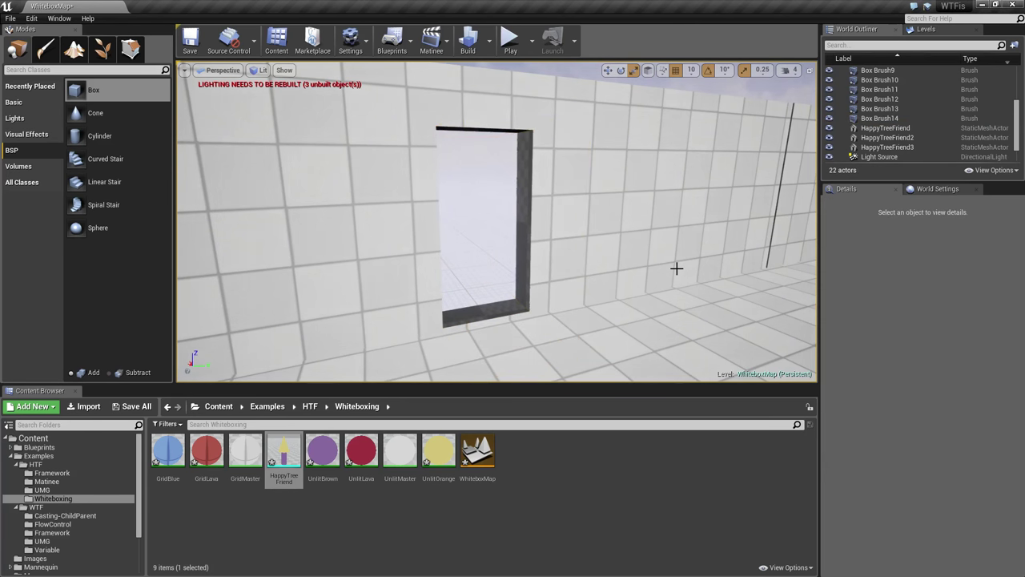
- Play the level, walk the character into the new doorway and back out, and end the play session
{"action": "right_click_drag", "start_coordinate": [675, 268], "coordinate": [789, 298]}
{"action": "left_click", "coordinate": [511, 40]}
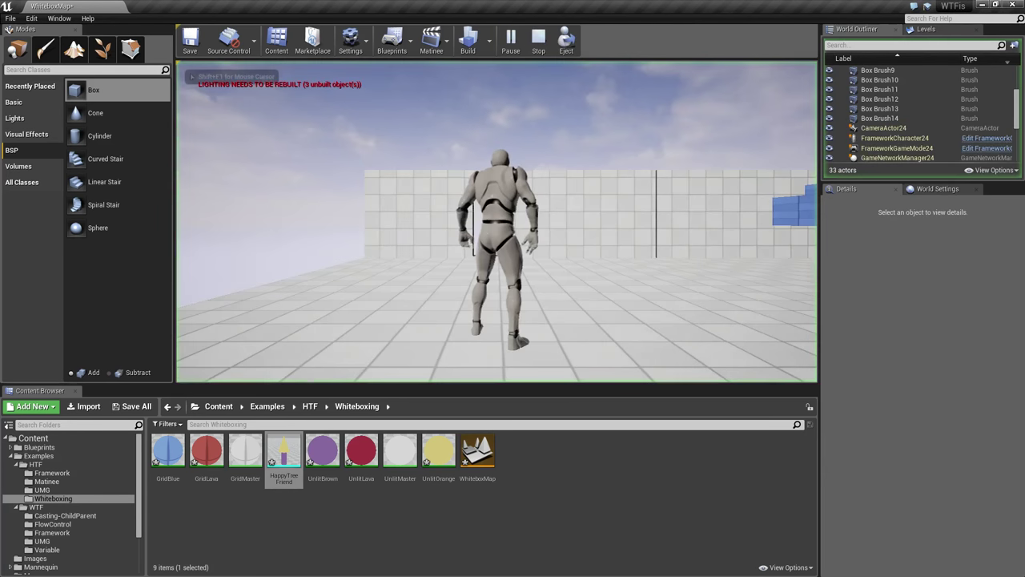
{"action": "key", "text": "w"}
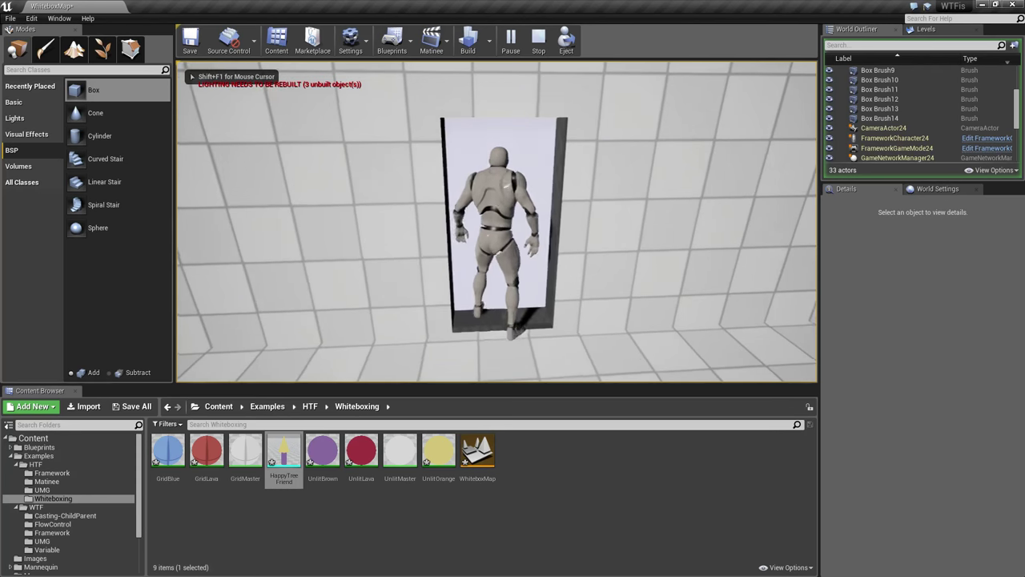
{"action": "key", "text": "w"}
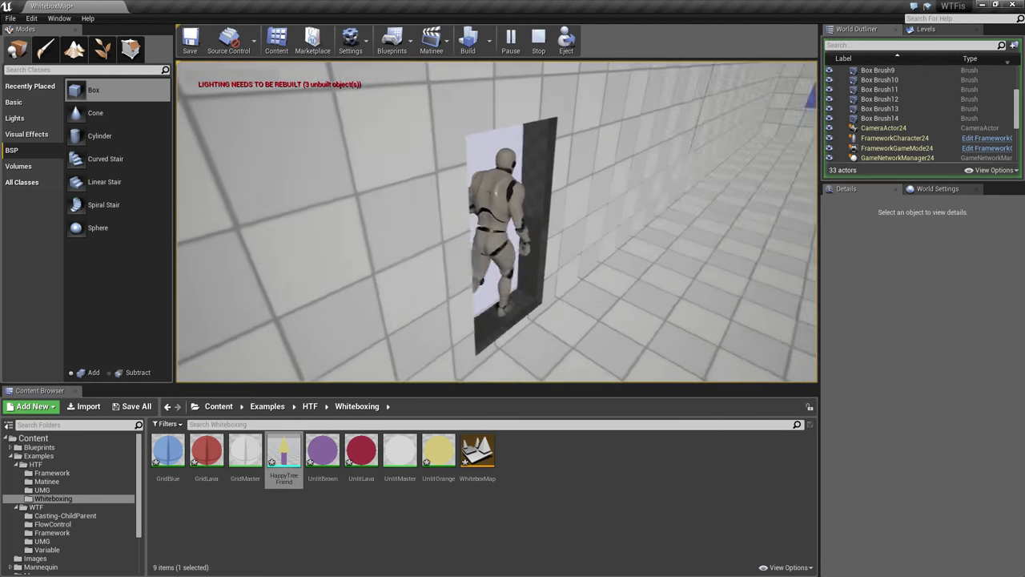
{"action": "key", "text": "s"}
{"action": "key", "text": "d"}
{"action": "key", "text": "Escape"}
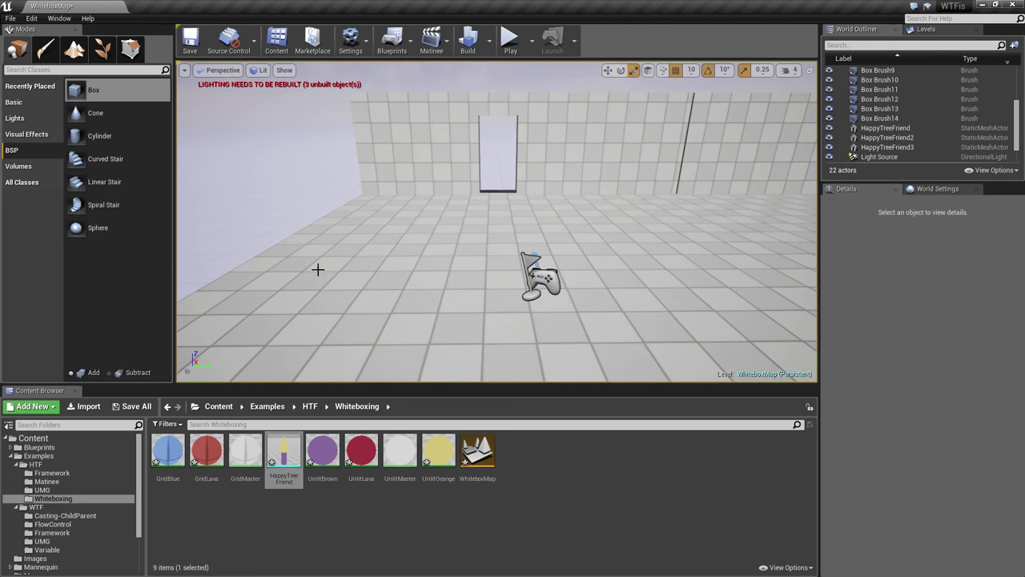
- Examine the wall with the doorway and the adjoining ground floor brush from above
{"action": "key", "text": "w"}
{"action": "right_click_drag", "start_coordinate": [439, 269], "coordinate": [537, 337]}
{"action": "key", "text": "d"}
{"action": "key", "text": "s"}
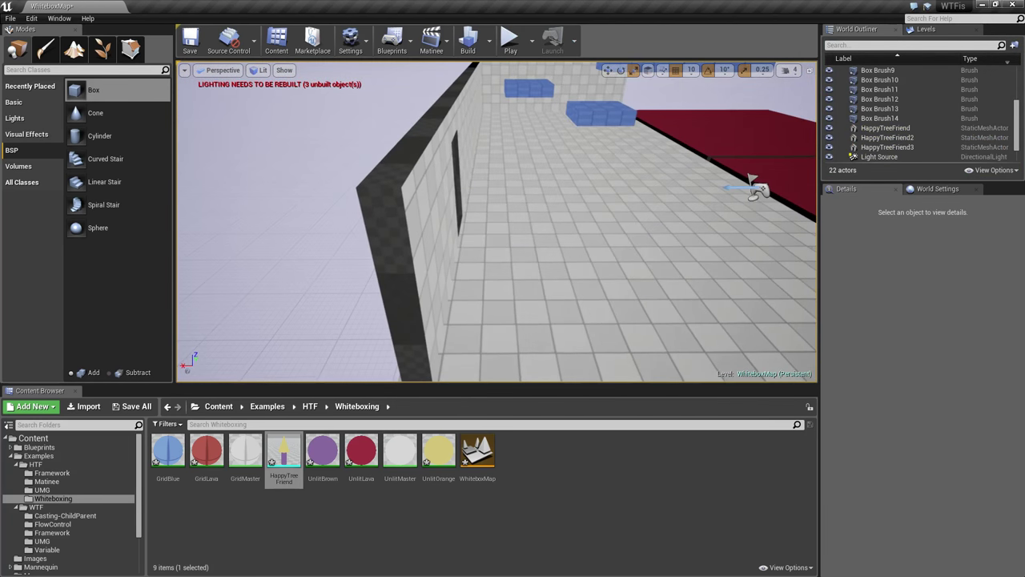
{"action": "right_click_drag", "start_coordinate": [751, 178], "coordinate": [788, 227]}
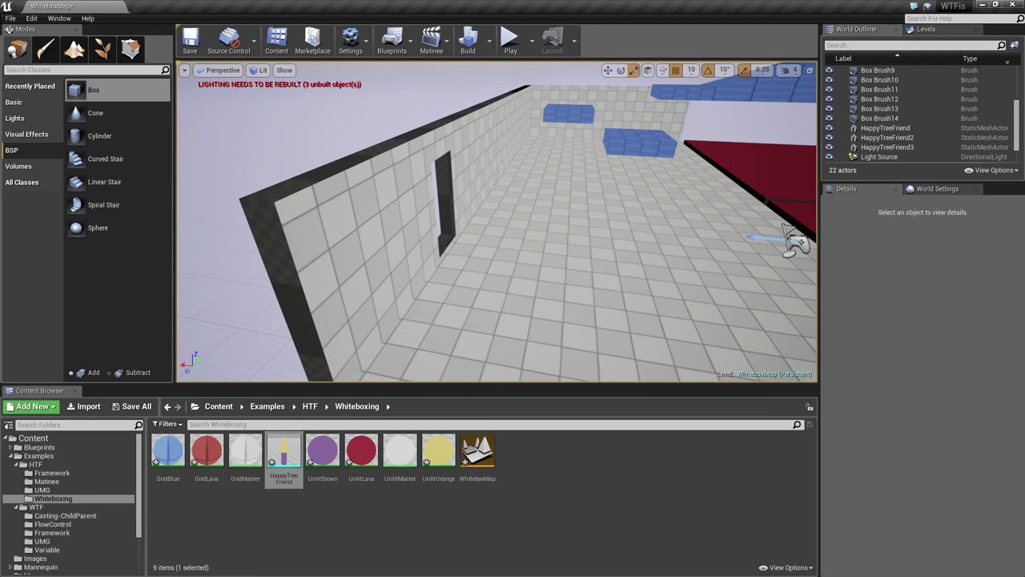
{"action": "key", "text": "a"}
{"action": "mouse_move", "coordinate": [494, 272]}
{"action": "right_mouse_down"}
{"action": "mouse_move", "coordinate": [481, 272]}
{"action": "mouse_move", "coordinate": [521, 272]}
{"action": "mouse_move", "coordinate": [473, 280]}
{"action": "mouse_move", "coordinate": [550, 285]}
{"action": "right_mouse_up"}
{"action": "left_click", "coordinate": [494, 272]}
{"action": "key", "text": "d"}
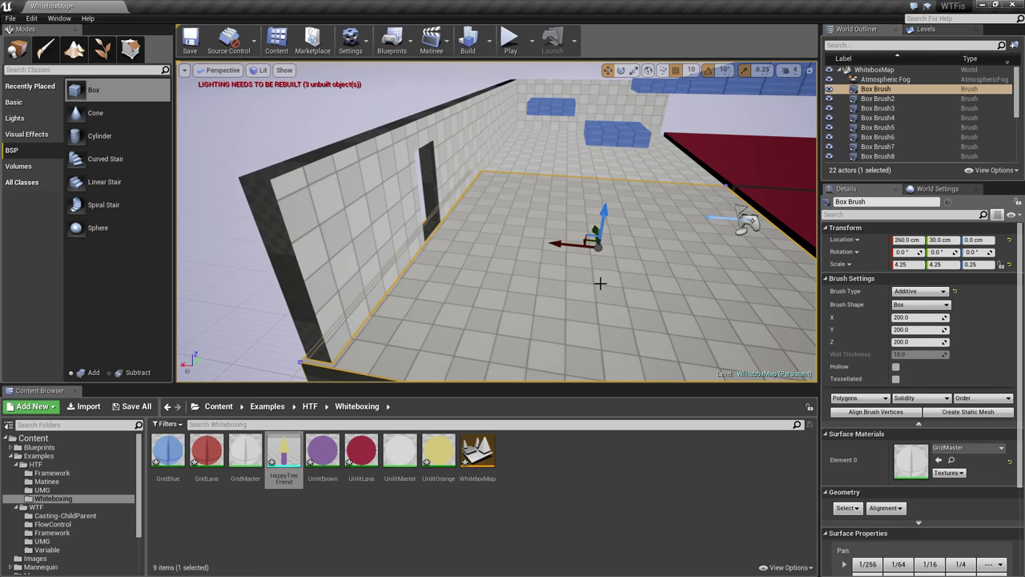
{"action": "key", "text": "Escape"}
- Add a box brush outside the doorway wall, at about X 970, Y 10, Z 30 cm
{"action": "mouse_move", "coordinate": [576, 286]}
{"action": "right_mouse_down"}
{"action": "mouse_move", "coordinate": [577, 240]}
{"action": "mouse_move", "coordinate": [565, 241]}
{"action": "mouse_move", "coordinate": [586, 261]}
{"action": "right_mouse_up"}
{"action": "key", "text": "w"}
{"action": "key", "text": "a"}
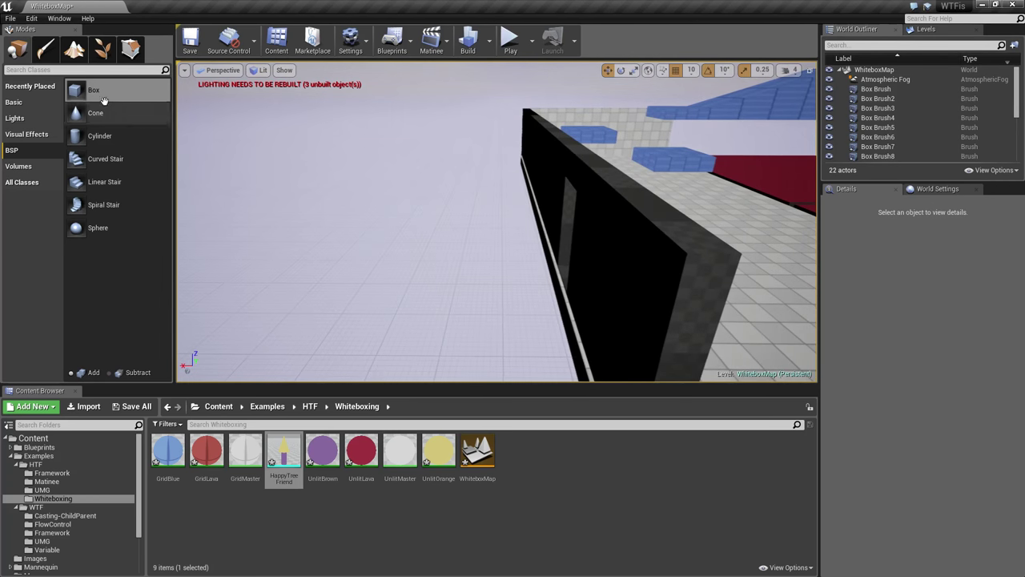
{"action": "left_click_drag", "start_coordinate": [78, 89], "coordinate": [427, 307]}
{"action": "key", "text": "a"}
{"action": "mouse_move", "coordinate": [427, 307]}
{"action": "right_mouse_down"}
{"action": "mouse_move", "coordinate": [488, 298]}
{"action": "mouse_move", "coordinate": [512, 306]}
{"action": "right_mouse_up"}
- Scale the new box brush uniformly to 3.25 and raise it to Z 240 cm
{"action": "key", "text": "e"}
{"action": "key", "text": "r"}
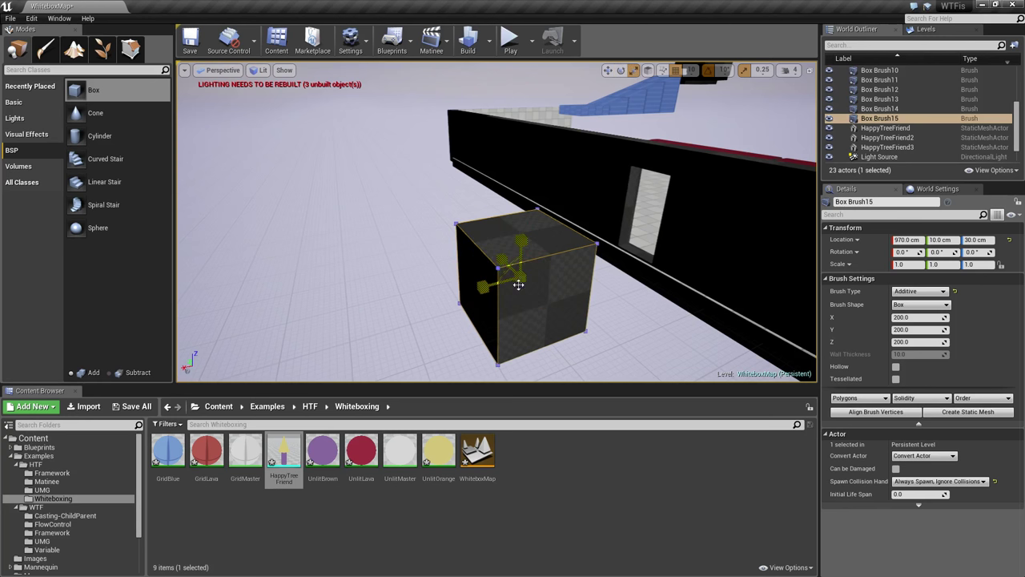
{"action": "left_click_drag", "start_coordinate": [520, 277], "coordinate": [635, 319]}
{"action": "key", "text": "d"}
{"action": "right_click_drag", "start_coordinate": [635, 320], "coordinate": [561, 320]}
{"action": "key", "text": "s"}
{"action": "key", "text": "w"}
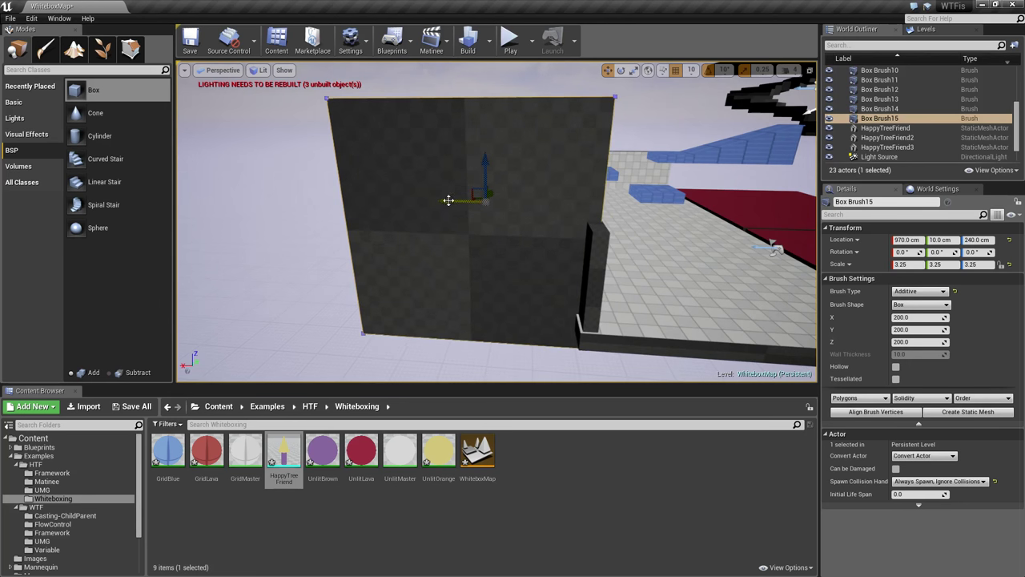
- Shift the enlarged box slightly farther out from the doorway wall, to X 990 cm
{"action": "key", "text": "d"}
{"action": "mouse_move", "coordinate": [703, 281]}
{"action": "right_mouse_down"}
{"action": "mouse_move", "coordinate": [641, 282]}
{"action": "mouse_move", "coordinate": [576, 313]}
{"action": "mouse_move", "coordinate": [528, 313]}
{"action": "mouse_move", "coordinate": [528, 292]}
{"action": "mouse_move", "coordinate": [593, 313]}
{"action": "mouse_move", "coordinate": [657, 296]}
{"action": "mouse_move", "coordinate": [545, 288]}
{"action": "mouse_move", "coordinate": [561, 345]}
{"action": "mouse_move", "coordinate": [521, 296]}
{"action": "right_mouse_up"}
{"action": "key", "text": "w"}
{"action": "key", "text": "s"}
{"action": "key", "text": "a"}
{"action": "key", "text": "a"}
{"action": "key", "text": "d"}
{"action": "right_click_drag", "start_coordinate": [480, 255], "coordinate": [476, 256]}
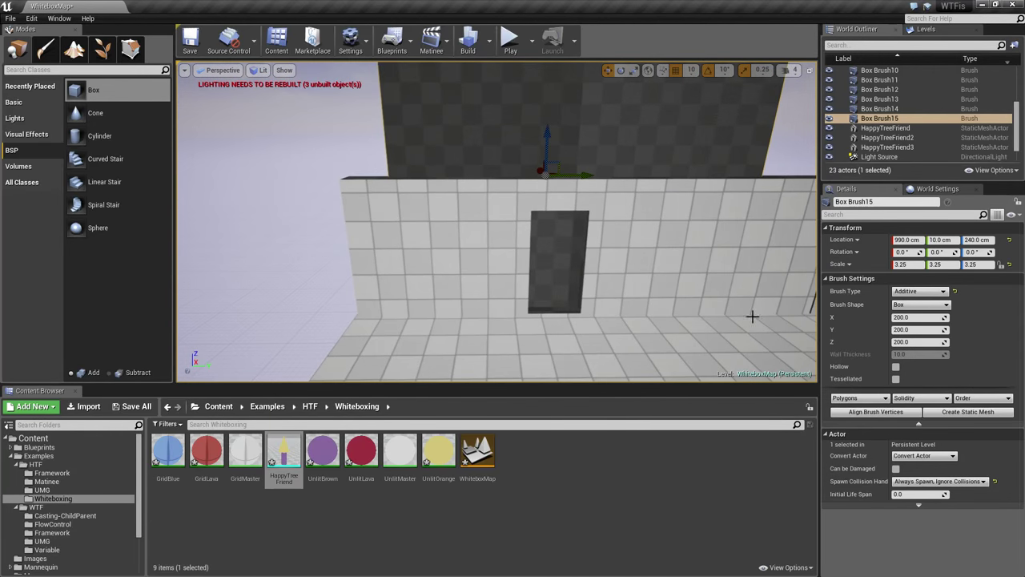
- Select the subtractive doorway brush and try sliding it along X toward the large box, to about 700 cm
{"action": "key", "text": "w"}
{"action": "mouse_move", "coordinate": [570, 305]}
{"action": "right_mouse_down"}
{"action": "mouse_move", "coordinate": [569, 336]}
{"action": "mouse_move", "coordinate": [566, 302]}
{"action": "mouse_move", "coordinate": [641, 302]}
{"action": "mouse_move", "coordinate": [512, 332]}
{"action": "right_mouse_up"}
{"action": "left_click", "coordinate": [539, 305]}
{"action": "left_click", "coordinate": [558, 300]}
{"action": "key", "text": "a"}
{"action": "key", "text": "e"}
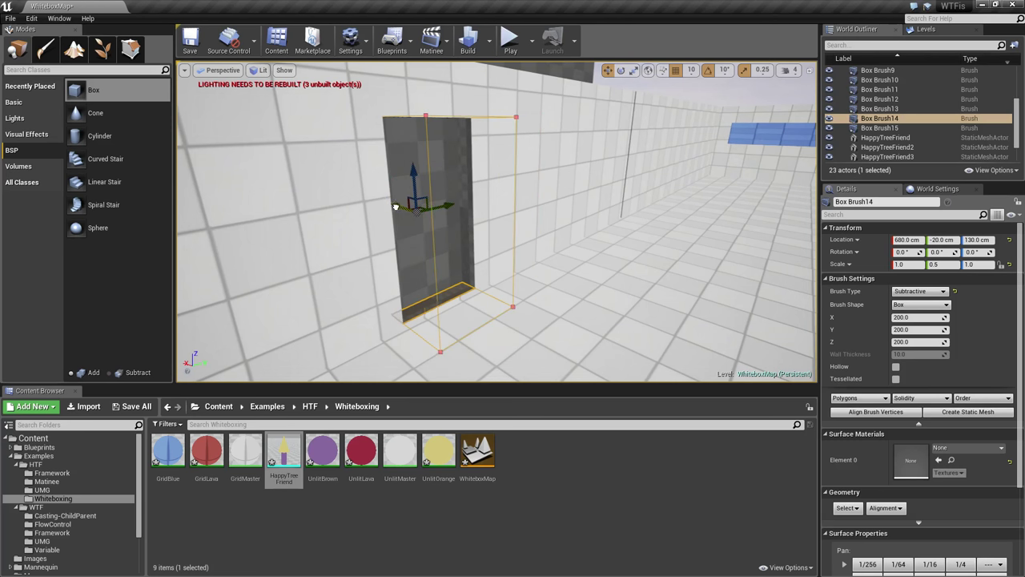
{"action": "left_click_drag", "start_coordinate": [396, 206], "coordinate": [397, 208]}
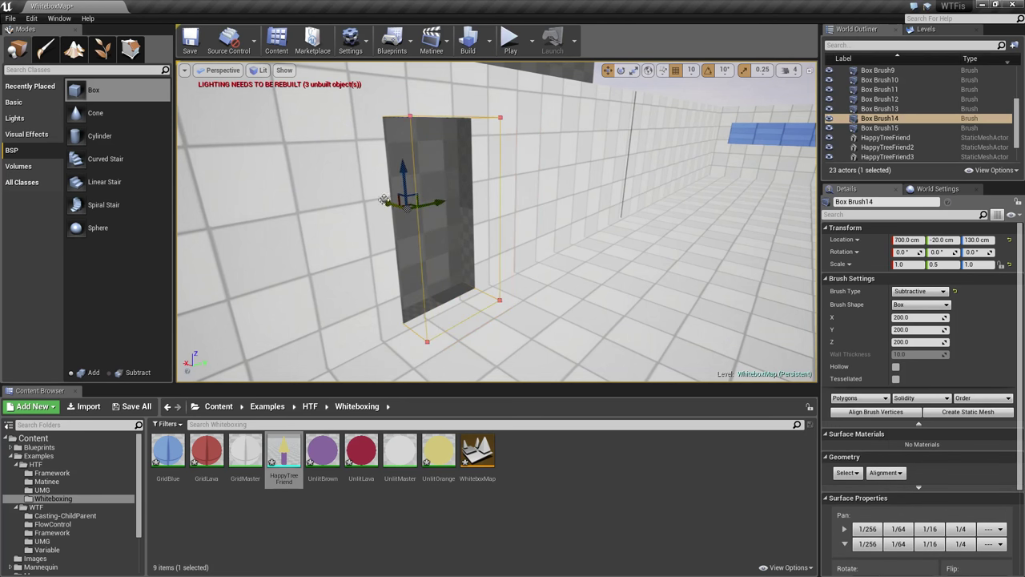
- Select the large box beyond the doorway and make its brush hollow
{"action": "right_click_drag", "start_coordinate": [639, 206], "coordinate": [560, 176]}
{"action": "key", "text": "s"}
{"action": "left_click", "coordinate": [610, 150]}
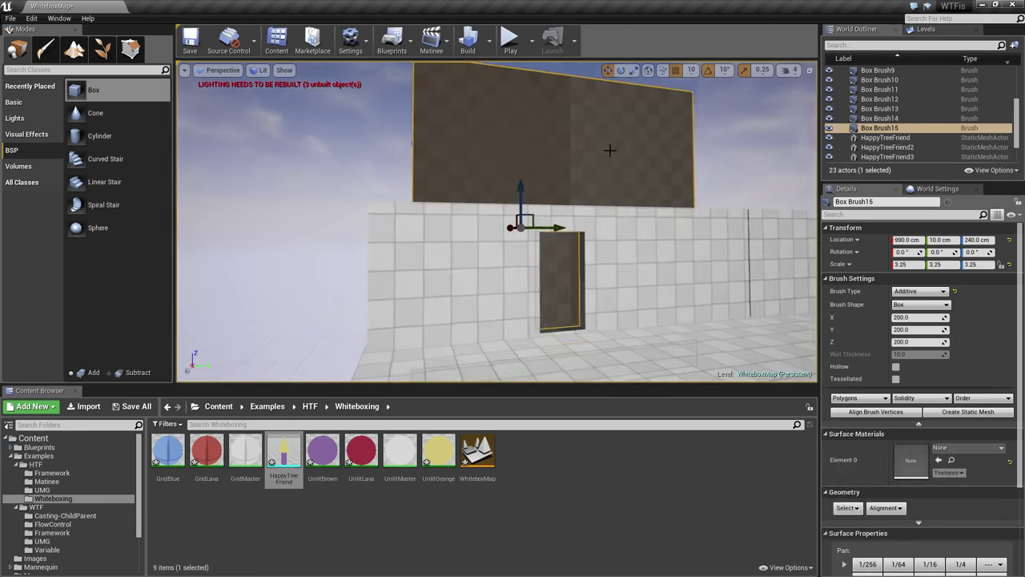
{"action": "mouse_move", "coordinate": [606, 201]}
{"action": "right_mouse_down"}
{"action": "mouse_move", "coordinate": [589, 240]}
{"action": "mouse_move", "coordinate": [593, 225]}
{"action": "mouse_move", "coordinate": [612, 239]}
{"action": "right_mouse_up"}
{"action": "key", "text": "a"}
{"action": "key", "text": "Escape"}
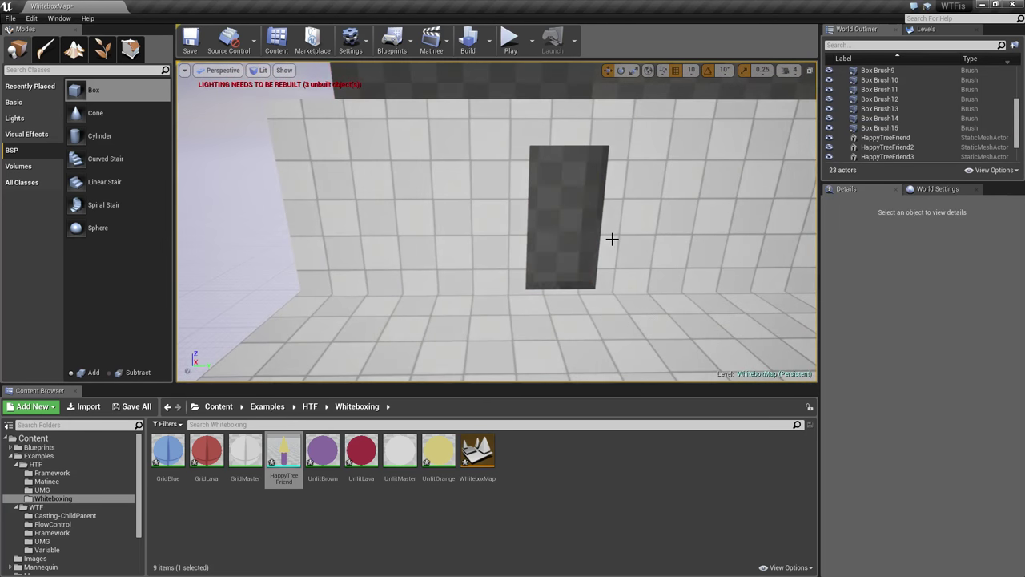
{"action": "left_click", "coordinate": [559, 217]}
{"action": "mouse_move", "coordinate": [703, 284]}
{"action": "right_mouse_down"}
{"action": "mouse_move", "coordinate": [702, 260]}
{"action": "mouse_move", "coordinate": [673, 243]}
{"action": "mouse_move", "coordinate": [643, 243]}
{"action": "right_mouse_up"}
{"action": "key", "text": "d"}
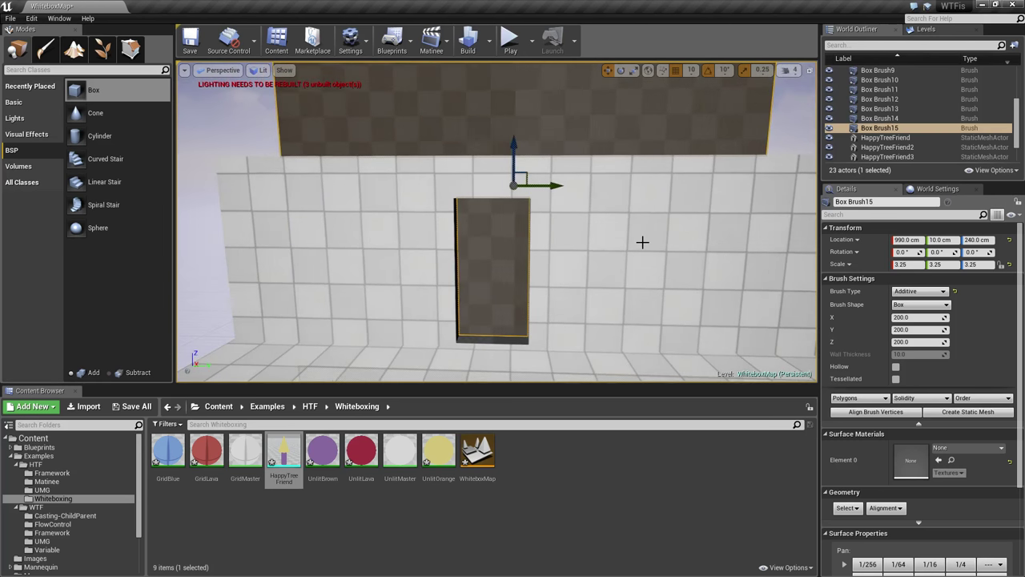
{"action": "left_click", "coordinate": [895, 367]}
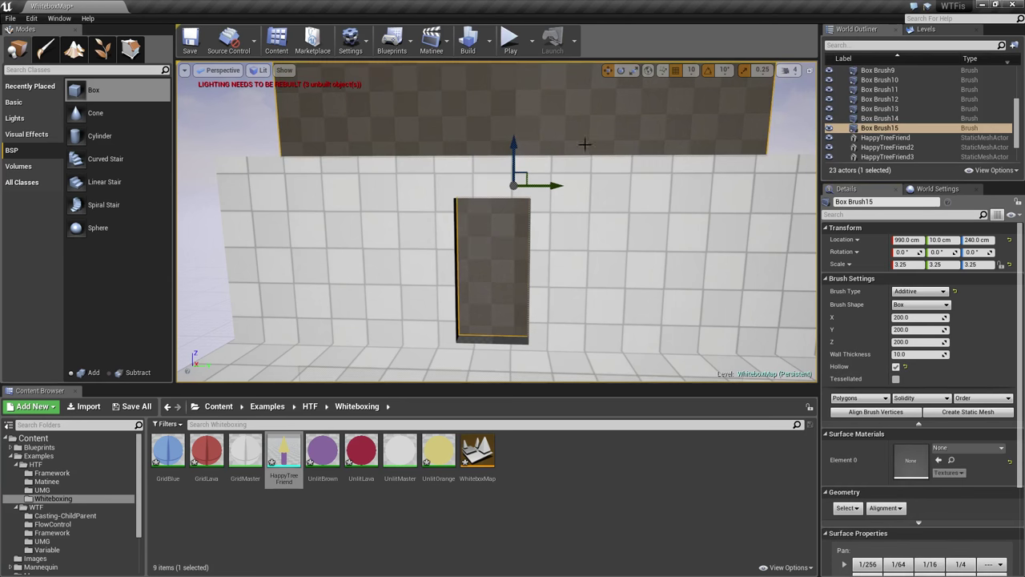
{"action": "right_click_drag", "start_coordinate": [585, 144], "coordinate": [617, 153]}
- Try a different wall thickness on the hollow box and set it back to 10
{"action": "left_click_drag", "start_coordinate": [914, 354], "coordinate": [924, 354]}
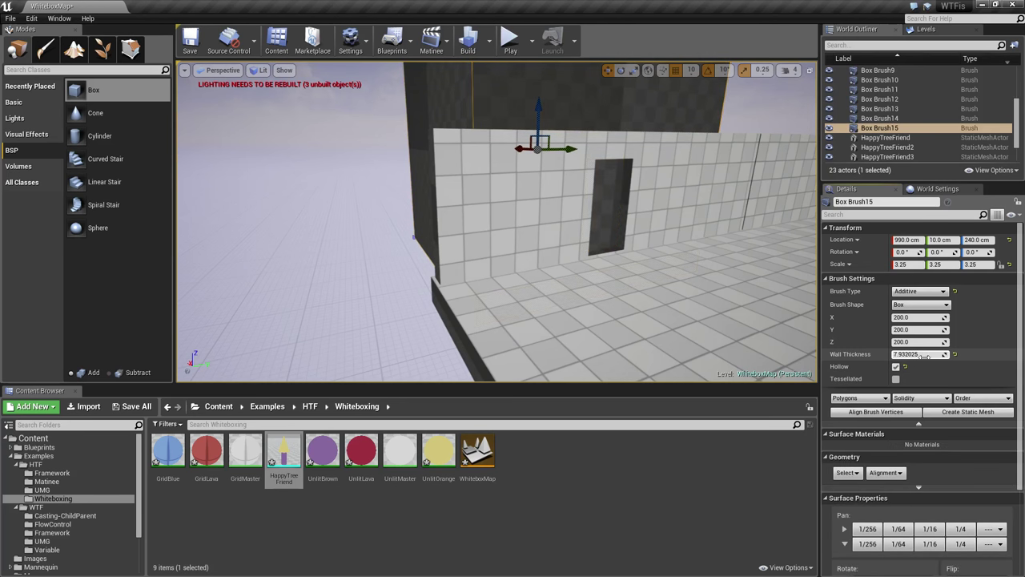
{"action": "left_click", "coordinate": [924, 354]}
{"action": "type", "text": "10"}
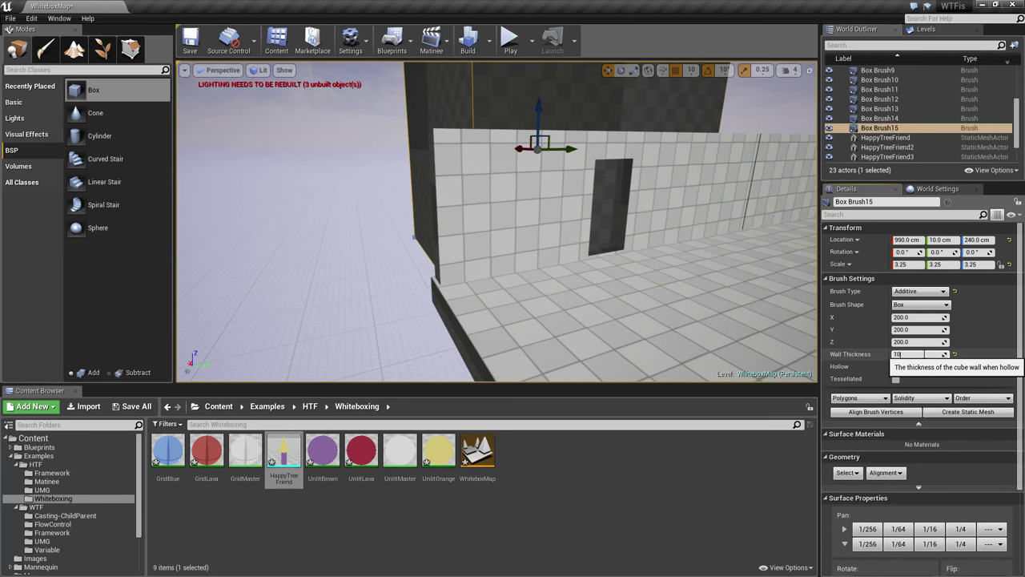
{"action": "key", "text": "Return"}
- Delete the wall brush containing the doorway and select the exposed face of the hollow box
{"action": "left_click", "coordinate": [542, 220]}
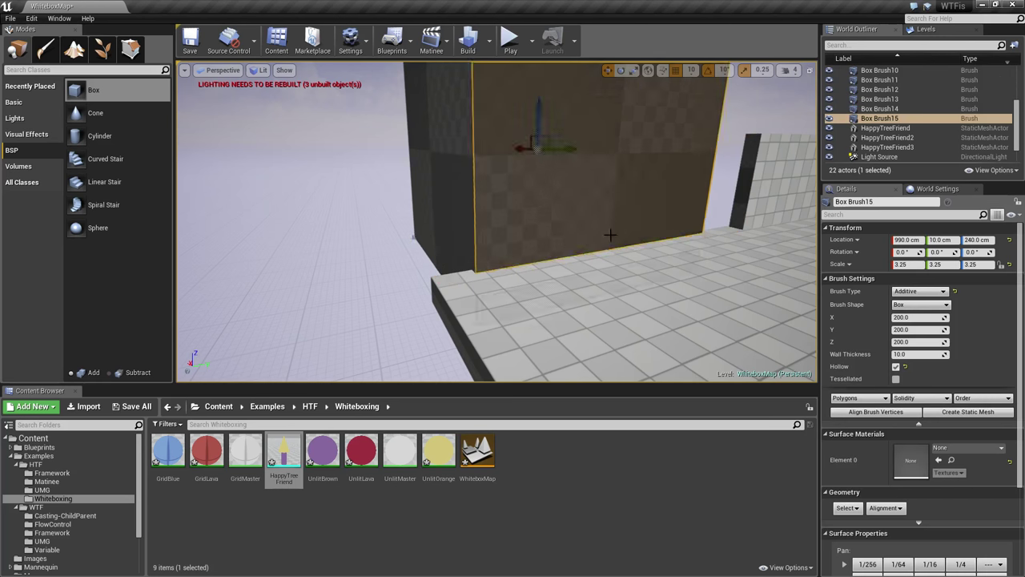
{"action": "key", "text": "f"}
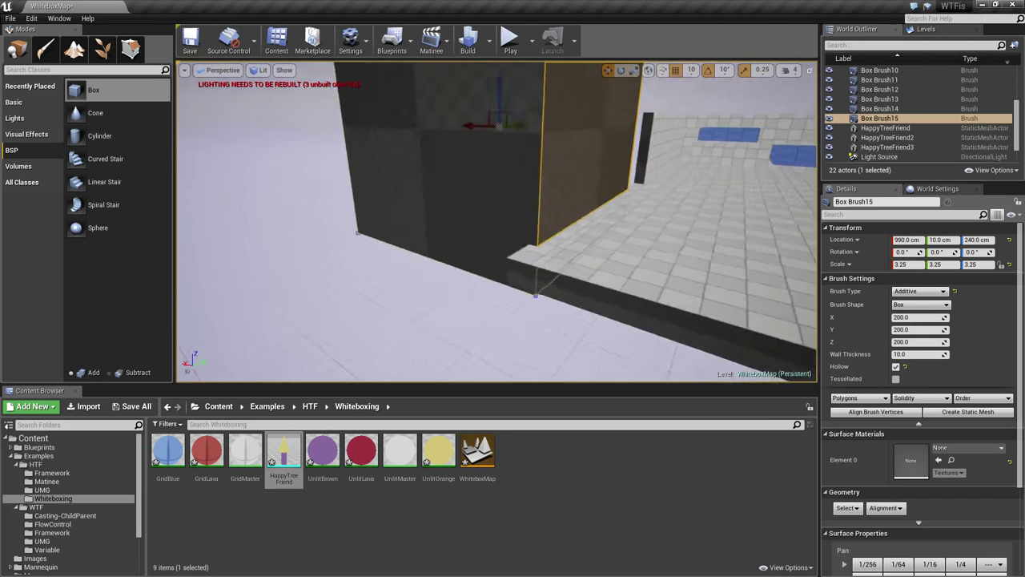
{"action": "right_click_drag", "start_coordinate": [652, 270], "coordinate": [561, 321]}
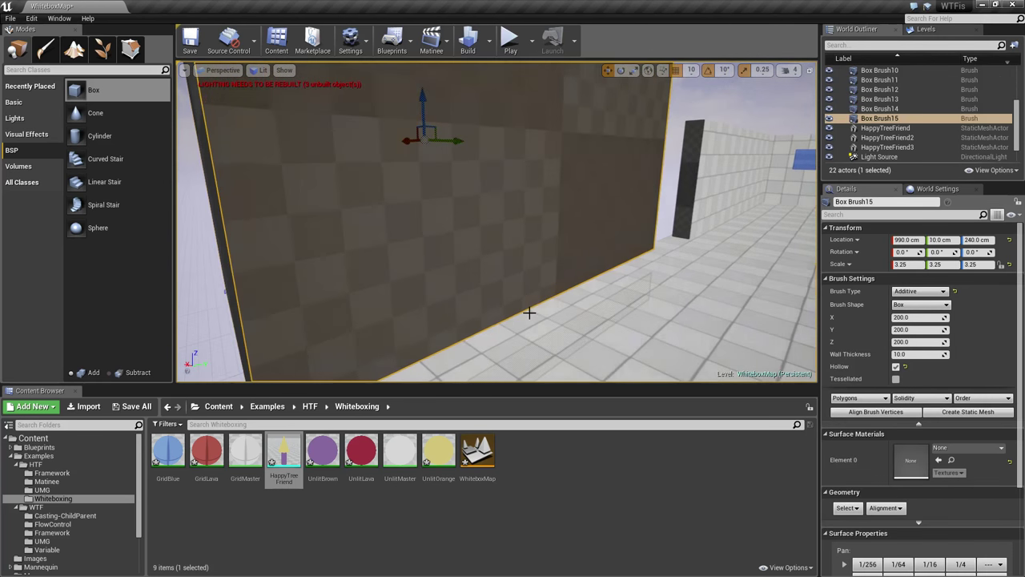
- Examine the hollow box's exposed side and where it meets the ground floor brush
{"action": "left_click", "coordinate": [619, 328]}
{"action": "left_click", "coordinate": [554, 279]}
{"action": "key", "text": "f"}
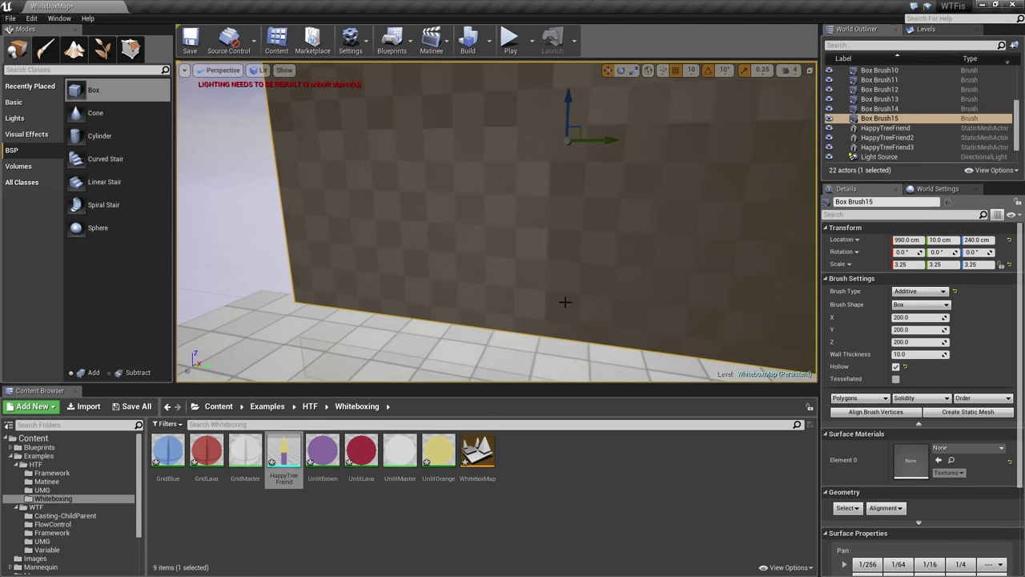
{"action": "left_click", "coordinate": [588, 355]}
{"action": "right_click_drag", "start_coordinate": [588, 354], "coordinate": [593, 311]}
{"action": "left_click", "coordinate": [606, 224]}
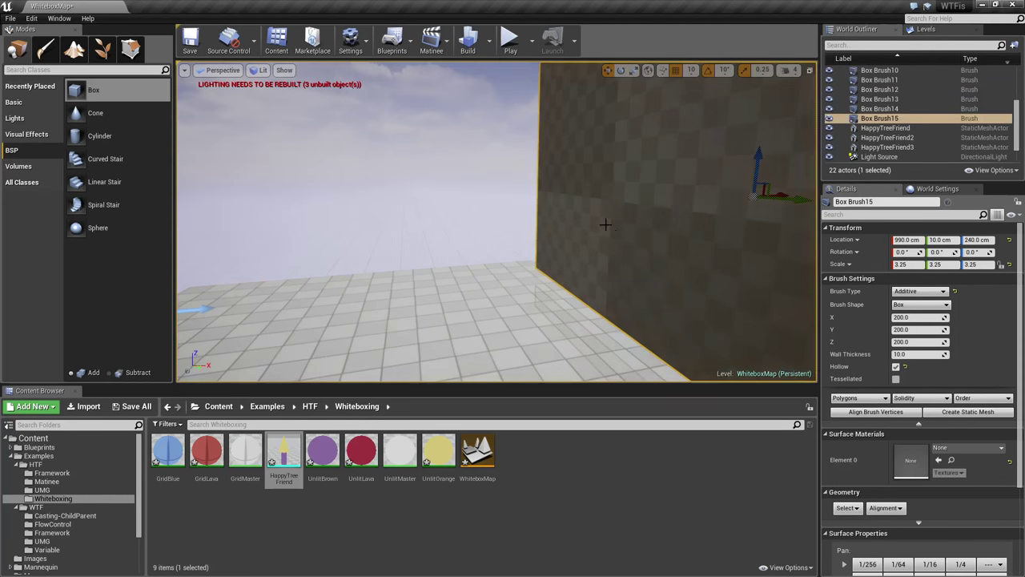
{"action": "mouse_move", "coordinate": [572, 215]}
{"action": "right_mouse_down"}
{"action": "mouse_move", "coordinate": [673, 216]}
{"action": "mouse_move", "coordinate": [625, 220]}
{"action": "right_mouse_up"}
{"action": "left_click", "coordinate": [609, 336]}
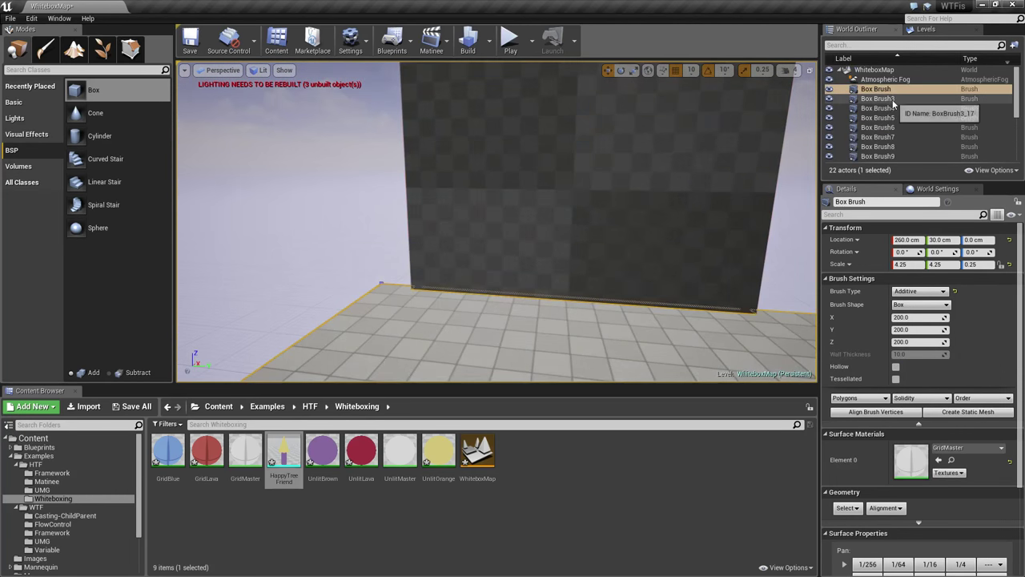
- Select the subtractive doorway brush in the actor list and raise it to Z 180 cm against the hollow box
{"action": "scroll", "coordinate": [893, 152], "scroll_direction": "down", "scroll_amount": 3}
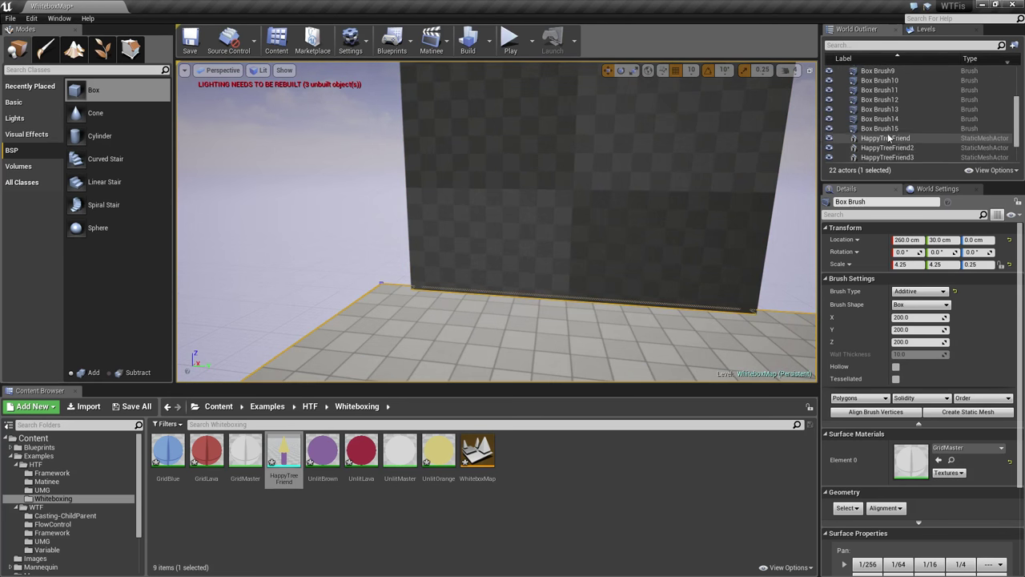
{"action": "left_click", "coordinate": [886, 127]}
{"action": "double_click", "coordinate": [880, 118]}
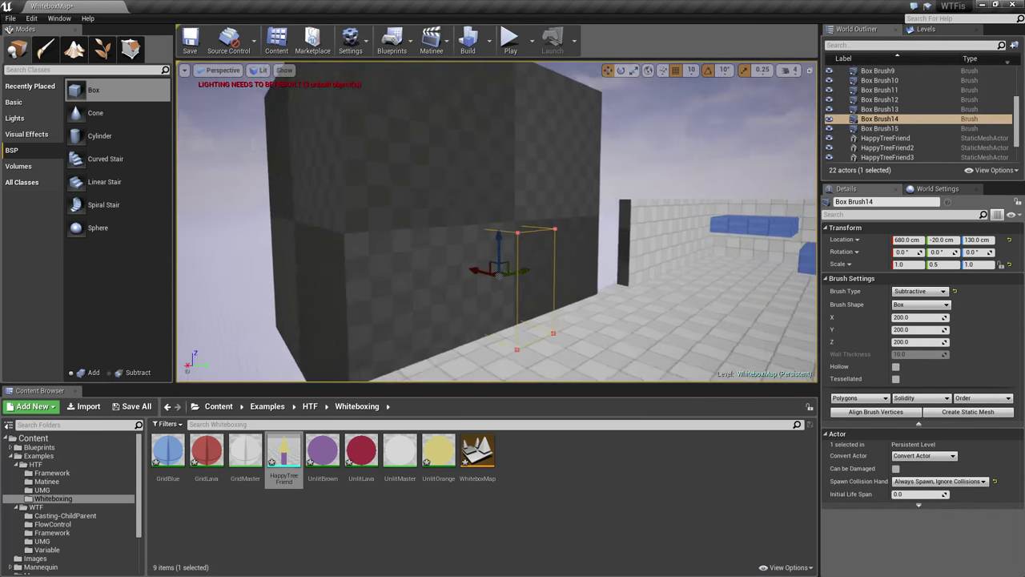
{"action": "mouse_move", "coordinate": [408, 244]}
{"action": "left_mouse_down"}
{"action": "mouse_move", "coordinate": [375, 234]}
{"action": "mouse_move", "coordinate": [415, 246]}
{"action": "mouse_move", "coordinate": [436, 171]}
{"action": "left_mouse_up"}
{"action": "mouse_move", "coordinate": [531, 216]}
{"action": "right_mouse_down"}
{"action": "mouse_move", "coordinate": [485, 256]}
{"action": "mouse_move", "coordinate": [488, 209]}
{"action": "mouse_move", "coordinate": [424, 201]}
{"action": "right_mouse_up"}
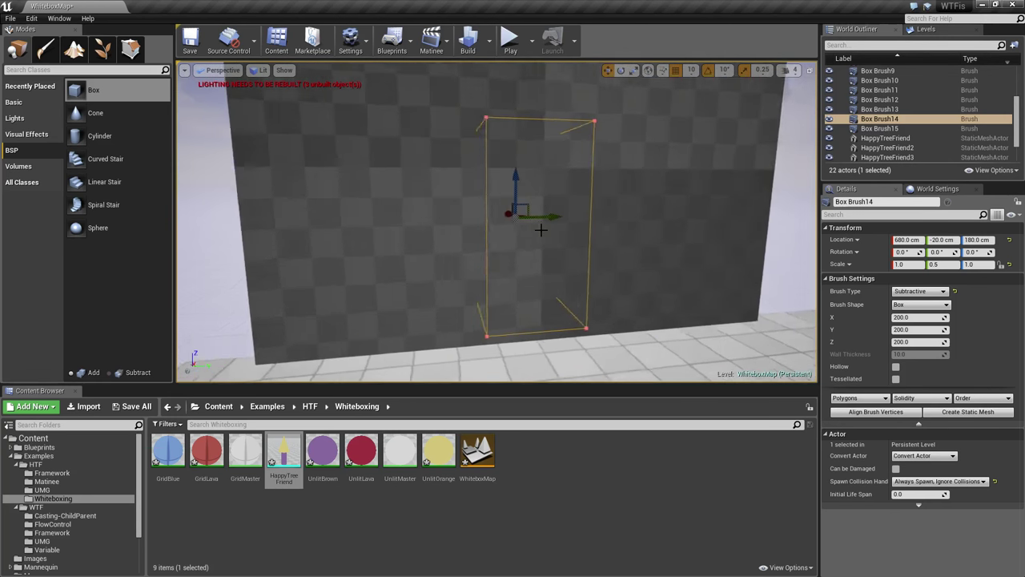
- Delete the old subtractive doorway brush and select the hollow box's front face
{"action": "key", "text": "Delete"}
{"action": "left_click", "coordinate": [495, 197]}
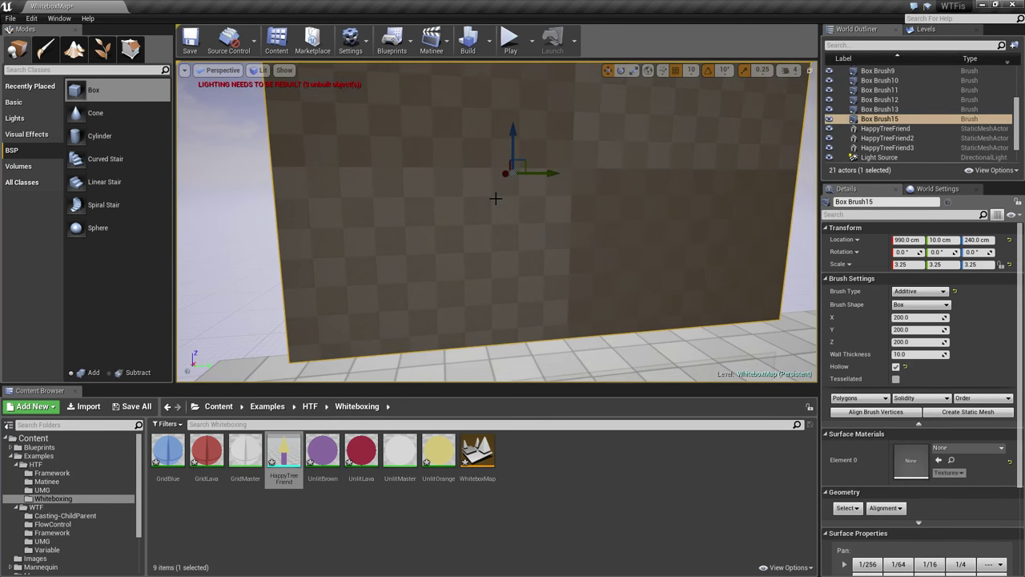
{"action": "mouse_move", "coordinate": [495, 198]}
{"action": "right_mouse_down"}
{"action": "mouse_move", "coordinate": [721, 192]}
{"action": "mouse_move", "coordinate": [264, 194]}
{"action": "right_mouse_up"}
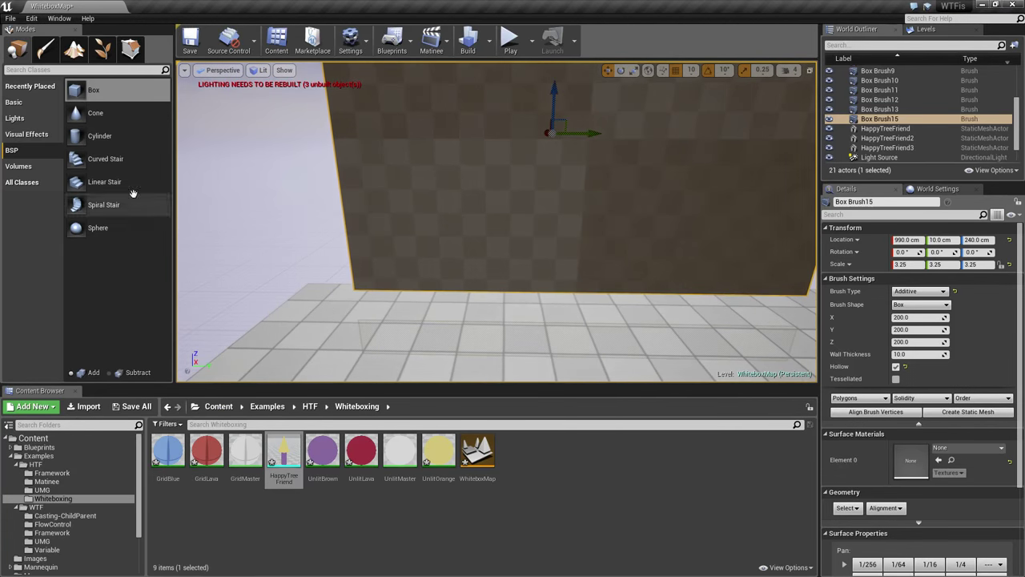
- Add a new box brush at the hollow box's front side, shift it to X 650 cm and make it Subtractive
{"action": "mouse_move", "coordinate": [83, 97]}
{"action": "left_mouse_down"}
{"action": "mouse_move", "coordinate": [593, 199]}
{"action": "mouse_move", "coordinate": [587, 190]}
{"action": "mouse_move", "coordinate": [605, 216]}
{"action": "mouse_move", "coordinate": [598, 185]}
{"action": "left_mouse_up"}
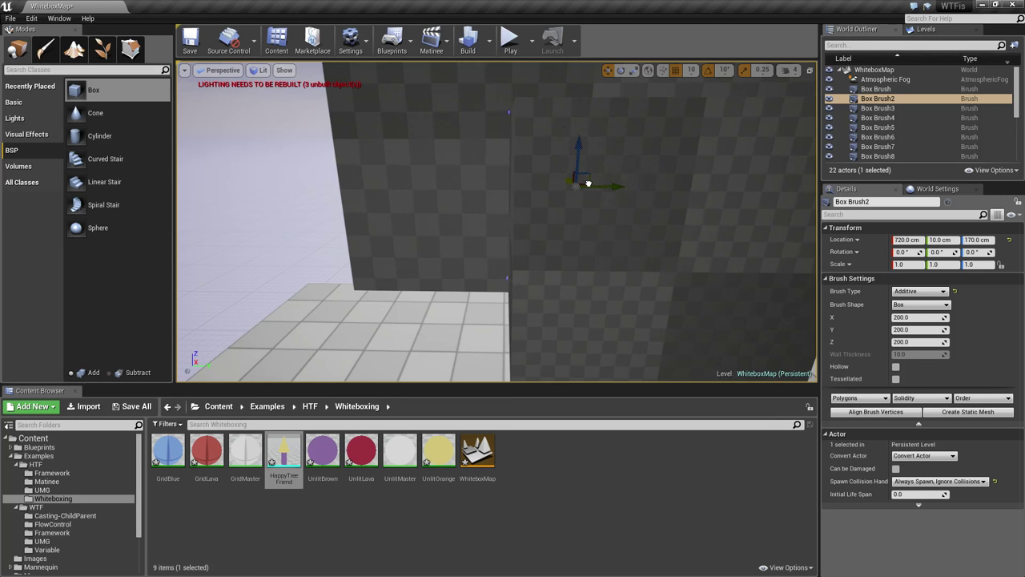
{"action": "mouse_move", "coordinate": [584, 196]}
{"action": "right_mouse_down"}
{"action": "mouse_move", "coordinate": [570, 216]}
{"action": "mouse_move", "coordinate": [584, 196]}
{"action": "right_mouse_up"}
{"action": "left_click_drag", "start_coordinate": [502, 188], "coordinate": [532, 192]}
{"action": "left_click", "coordinate": [920, 291]}
{"action": "left_click", "coordinate": [913, 306]}
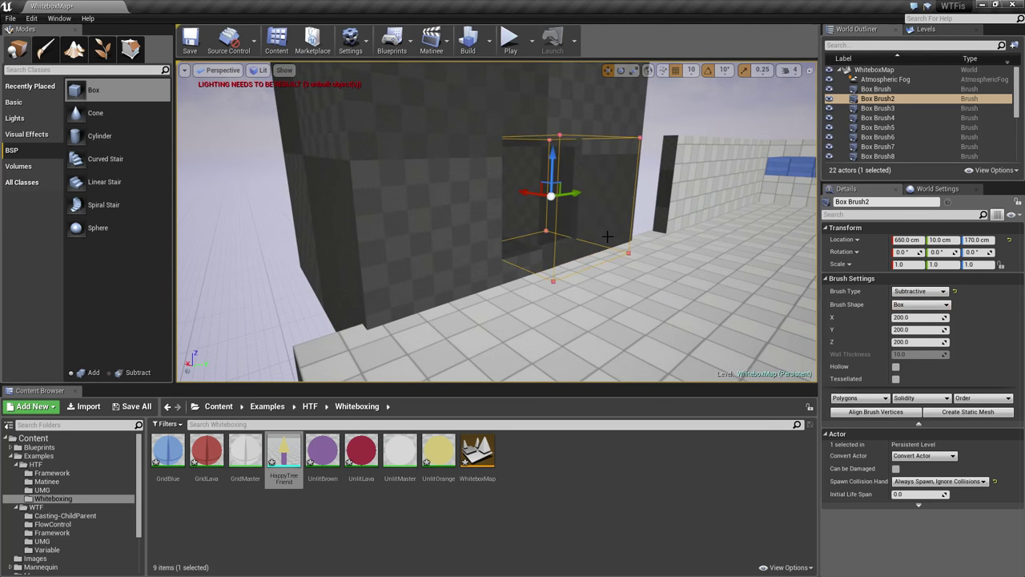
- Inspect the cut opening and look at the brush order options To First and To Last without choosing one
{"action": "mouse_move", "coordinate": [606, 235]}
{"action": "right_mouse_down"}
{"action": "mouse_move", "coordinate": [560, 264]}
{"action": "mouse_move", "coordinate": [560, 217]}
{"action": "mouse_move", "coordinate": [553, 236]}
{"action": "mouse_move", "coordinate": [481, 248]}
{"action": "mouse_move", "coordinate": [619, 248]}
{"action": "right_mouse_up"}
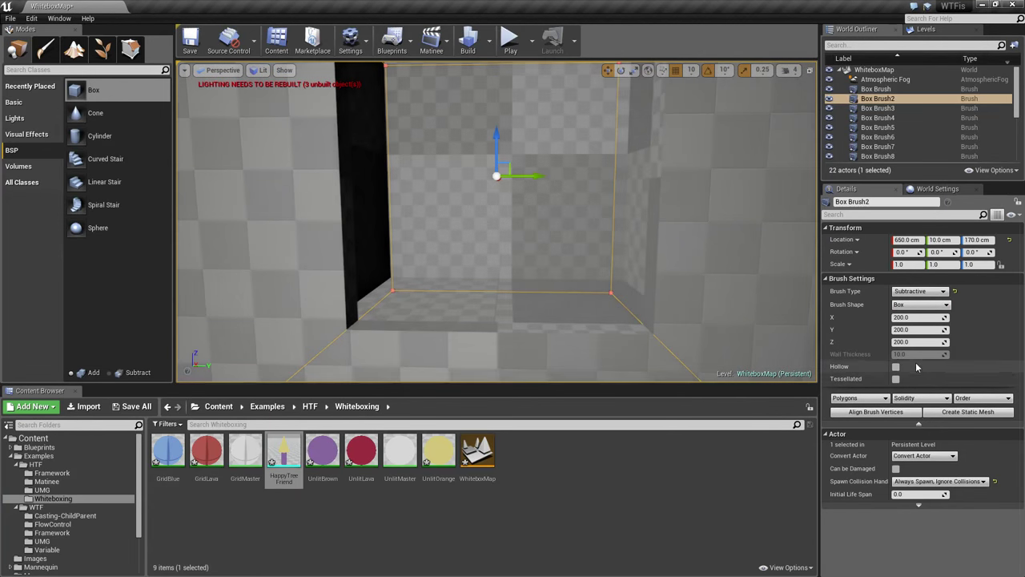
{"action": "left_click", "coordinate": [979, 398]}
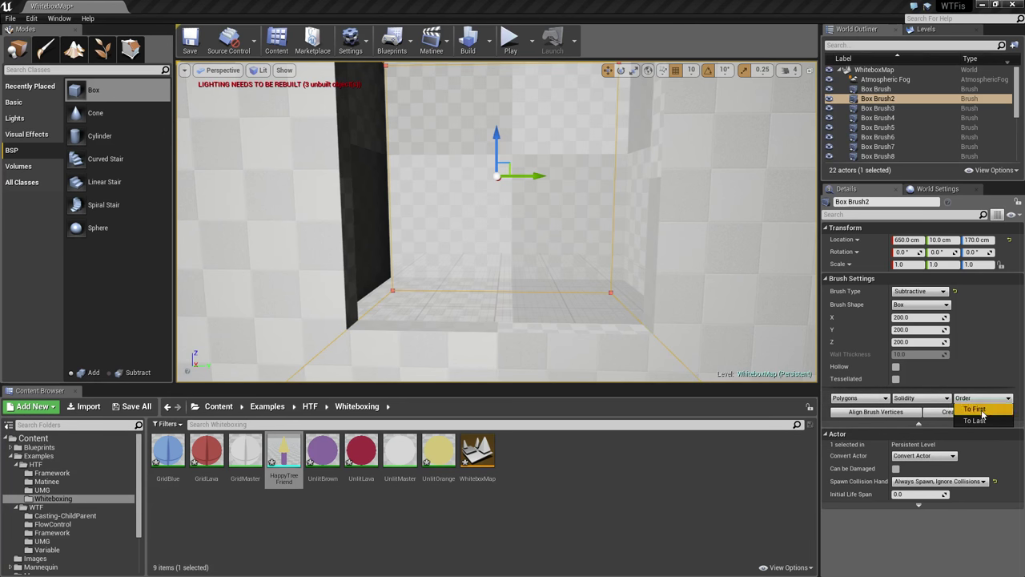
{"action": "left_click", "coordinate": [714, 273]}
{"action": "key", "text": "f"}
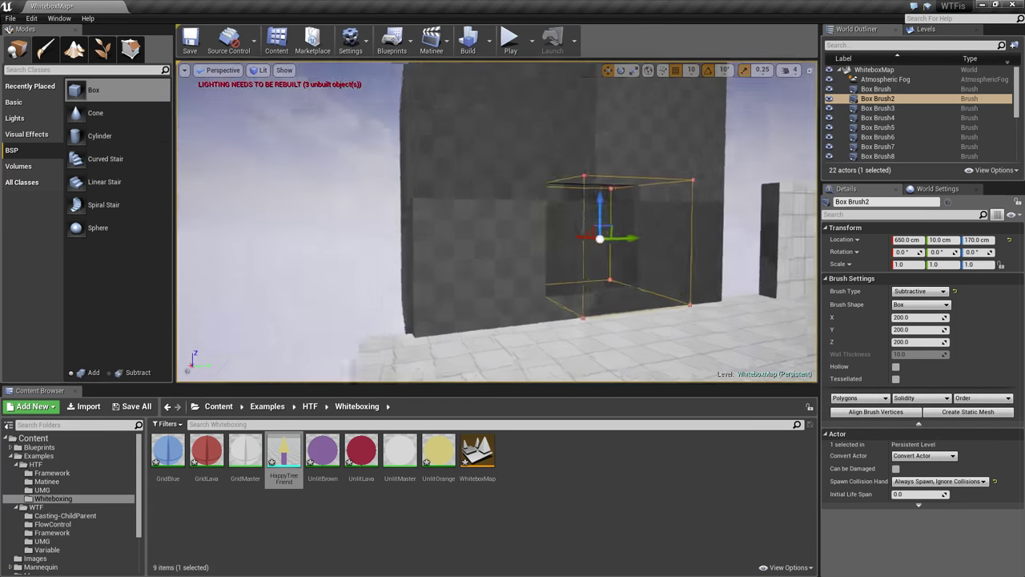
- Undo the new box brush's Subtractive type, its move and its placement
{"action": "key", "text": "ctrl+z"}
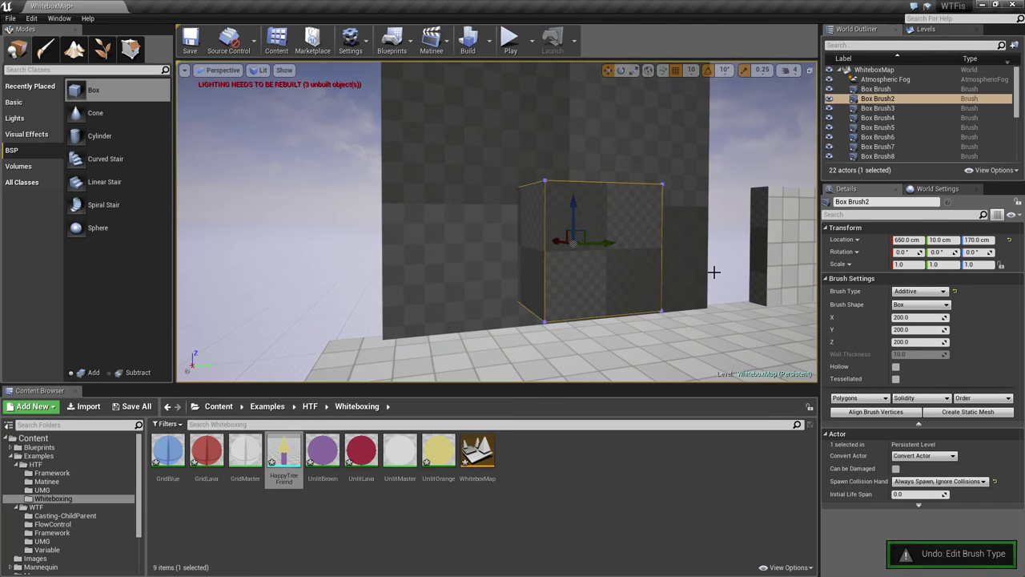
{"action": "key", "text": "ctrl+z"}
{"action": "key", "text": "ctrl+z"}
{"action": "key", "text": "ctrl+z"}
{"action": "key", "text": "ctrl+z"}
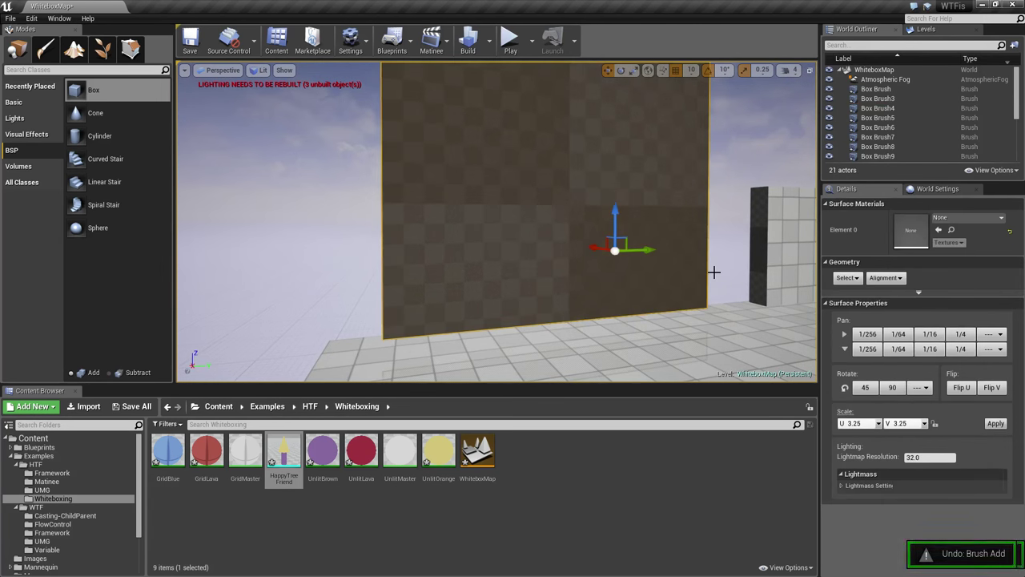
- Keep undoing back to before the doorway brush and its wall brush were deleted
{"action": "key", "text": "ctrl+y"}
{"action": "key", "text": "ctrl+y"}
{"action": "key", "text": "ctrl+y"}
{"action": "key", "text": "ctrl+y"}
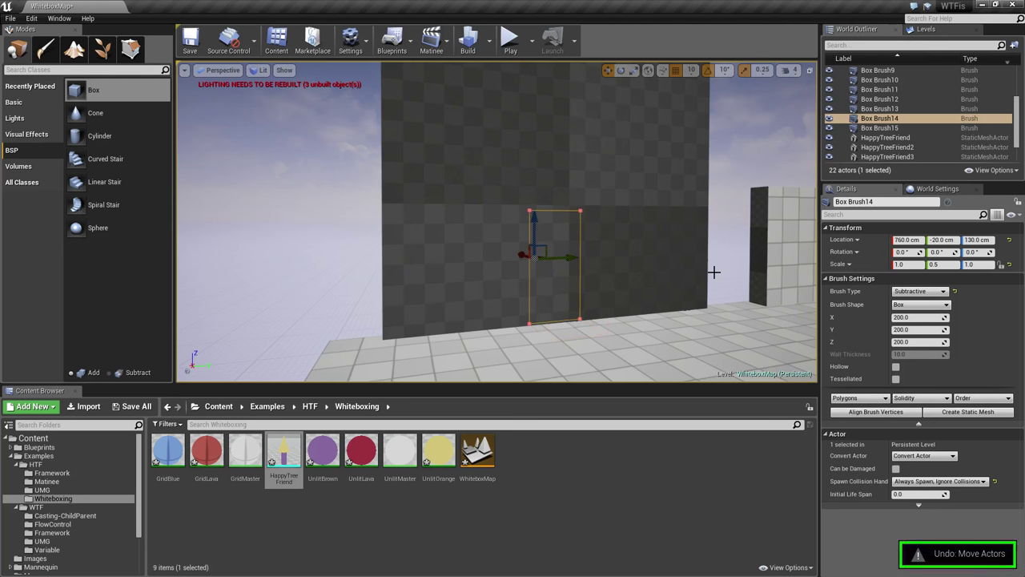
{"action": "key", "text": "ctrl+z"}
{"action": "key", "text": "ctrl+z"}
{"action": "key", "text": "ctrl+z"}
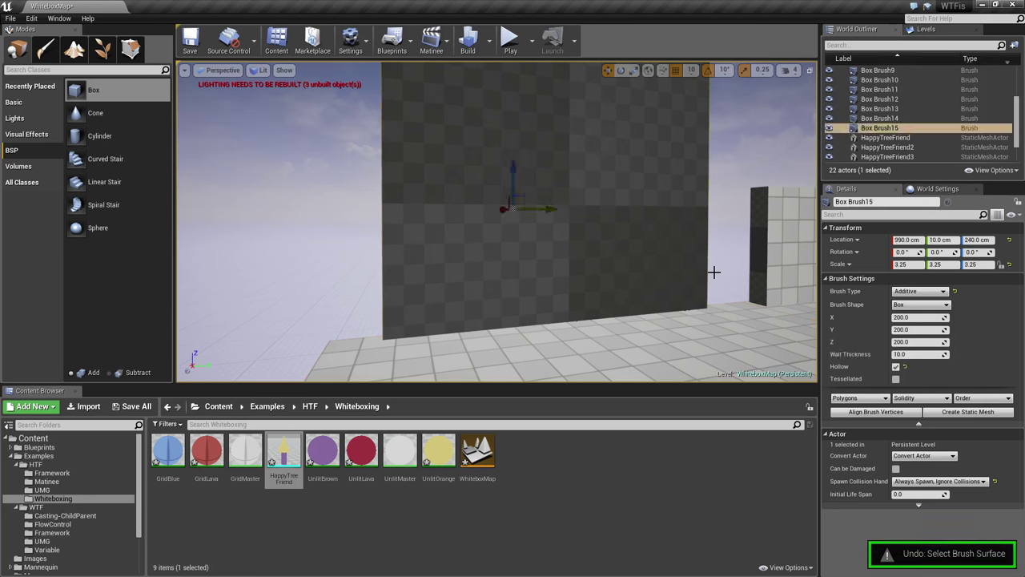
{"action": "key", "text": "ctrl+z"}
{"action": "key", "text": "ctrl+z"}
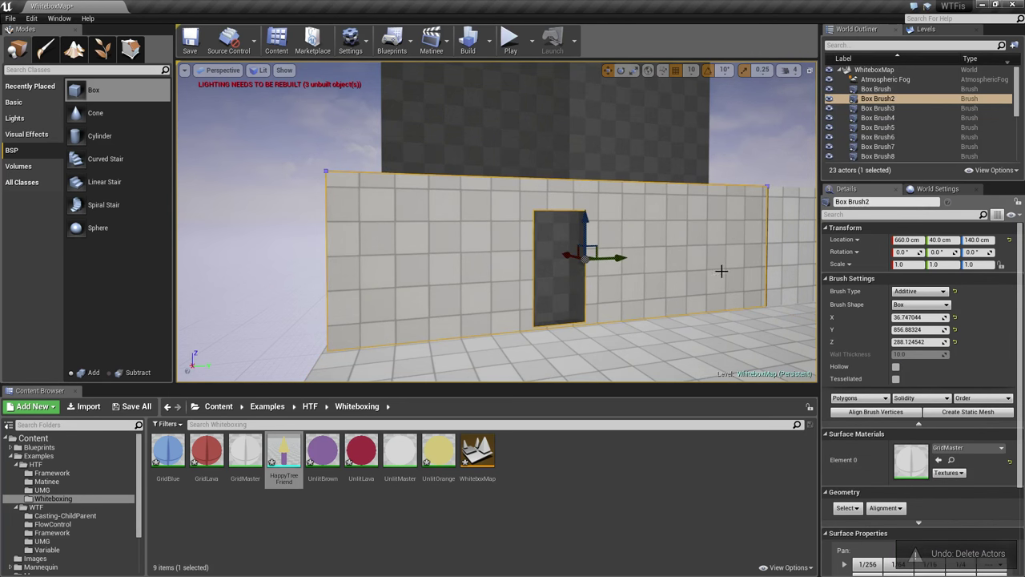
- Try the hollow box brush's order as To Last, and set it to To First so the doorway brush cuts through it
{"action": "left_click", "coordinate": [487, 253]}
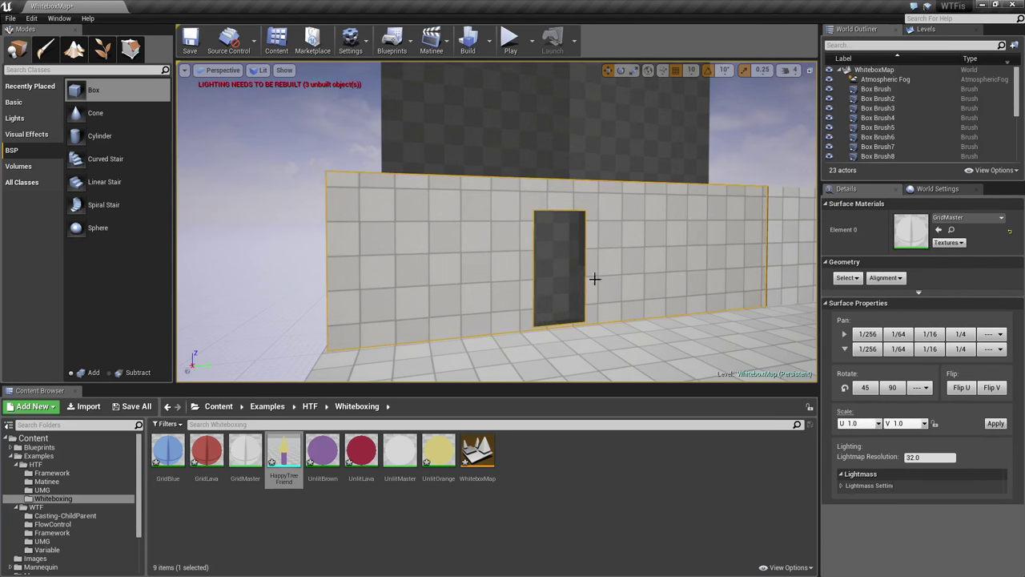
{"action": "left_click", "coordinate": [580, 321]}
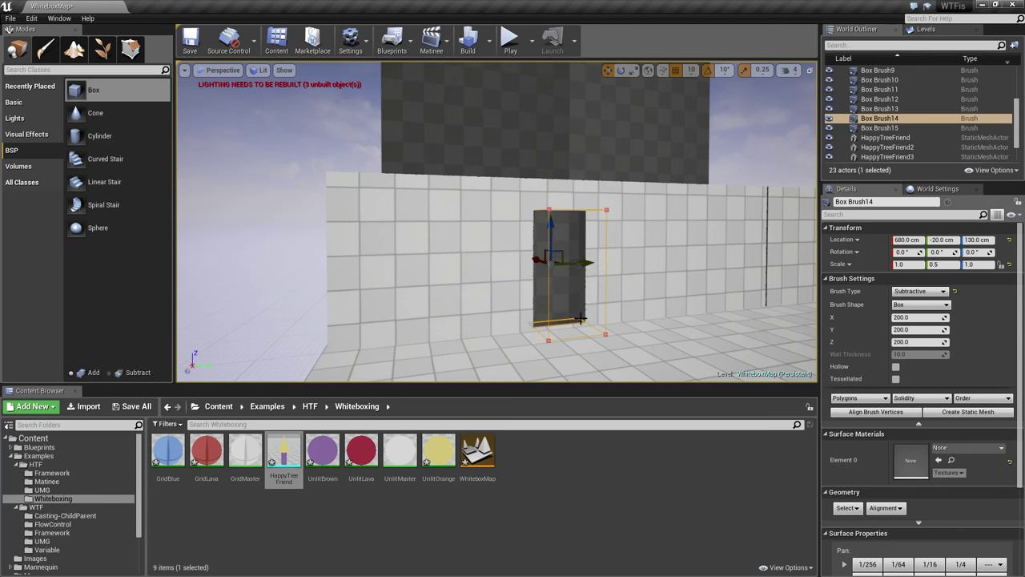
{"action": "left_click", "coordinate": [562, 141]}
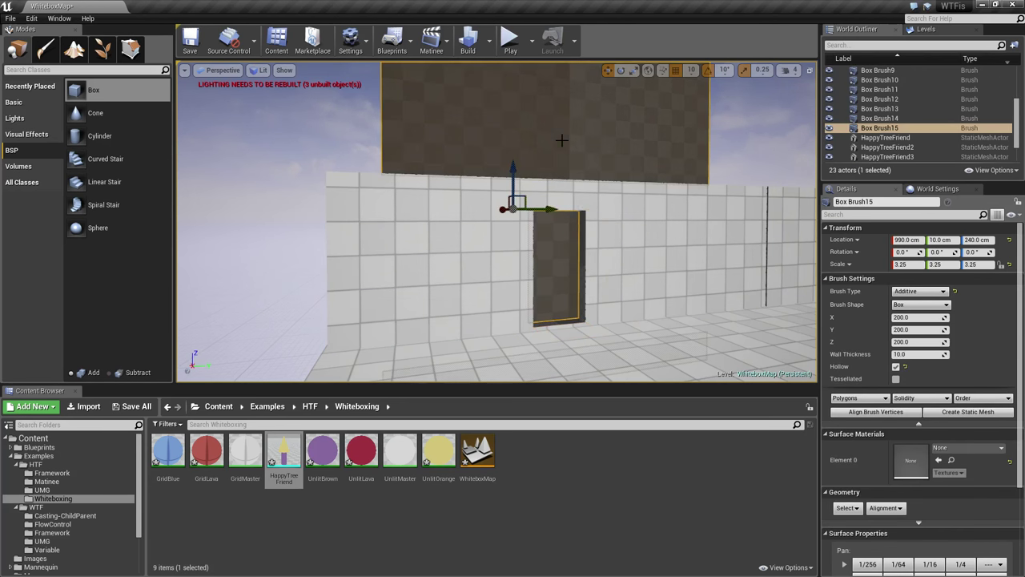
{"action": "left_click", "coordinate": [979, 398]}
{"action": "left_click", "coordinate": [987, 426]}
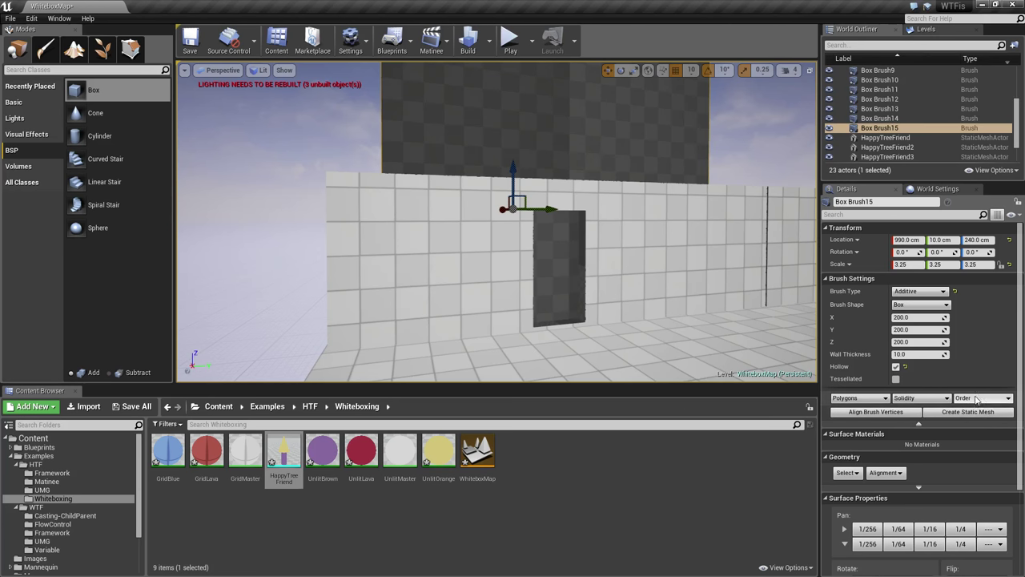
{"action": "left_click", "coordinate": [976, 400]}
{"action": "left_click", "coordinate": [976, 414]}
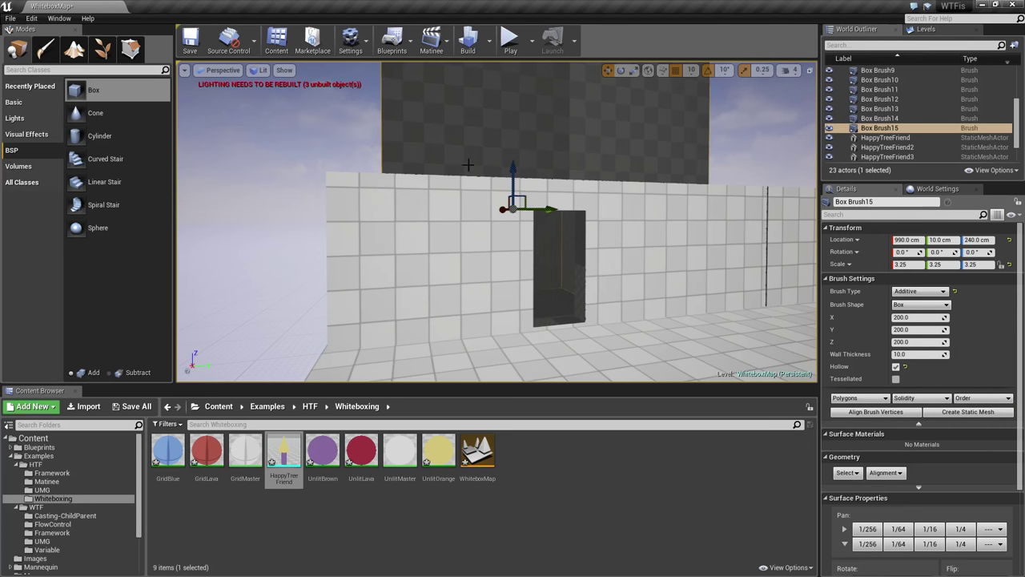
- Inspect the doorway opening up close, checking the hollow box, the subtractive doorway brush and the wall brush in turn
{"action": "key", "text": "Escape"}
{"action": "left_click", "coordinate": [213, 211]}
{"action": "key", "text": "d"}
{"action": "right_click_drag", "start_coordinate": [213, 210], "coordinate": [185, 217]}
{"action": "key", "text": "w"}
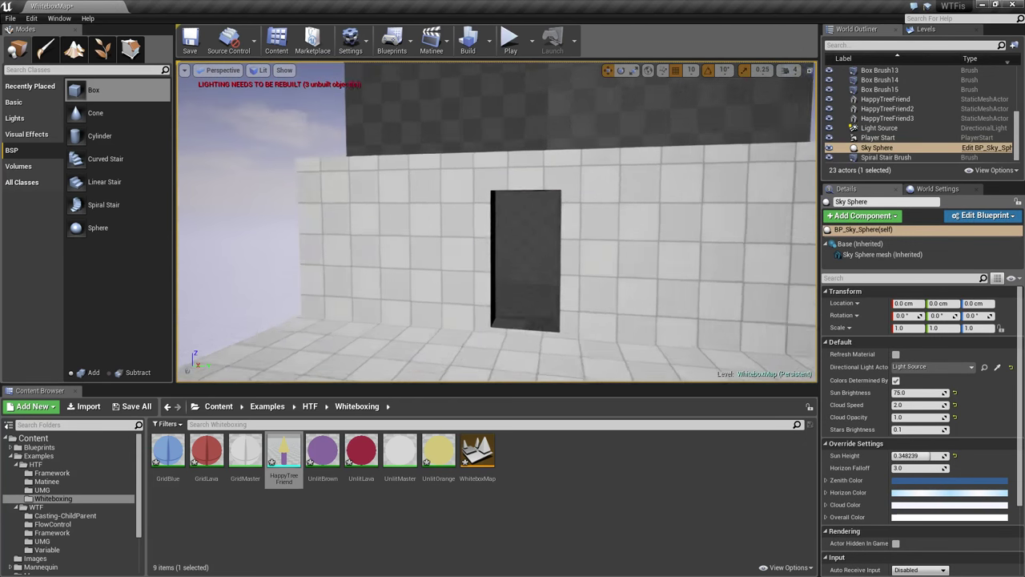
{"action": "mouse_move", "coordinate": [501, 113]}
{"action": "right_mouse_down"}
{"action": "mouse_move", "coordinate": [513, 118]}
{"action": "mouse_move", "coordinate": [502, 113]}
{"action": "right_mouse_up"}
{"action": "key", "text": "s"}
{"action": "left_click", "coordinate": [502, 113]}
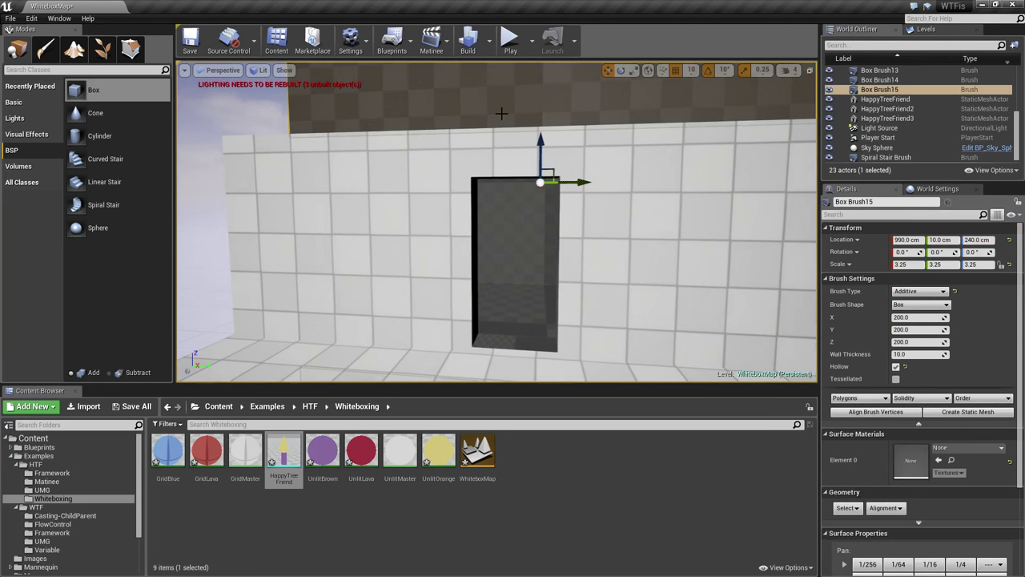
{"action": "left_click", "coordinate": [536, 347]}
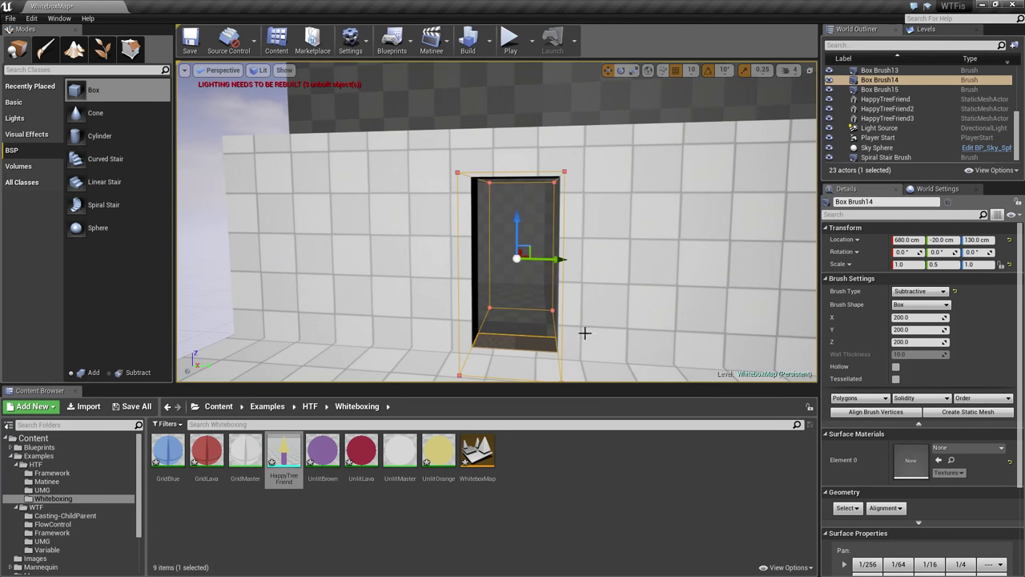
{"action": "left_click", "coordinate": [635, 260]}
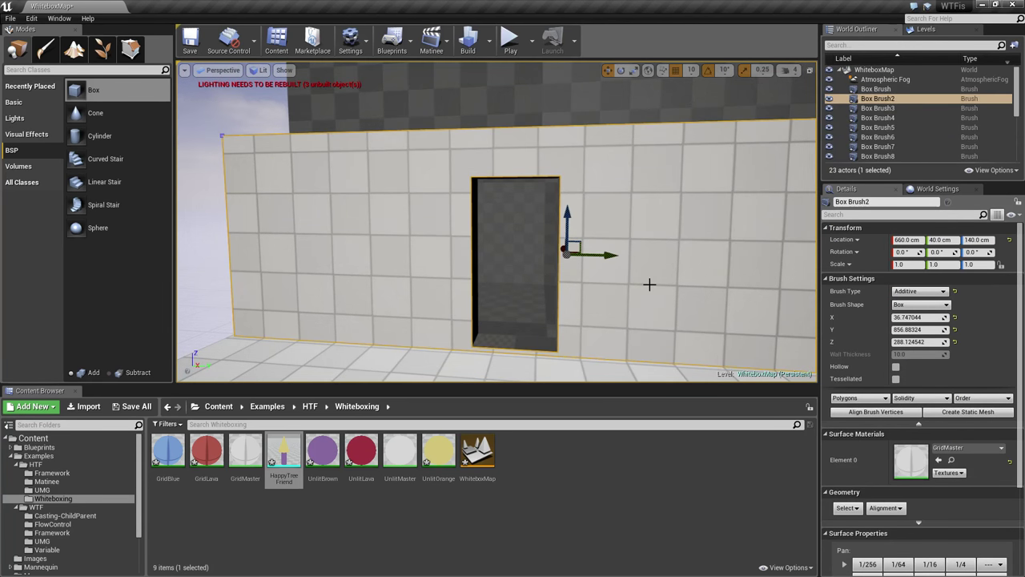
{"action": "key", "text": "Escape"}
{"action": "mouse_move", "coordinate": [650, 284]}
{"action": "right_mouse_down"}
{"action": "mouse_move", "coordinate": [809, 284]}
{"action": "mouse_move", "coordinate": [785, 277]}
{"action": "mouse_move", "coordinate": [570, 293]}
{"action": "mouse_move", "coordinate": [570, 271]}
{"action": "mouse_move", "coordinate": [588, 347]}
{"action": "right_mouse_up"}
{"action": "key", "text": "w"}
{"action": "key", "text": "w"}
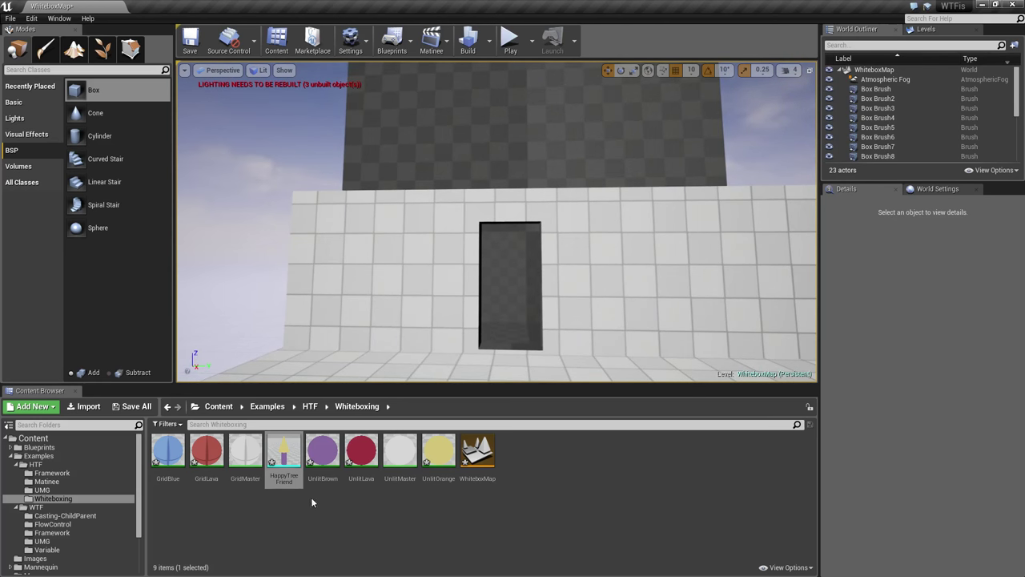
- Create a material instance of GridMaster and name it GridGreen
{"action": "right_click", "coordinate": [247, 453]}
{"action": "left_click", "coordinate": [289, 254]}
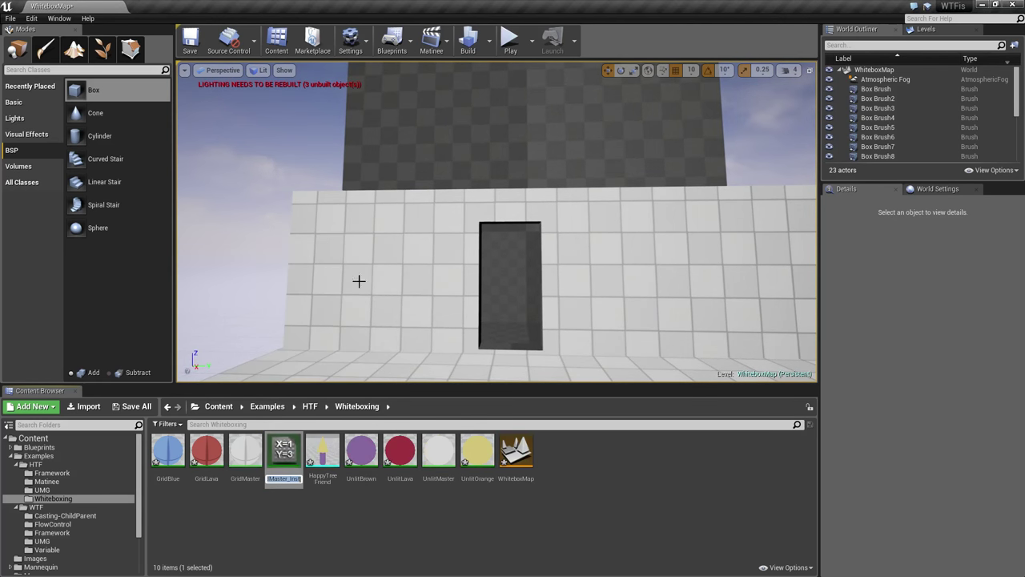
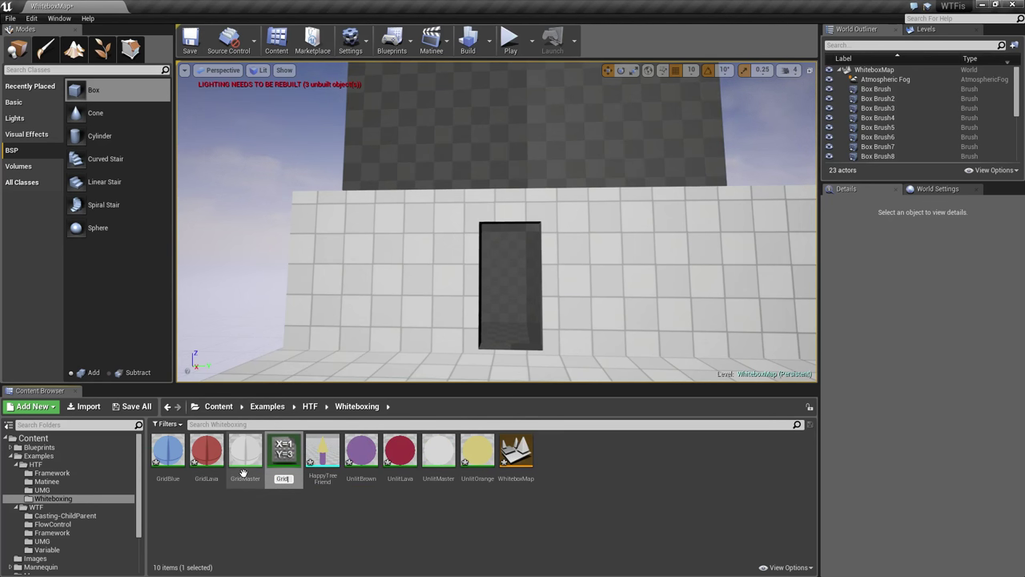
{"action": "type", "text": "GridGreen"}
{"action": "key", "text": "Return"}
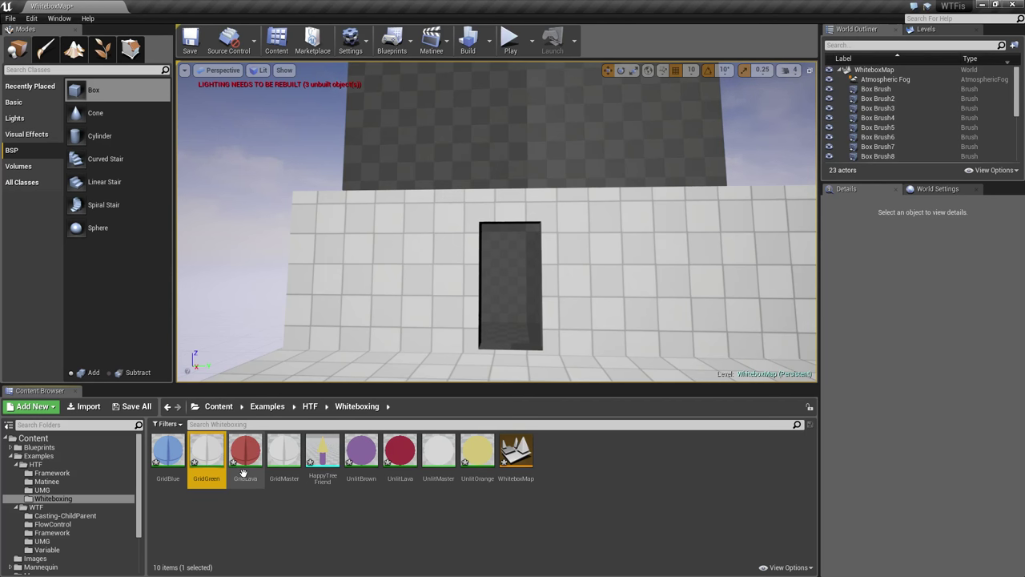
- Override GridGreen's Color parameter with a light green and close the material instance
{"action": "double_click", "coordinate": [213, 455]}
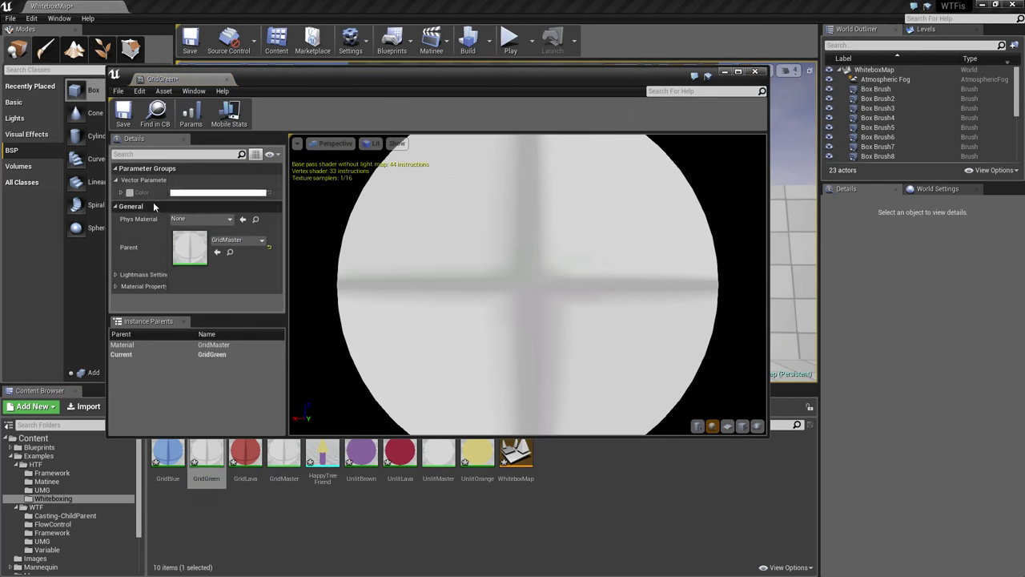
{"action": "left_click", "coordinate": [177, 193]}
{"action": "left_click_drag", "start_coordinate": [251, 288], "coordinate": [215, 295]}
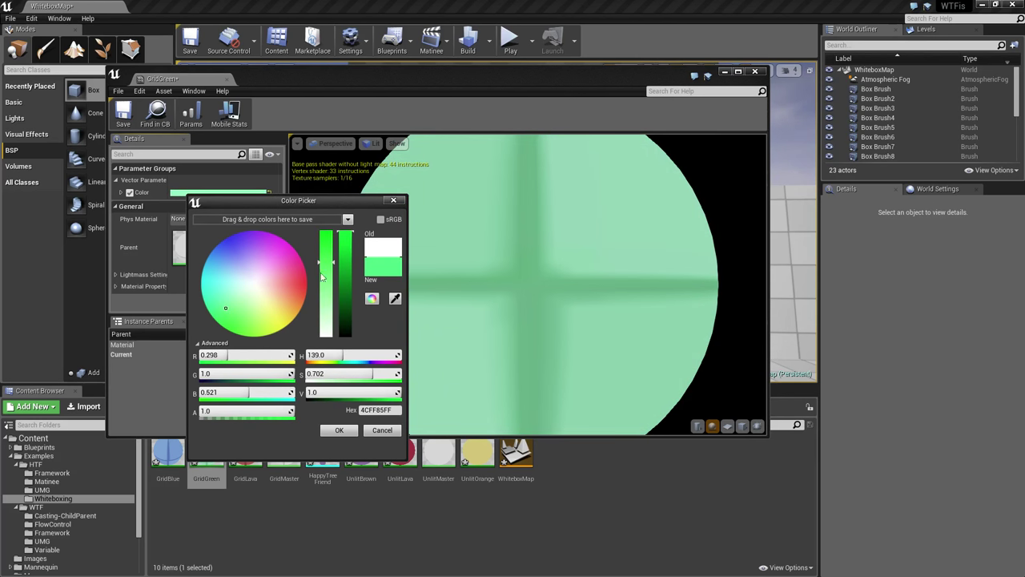
{"action": "left_click", "coordinate": [393, 201]}
{"action": "left_click", "coordinate": [757, 73]}
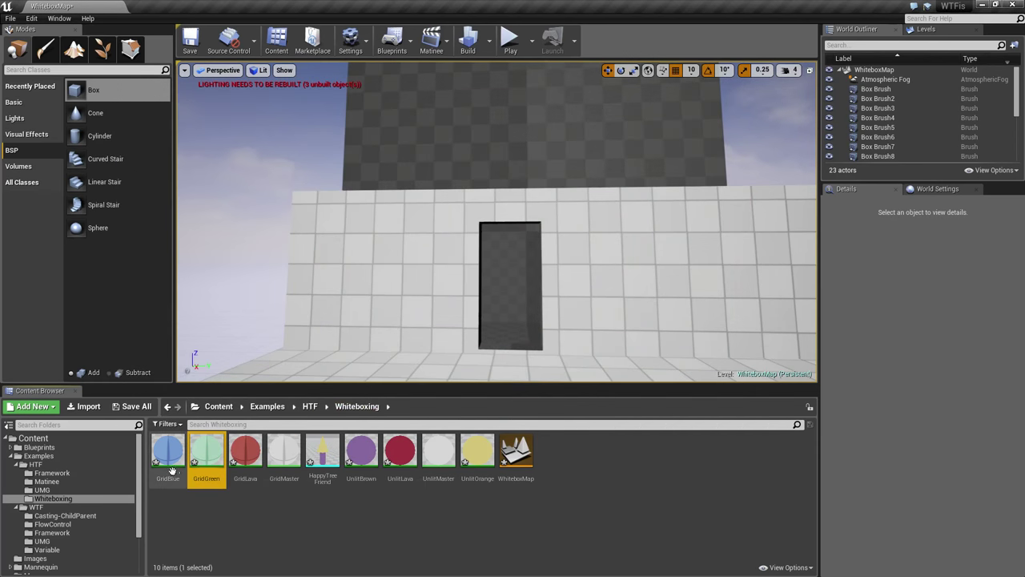
- Select all adjacent surfaces of the hollow box and apply the GridGreen material to them
{"action": "left_click_drag", "start_coordinate": [206, 453], "coordinate": [515, 165]}
{"action": "key", "text": "w"}
{"action": "mouse_move", "coordinate": [515, 165]}
{"action": "right_mouse_down"}
{"action": "mouse_move", "coordinate": [521, 232]}
{"action": "mouse_move", "coordinate": [521, 176]}
{"action": "right_mouse_up"}
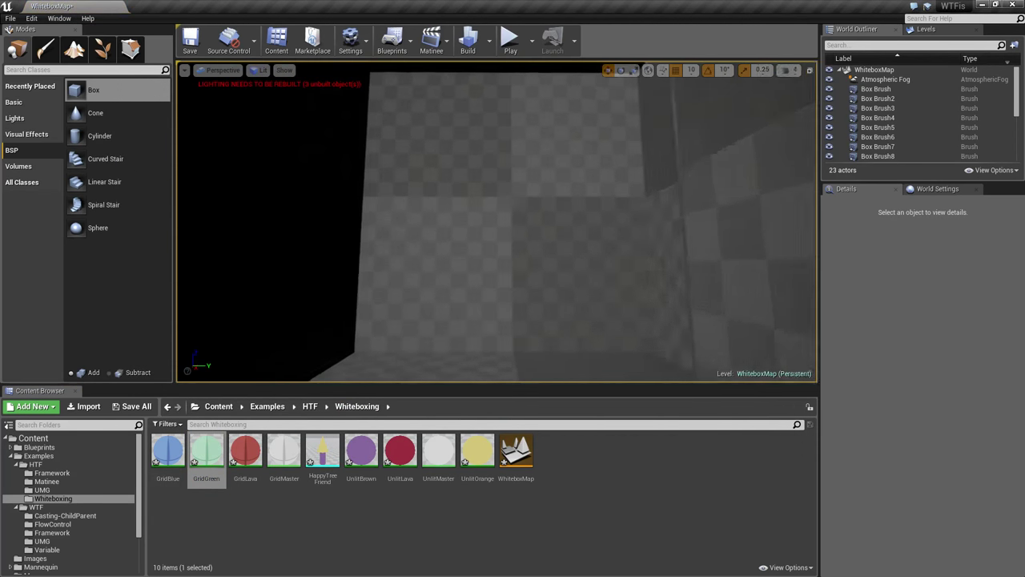
{"action": "right_click_drag", "start_coordinate": [513, 240], "coordinate": [502, 237]}
{"action": "left_click", "coordinate": [502, 237]}
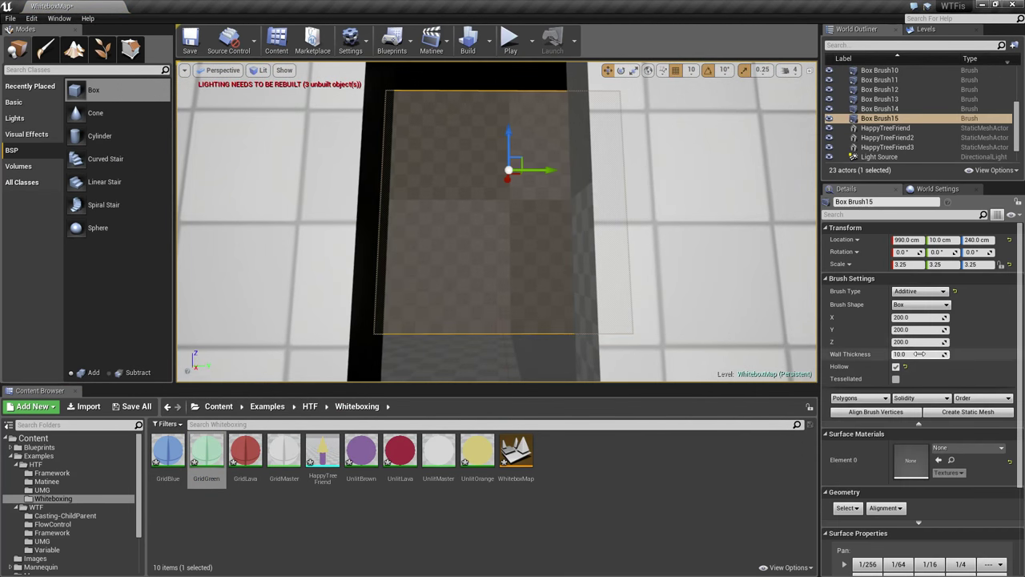
{"action": "left_click", "coordinate": [846, 507]}
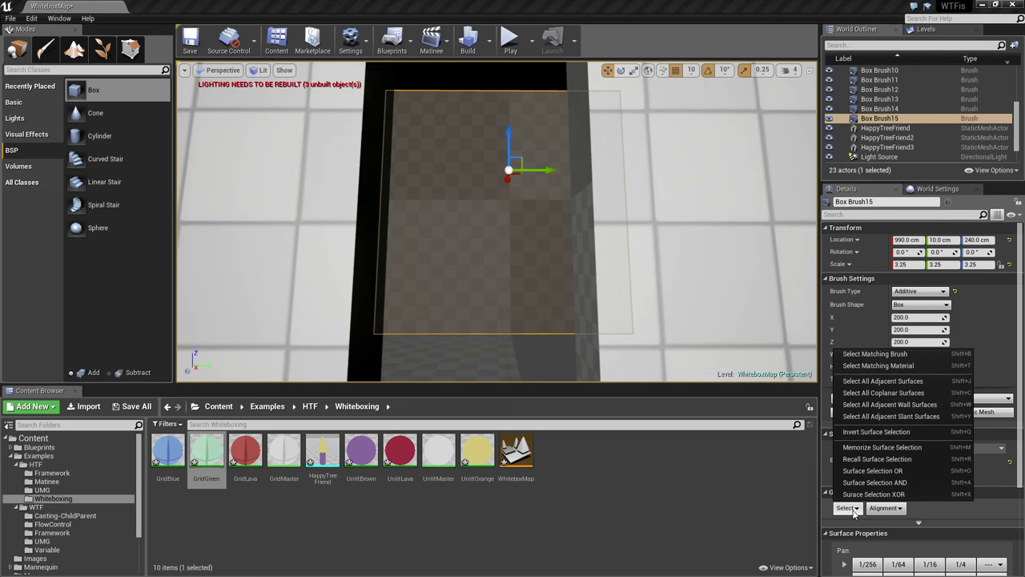
{"action": "left_click", "coordinate": [904, 381]}
{"action": "left_click_drag", "start_coordinate": [209, 455], "coordinate": [444, 282]}
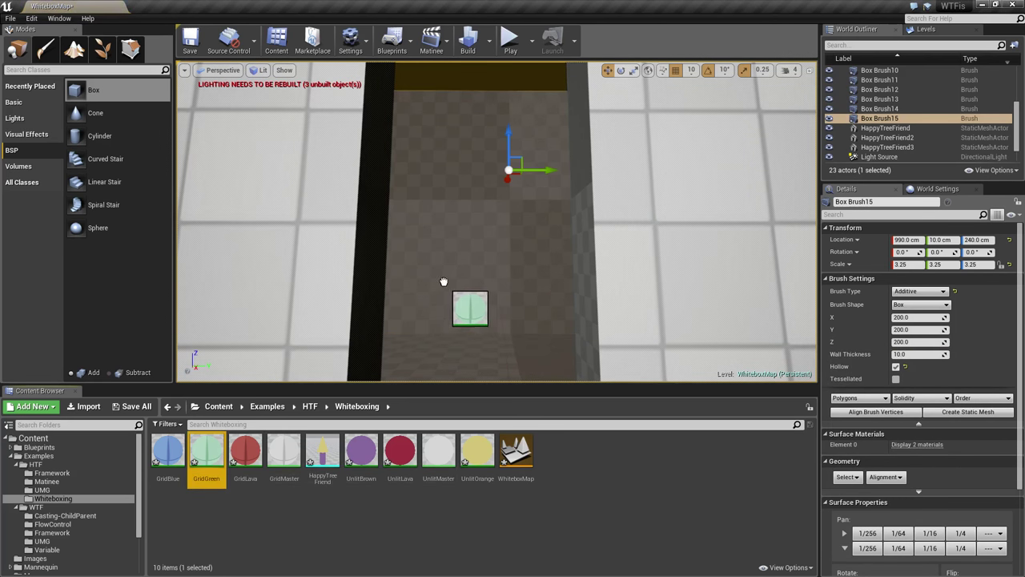
{"action": "left_click_drag", "start_coordinate": [708, 346], "coordinate": [458, 267]}
{"action": "mouse_move", "coordinate": [558, 323]}
{"action": "right_mouse_down"}
{"action": "mouse_move", "coordinate": [557, 208]}
{"action": "mouse_move", "coordinate": [537, 208]}
{"action": "right_mouse_up"}
{"action": "key", "text": "Escape"}
- Play-test the level by running through the doorway into the green room and back out
{"action": "left_click", "coordinate": [510, 40]}
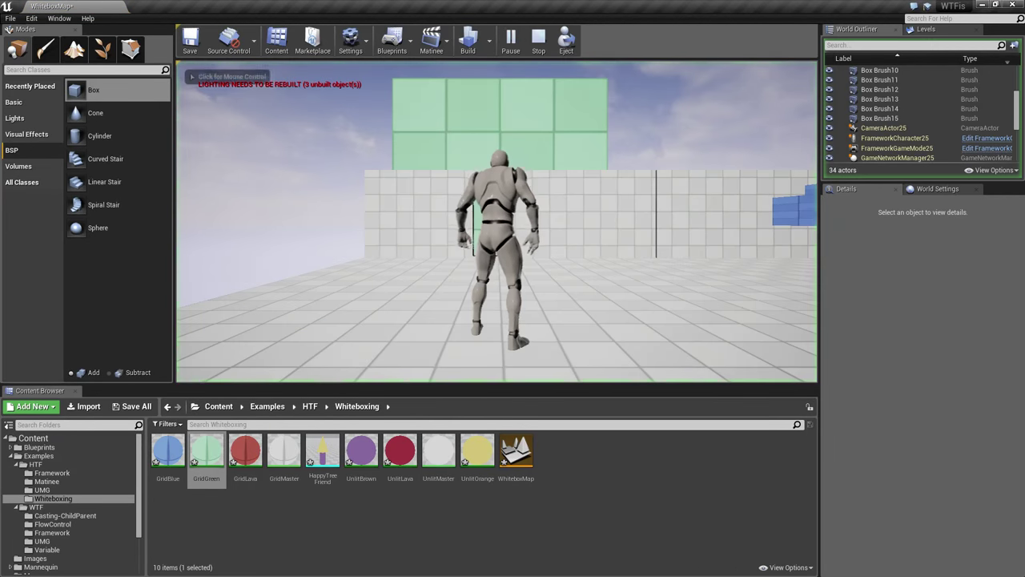
{"action": "left_click", "coordinate": [492, 196]}
{"action": "key", "text": "w"}
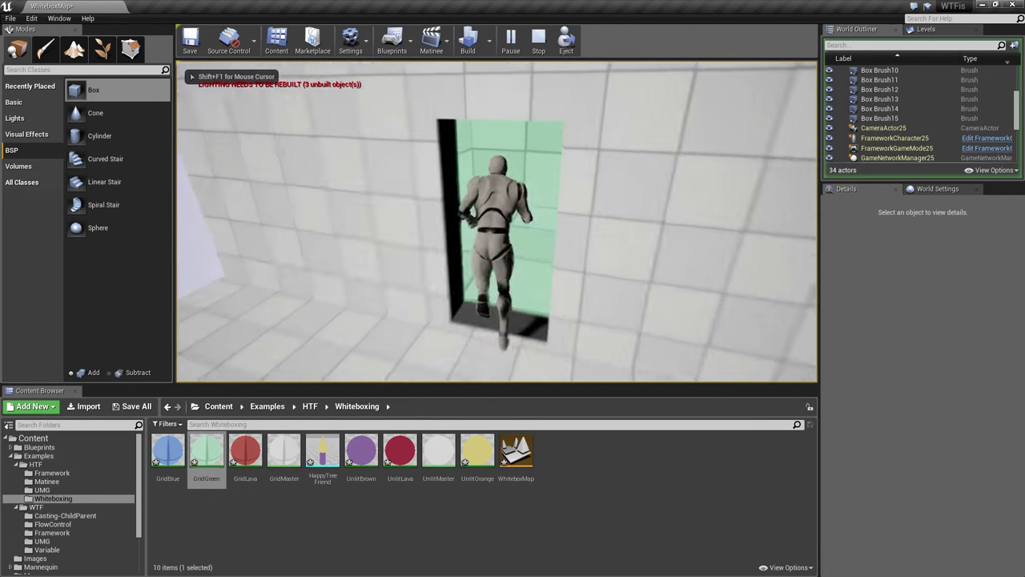
{"action": "key", "text": "w"}
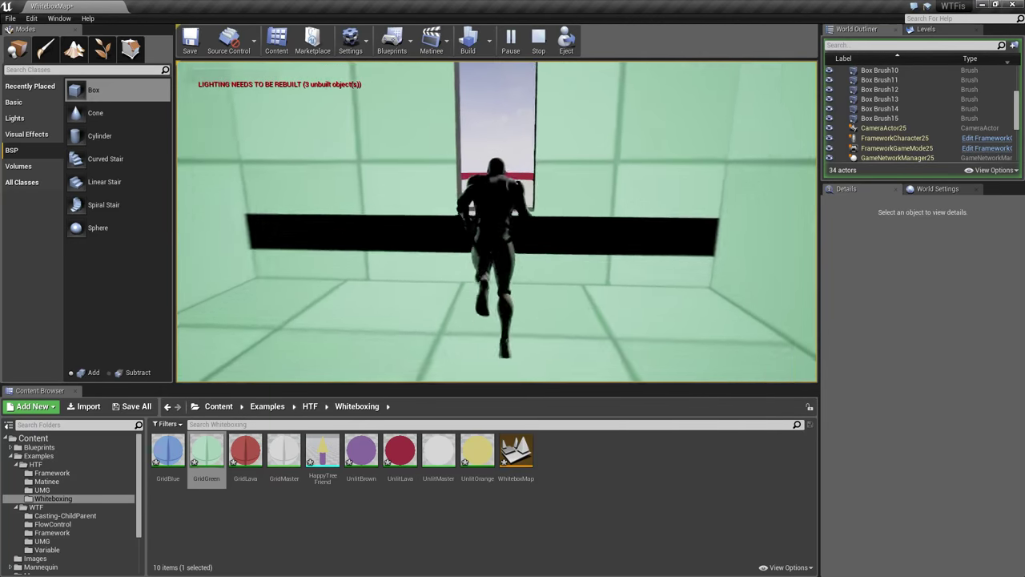
{"action": "key", "text": "w"}
{"action": "key", "text": "space"}
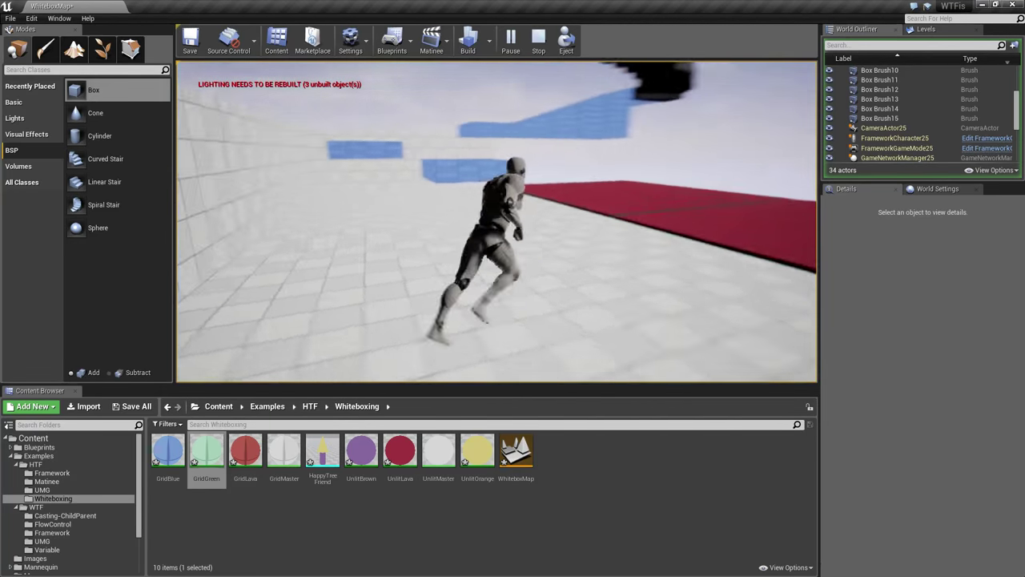
{"action": "key", "text": "w"}
{"action": "key", "text": "Escape"}
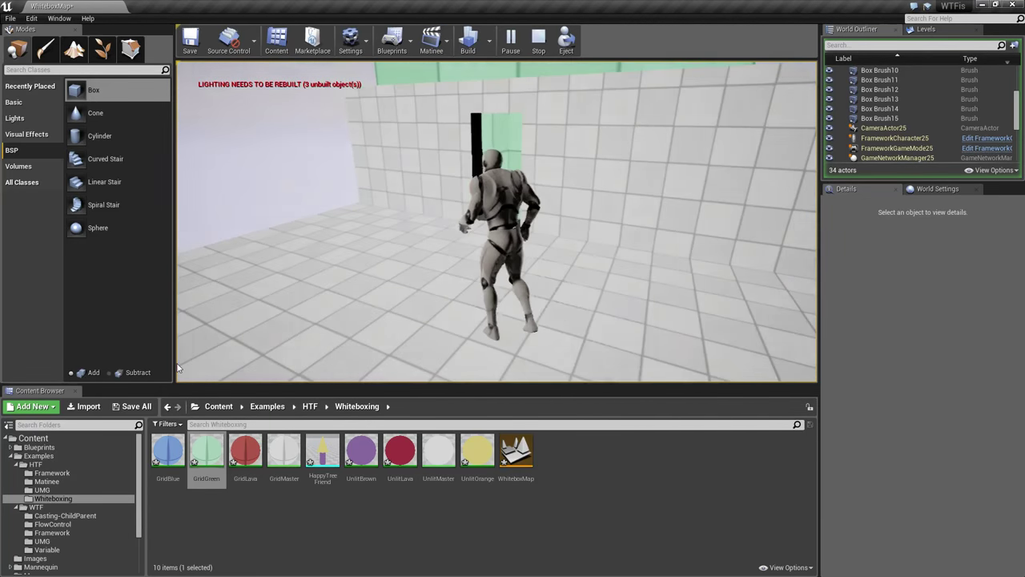
{"action": "key", "text": "Escape"}
- Move the Player Start into the green room at X 1100 cm and rotate it 180° about Z to face the doorway
{"action": "key", "text": "s"}
{"action": "right_click_drag", "start_coordinate": [455, 259], "coordinate": [561, 306]}
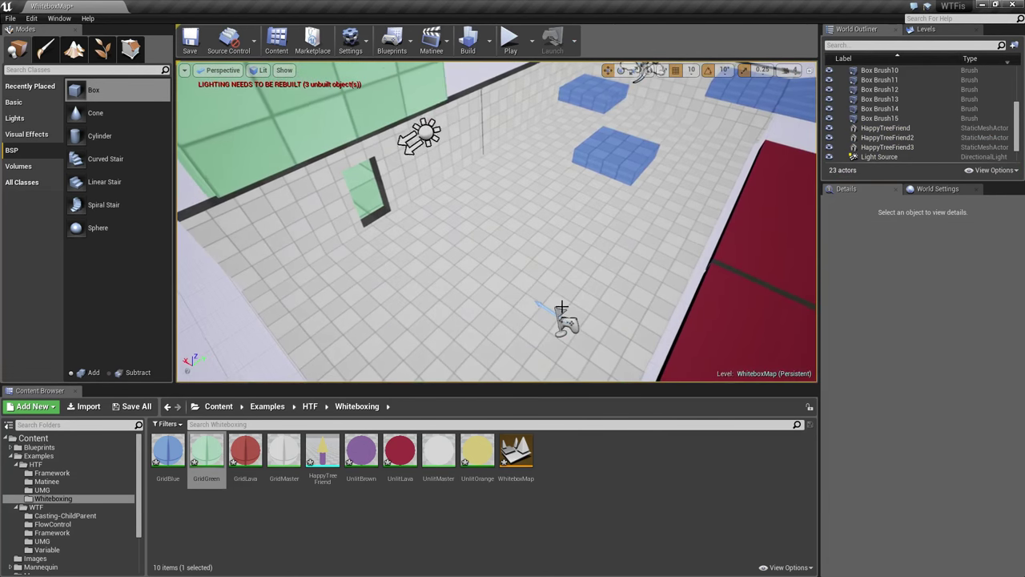
{"action": "left_click", "coordinate": [565, 322]}
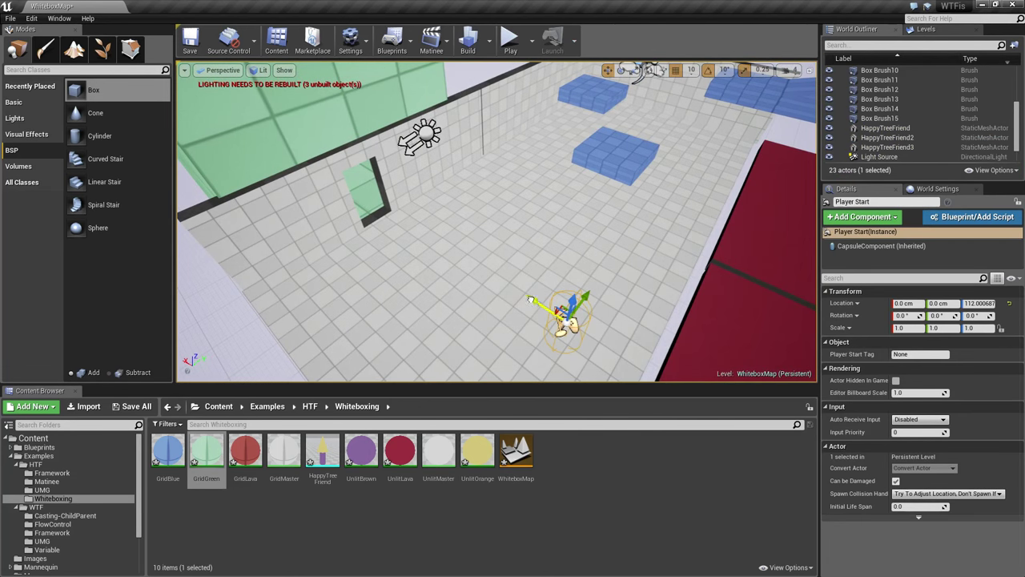
{"action": "left_click_drag", "start_coordinate": [295, 181], "coordinate": [274, 170]}
{"action": "key", "text": "w"}
{"action": "right_click_drag", "start_coordinate": [274, 170], "coordinate": [336, 208]}
{"action": "key", "text": "s"}
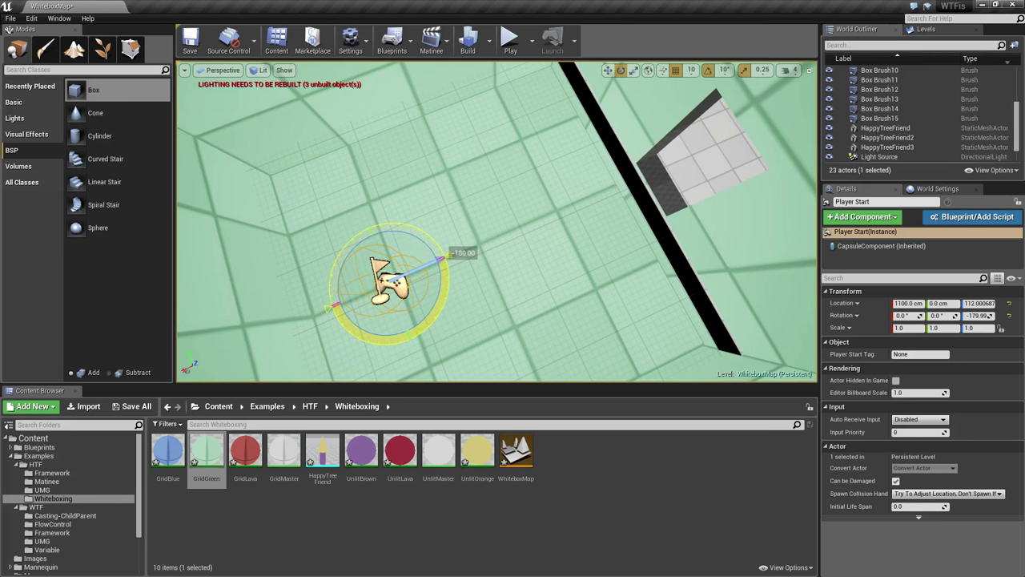
- Play-test from inside the green room, running and jumping at the doorway
{"action": "left_click", "coordinate": [510, 38]}
{"action": "key", "text": "w"}
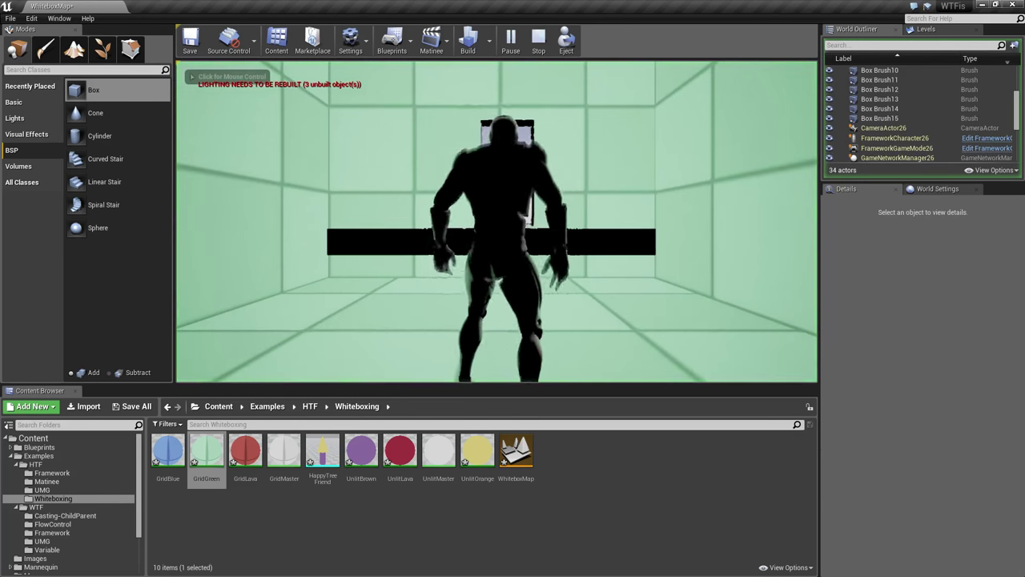
{"action": "key", "text": "space"}
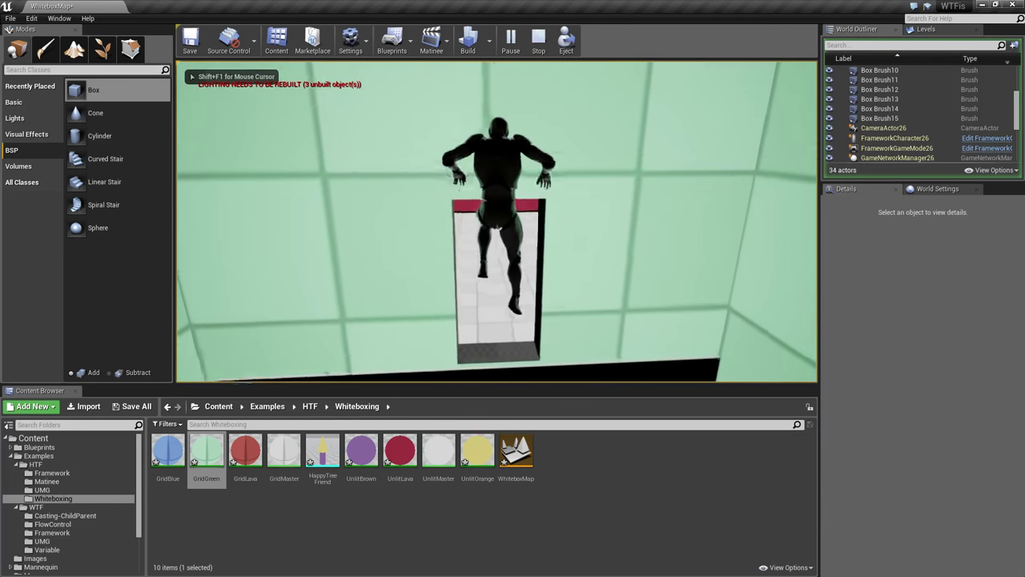
{"action": "key", "text": "d"}
{"action": "key", "text": "s"}
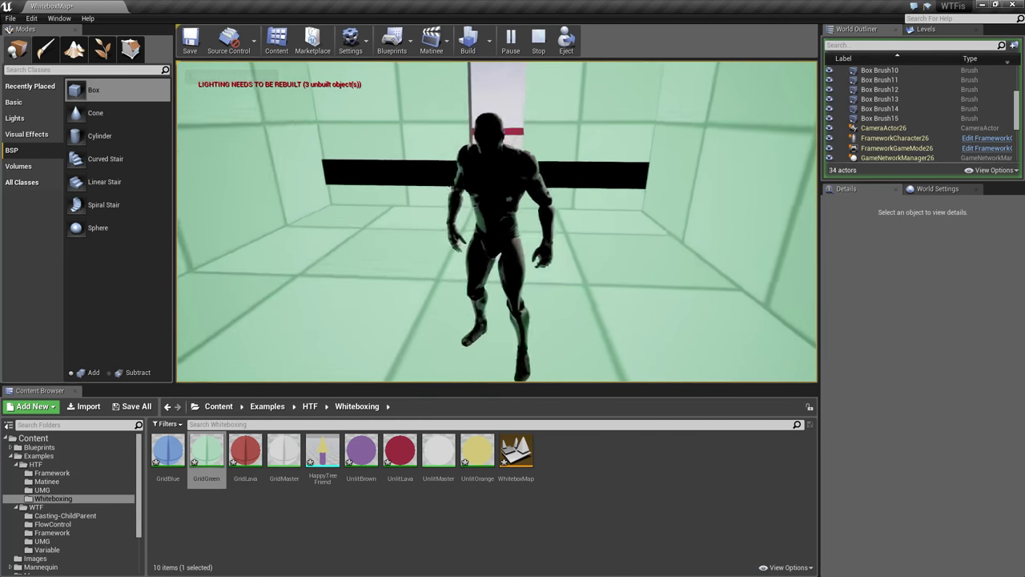
{"action": "key", "text": "w"}
{"action": "key", "text": "space"}
{"action": "key", "text": "Escape"}
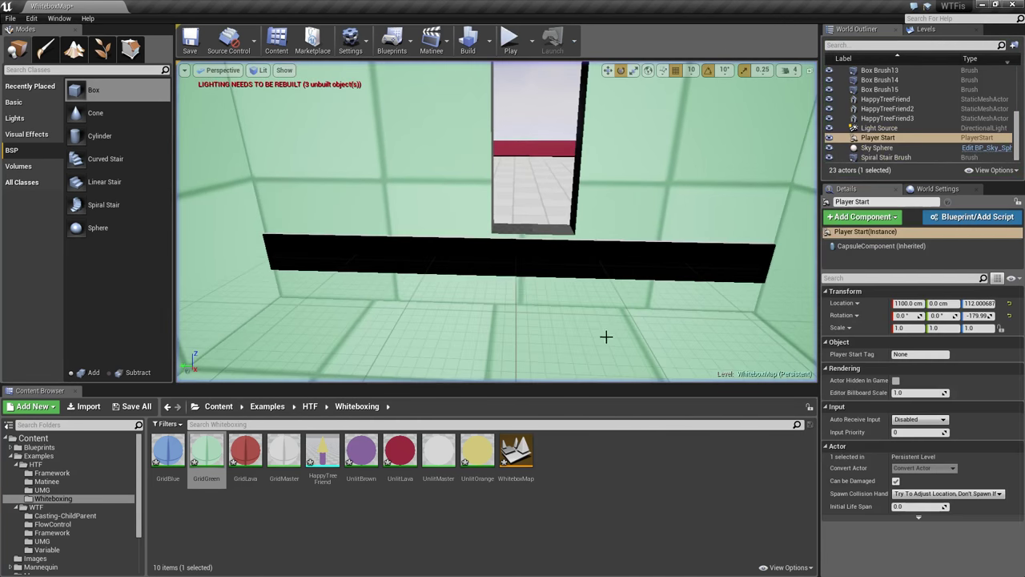
- Widen the subtractive doorway brush to Y scale 1.0 and lower it to Z 100 cm
{"action": "left_click", "coordinate": [503, 227]}
{"action": "key", "text": "f"}
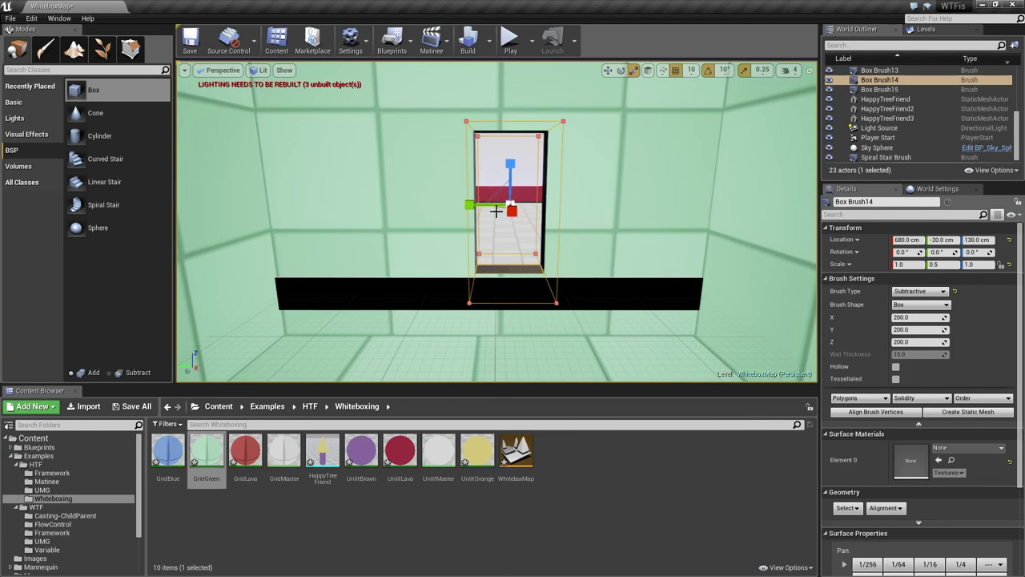
{"action": "left_click_drag", "start_coordinate": [469, 205], "coordinate": [559, 259]}
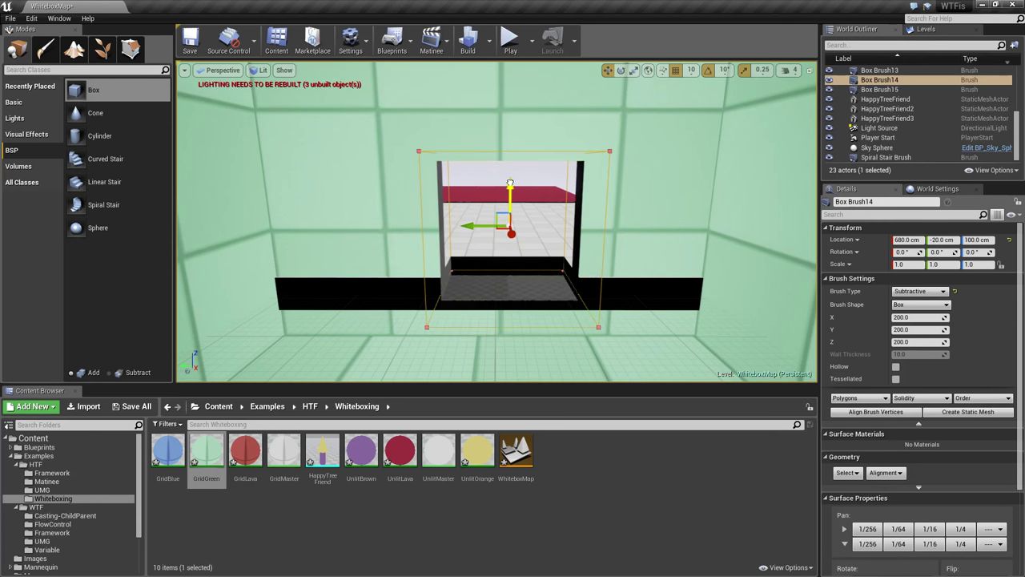
- Play-test from inside the green room, running up to the widened doorway
{"action": "left_click", "coordinate": [510, 39]}
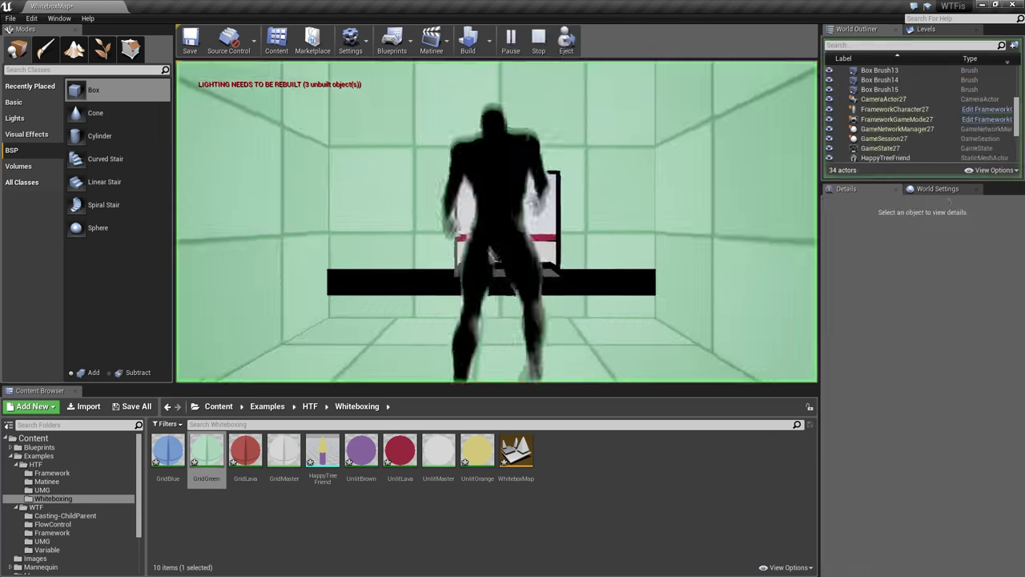
{"action": "key", "text": "w"}
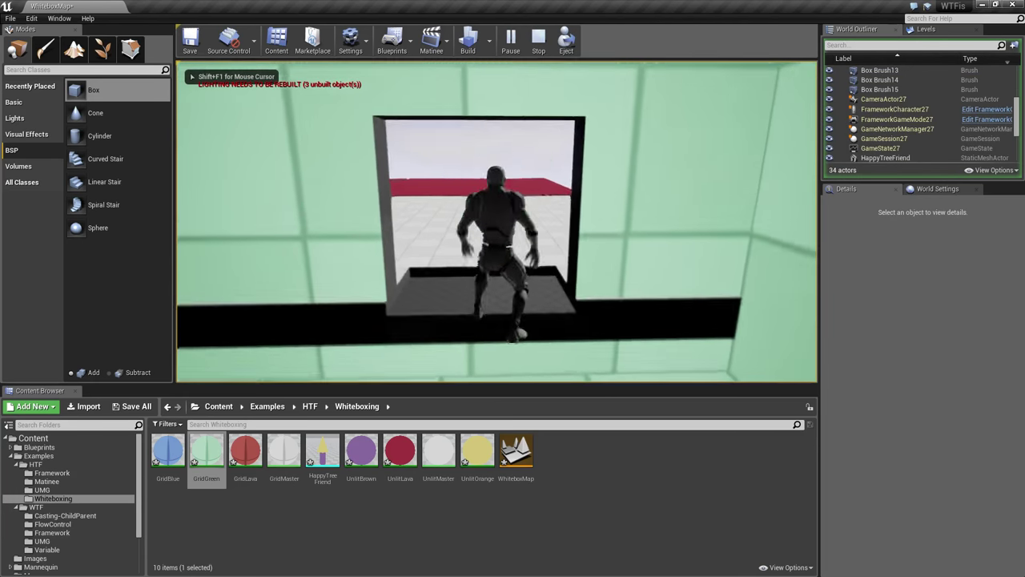
{"action": "key", "text": "Escape"}
- Raise the subtractive doorway brush to Z 110 cm and increase its height to Z scale 1.5
{"action": "key", "text": "e"}
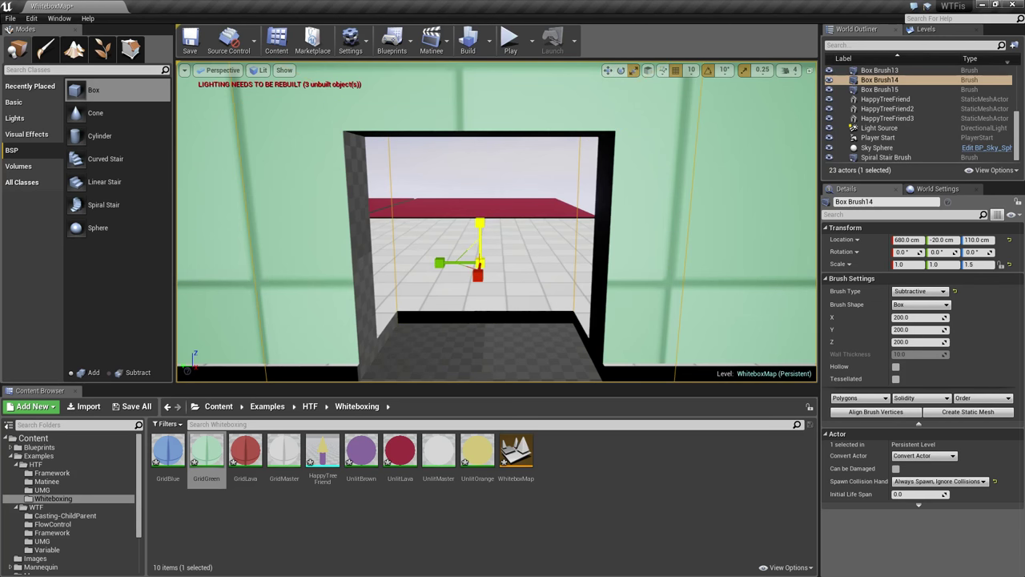
{"action": "left_click_drag", "start_coordinate": [479, 223], "coordinate": [480, 222]}
{"action": "scroll", "coordinate": [480, 241], "scroll_direction": "down", "scroll_amount": 5}
- Play-test the taller doorway by running through it from the green room
{"action": "left_click", "coordinate": [511, 39]}
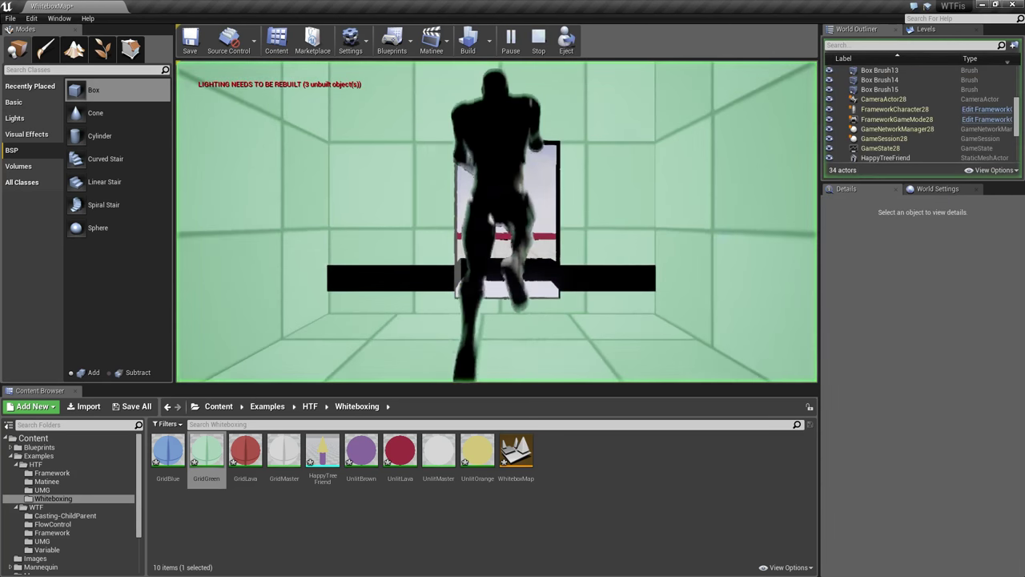
{"action": "key", "text": "w"}
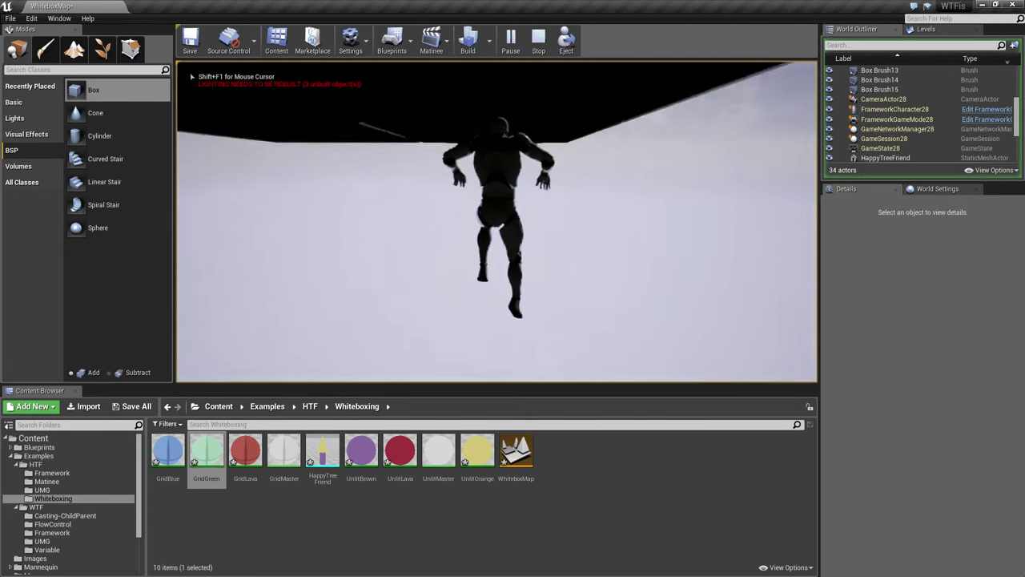
{"action": "key", "text": "Escape"}
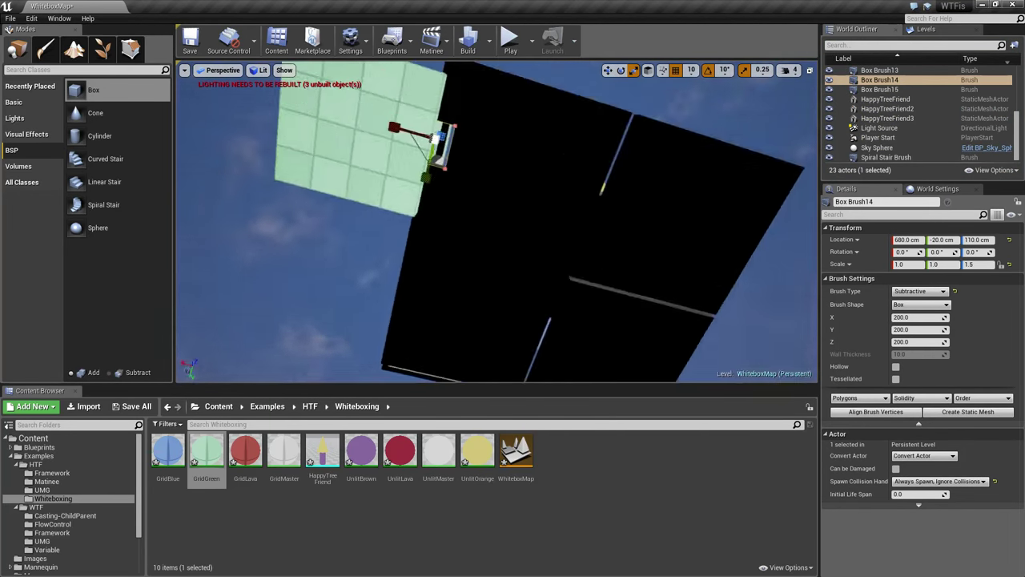
- Move the subtractive doorway brush up to Z 140 cm
{"action": "key", "text": "w"}
{"action": "mouse_move", "coordinate": [497, 222]}
{"action": "right_mouse_down"}
{"action": "mouse_move", "coordinate": [537, 200]}
{"action": "mouse_move", "coordinate": [577, 152]}
{"action": "mouse_move", "coordinate": [513, 265]}
{"action": "mouse_move", "coordinate": [545, 304]}
{"action": "mouse_move", "coordinate": [552, 337]}
{"action": "mouse_move", "coordinate": [513, 224]}
{"action": "mouse_move", "coordinate": [481, 184]}
{"action": "mouse_move", "coordinate": [513, 224]}
{"action": "right_mouse_up"}
{"action": "key", "text": "w"}
{"action": "key", "text": "w"}
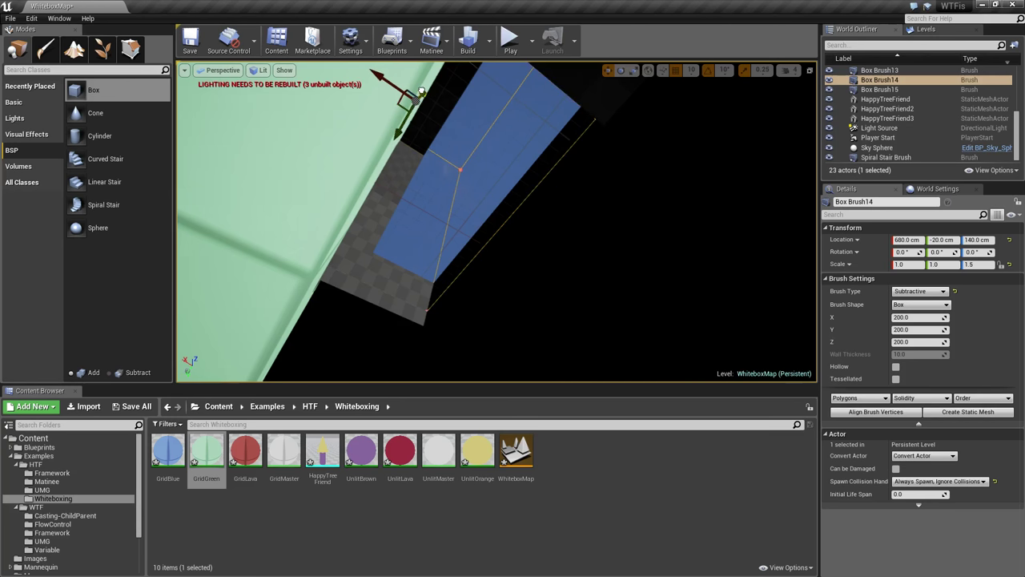
- Play-test the level from the green room through the doorway, over the blue blocks and up the ramp to the spiral stair
{"action": "left_click", "coordinate": [510, 38]}
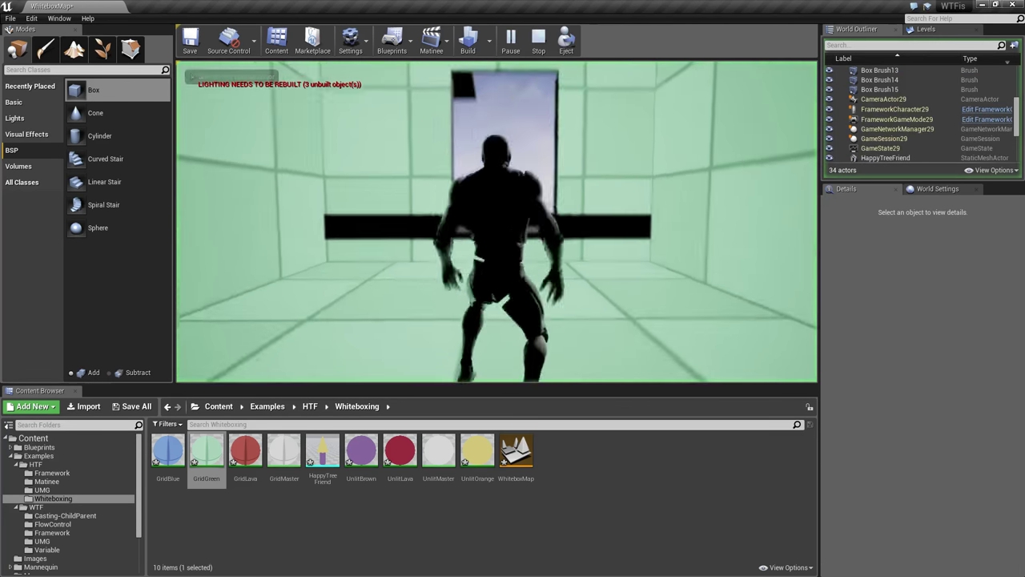
{"action": "key", "text": "w"}
{"action": "key", "text": "space"}
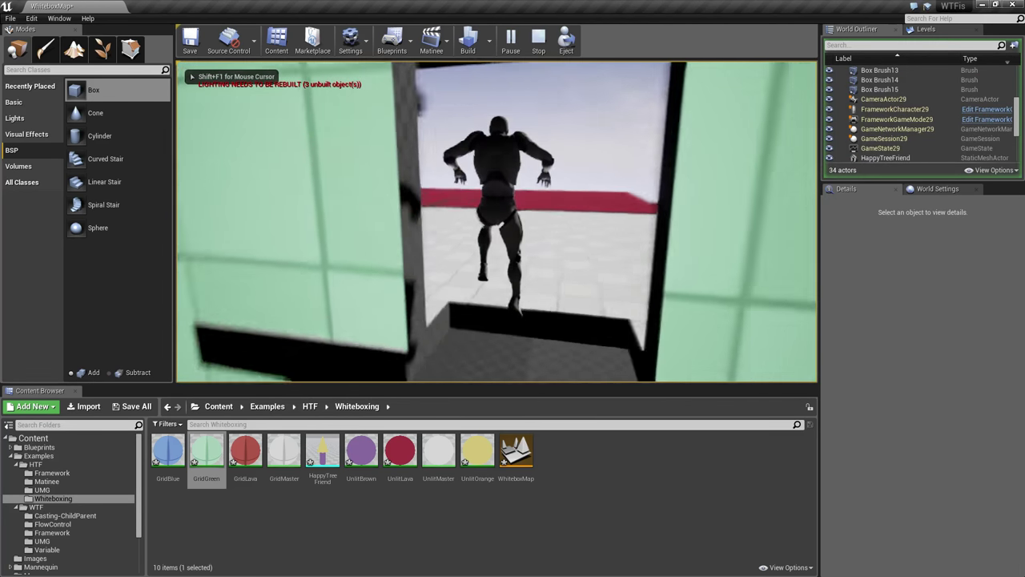
{"action": "key", "text": "w"}
{"action": "key", "text": "space"}
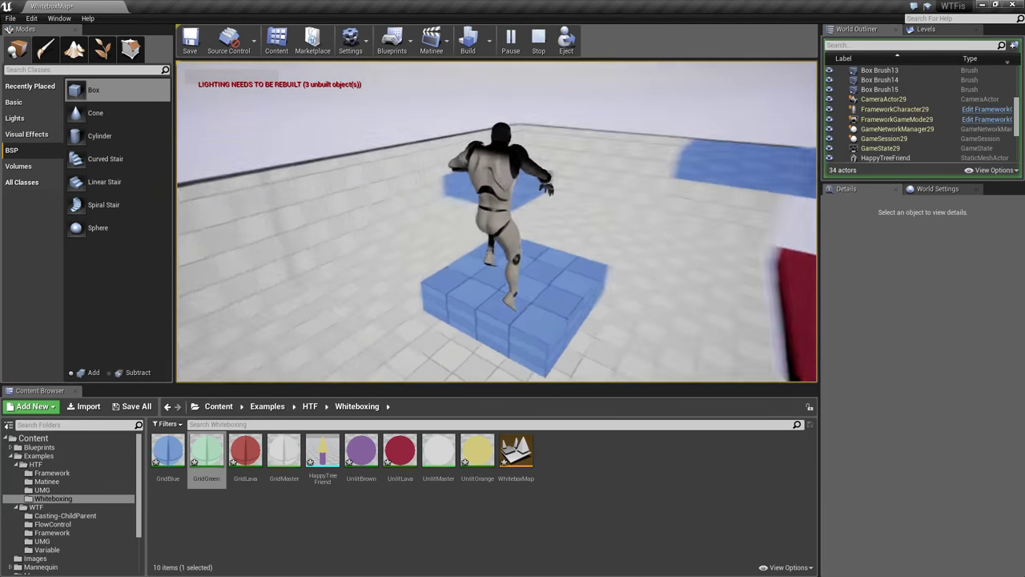
{"action": "key", "text": "space"}
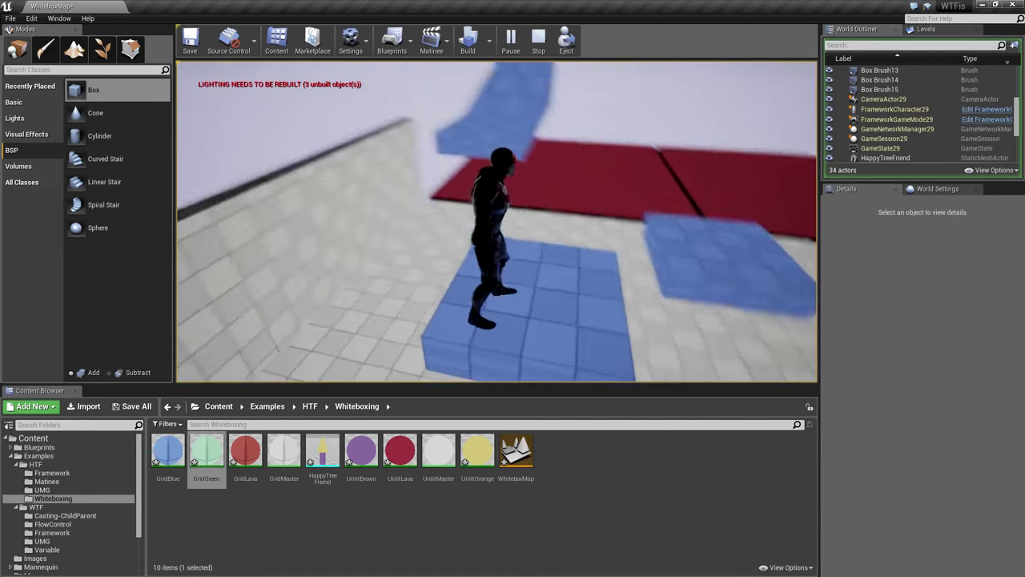
{"action": "key", "text": "w"}
{"action": "key", "text": "space"}
{"action": "key", "text": "w"}
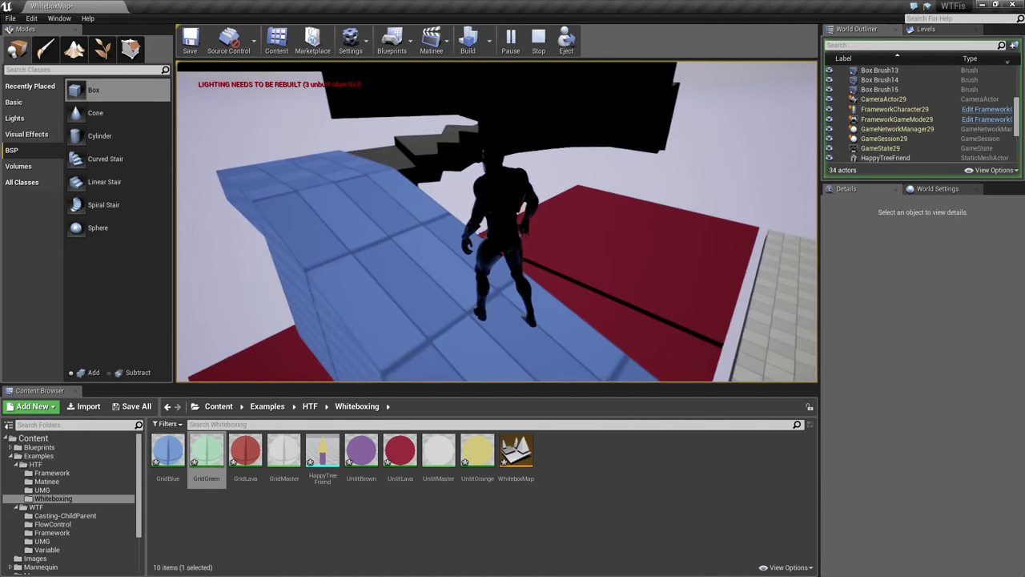
{"action": "key", "text": "w"}
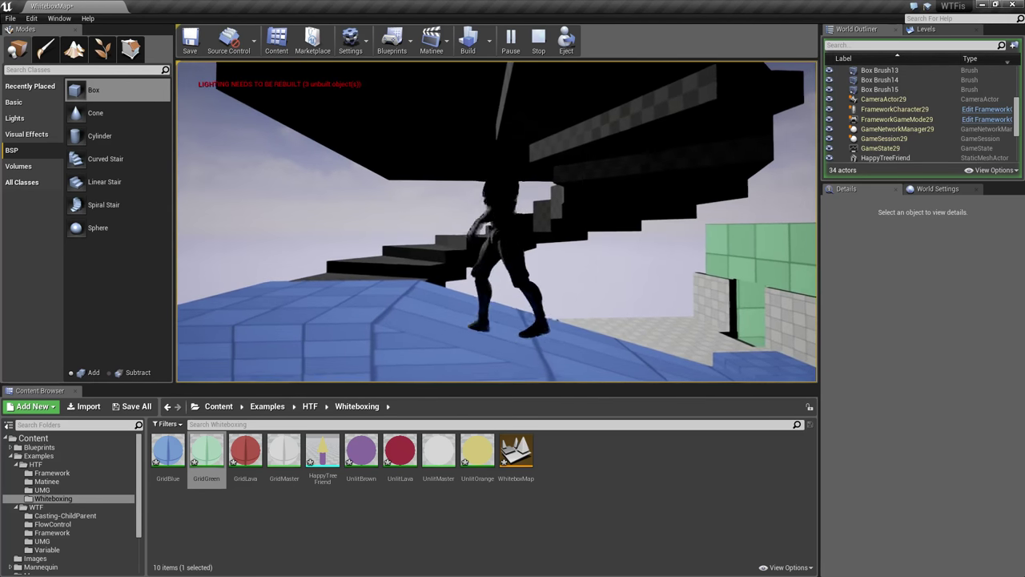
{"action": "key", "text": "Escape"}
- Raise the upper platform brush together with its three HappyTreeFriend trees for more headroom above the spiral stair
{"action": "left_click", "coordinate": [760, 181]}
{"action": "right_click_drag", "start_coordinate": [759, 181], "coordinate": [756, 328]}
{"action": "key", "text": "s"}
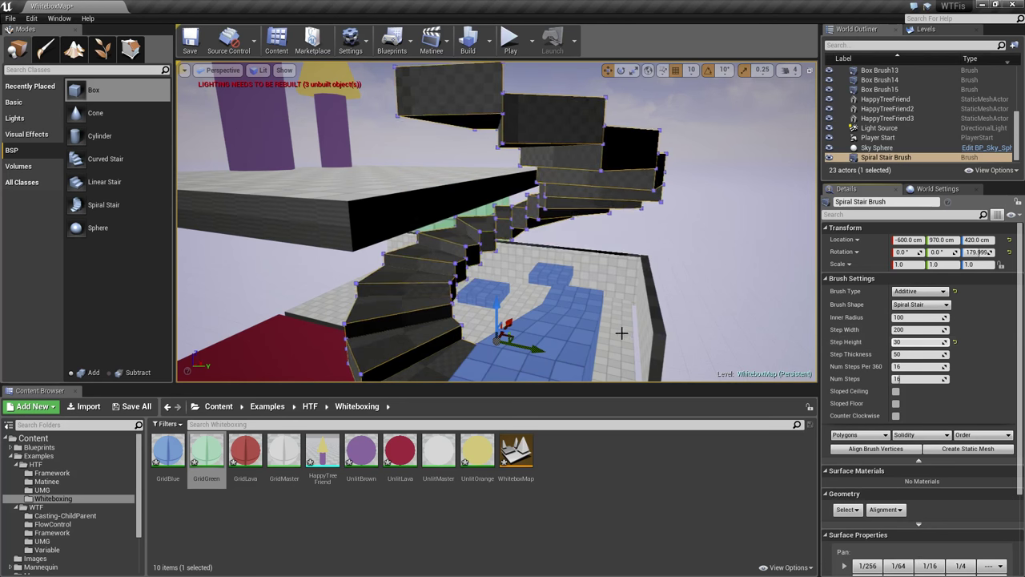
{"action": "mouse_move", "coordinate": [620, 332]}
{"action": "right_mouse_down"}
{"action": "mouse_move", "coordinate": [516, 332]}
{"action": "mouse_move", "coordinate": [564, 331]}
{"action": "mouse_move", "coordinate": [564, 203]}
{"action": "mouse_move", "coordinate": [564, 337]}
{"action": "mouse_move", "coordinate": [496, 297]}
{"action": "mouse_move", "coordinate": [442, 285]}
{"action": "right_mouse_up"}
{"action": "key", "text": "s"}
{"action": "left_click", "coordinate": [353, 275]}
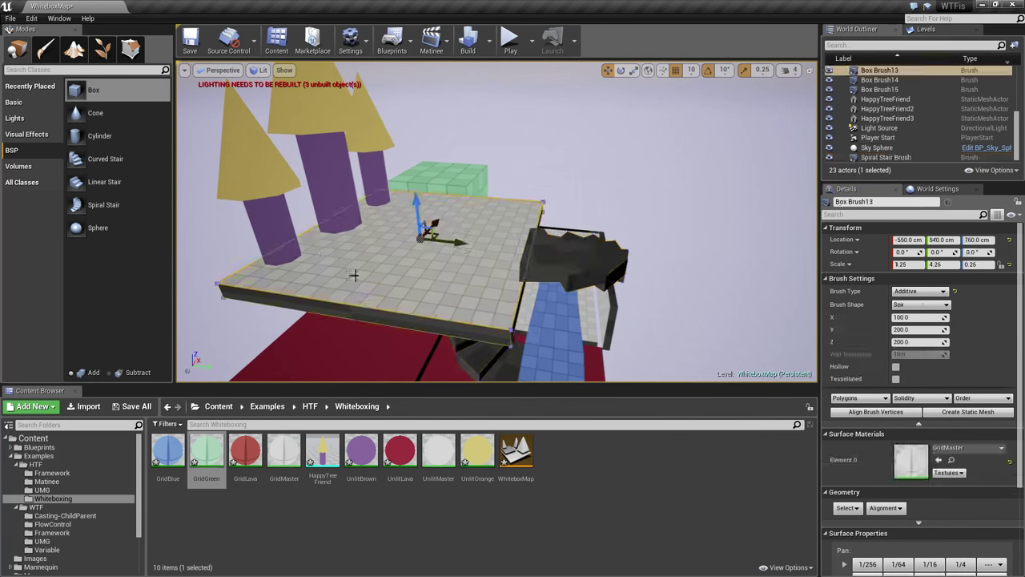
{"action": "left_click", "coordinate": [276, 207], "text": "ctrl"}
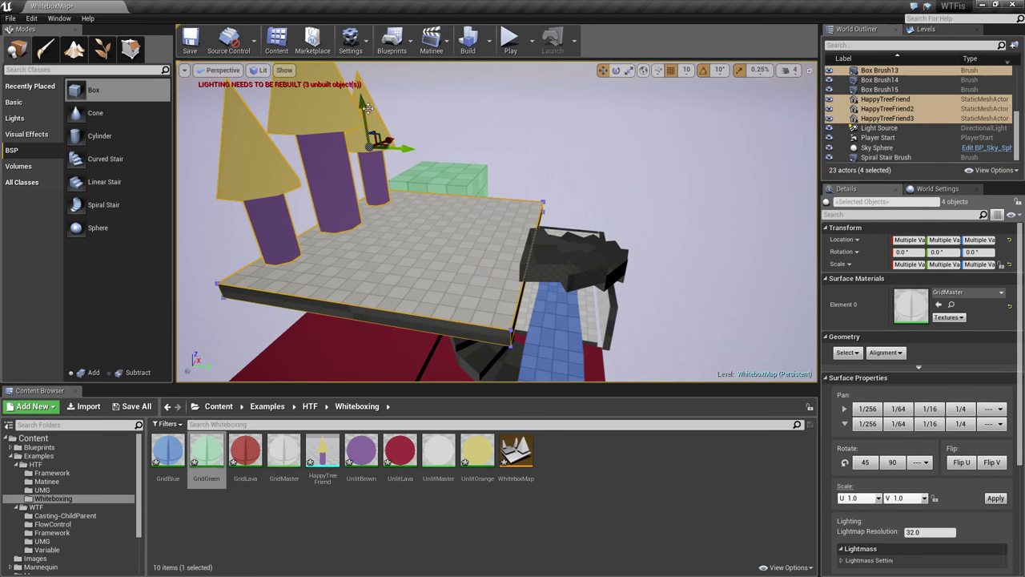
{"action": "left_click_drag", "start_coordinate": [361, 70], "coordinate": [362, 68]}
{"action": "key", "text": "Escape"}
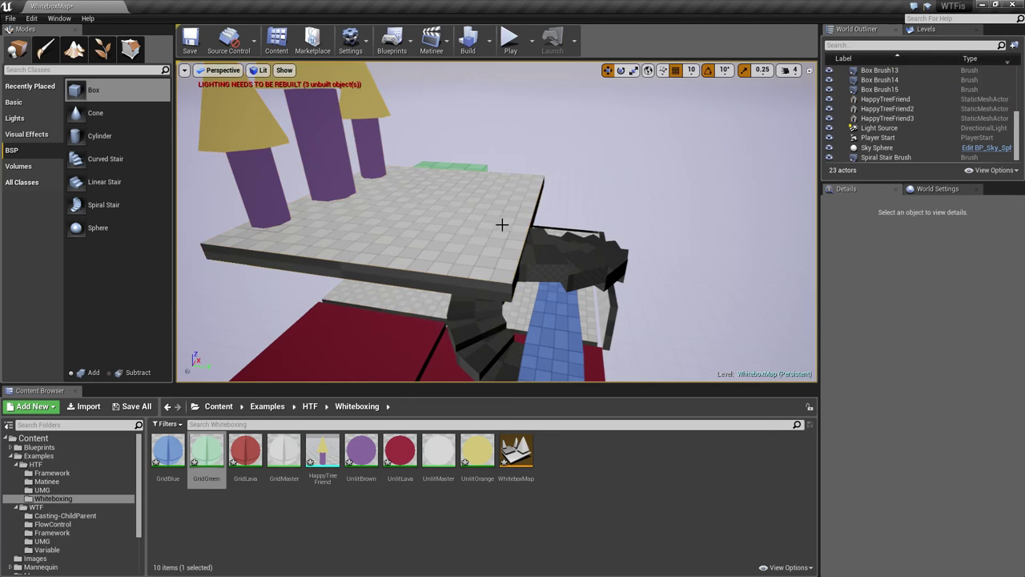
- Play-test the route over the blue blocks and ramp and up the spiral stair to check the headroom below the platform
{"action": "left_click", "coordinate": [510, 40]}
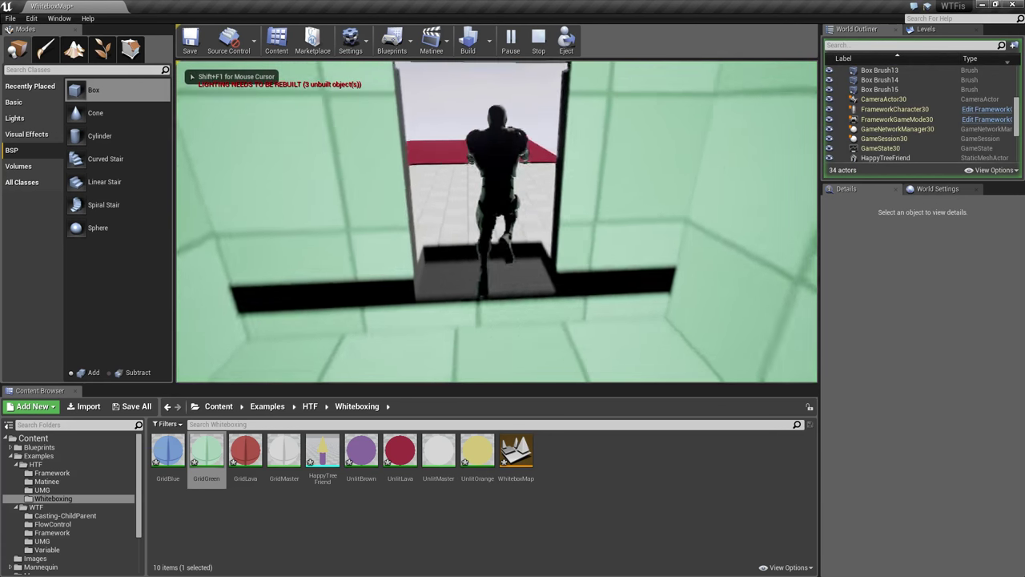
{"action": "key", "text": "w"}
{"action": "key", "text": "space"}
{"action": "key", "text": "s"}
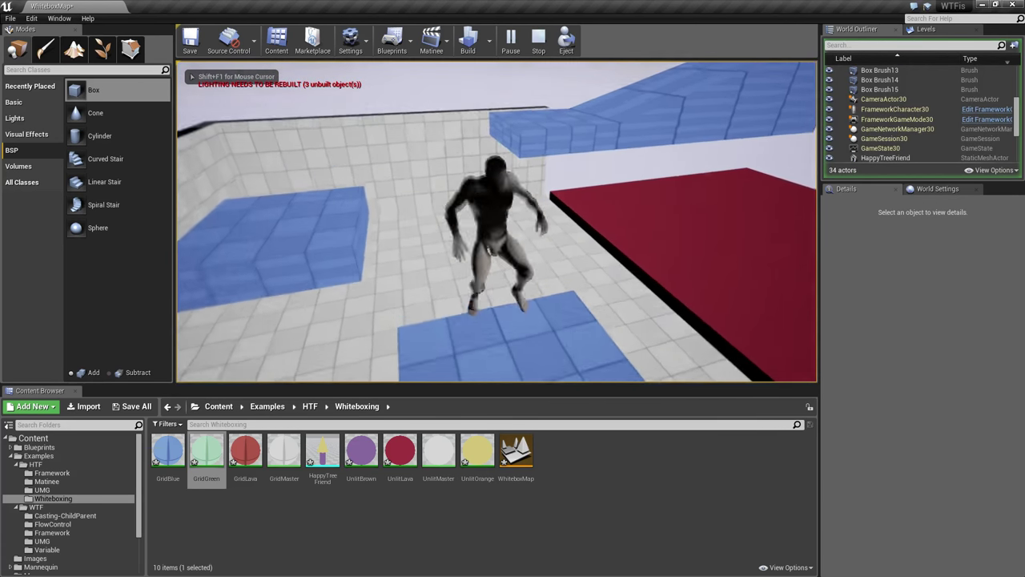
{"action": "key", "text": "w"}
{"action": "key", "text": "space"}
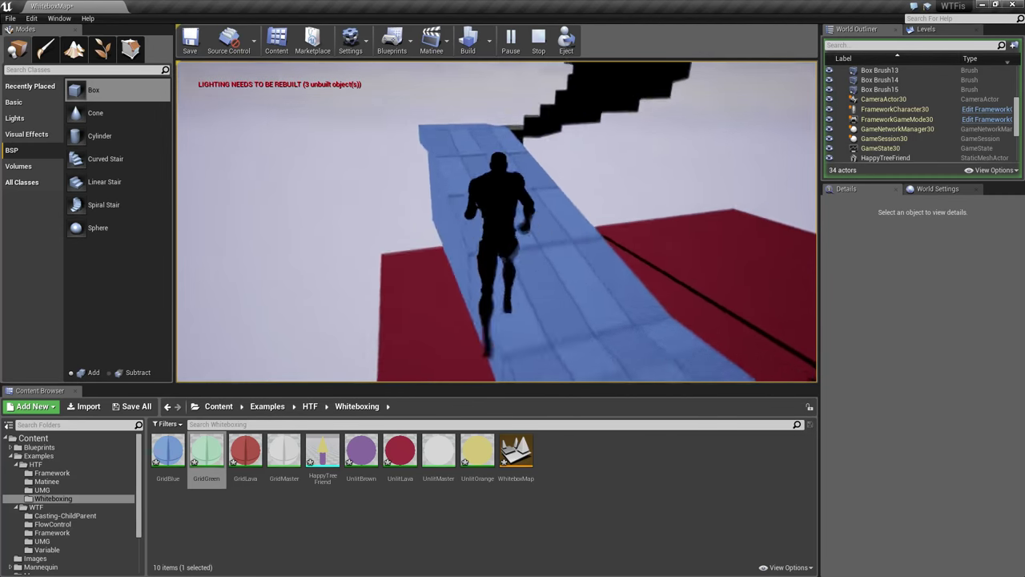
{"action": "key", "text": "w"}
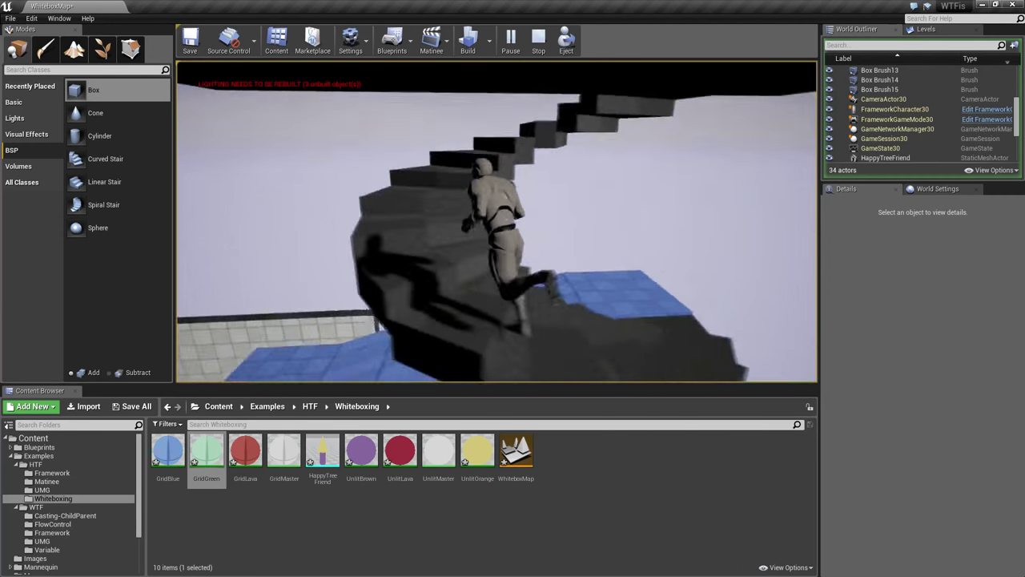
{"action": "key", "text": "w"}
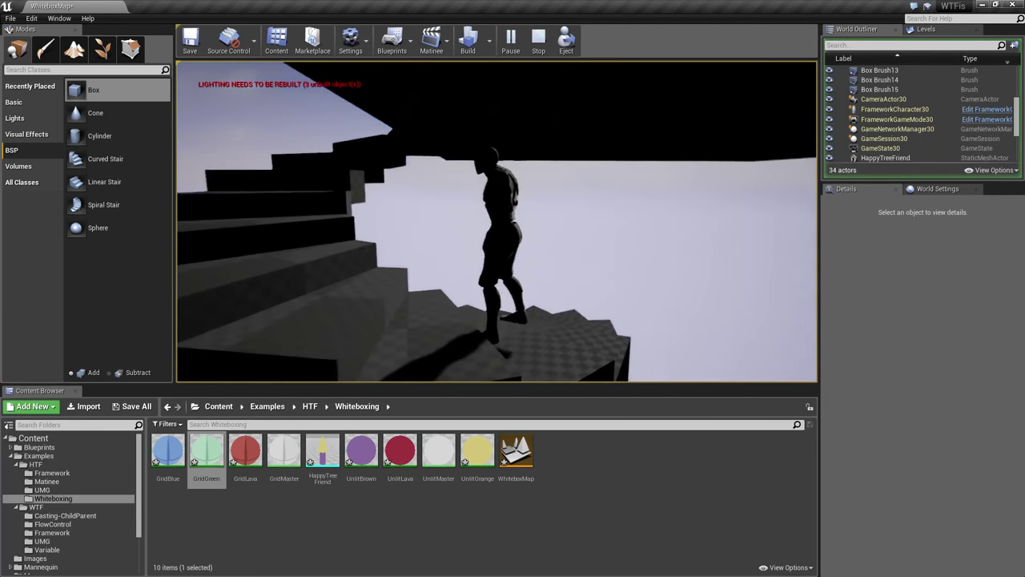
{"action": "key", "text": "Escape"}
- Set the upper platform's height to Z 930 cm and shift it with its three trees in the negative X direction relative to the spiral stair
{"action": "right_click_drag", "start_coordinate": [672, 236], "coordinate": [697, 200]}
{"action": "right_click_drag", "start_coordinate": [523, 128], "coordinate": [524, 257]}
{"action": "left_click", "coordinate": [523, 127]}
{"action": "right_click_drag", "start_coordinate": [524, 127], "coordinate": [529, 100]}
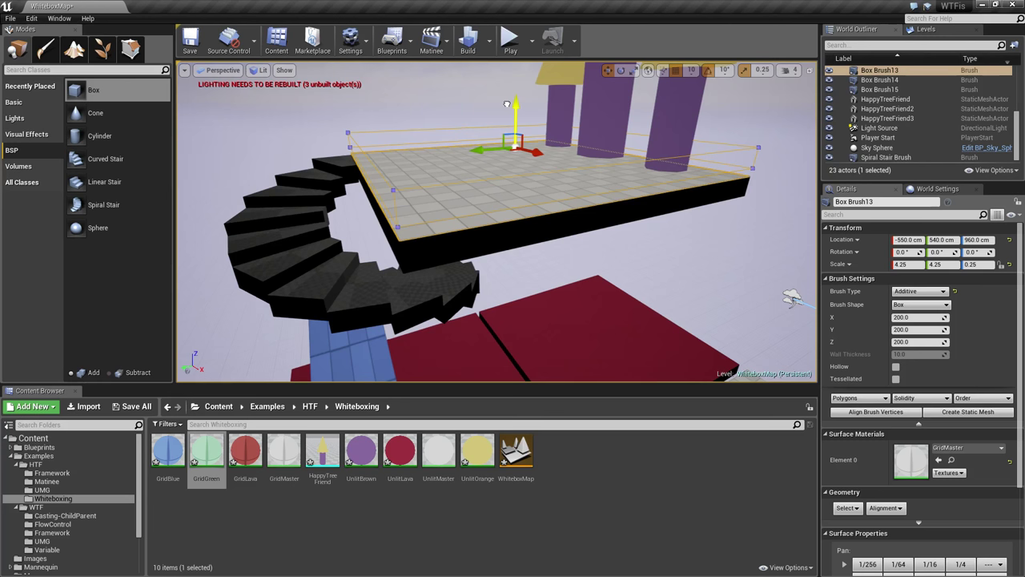
{"action": "left_click_drag", "start_coordinate": [506, 104], "coordinate": [502, 102]}
{"action": "right_click_drag", "start_coordinate": [517, 117], "coordinate": [601, 218]}
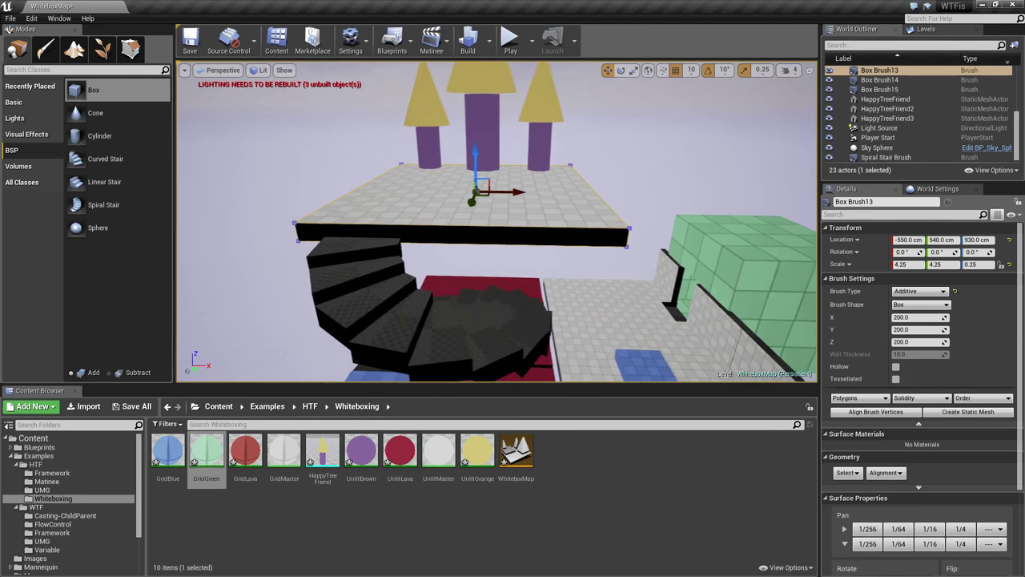
{"action": "left_click", "coordinate": [536, 141], "text": "ctrl"}
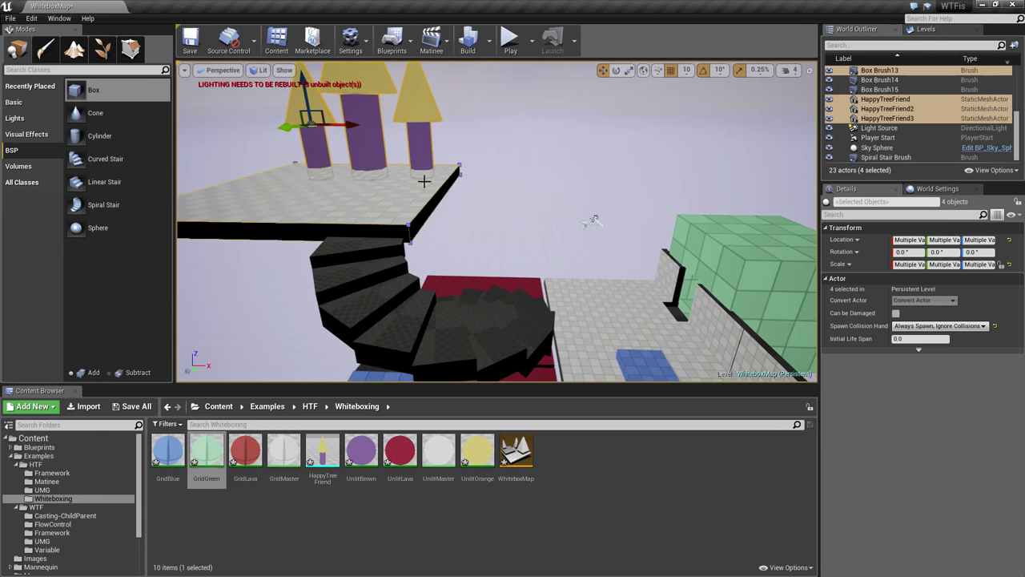
- Play-test the full route from the green room up the spiral stair onto the tree platform, and inspect the doorway in the editor
{"action": "left_click", "coordinate": [509, 42]}
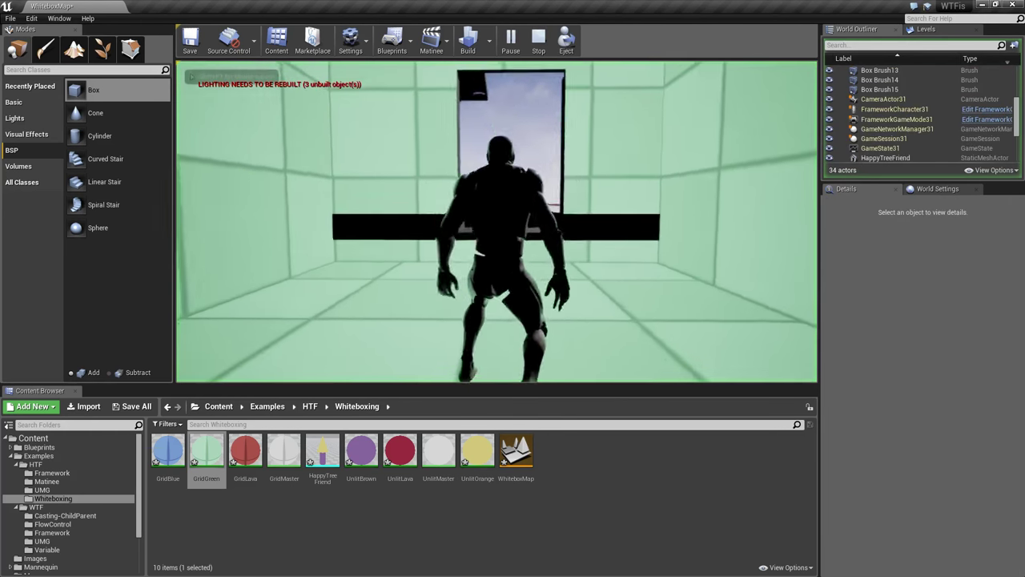
{"action": "key", "text": "w"}
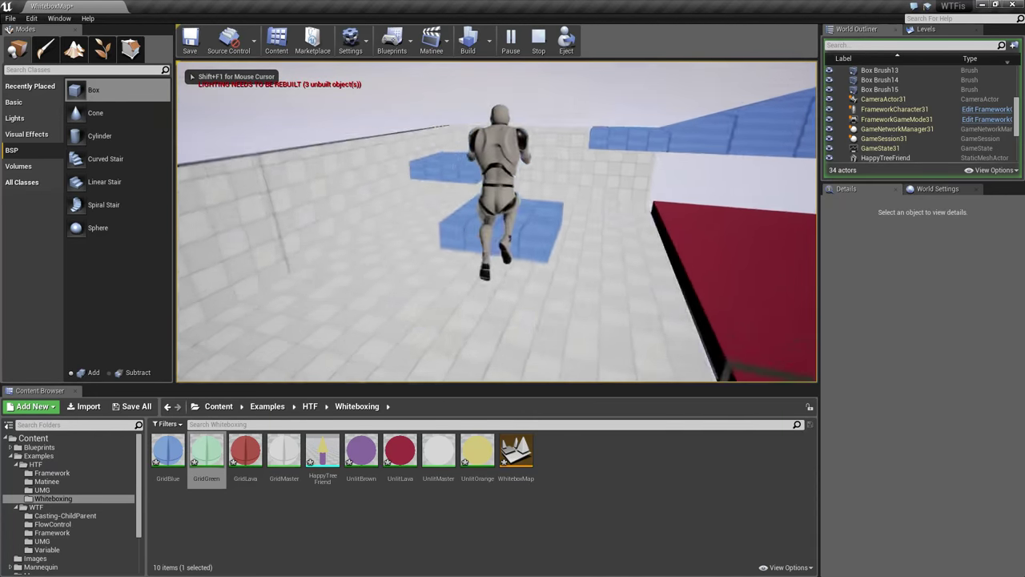
{"action": "key", "text": "space"}
{"action": "key", "text": "space"}
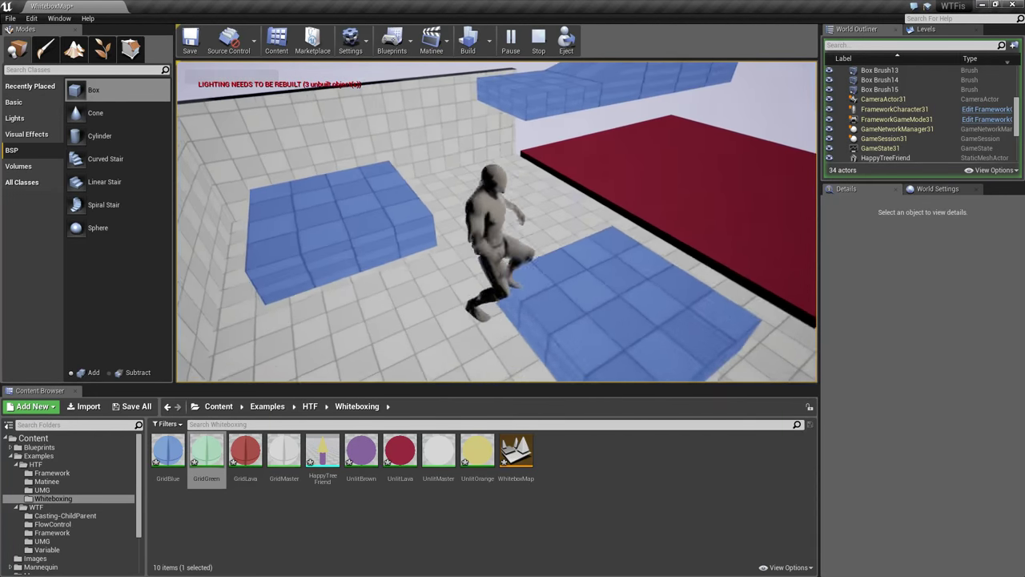
{"action": "key", "text": "space"}
{"action": "key", "text": "w"}
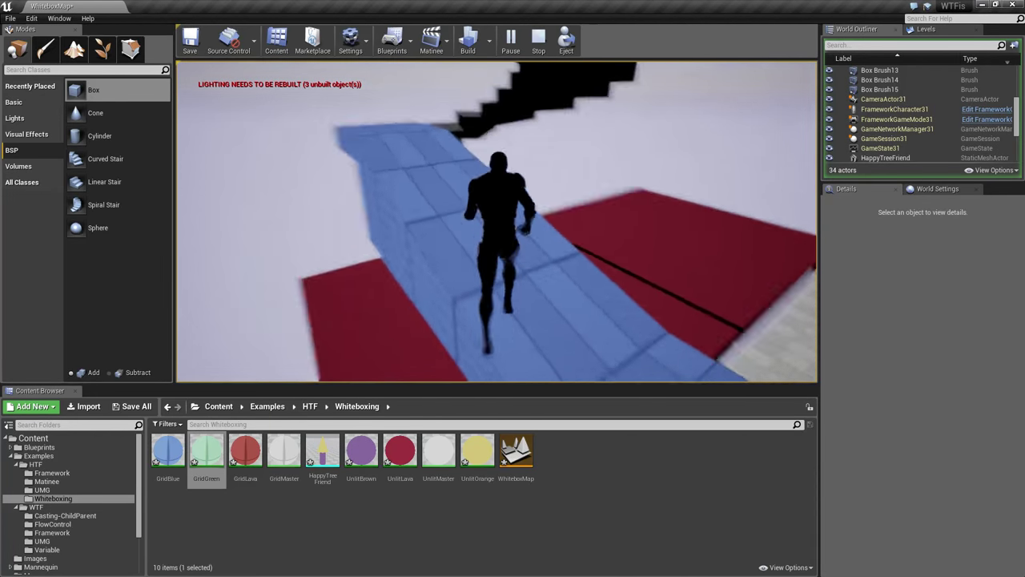
{"action": "key", "text": "w"}
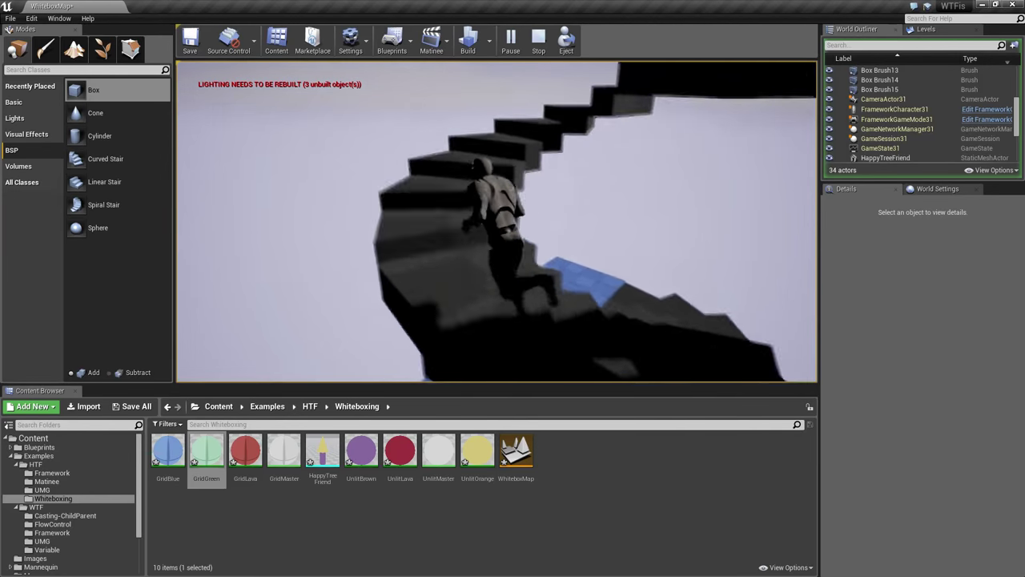
{"action": "key", "text": "w"}
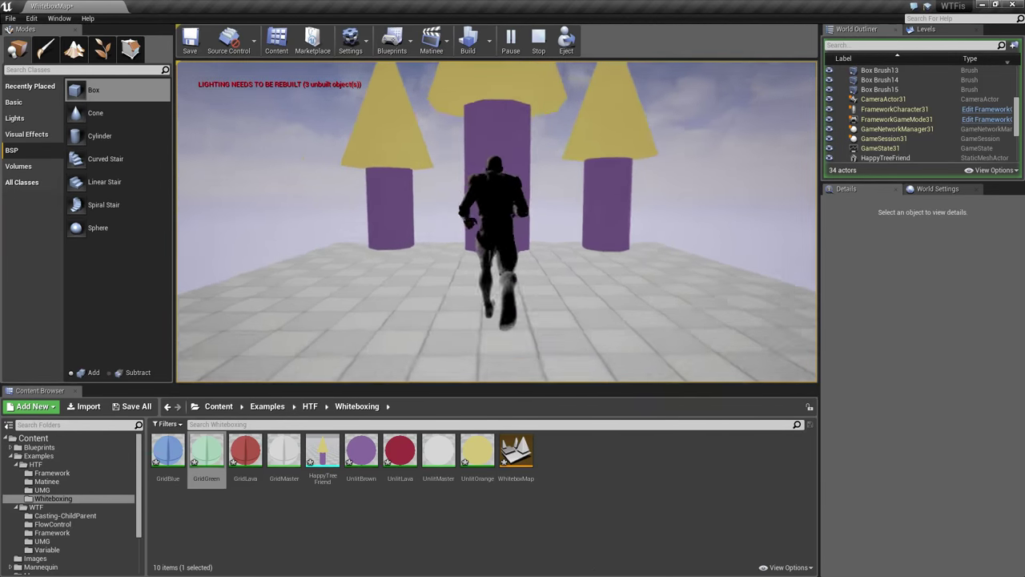
{"action": "key", "text": "s"}
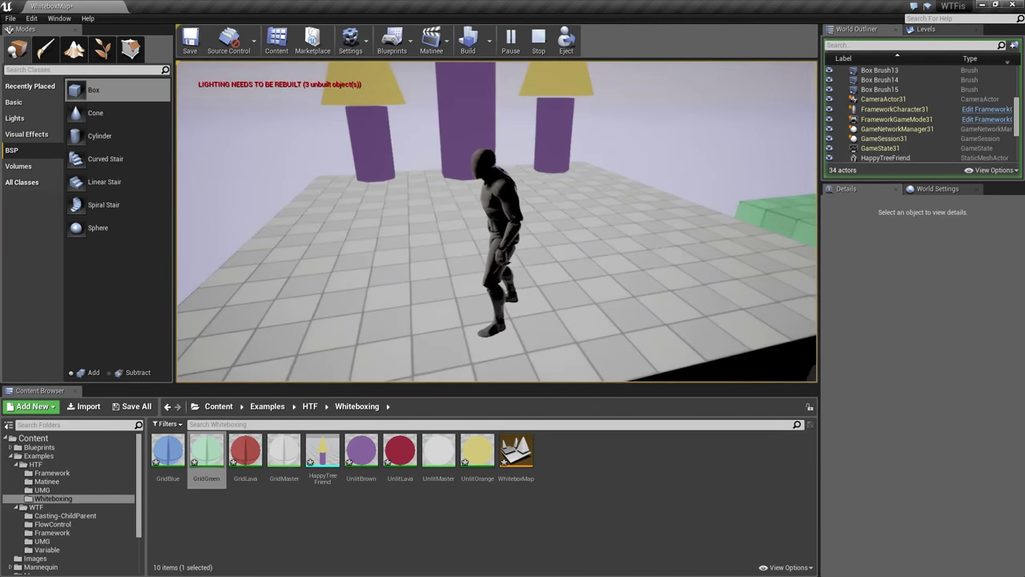
{"action": "key", "text": "d"}
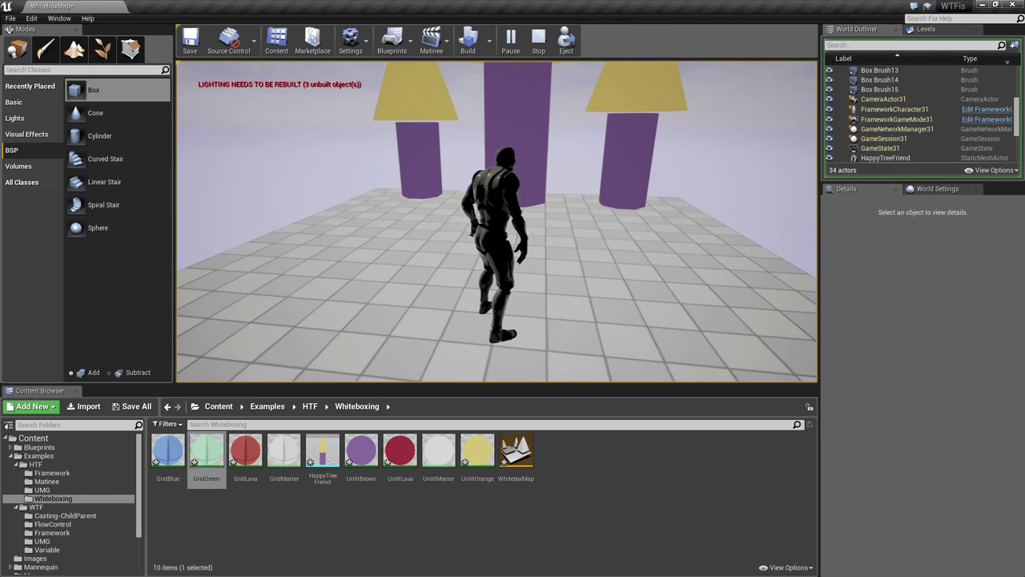
{"action": "key", "text": "Escape"}
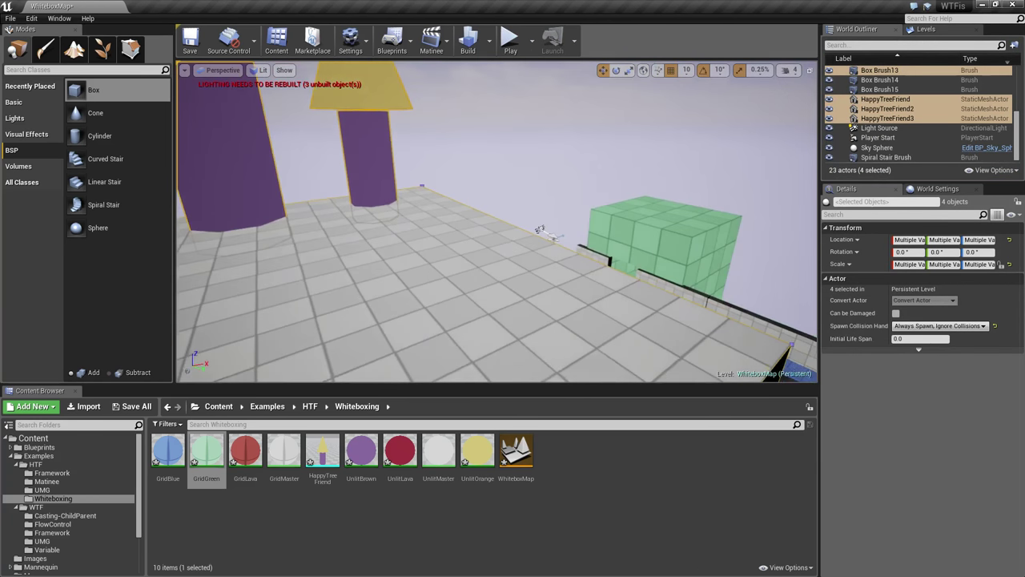
{"action": "right_click_drag", "start_coordinate": [489, 230], "coordinate": [527, 286]}
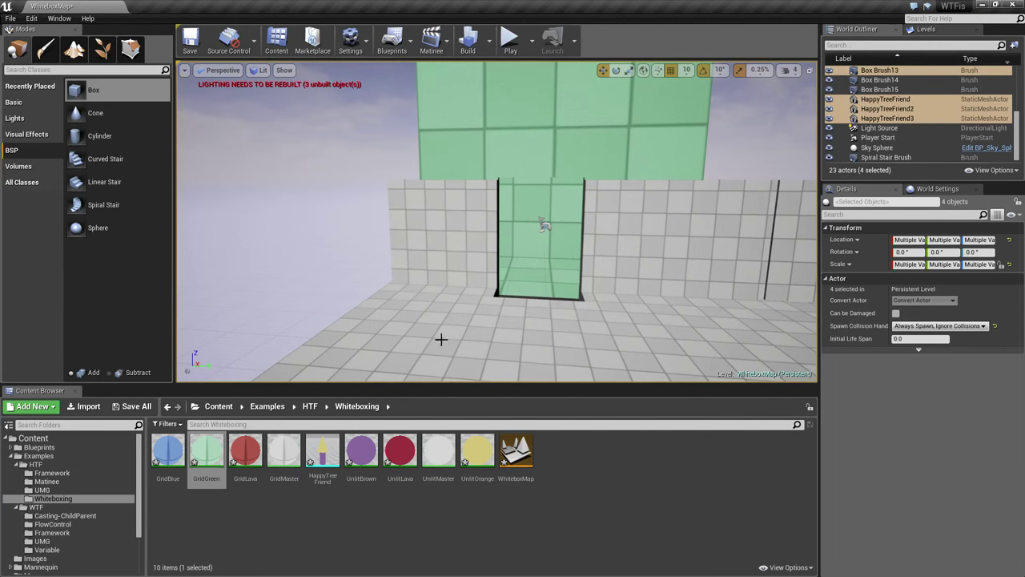
- Select the floor's box brush and review its brush settings, surface properties and lightmap resolution
{"action": "left_click", "coordinate": [515, 342]}
{"action": "mouse_move", "coordinate": [515, 343]}
{"action": "right_mouse_down"}
{"action": "mouse_move", "coordinate": [439, 345]}
{"action": "mouse_move", "coordinate": [529, 342]}
{"action": "right_mouse_up"}
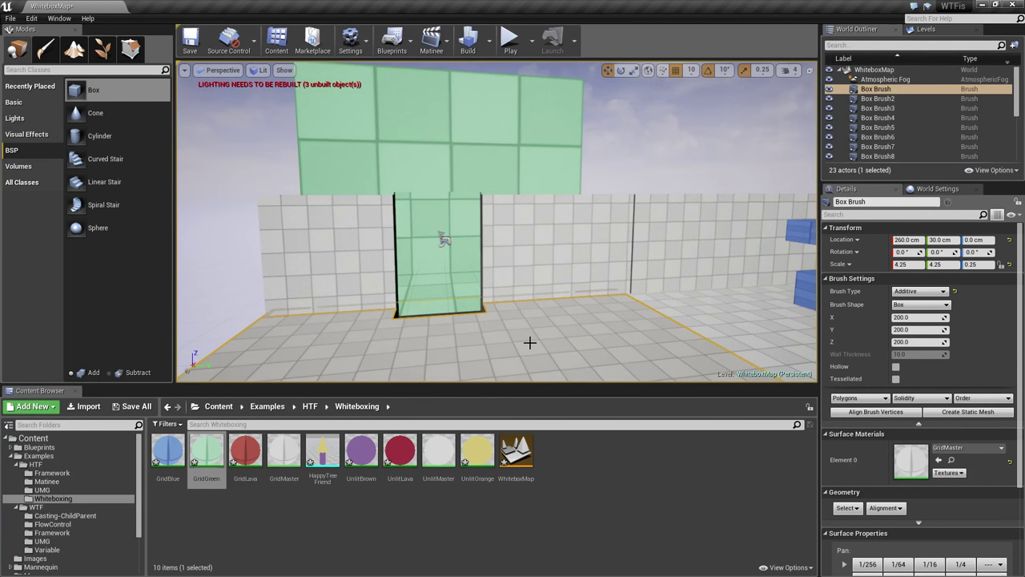
{"action": "scroll", "coordinate": [863, 468], "scroll_direction": "down", "scroll_amount": 6}
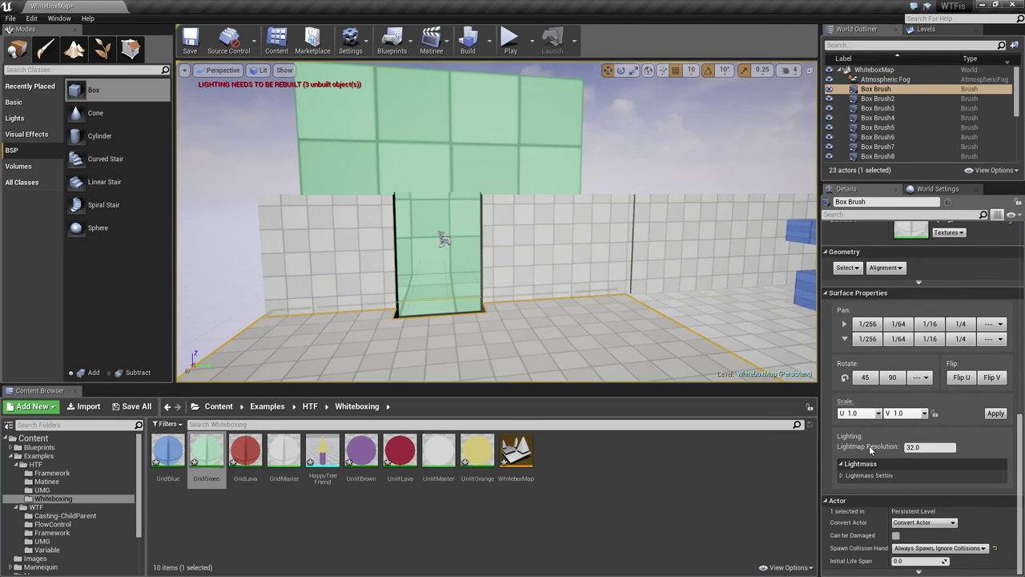
{"action": "scroll", "coordinate": [871, 450], "scroll_direction": "up", "scroll_amount": 6}
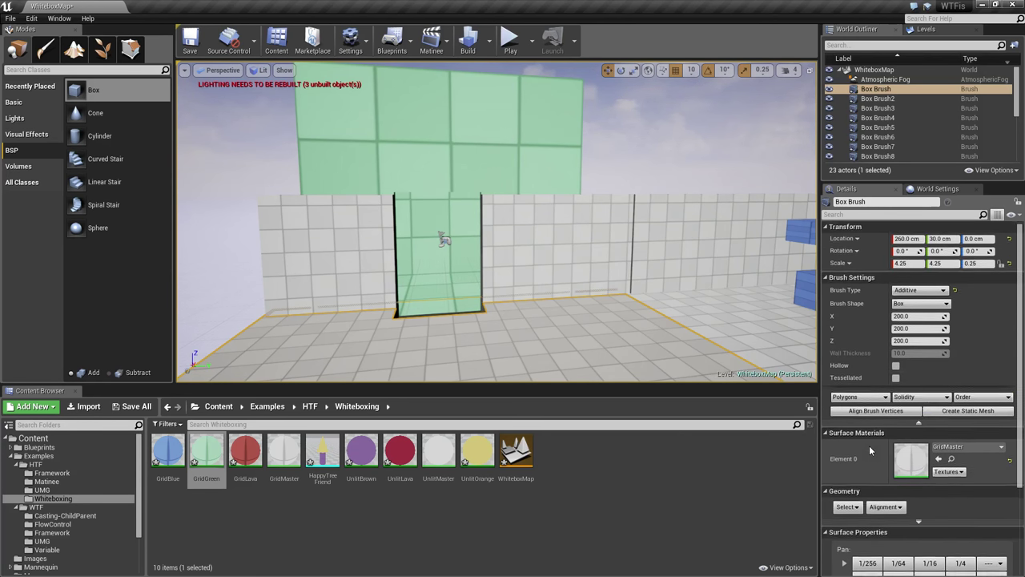
{"action": "scroll", "coordinate": [869, 446], "scroll_direction": "down", "scroll_amount": 6}
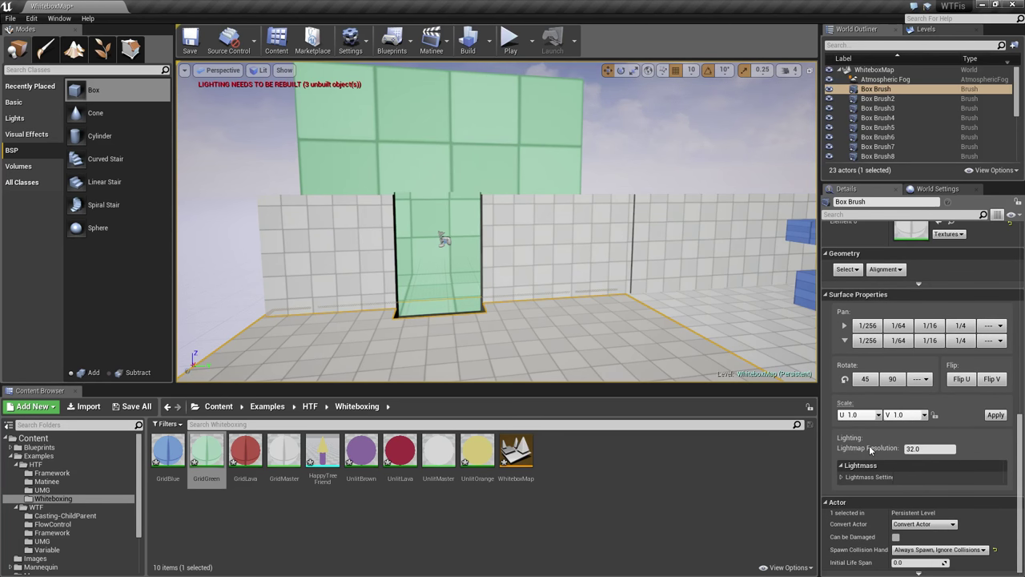
{"action": "mouse_move", "coordinate": [551, 280]}
{"action": "right_mouse_down"}
{"action": "mouse_move", "coordinate": [631, 303]}
{"action": "mouse_move", "coordinate": [551, 279]}
{"action": "right_mouse_up"}
{"action": "key", "text": "Escape"}
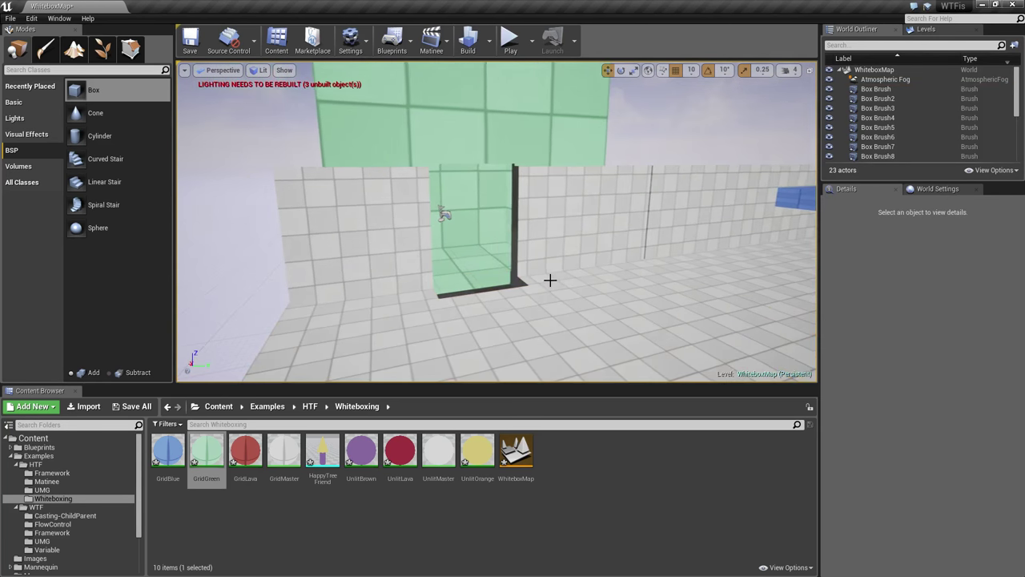
- Examine the main room from above, checking the blue blocks, the ramp and the adjoining lava floors
{"action": "right_click_drag", "start_coordinate": [445, 214], "coordinate": [781, 73]}
{"action": "key", "text": "s"}
{"action": "right_click_drag", "start_coordinate": [564, 186], "coordinate": [564, 272]}
{"action": "key", "text": "d"}
{"action": "key", "text": "s"}
{"action": "mouse_move", "coordinate": [561, 144]}
{"action": "right_mouse_down"}
{"action": "mouse_move", "coordinate": [539, 225]}
{"action": "mouse_move", "coordinate": [492, 233]}
{"action": "right_mouse_up"}
{"action": "left_click", "coordinate": [539, 225]}
{"action": "mouse_move", "coordinate": [621, 141]}
{"action": "right_mouse_down"}
{"action": "mouse_move", "coordinate": [545, 291]}
{"action": "mouse_move", "coordinate": [703, 157]}
{"action": "mouse_move", "coordinate": [793, 140]}
{"action": "right_mouse_up"}
{"action": "left_click", "coordinate": [545, 291]}
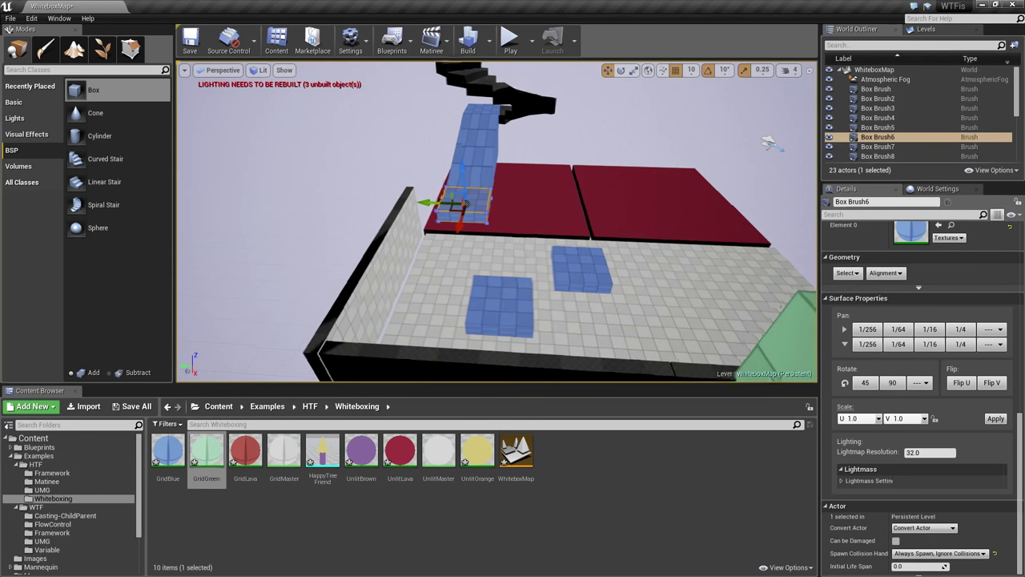
- Examine the tree platform with its HappyTreeFriend meshes and its placement above the lava floors, finishing with nothing selected
{"action": "mouse_move", "coordinate": [352, 336]}
{"action": "right_mouse_down"}
{"action": "mouse_move", "coordinate": [376, 296]}
{"action": "mouse_move", "coordinate": [495, 294]}
{"action": "mouse_move", "coordinate": [449, 232]}
{"action": "mouse_move", "coordinate": [480, 288]}
{"action": "mouse_move", "coordinate": [440, 264]}
{"action": "mouse_move", "coordinate": [361, 257]}
{"action": "right_mouse_up"}
{"action": "right_click_drag", "start_coordinate": [729, 136], "coordinate": [354, 264]}
{"action": "right_click_drag", "start_coordinate": [407, 147], "coordinate": [505, 146]}
{"action": "left_click", "coordinate": [505, 147]}
{"action": "right_click_drag", "start_coordinate": [523, 266], "coordinate": [545, 265]}
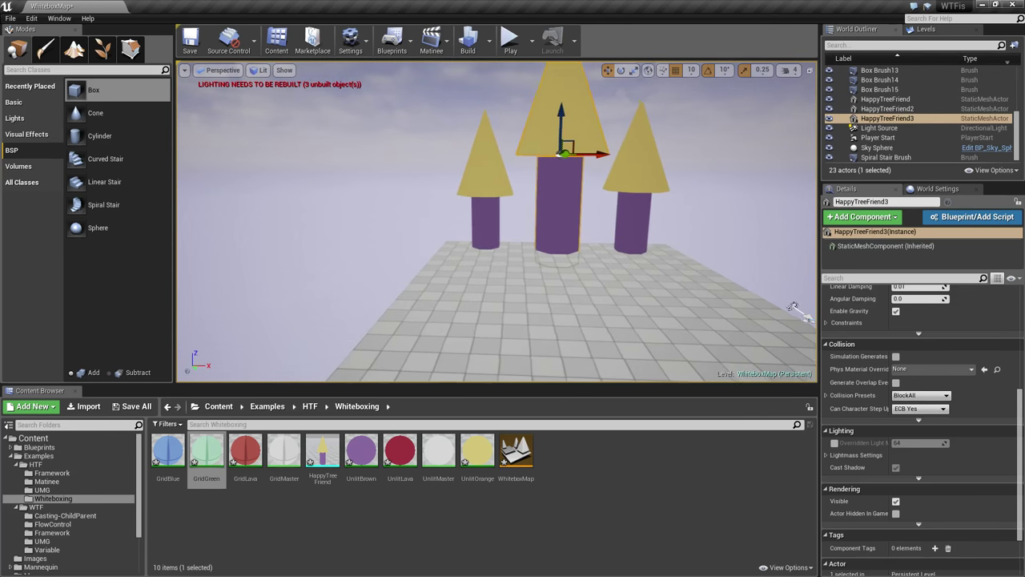
{"action": "right_click_drag", "start_coordinate": [793, 305], "coordinate": [744, 296]}
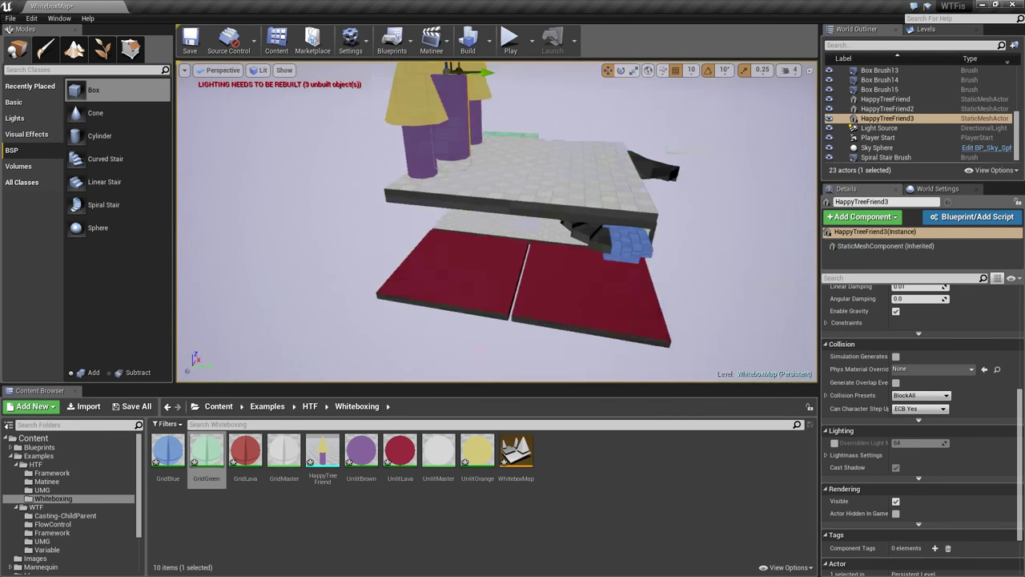
{"action": "right_click_drag", "start_coordinate": [561, 265], "coordinate": [413, 251]}
{"action": "key", "text": "Escape"}
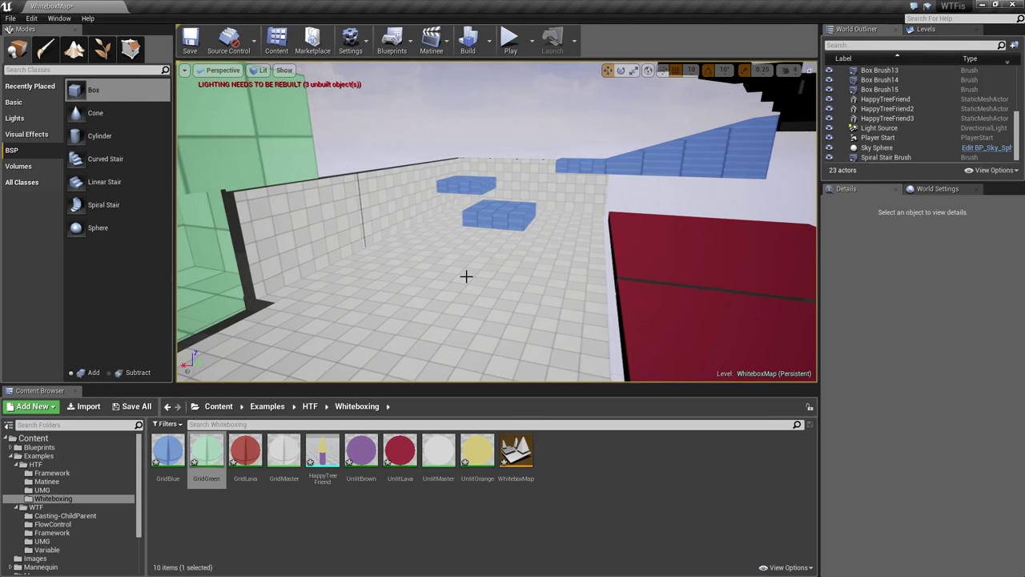